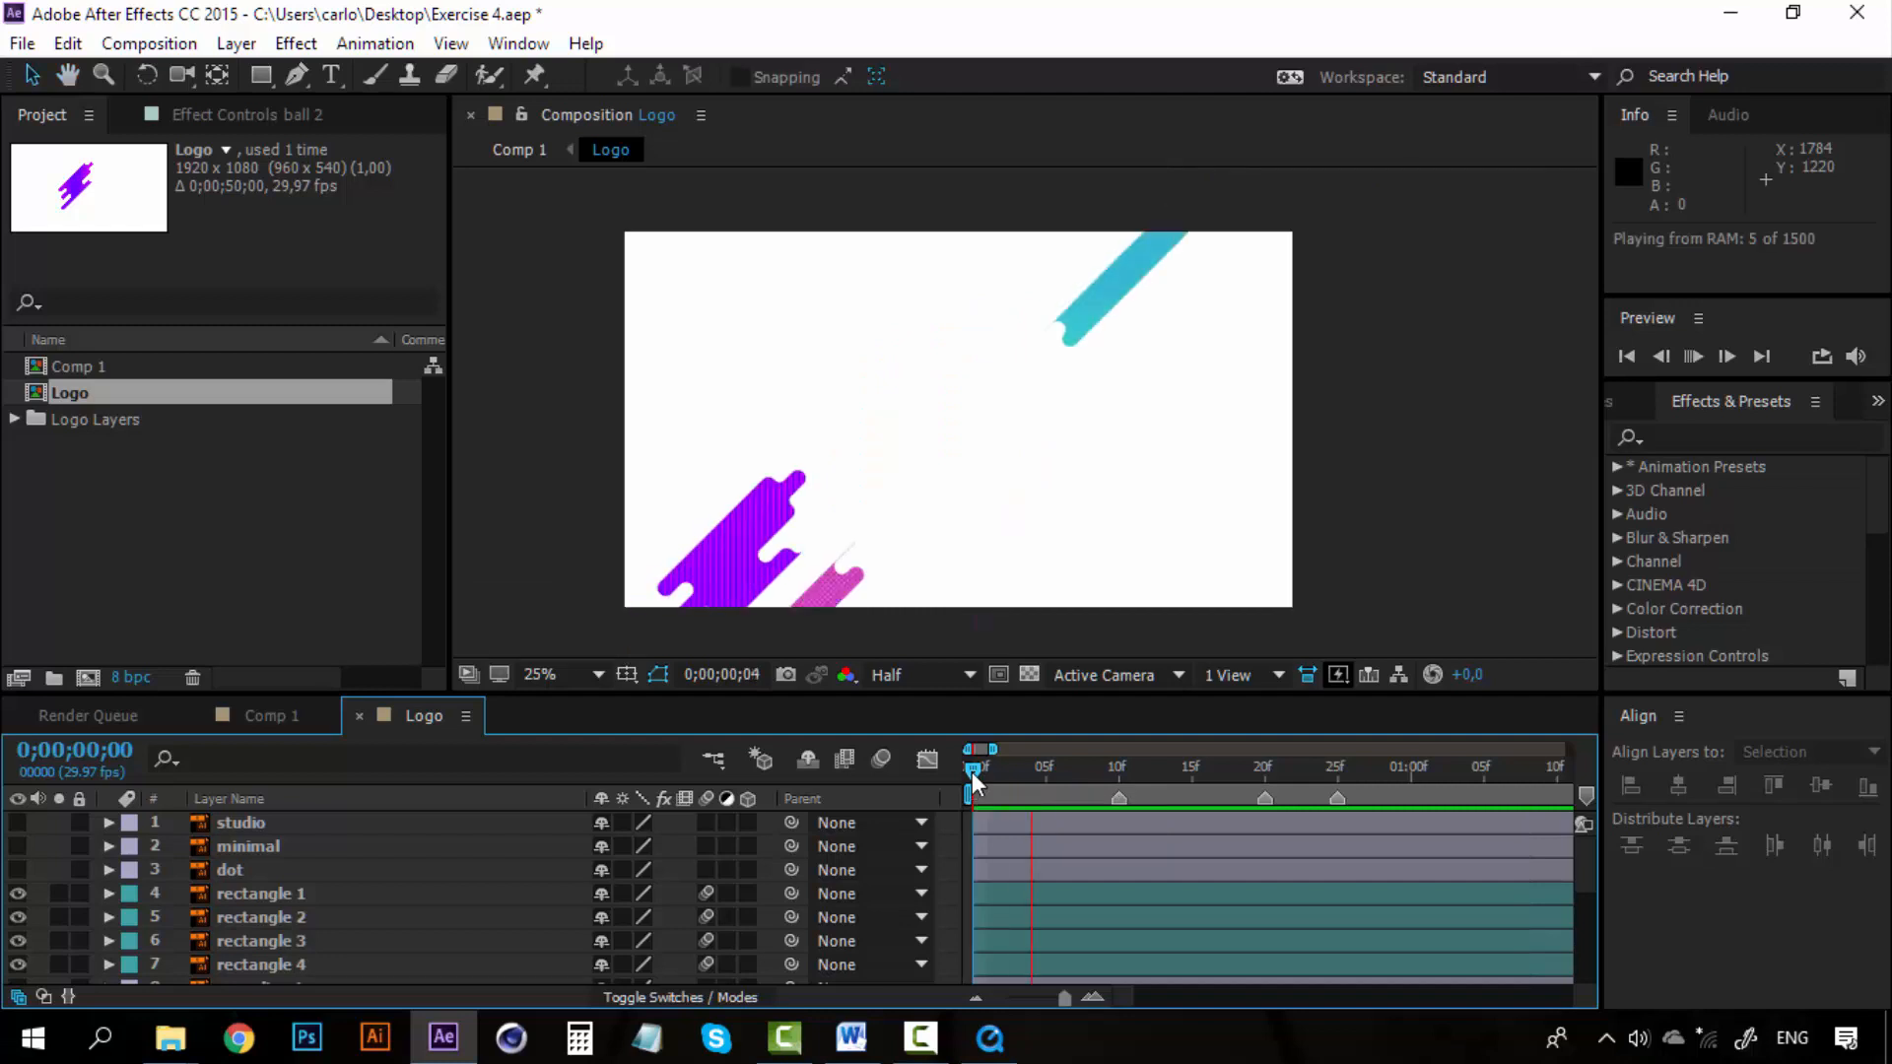
Step: Play back the Logo composition from its first frame to review the existing shape animation
key("space")
key("space")
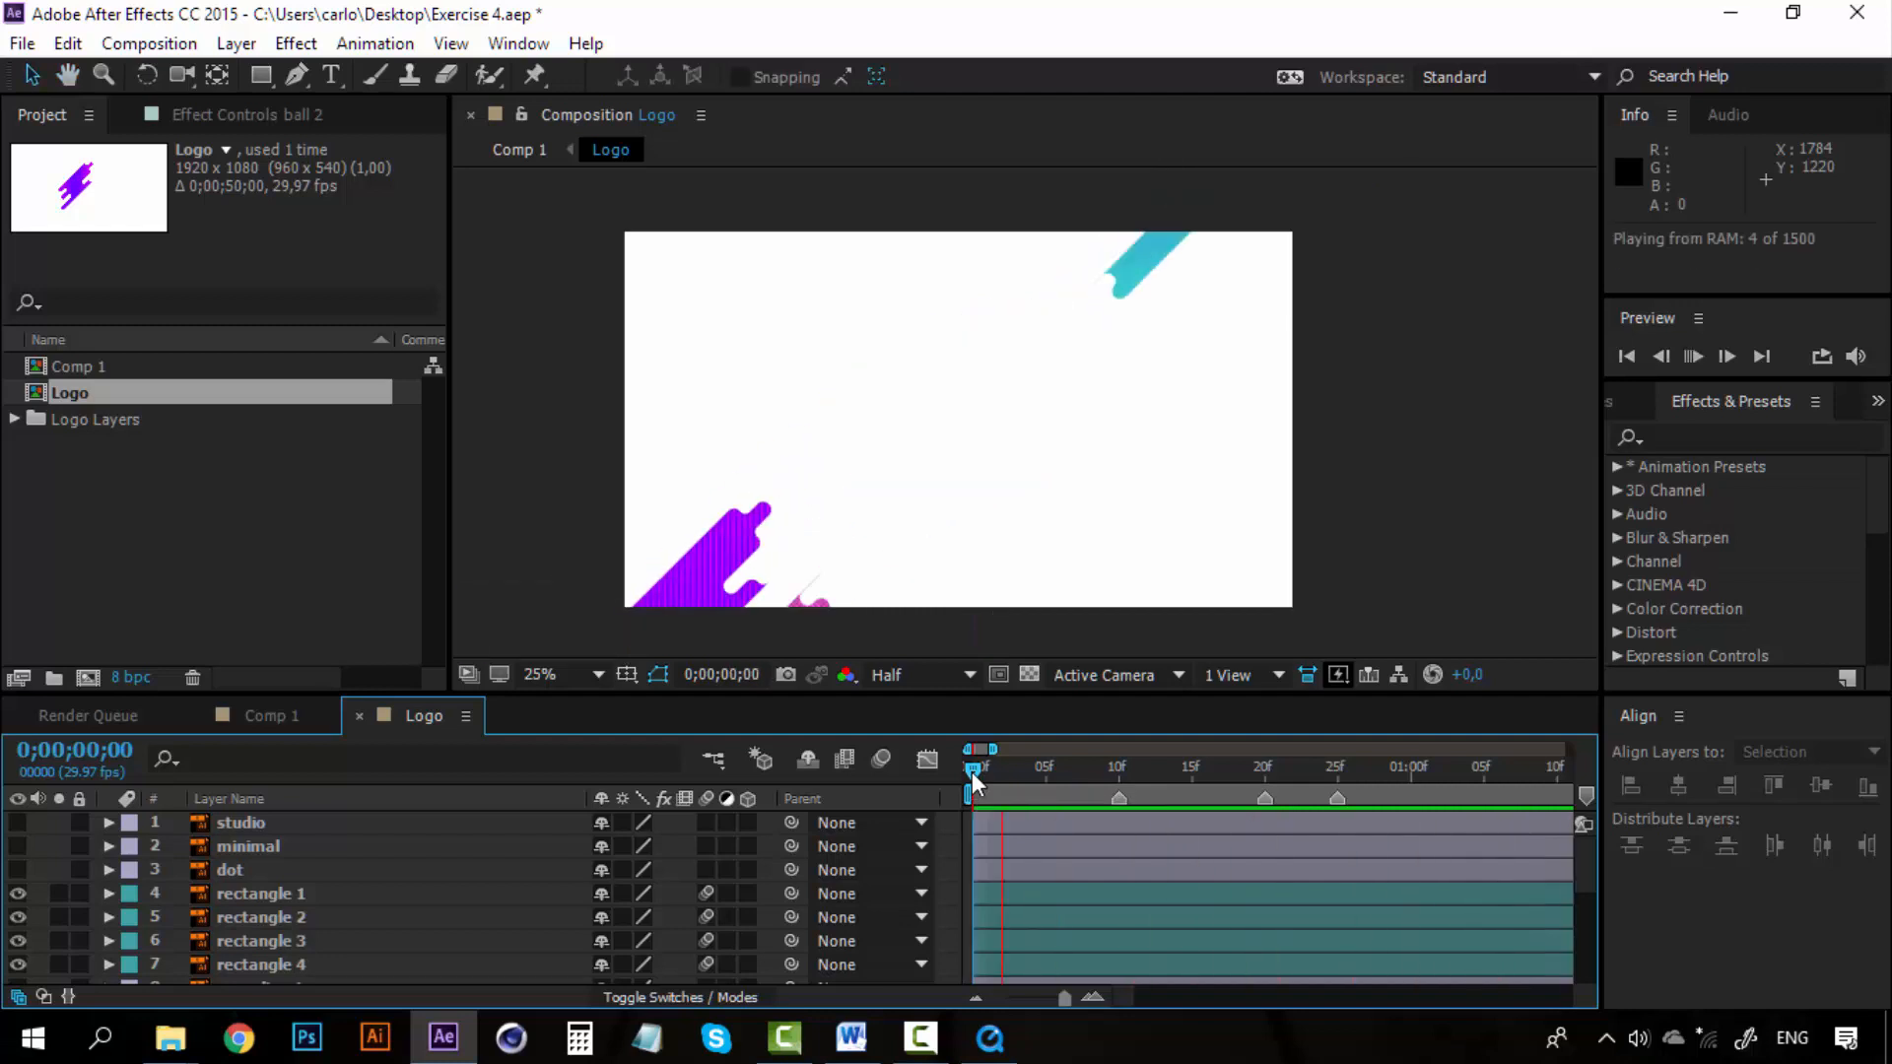
key("space")
key("space")
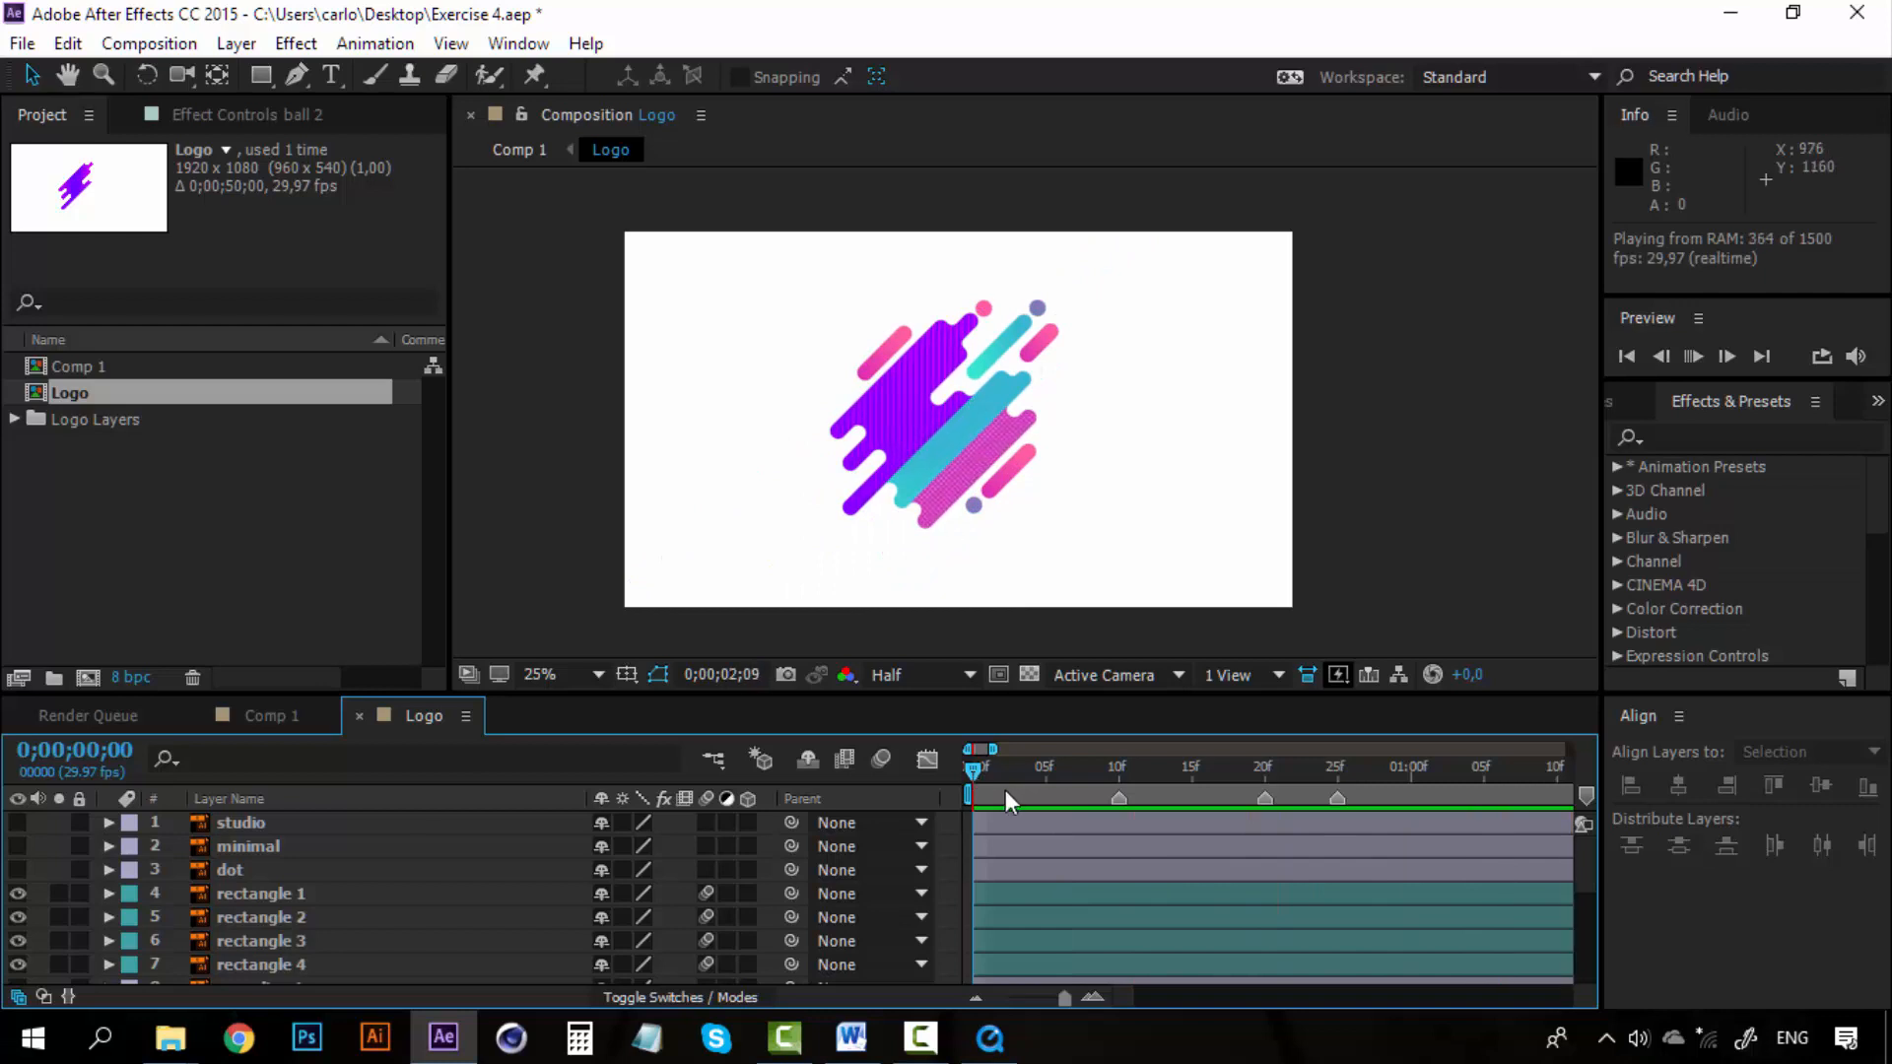
key("space")
key("space")
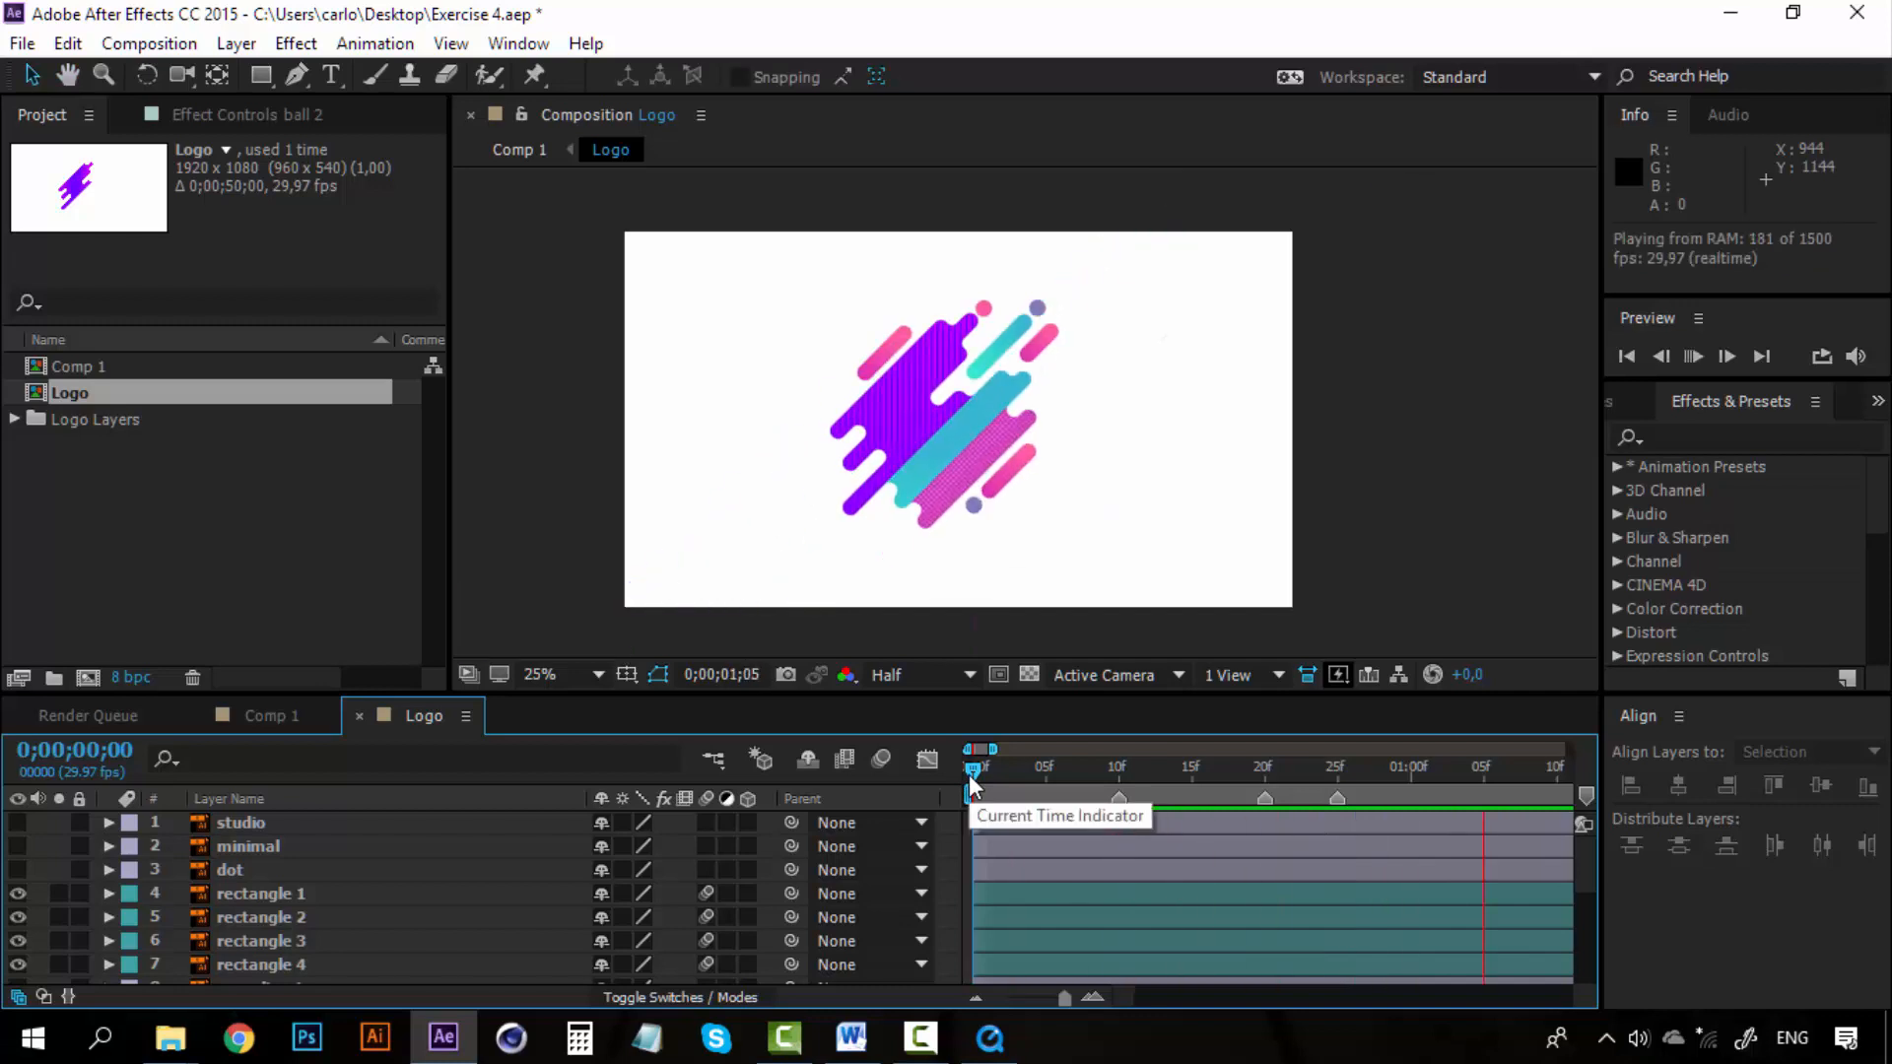
key("space")
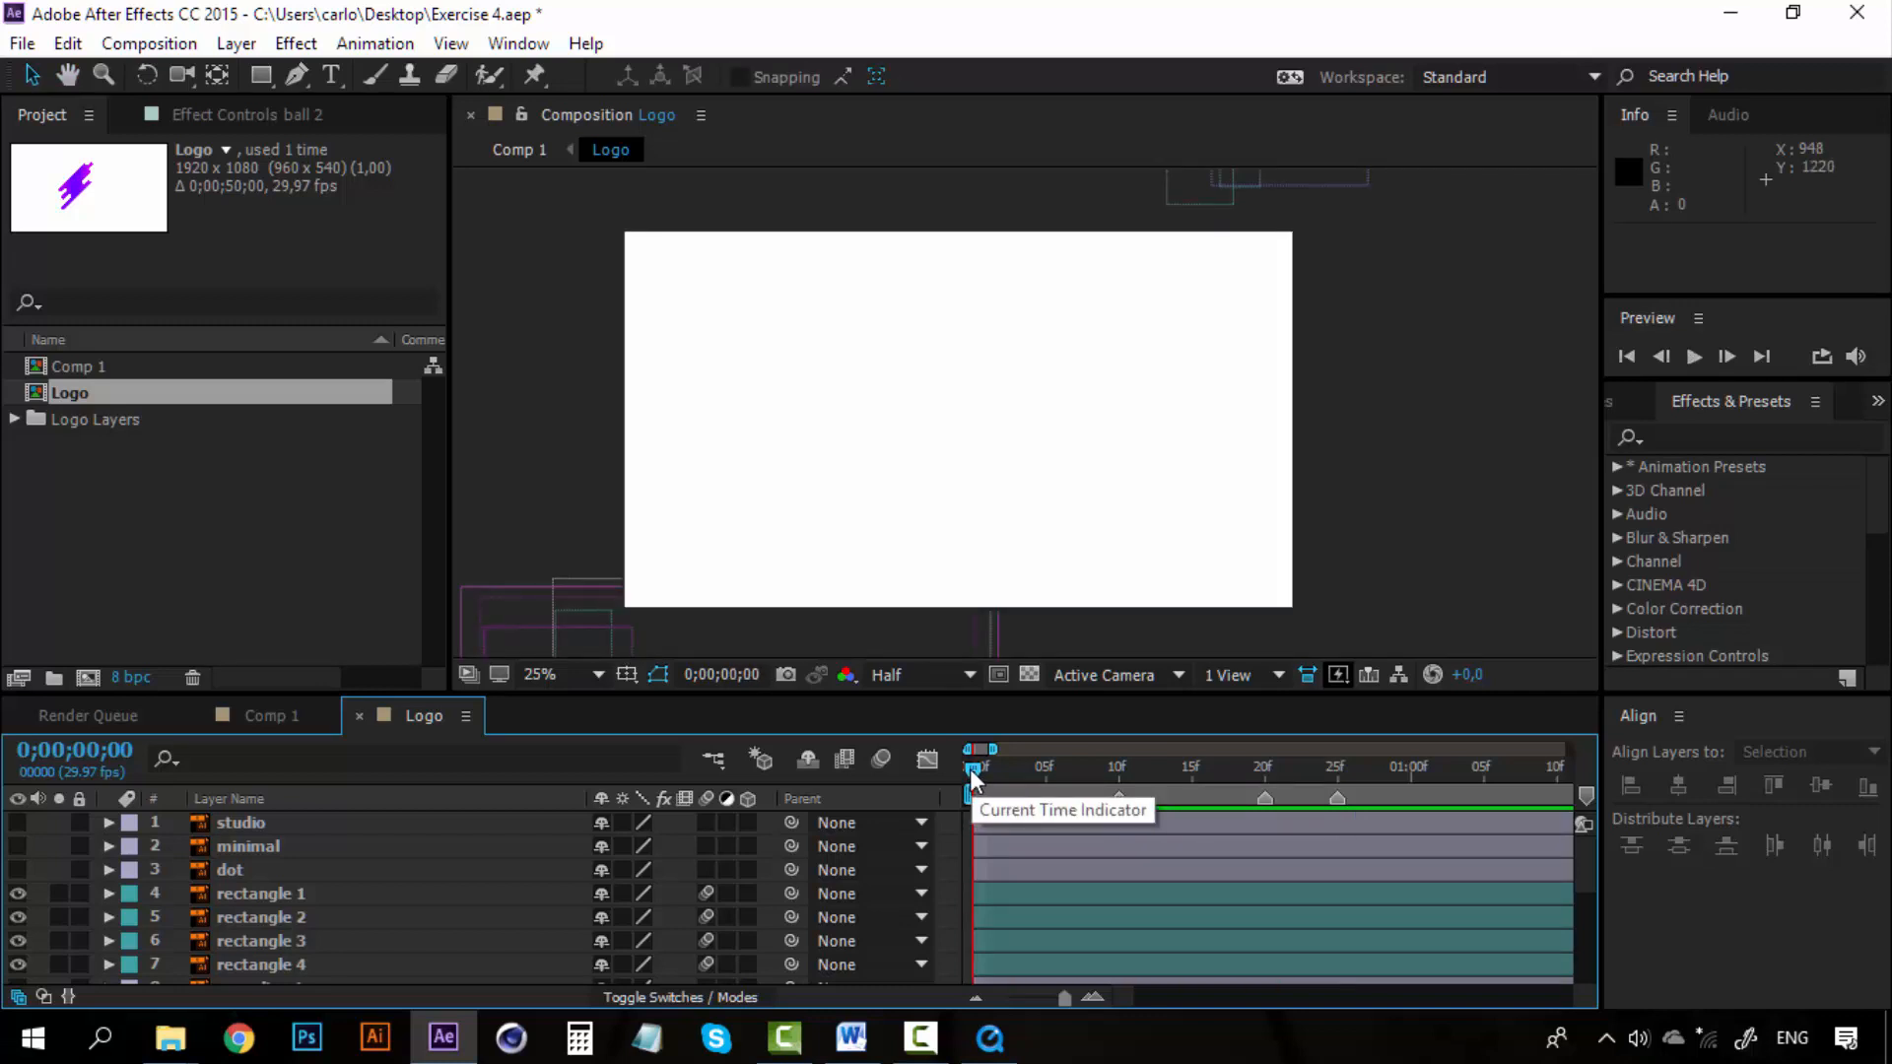
Step: Move the current time to 0;00;00;22 and make the studio, minimal and dot layers visible
left_click_drag(972, 775, 1293, 775)
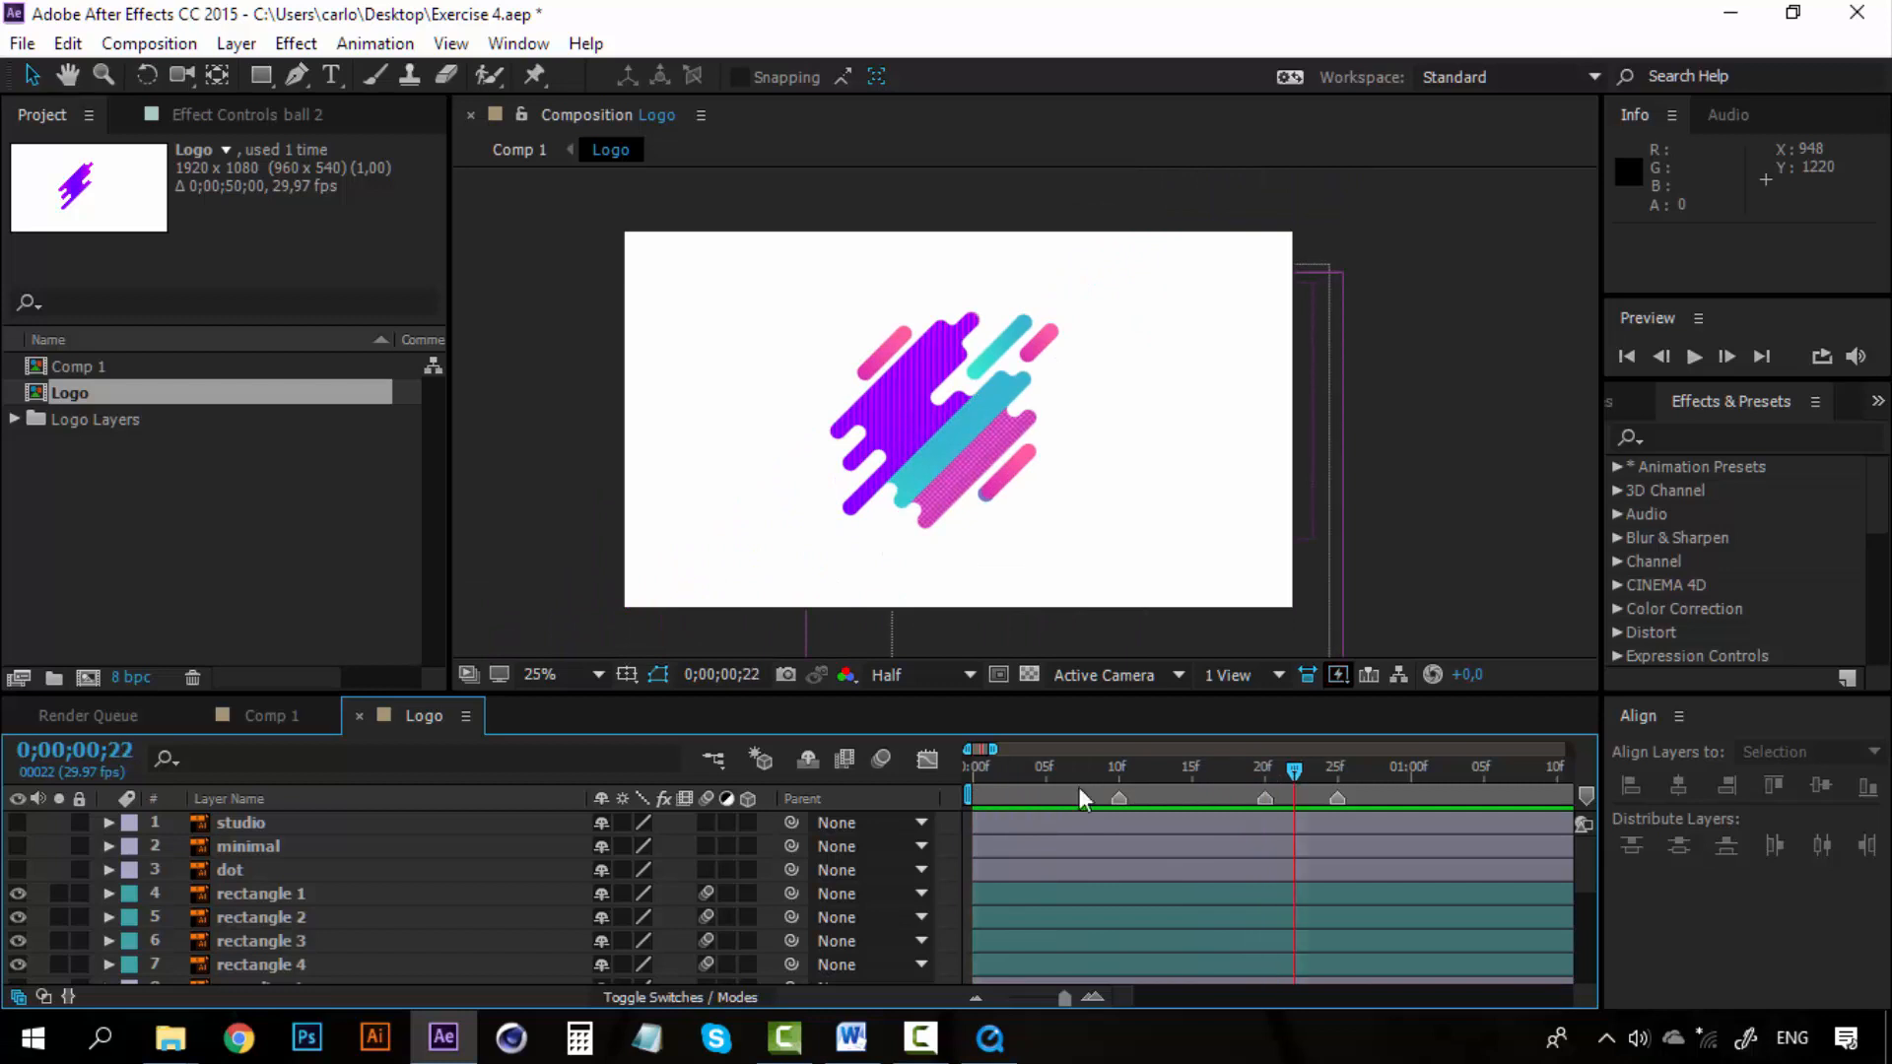
left_click_drag(18, 824, 19, 871)
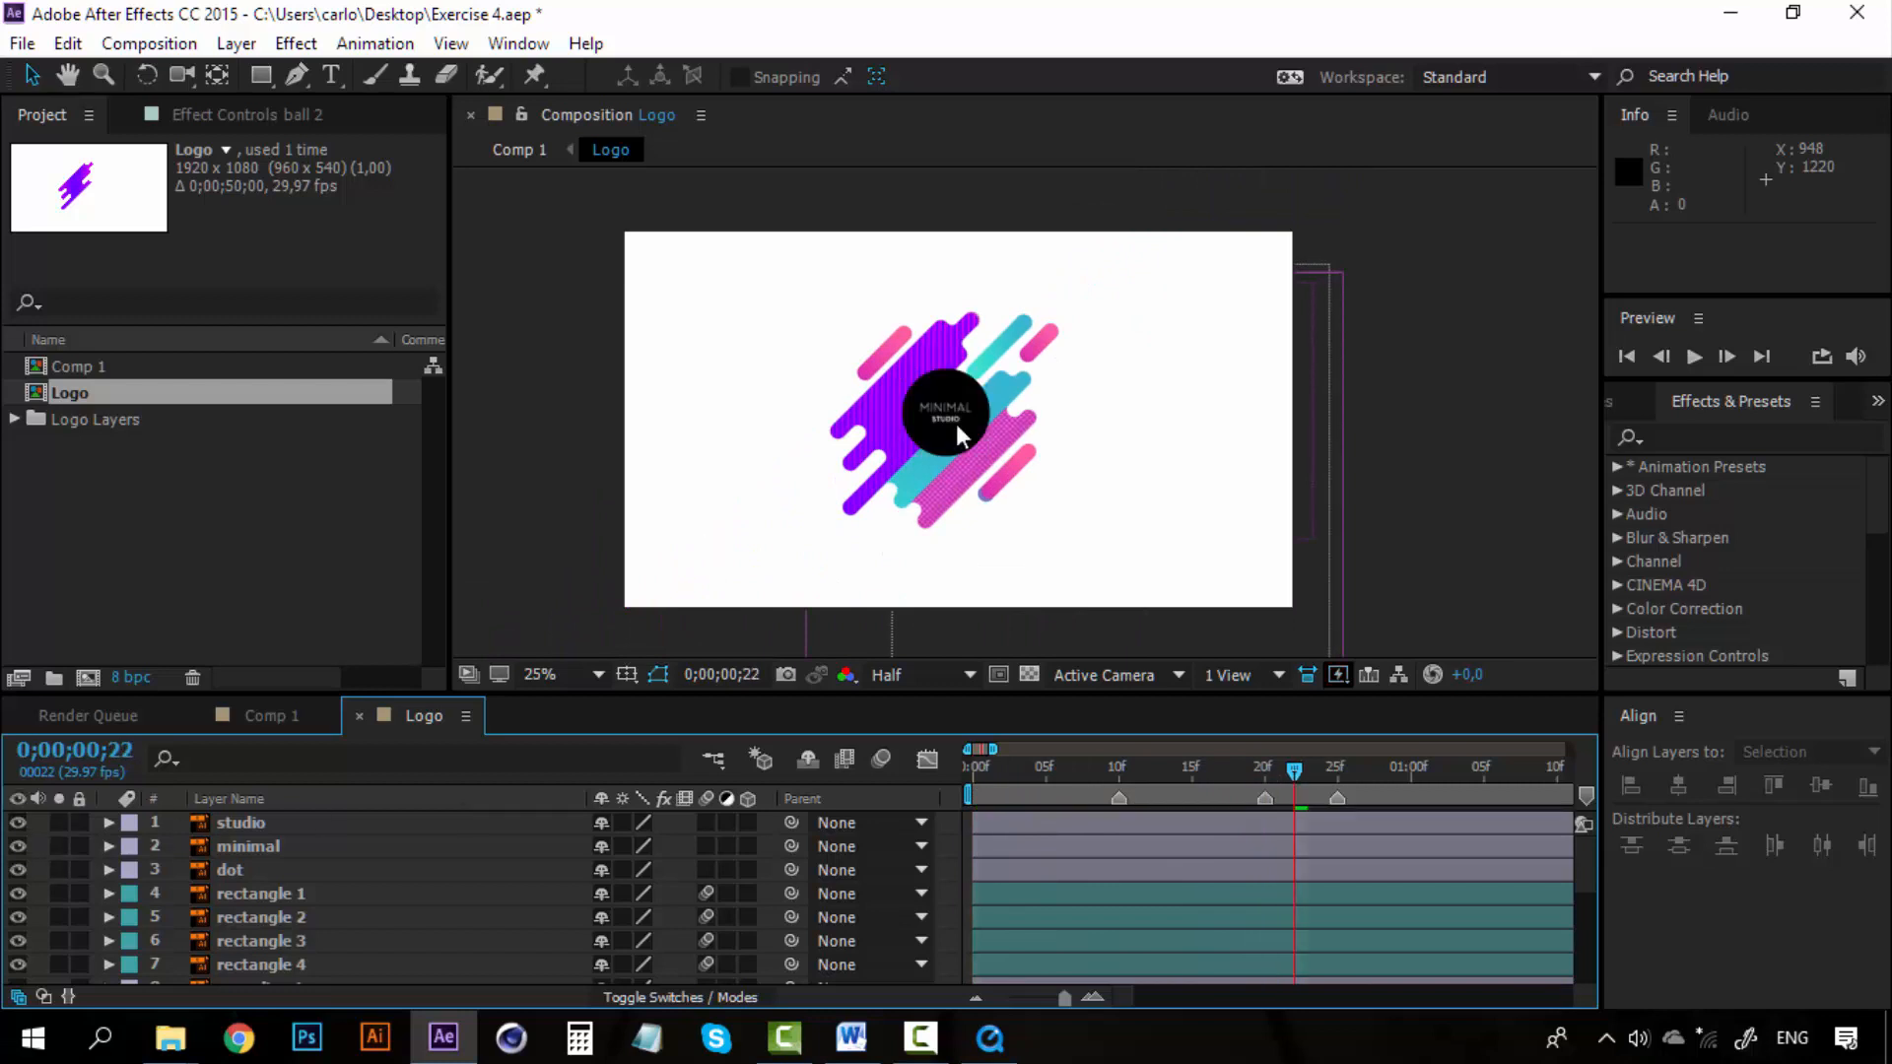
key("period")
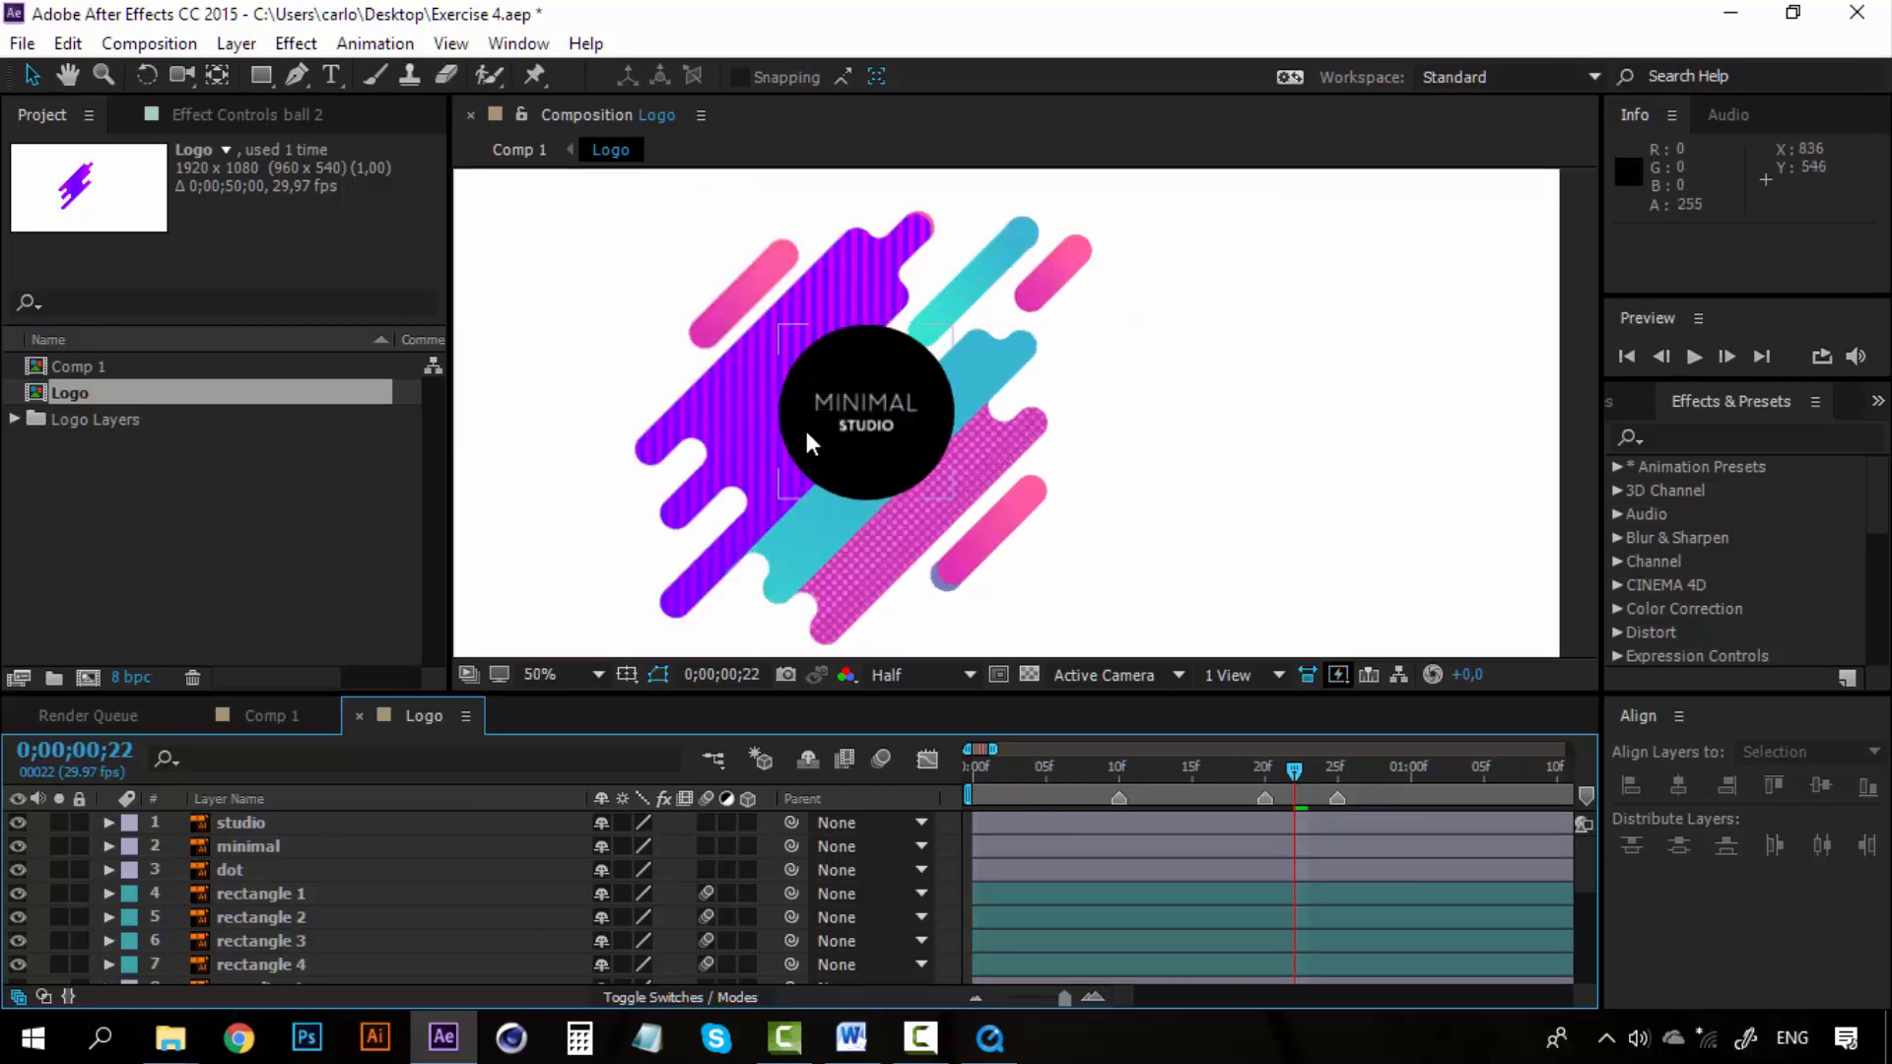
Step: Switch to the Preview 4 video in QuickTime and examine how the central black dot and its ring grow
left_click(990, 1037)
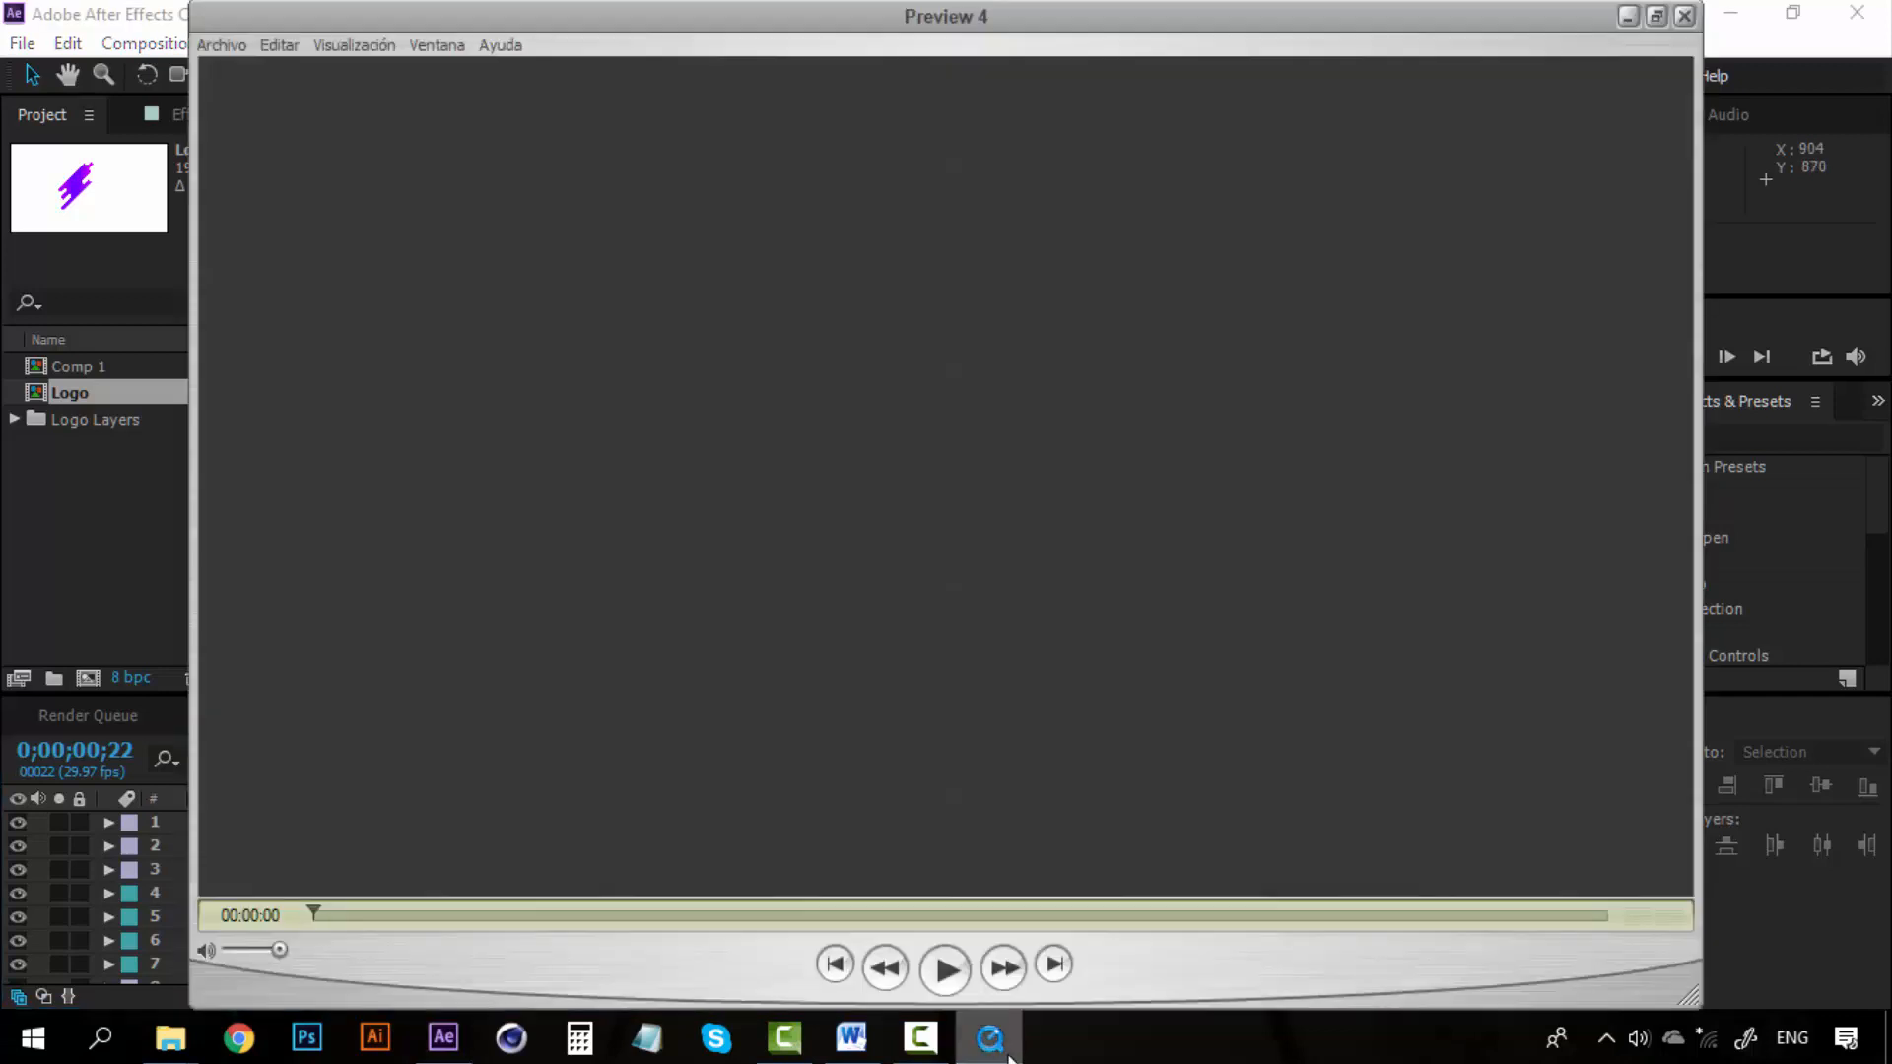
left_click(944, 972)
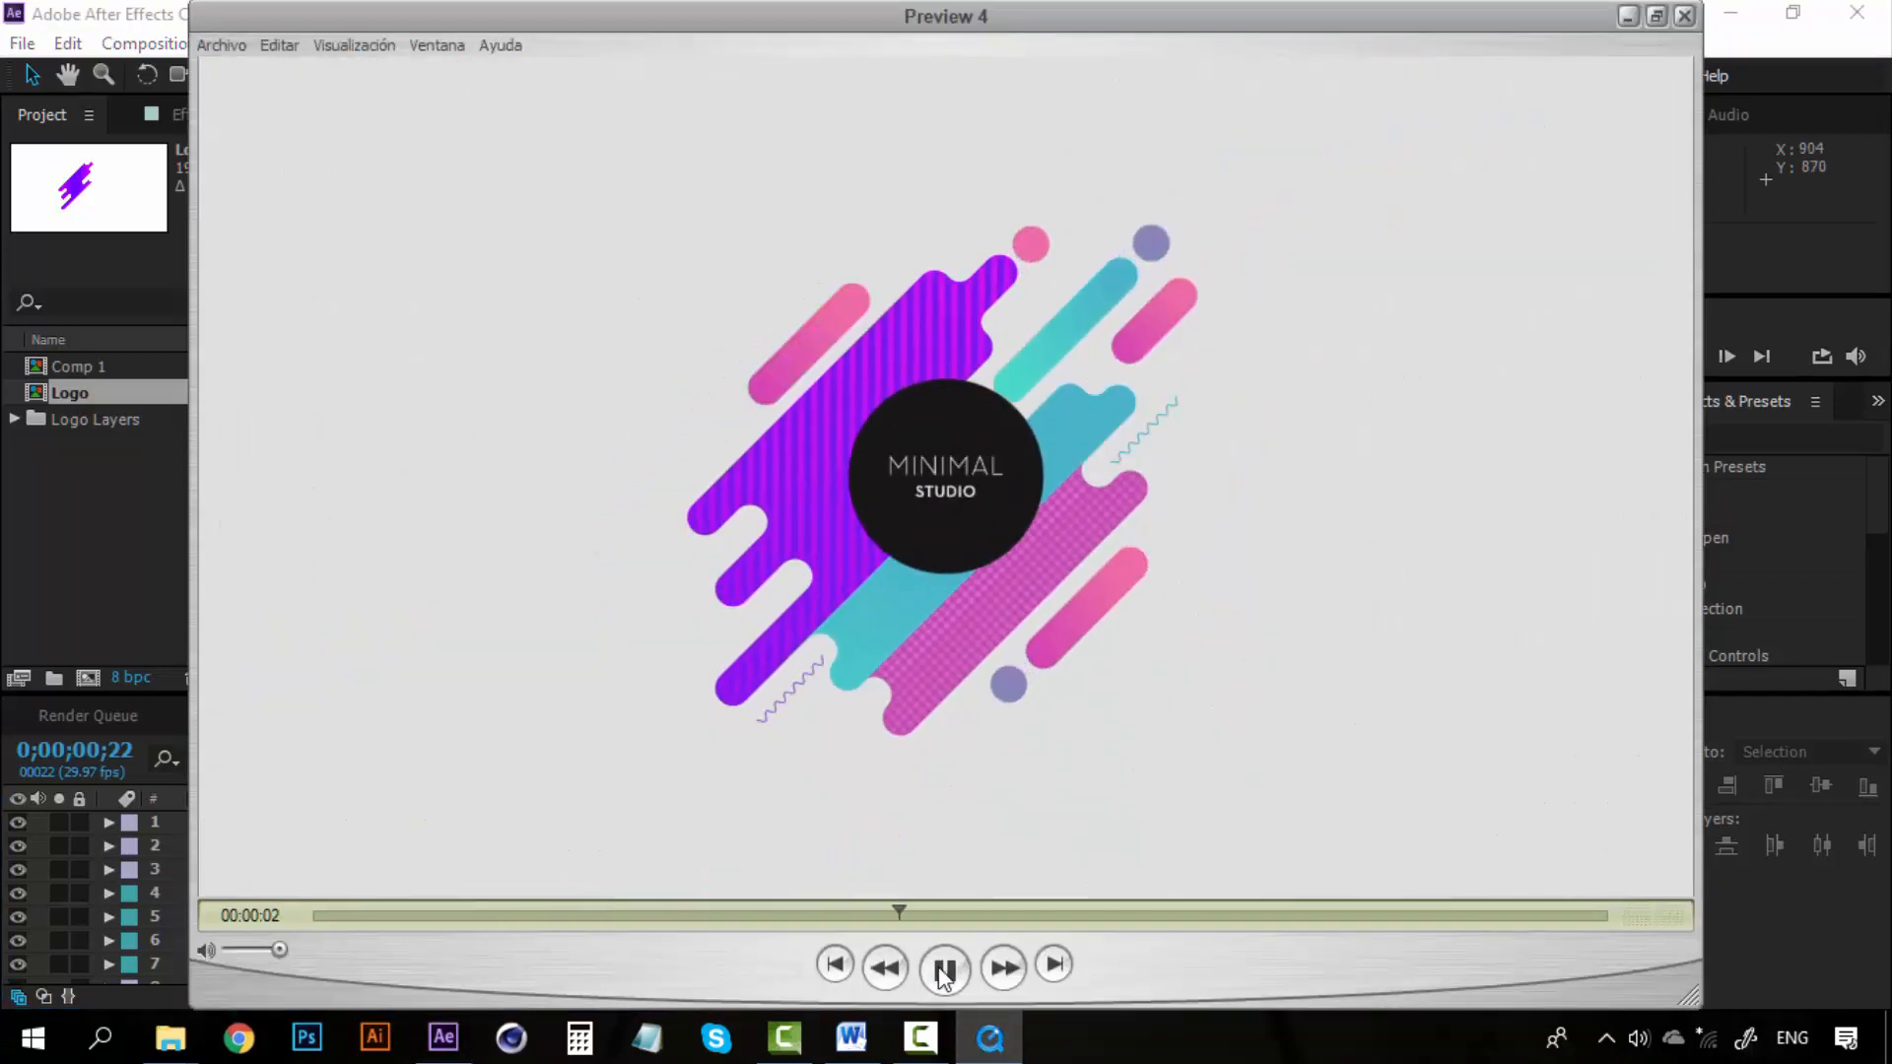
left_click(944, 972)
left_click_drag(975, 914, 645, 932)
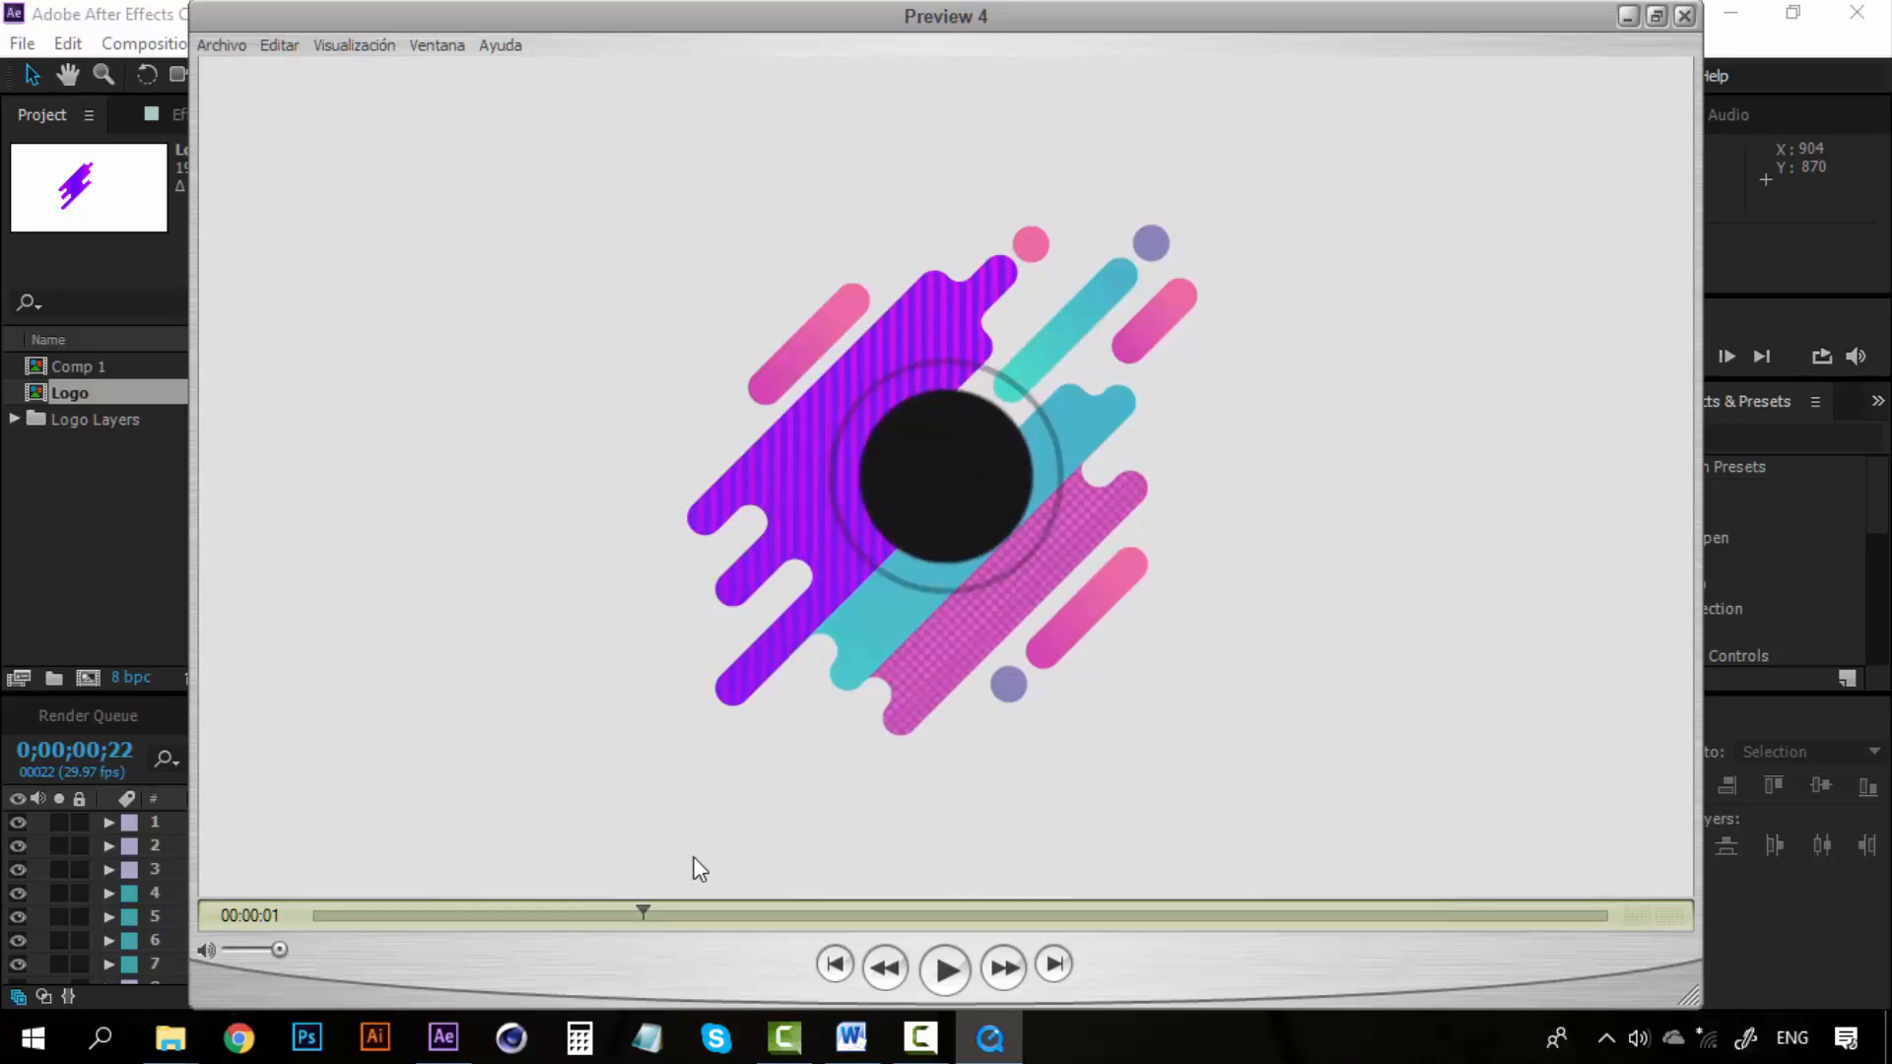
mouse_move(640, 904)
left_mouse_down()
mouse_move(614, 906)
mouse_move(835, 896)
mouse_move(594, 916)
mouse_move(617, 904)
left_mouse_up()
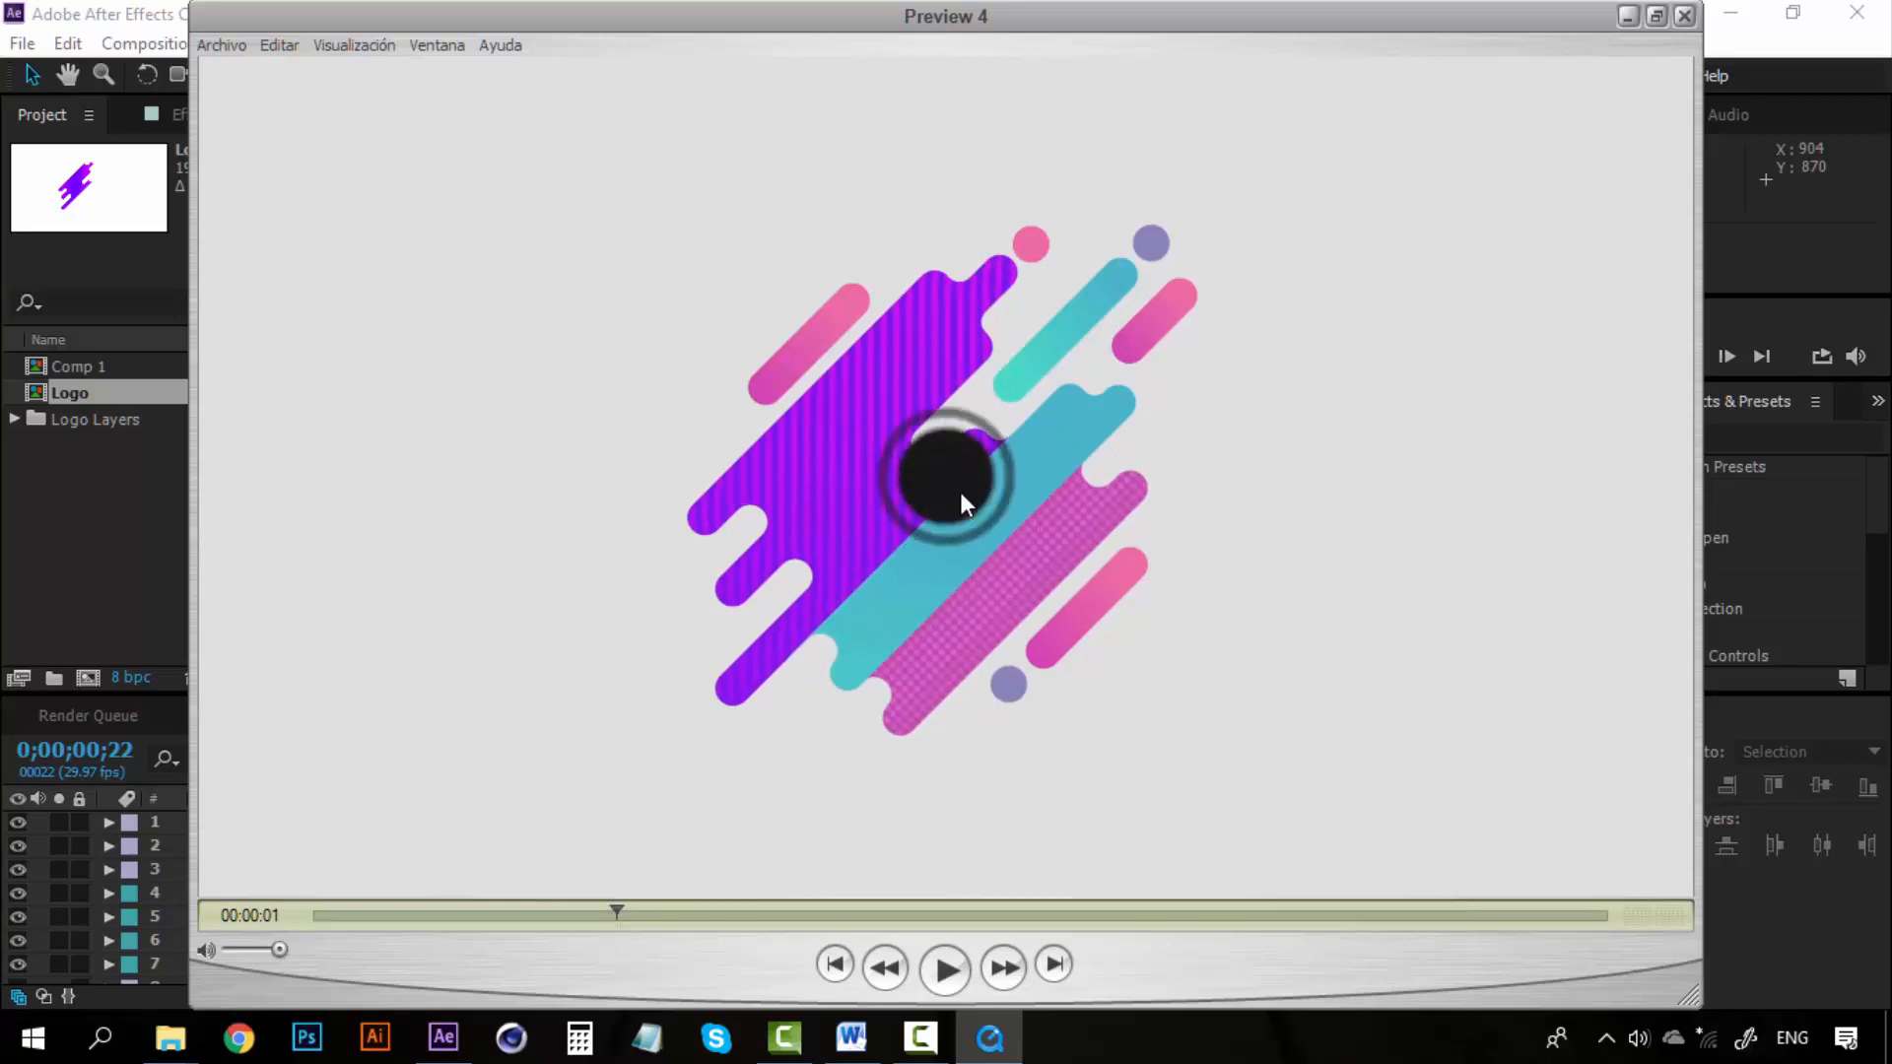
left_click_drag(616, 913, 690, 904)
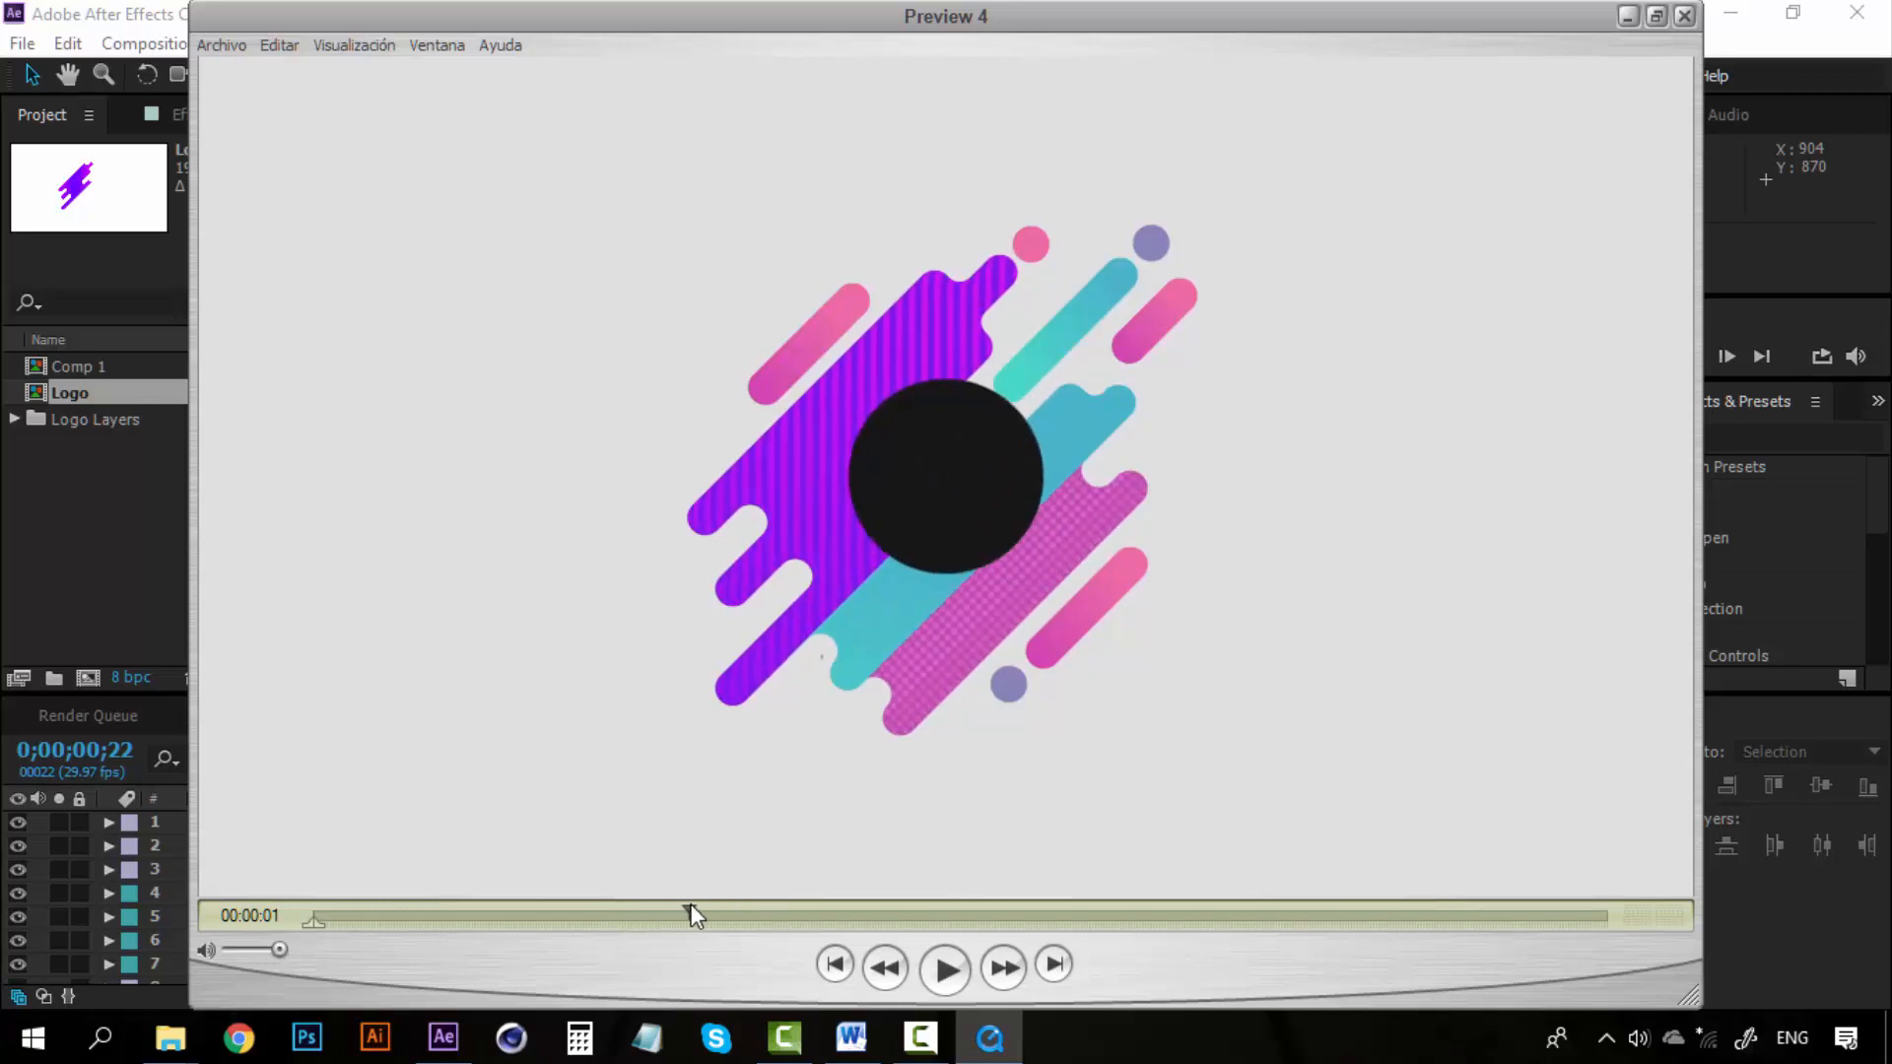
left_click(1628, 16)
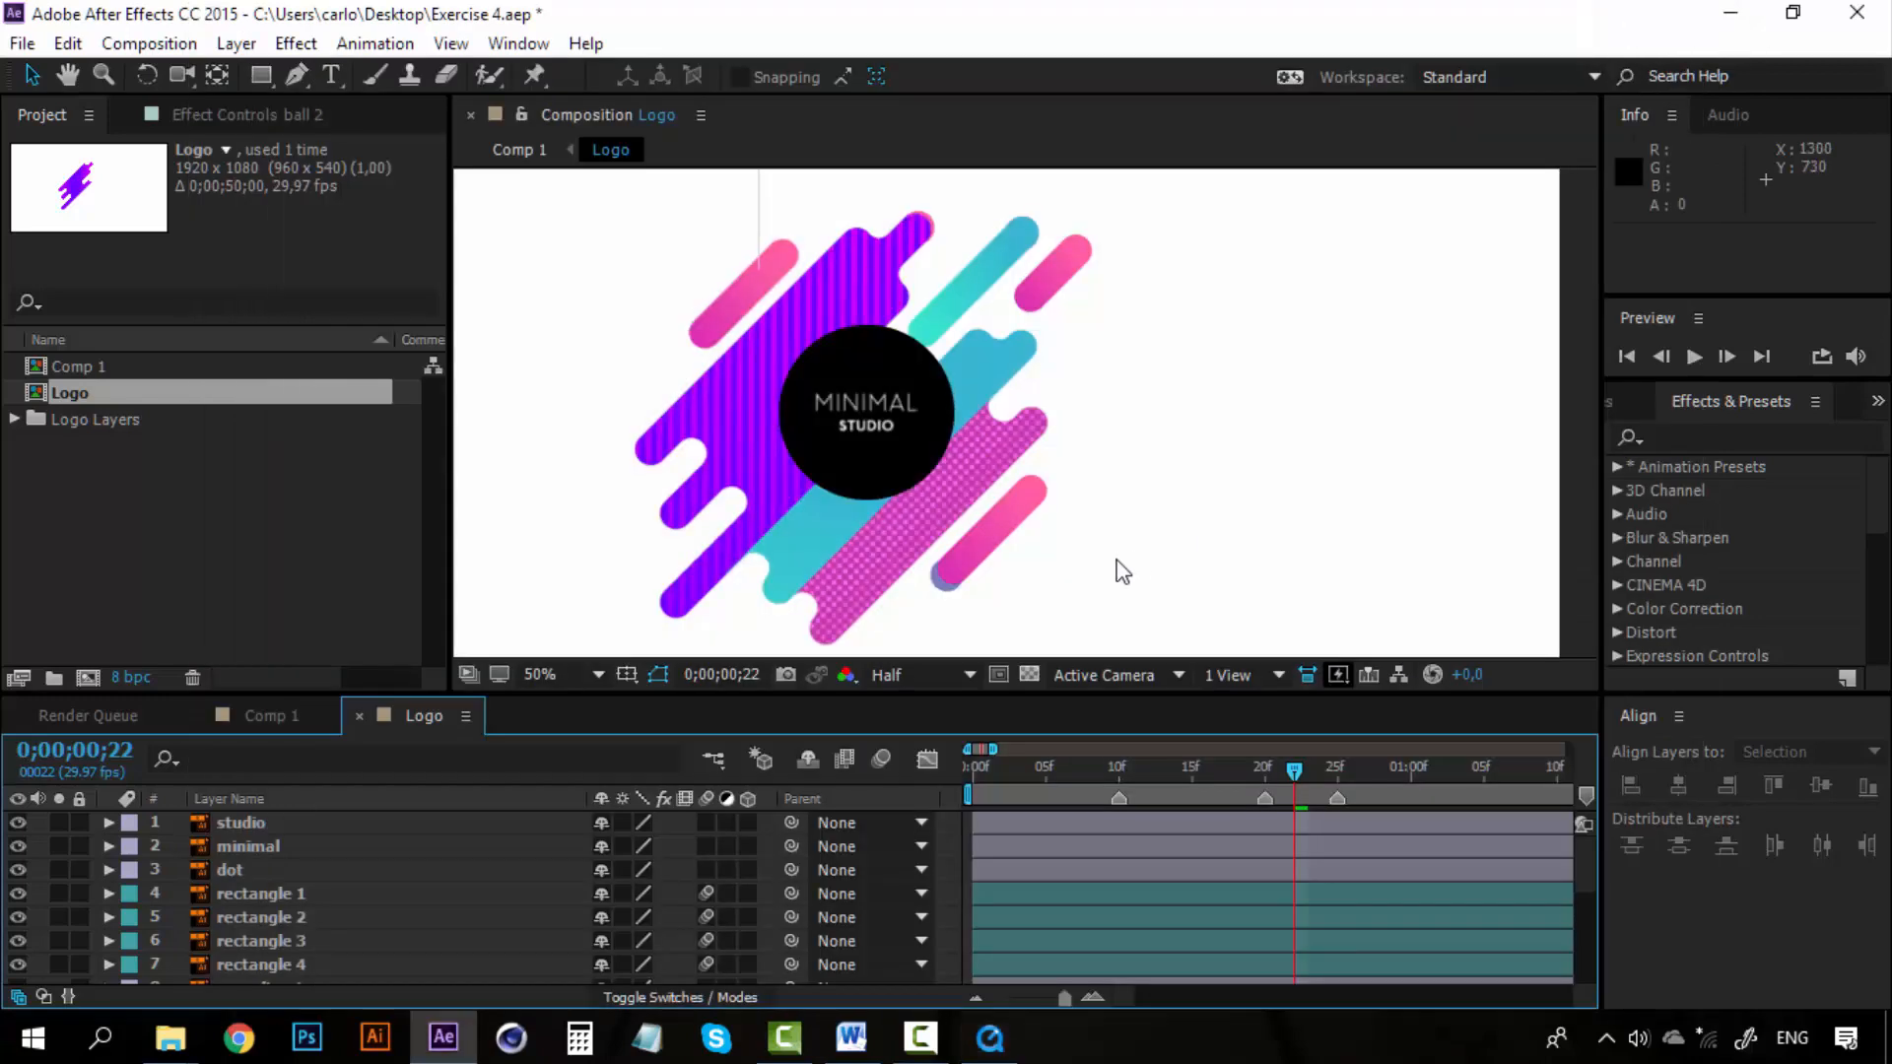
Step: Move the current time to 0;00;00;25 and hide the studio and minimal text layers
left_click_drag(1215, 766, 1119, 779)
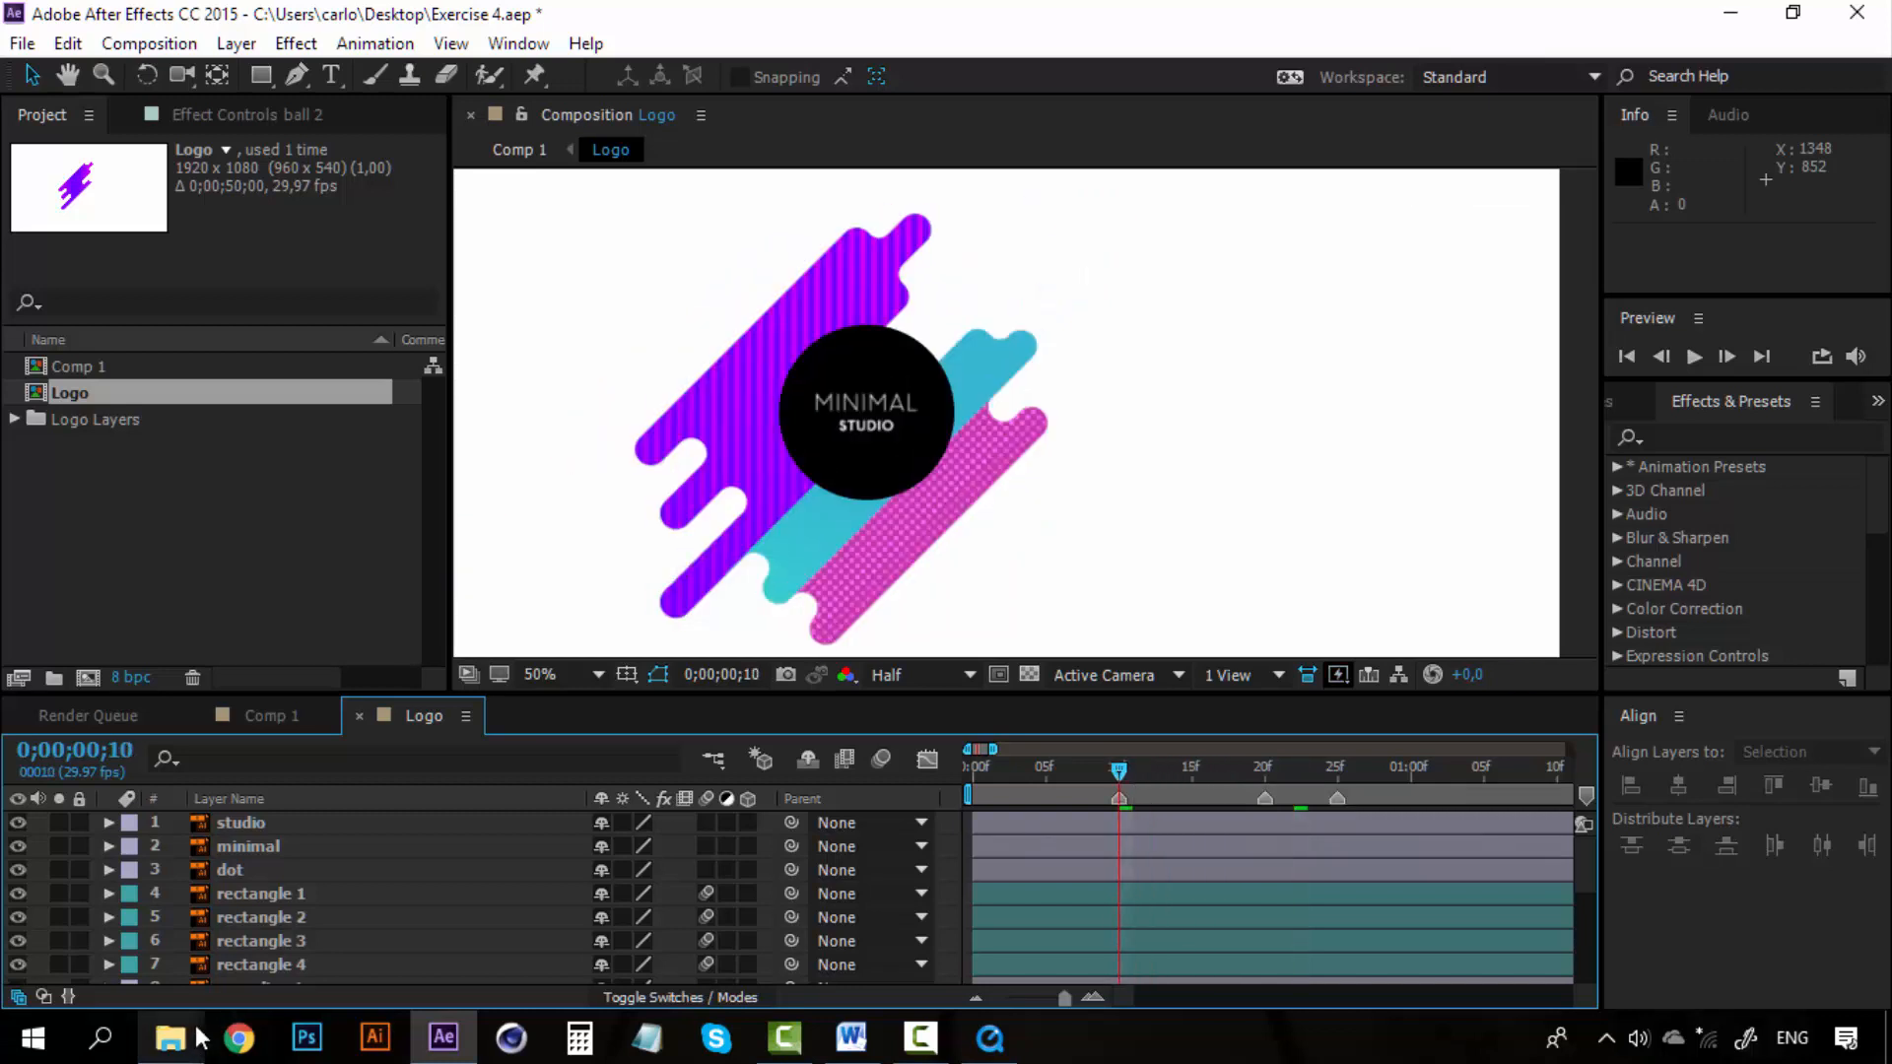
left_click(1334, 772)
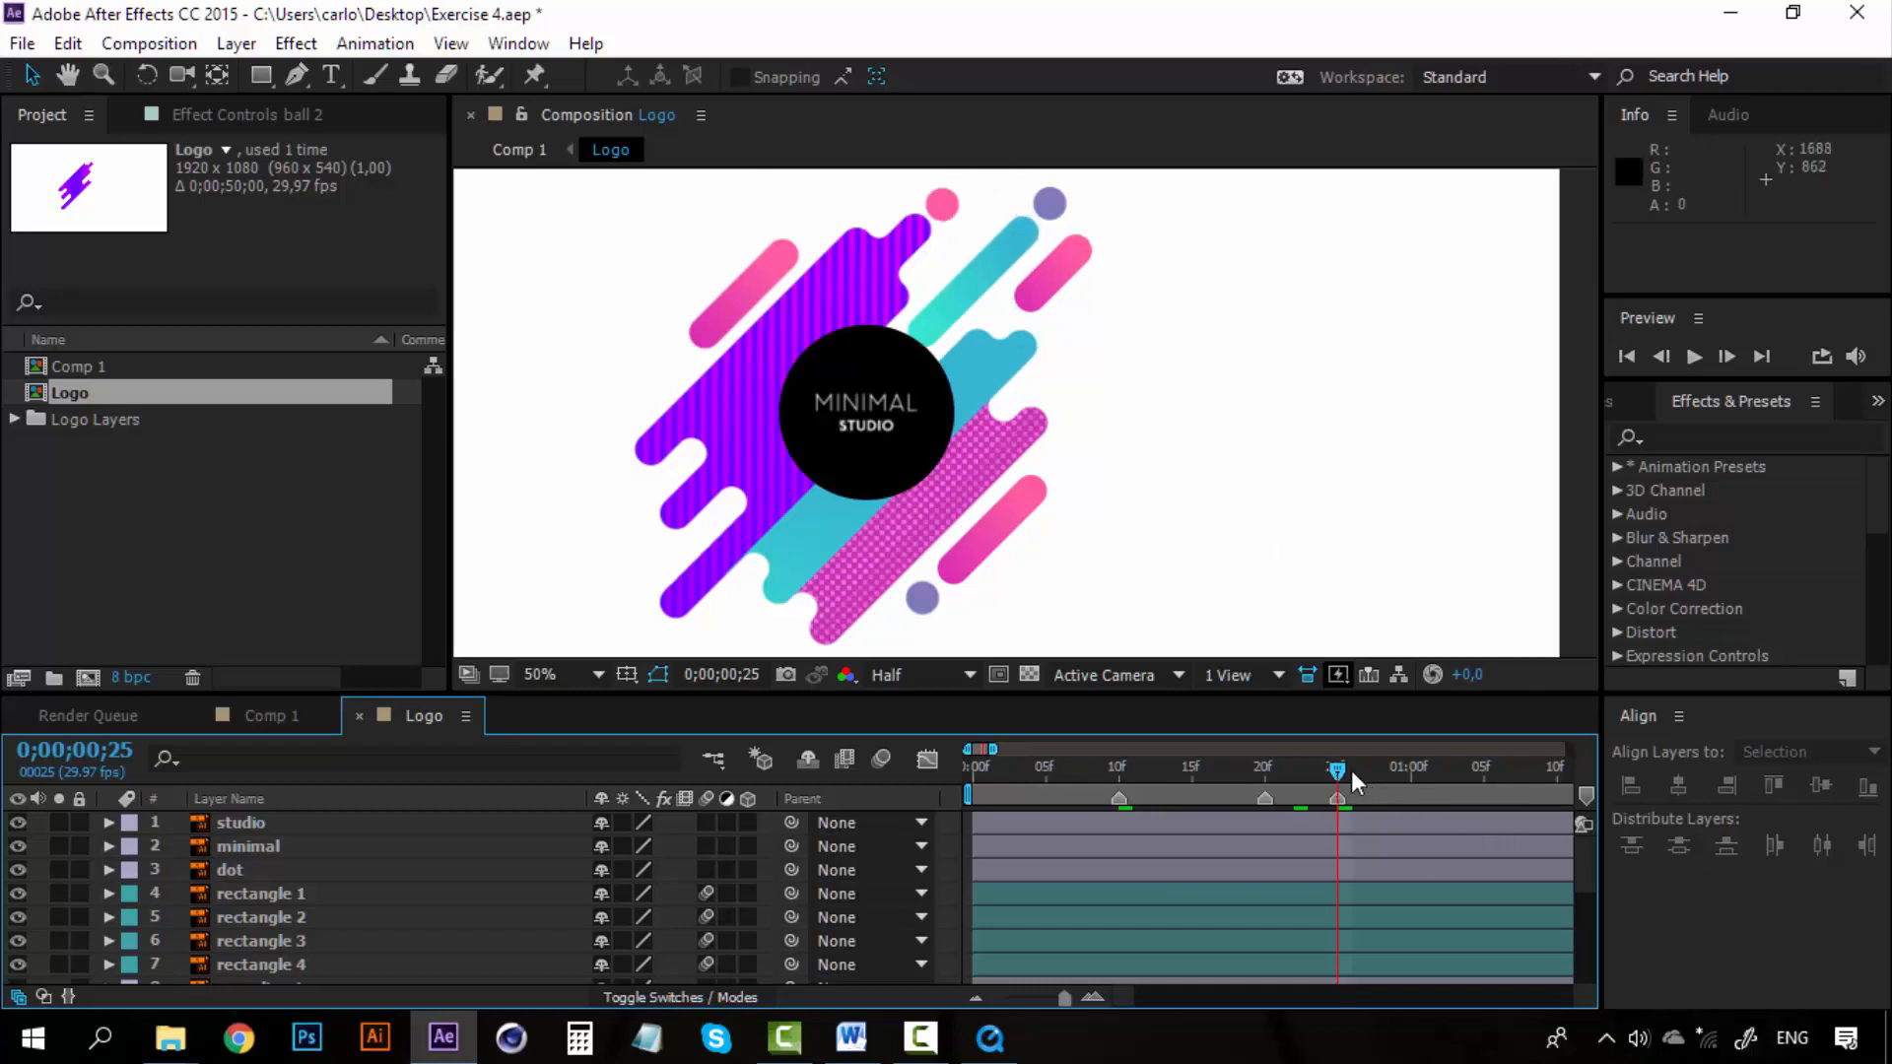
left_click(256, 853)
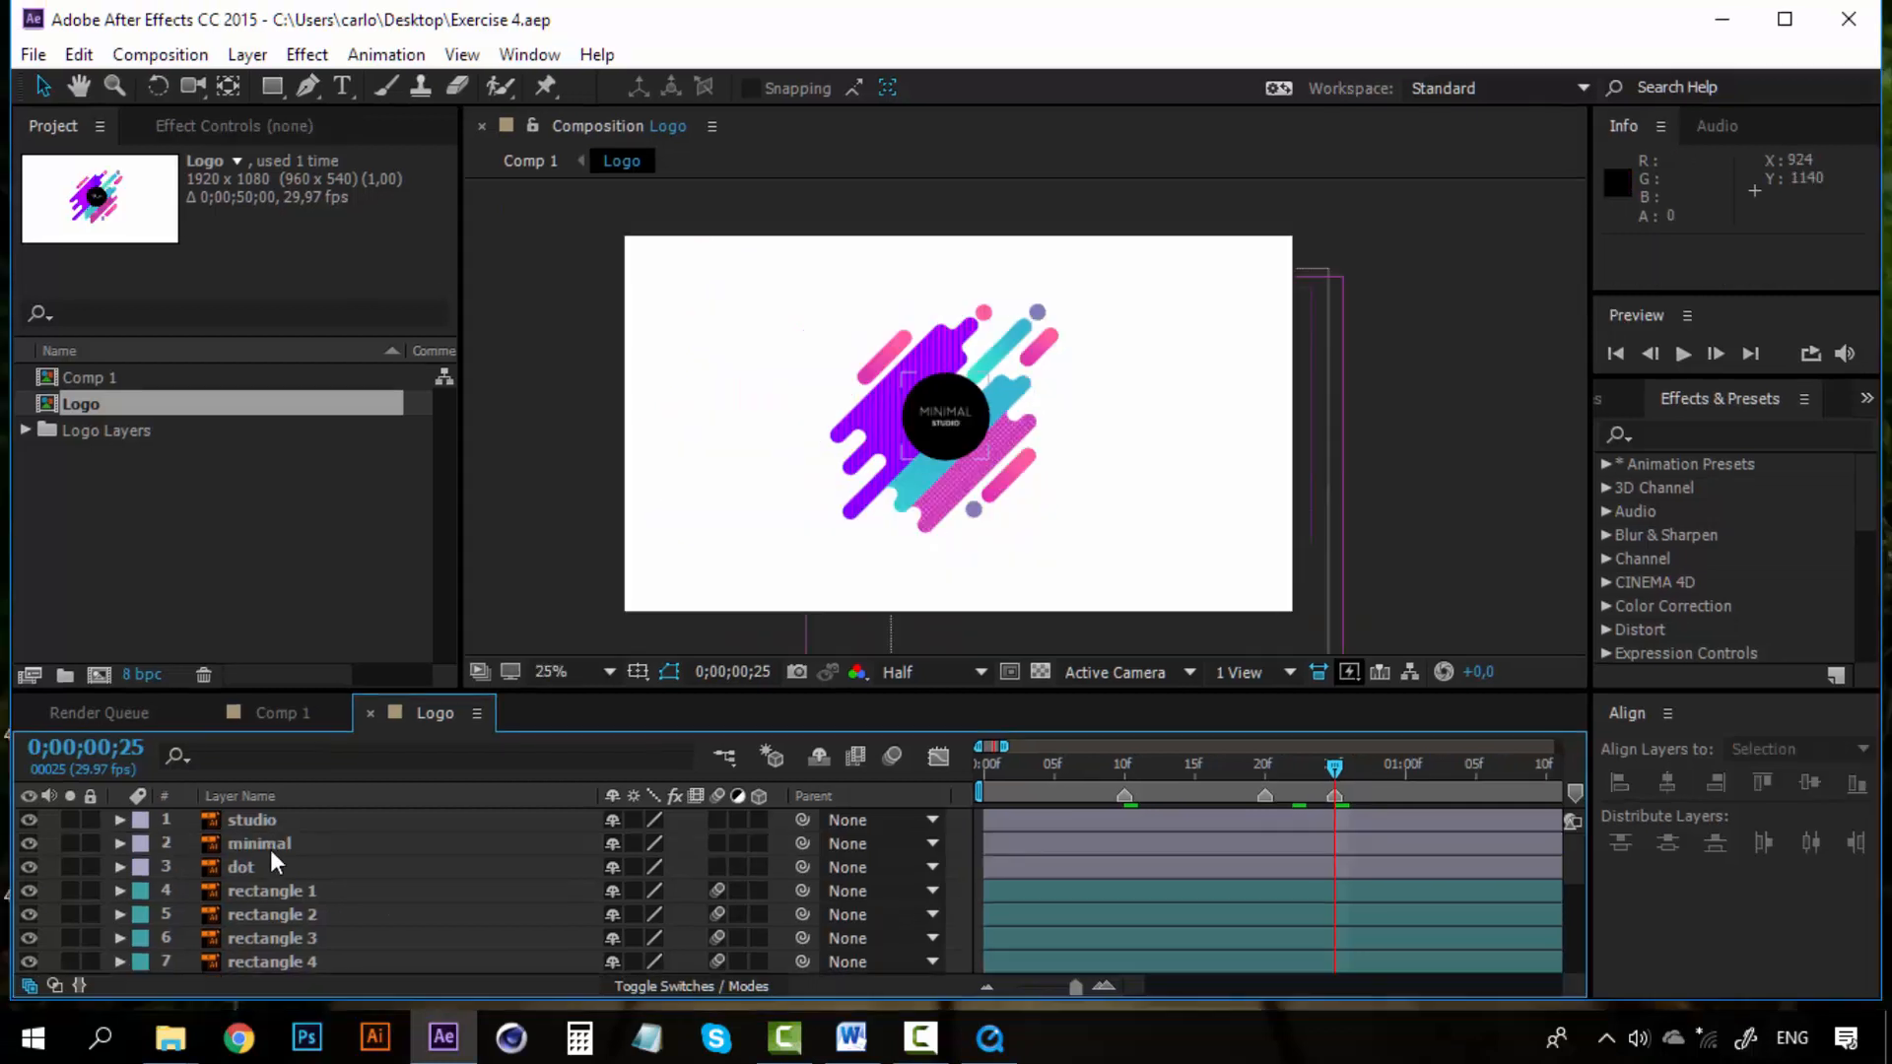
left_click(264, 825)
left_click(28, 820)
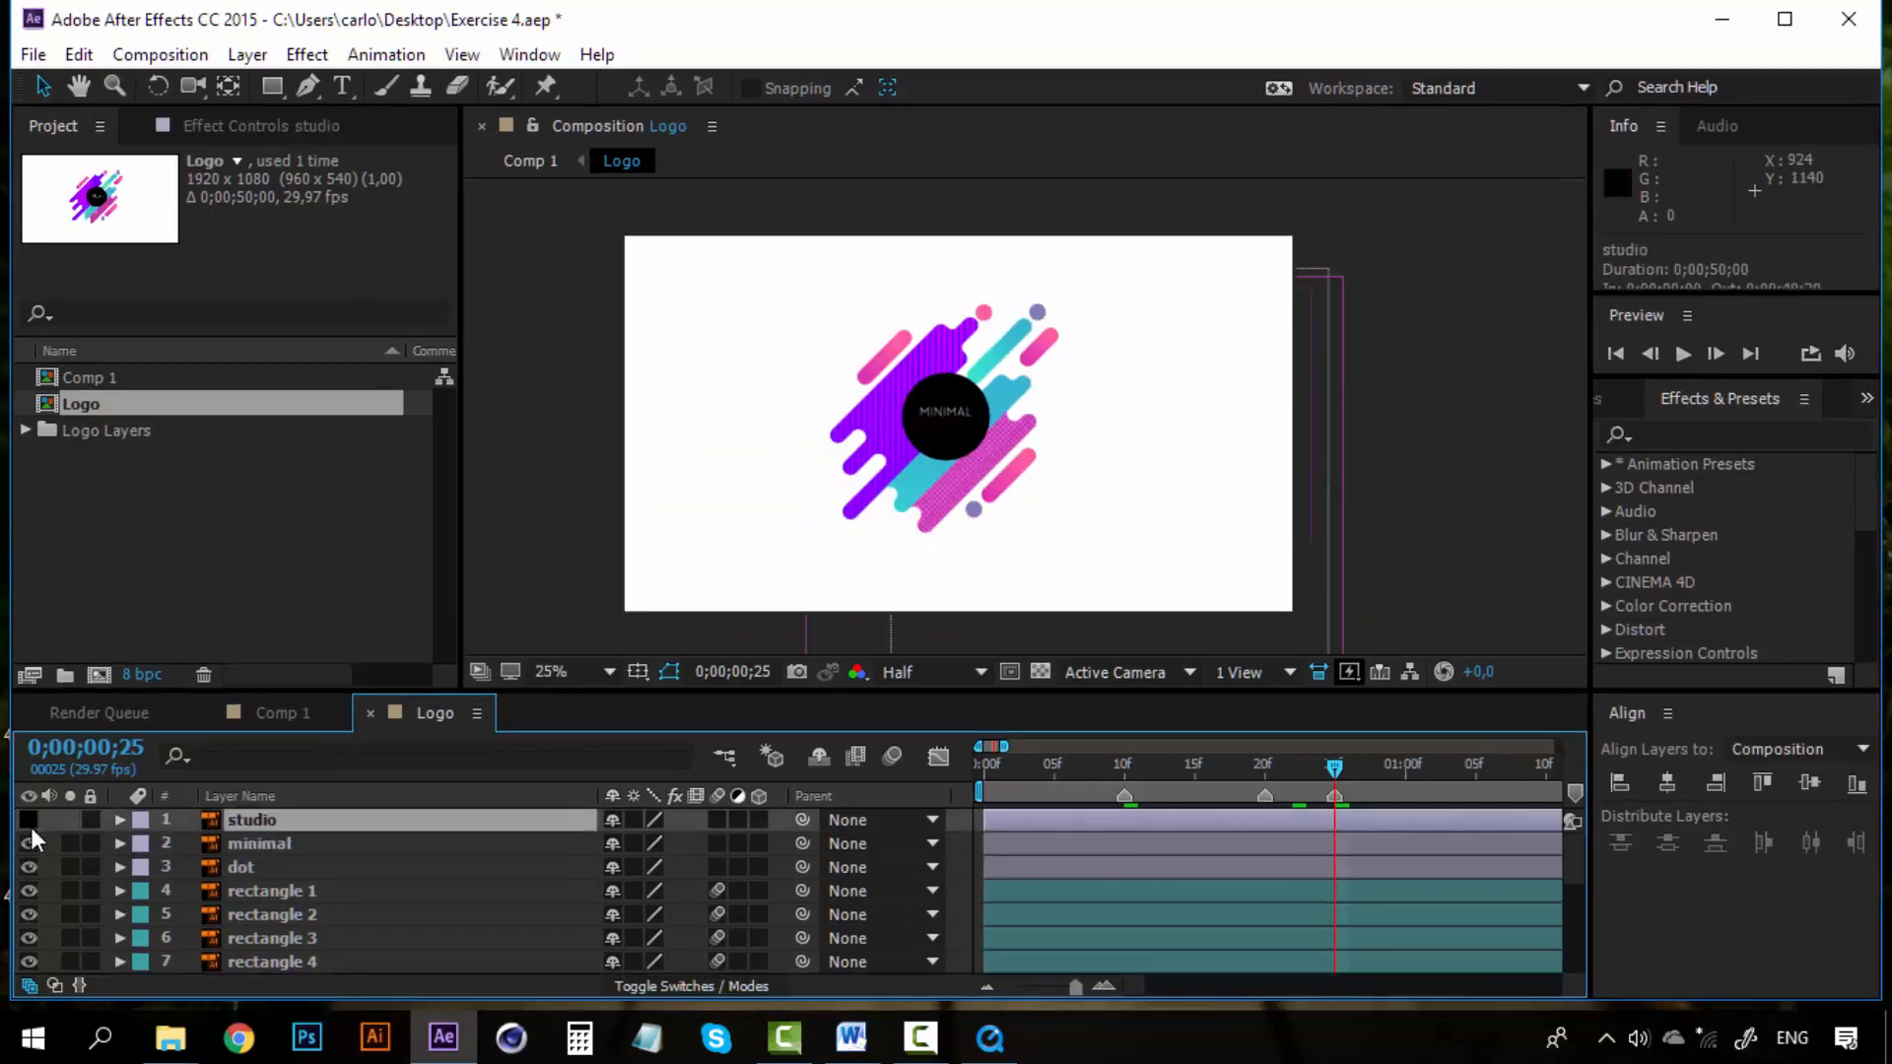
left_click(28, 843)
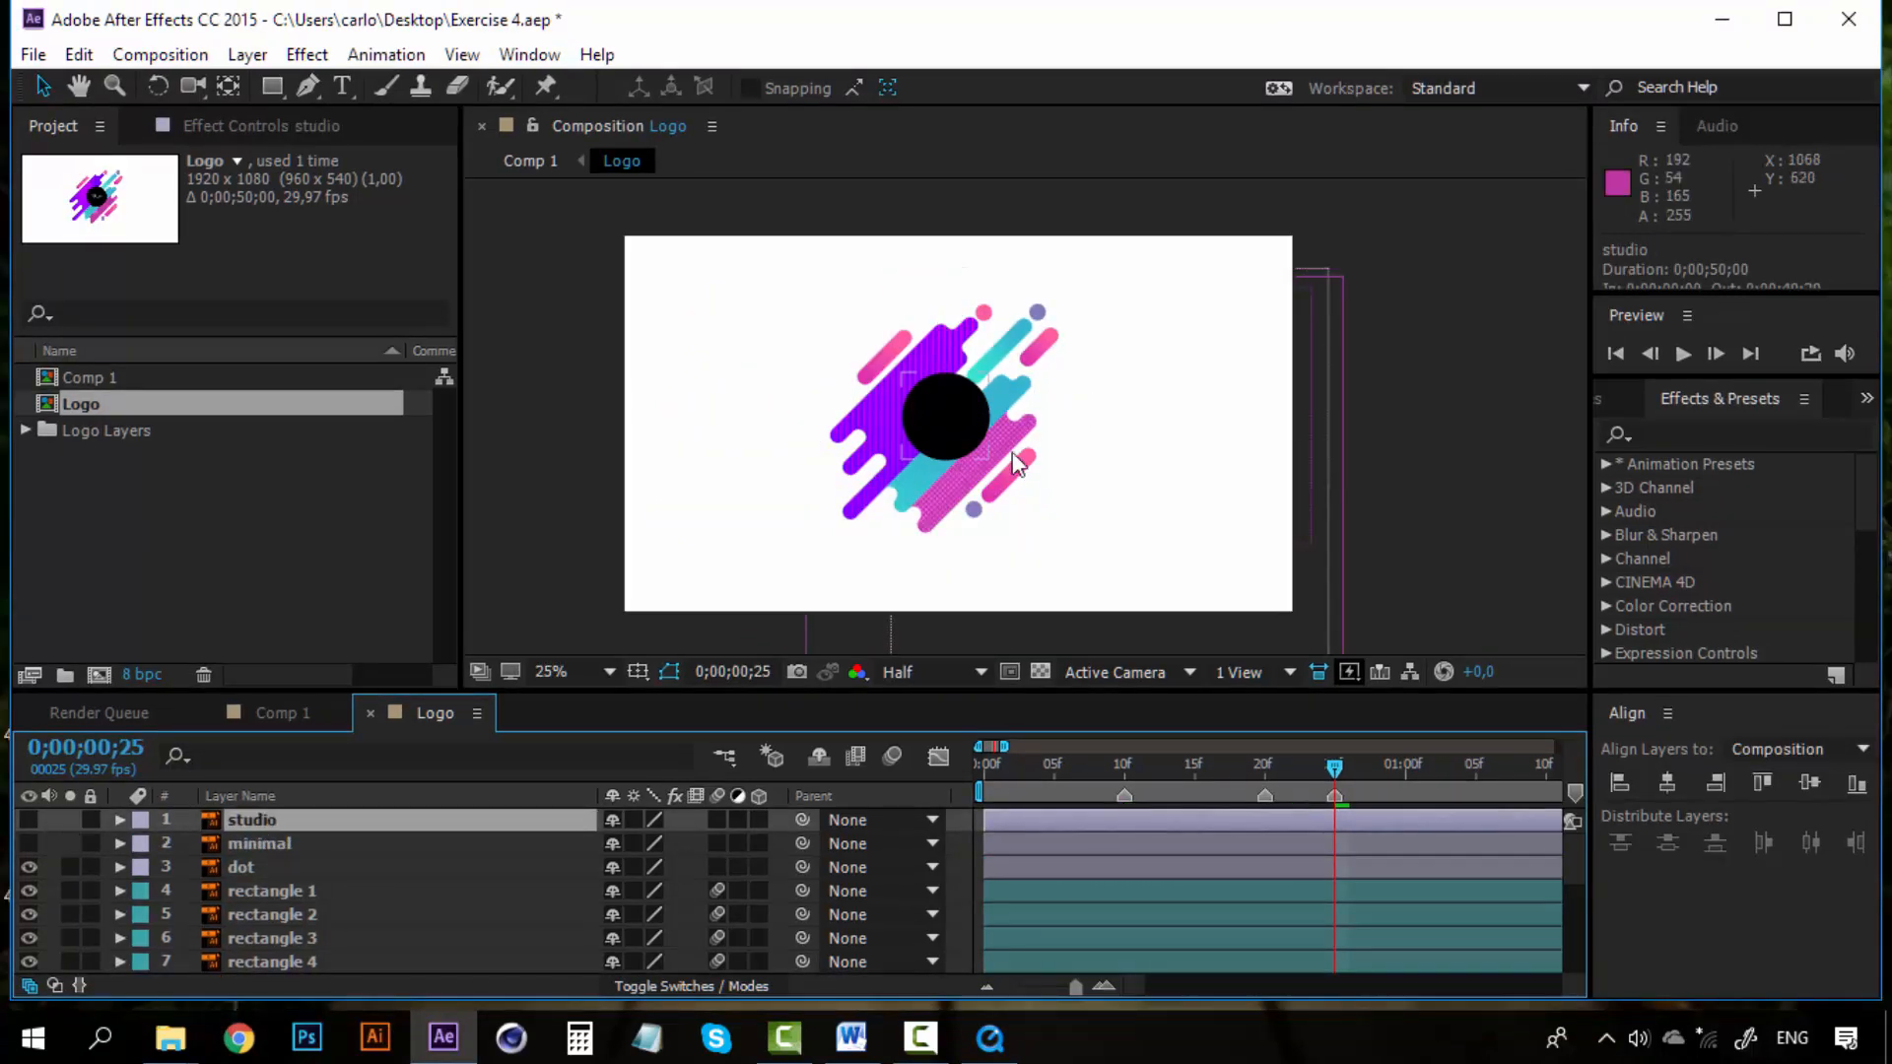
scroll(1034, 454, "up", 1)
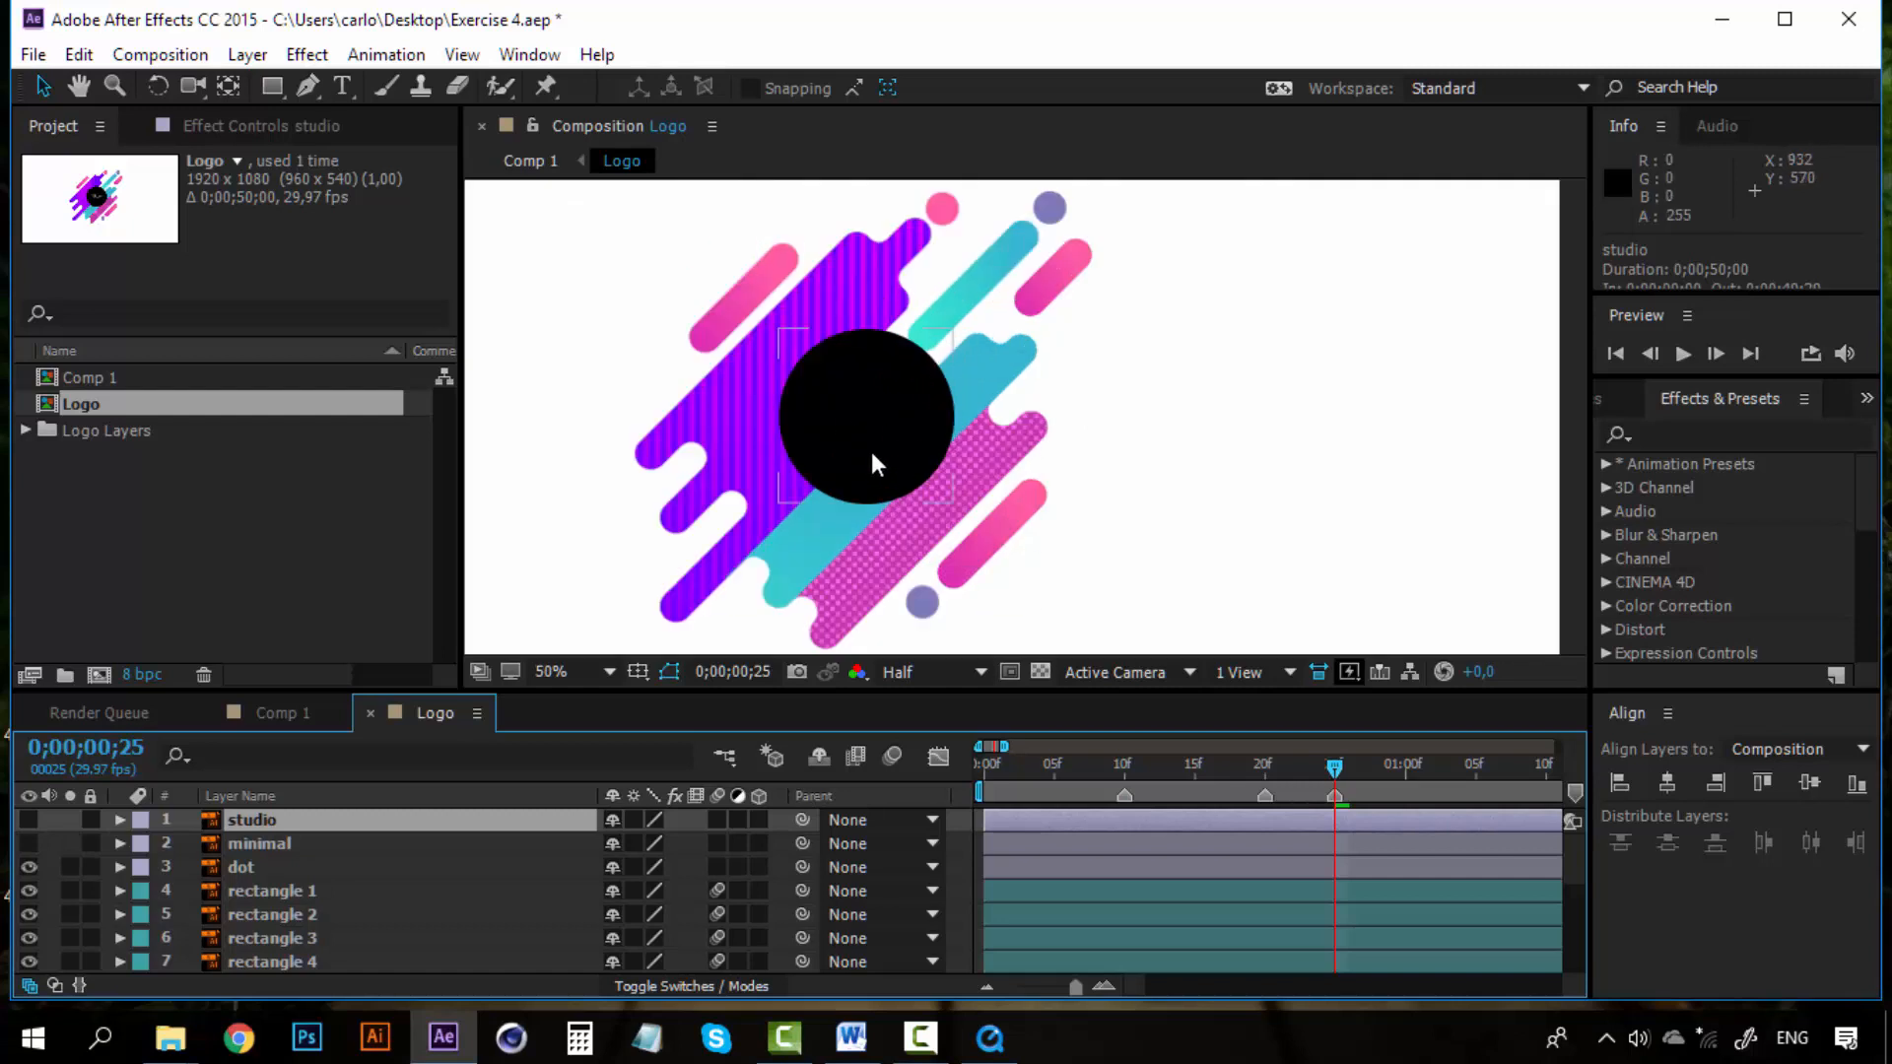
Step: Add Scale keyframes at 100% to the dot layer at 0;00;00;25 and 0;00;01;05
left_click(321, 864)
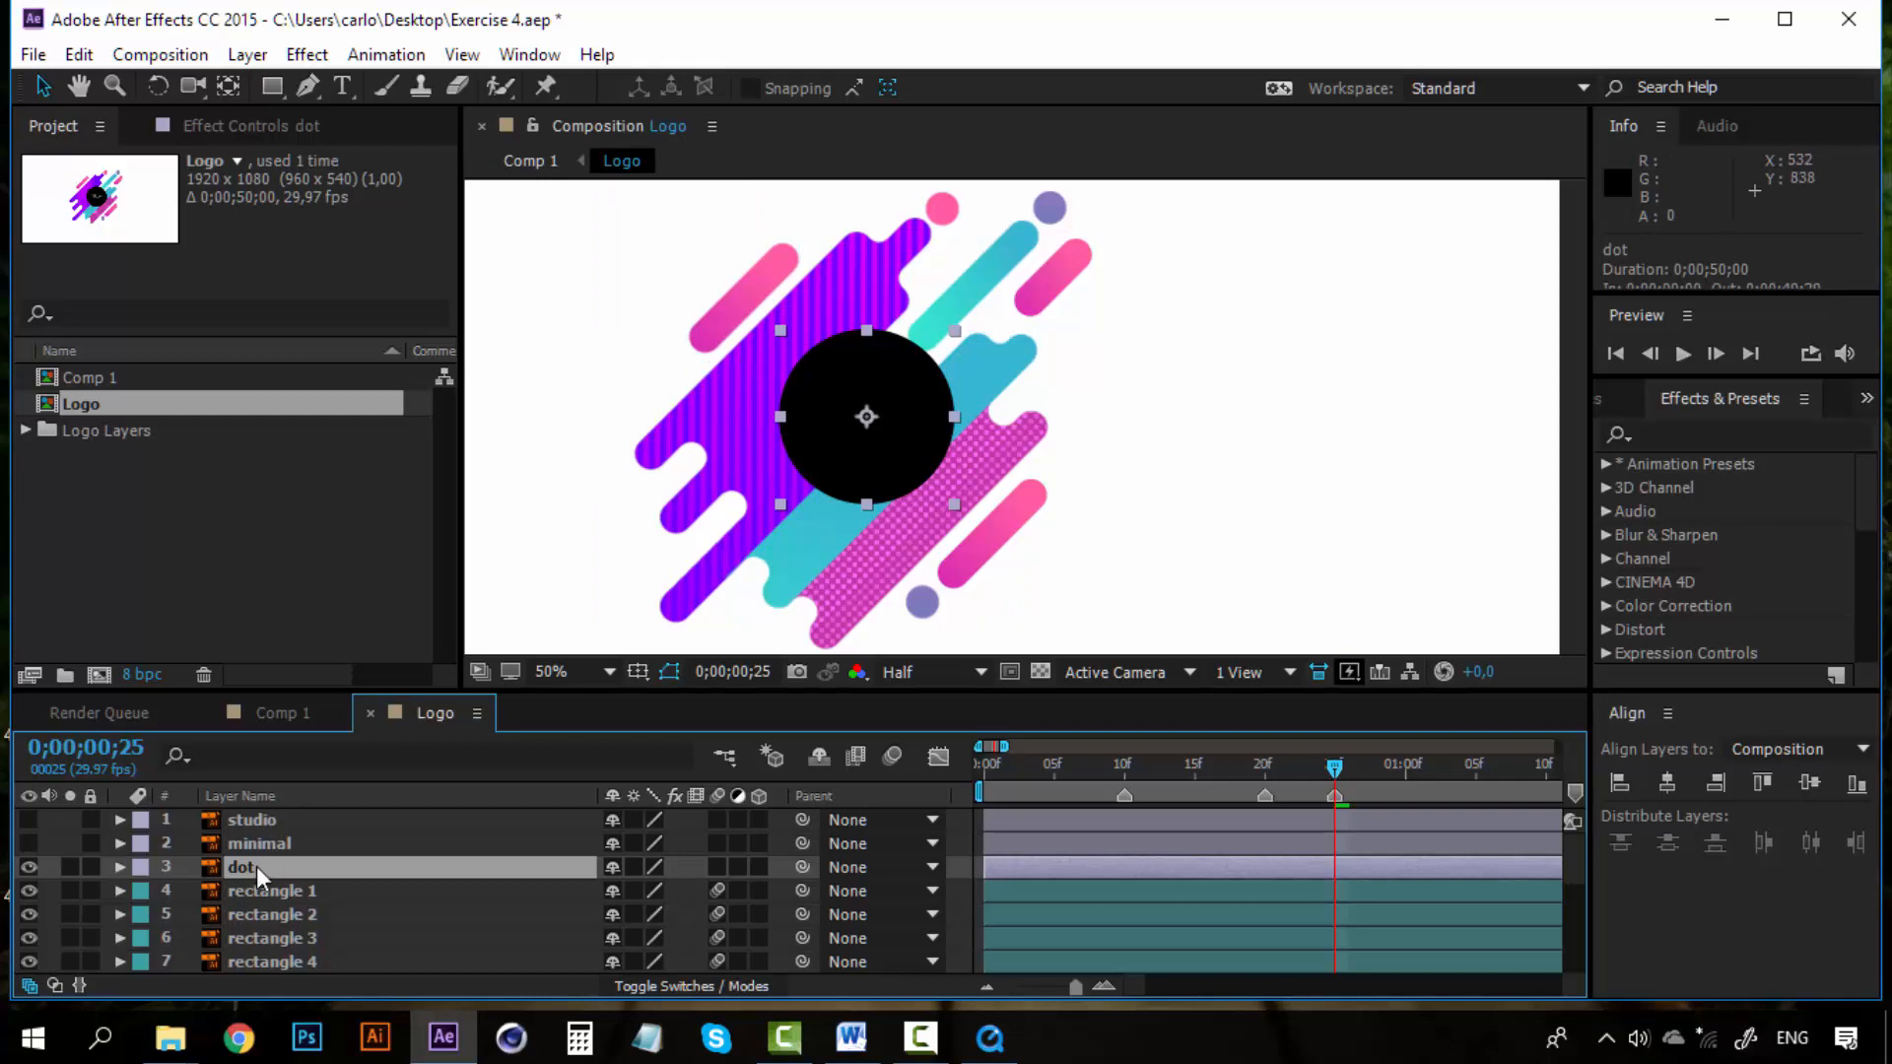
key("s")
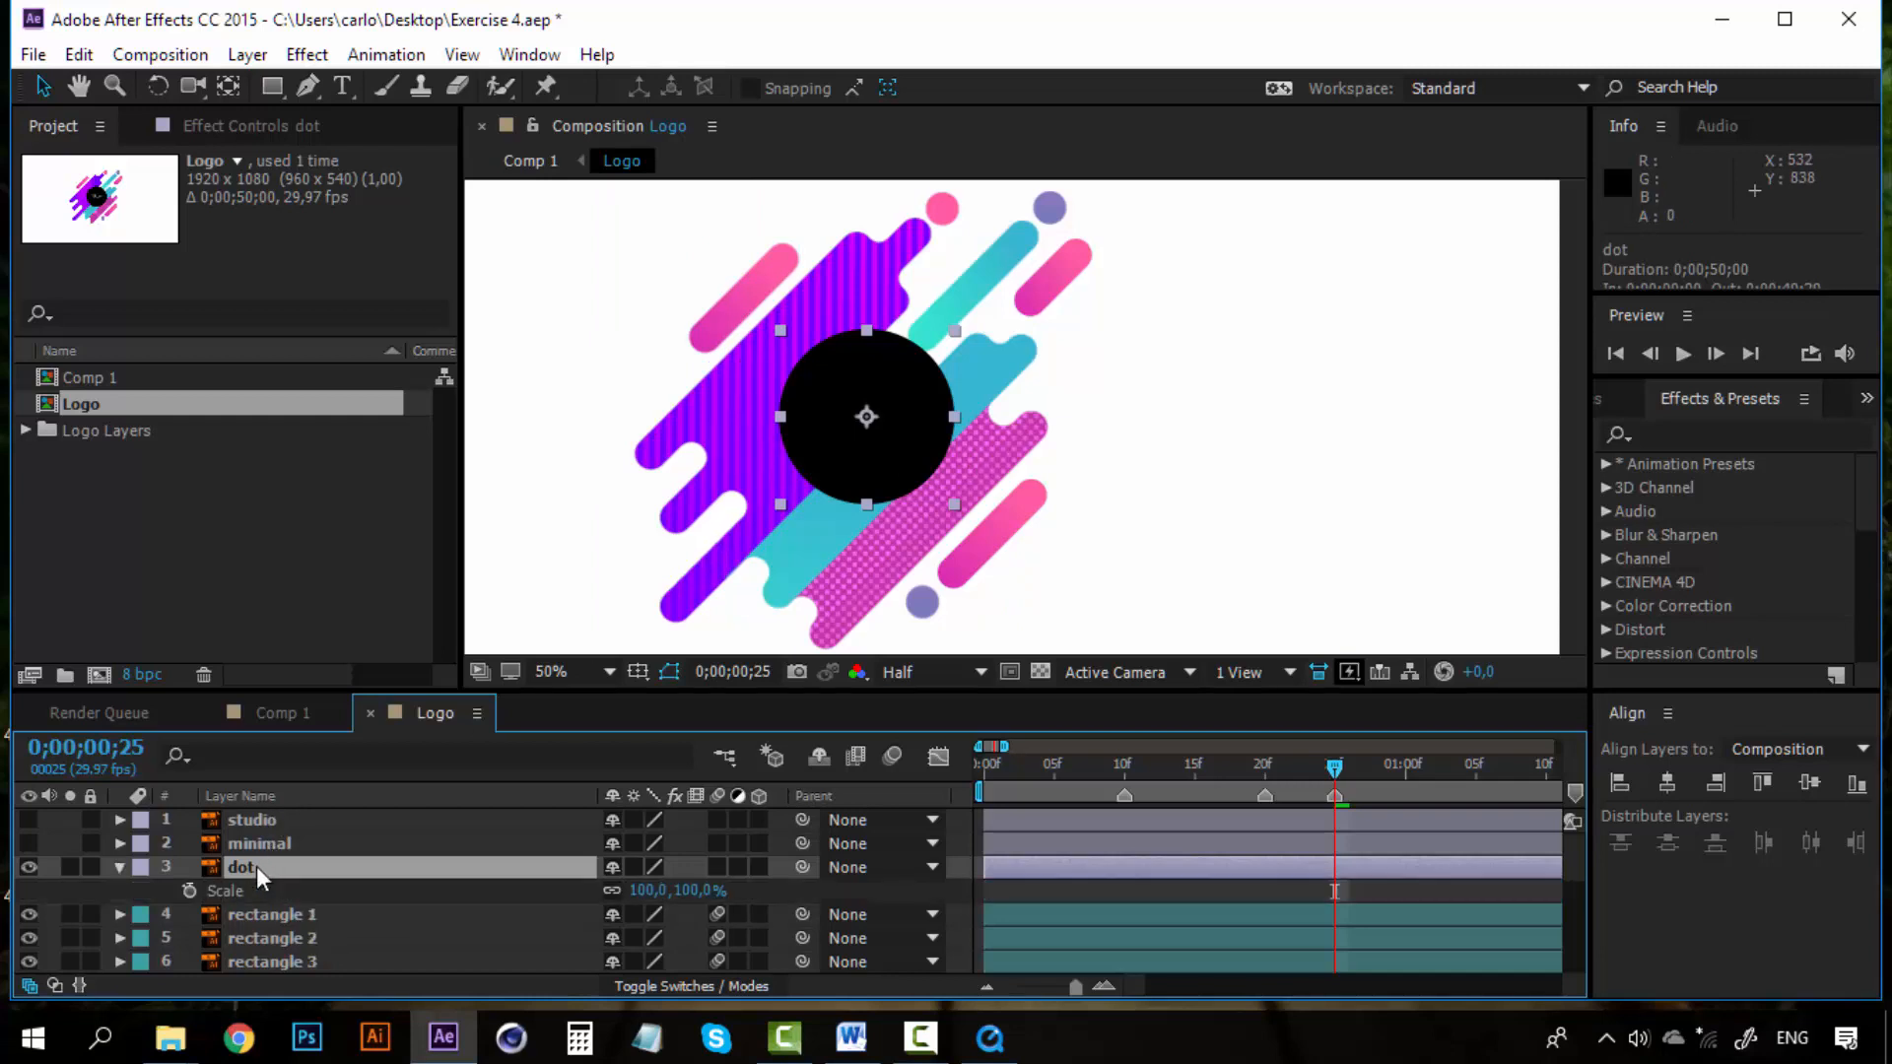
left_click(189, 891)
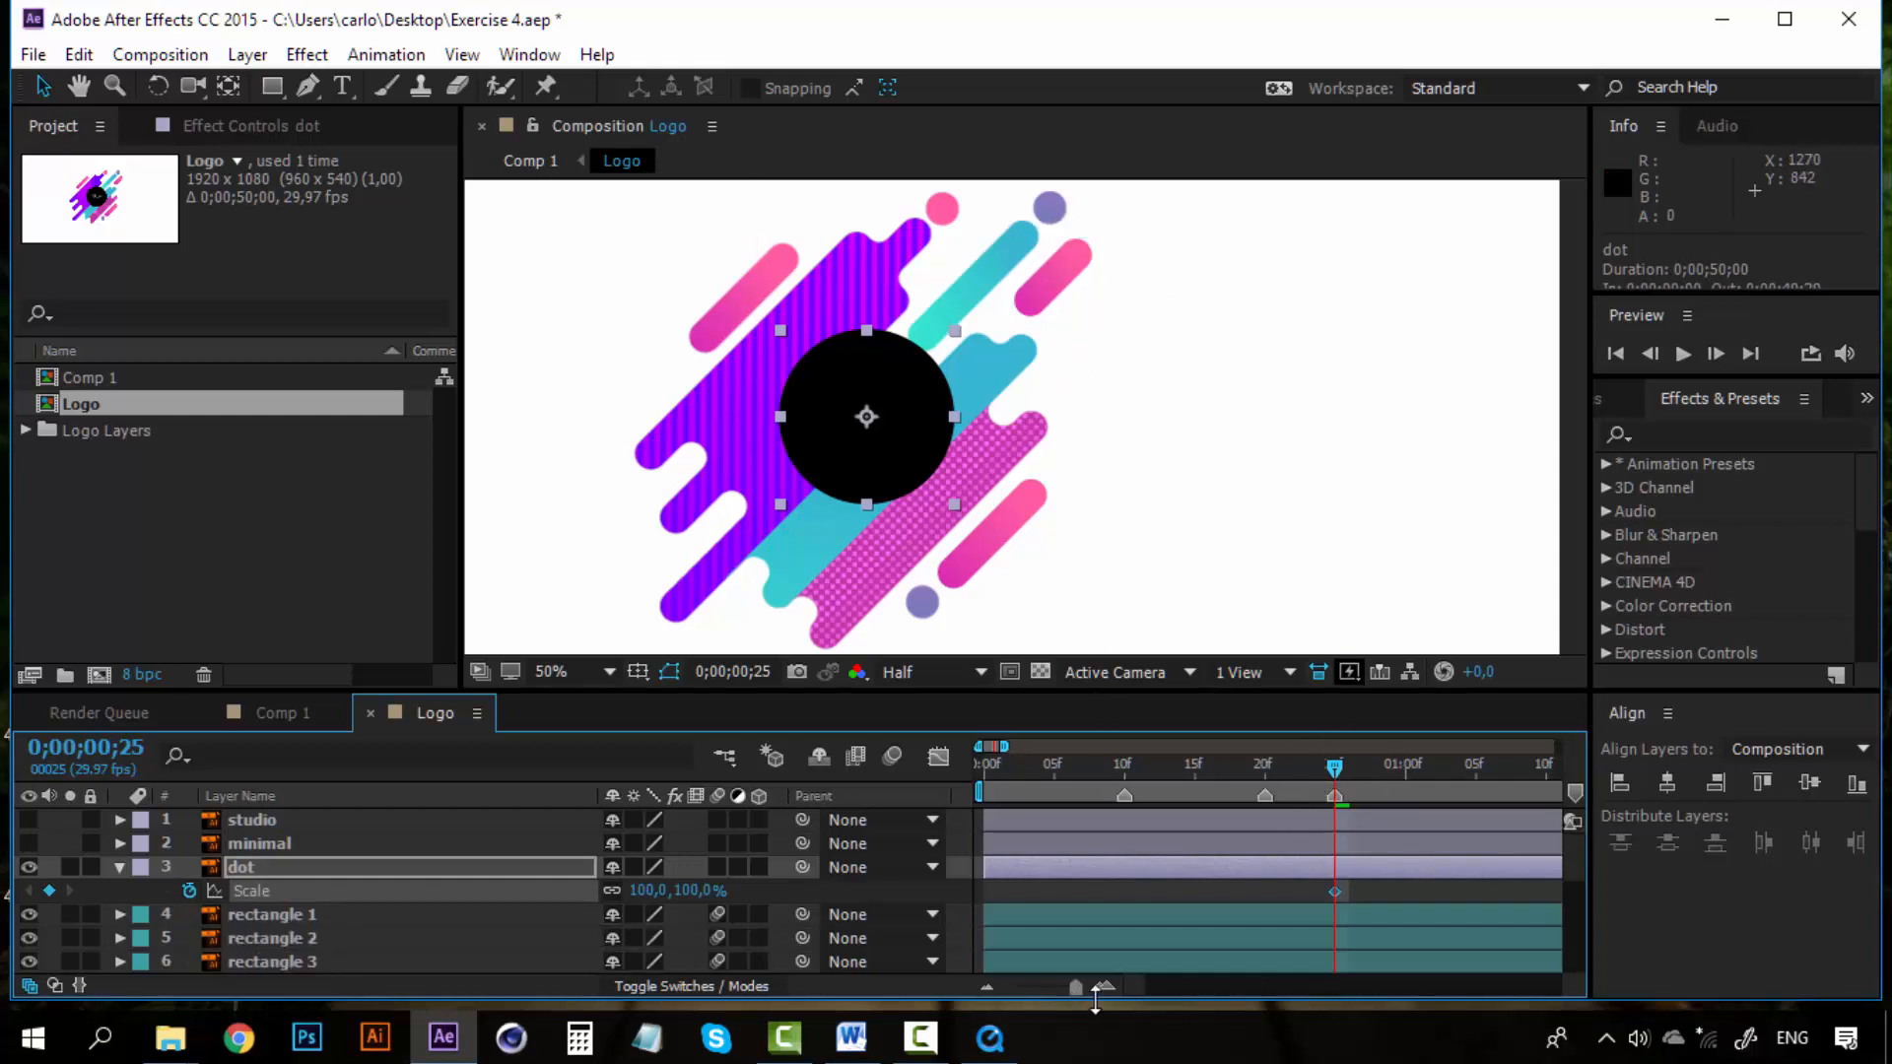
scroll(1135, 981, "right", 3)
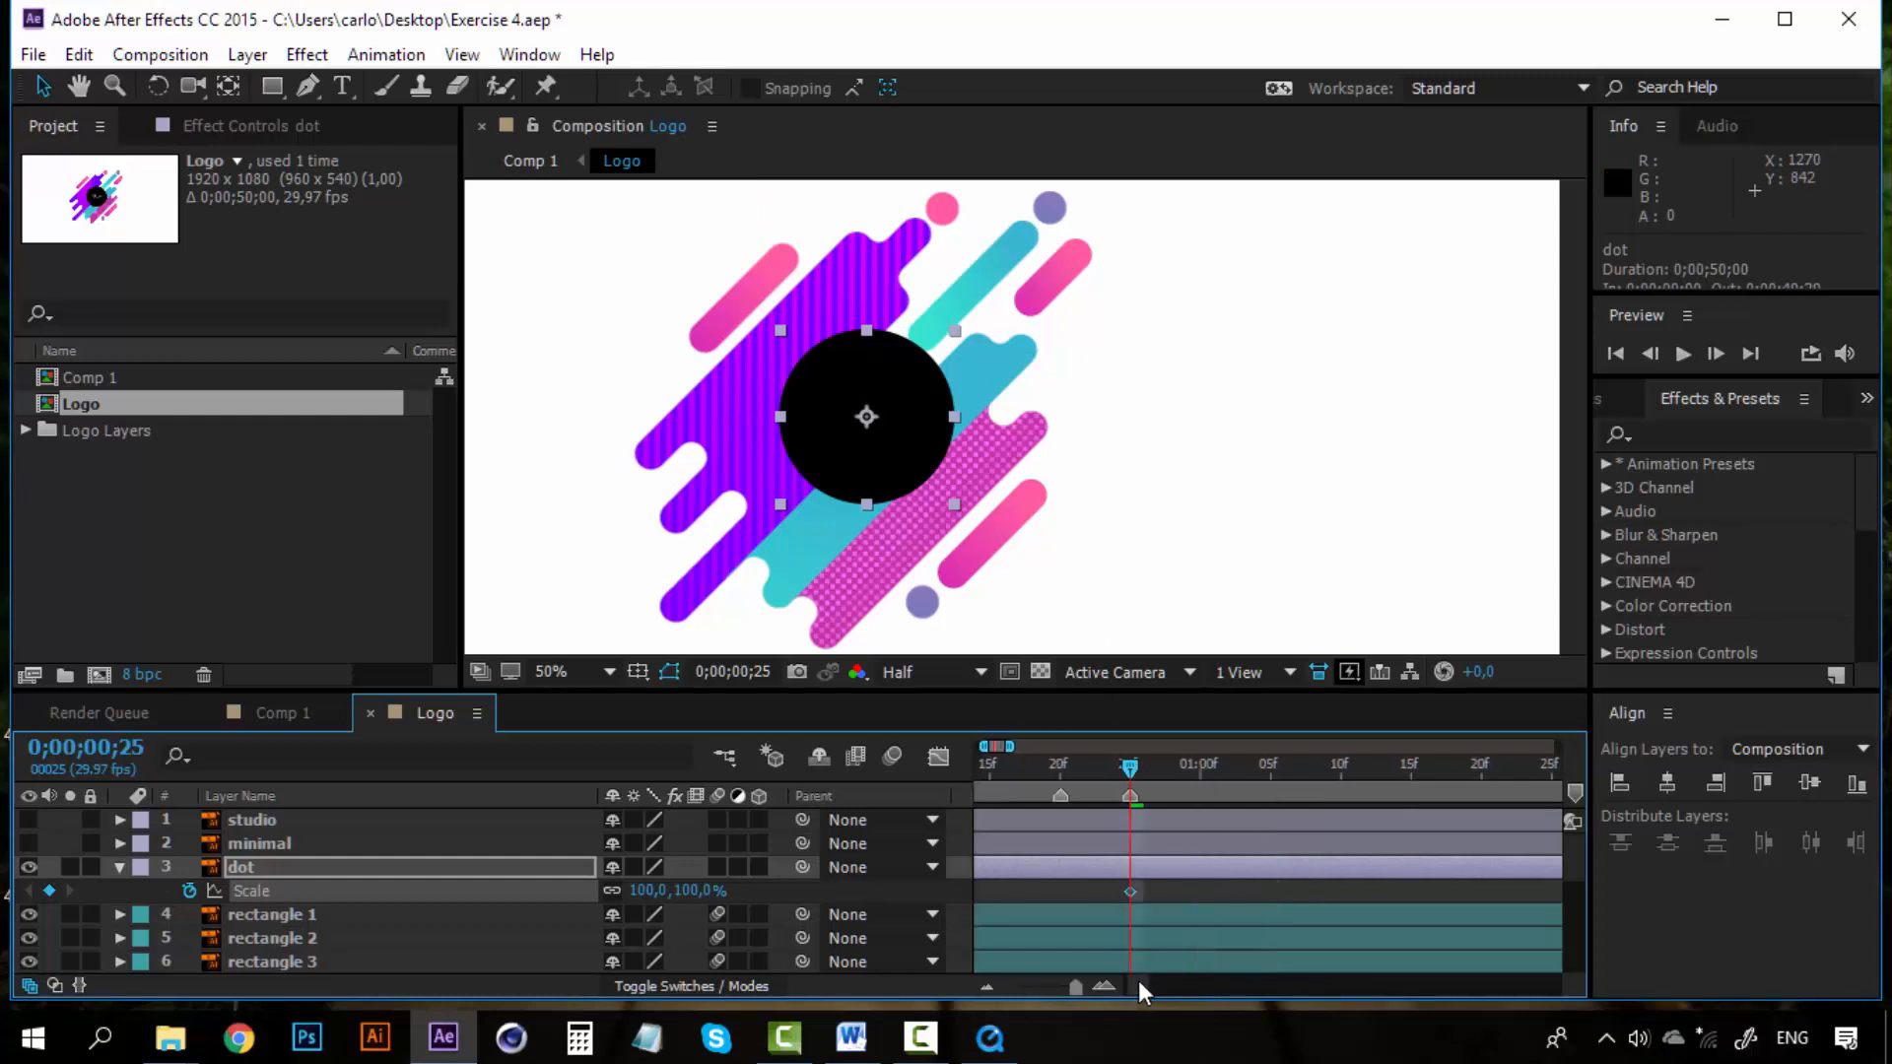
left_click_drag(1157, 765, 1277, 763)
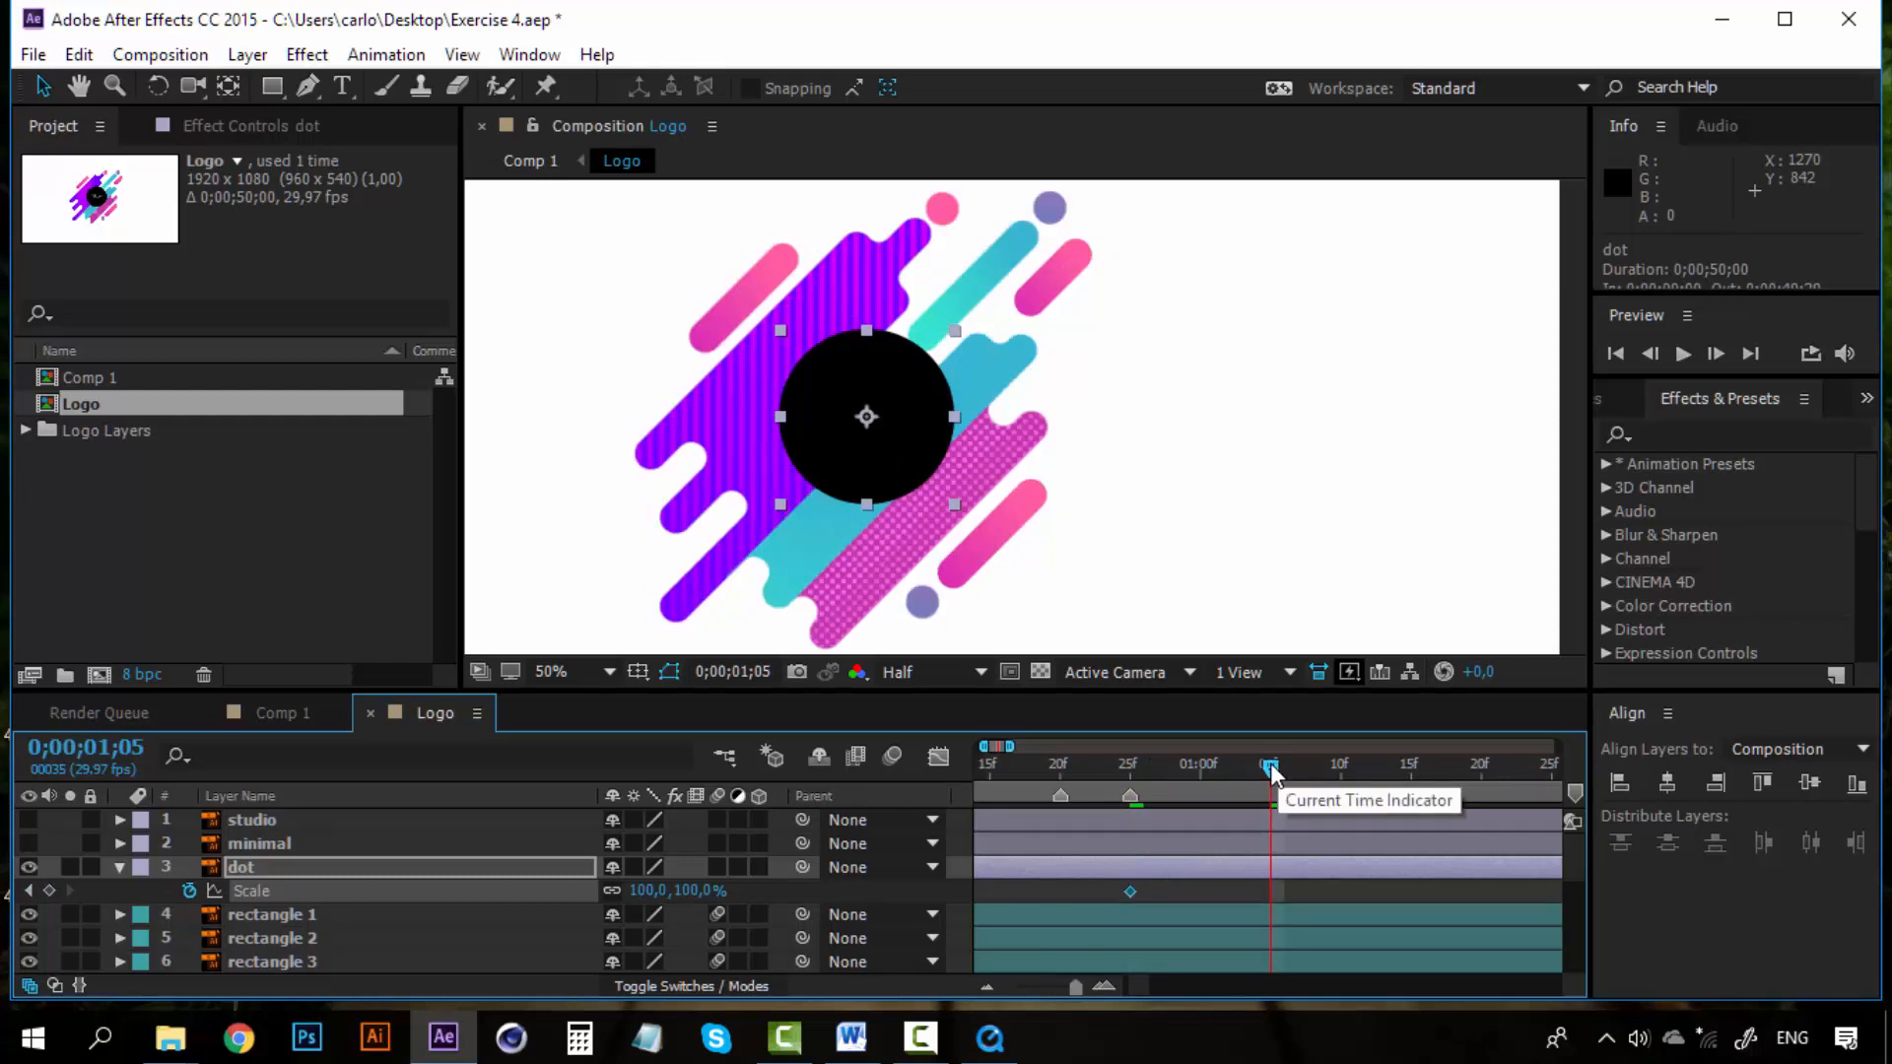
left_click(49, 889)
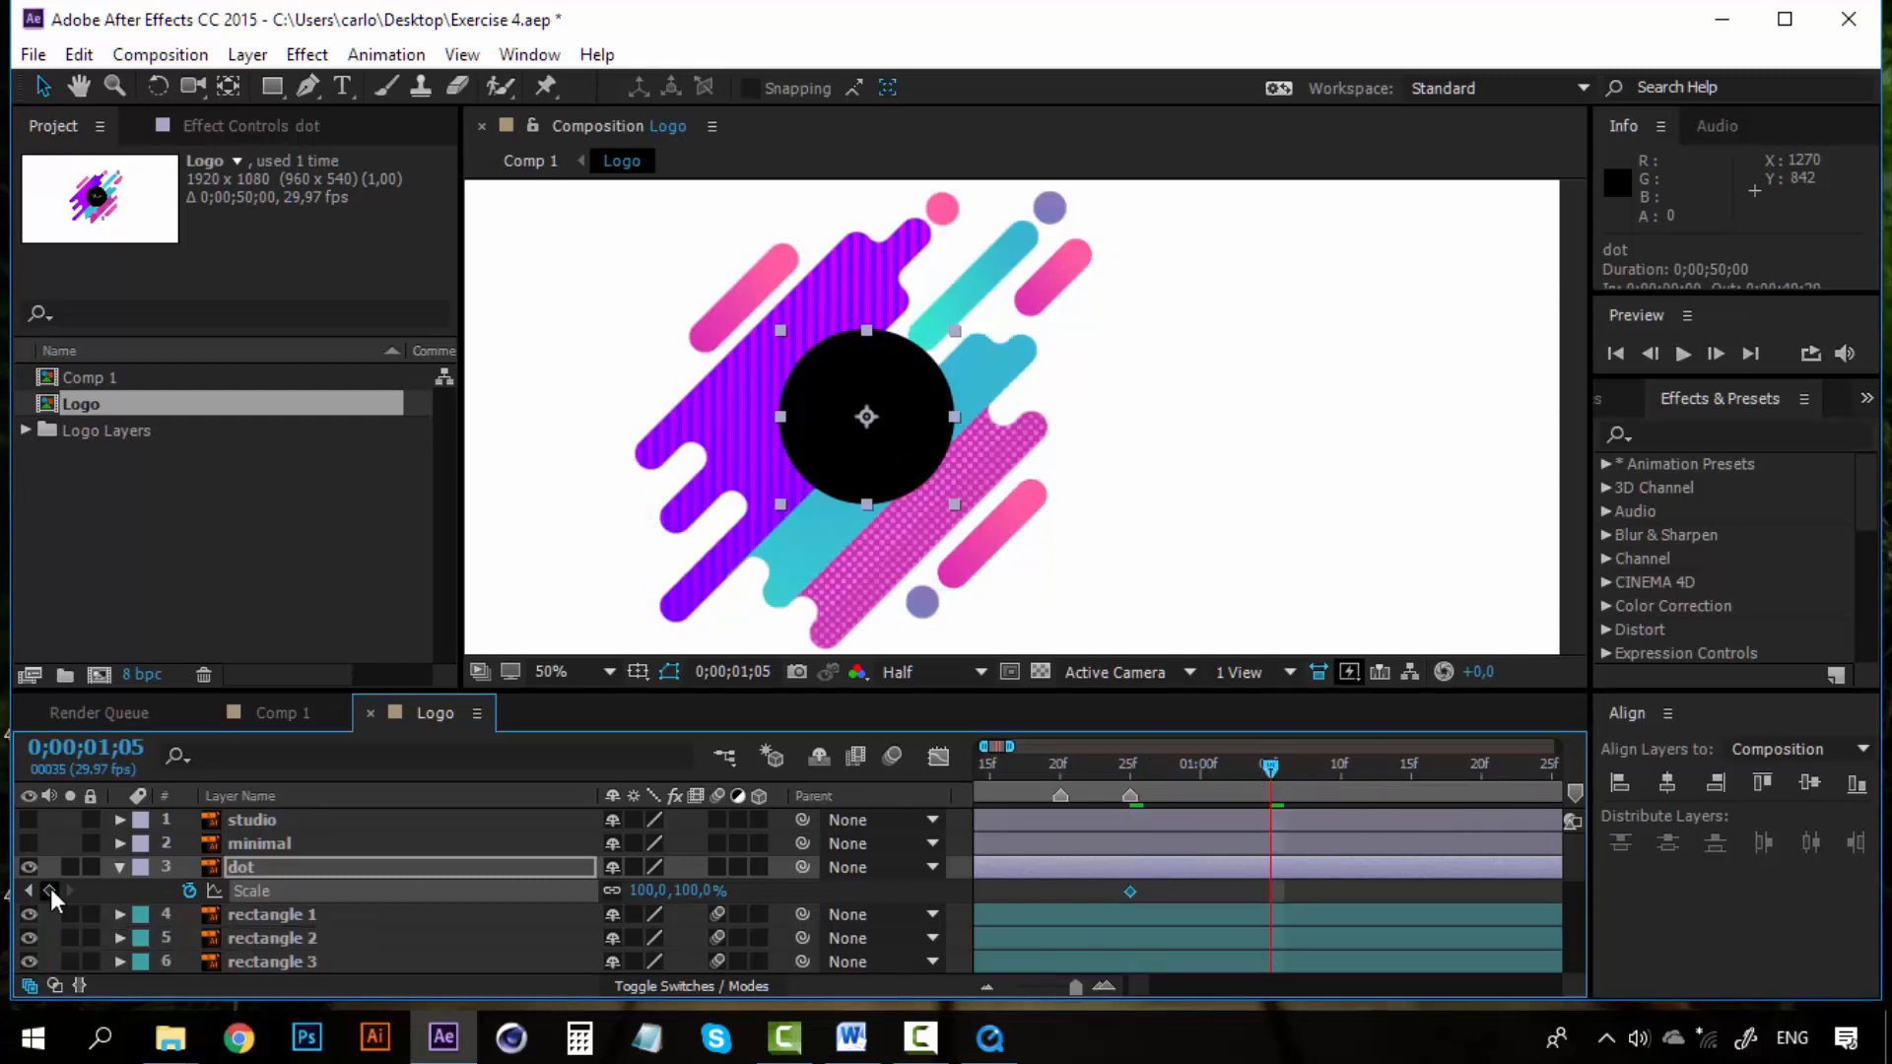
Step: Set the dot layer's Scale to 0% at the 0;00;00;25 keyframe
left_click(1131, 768)
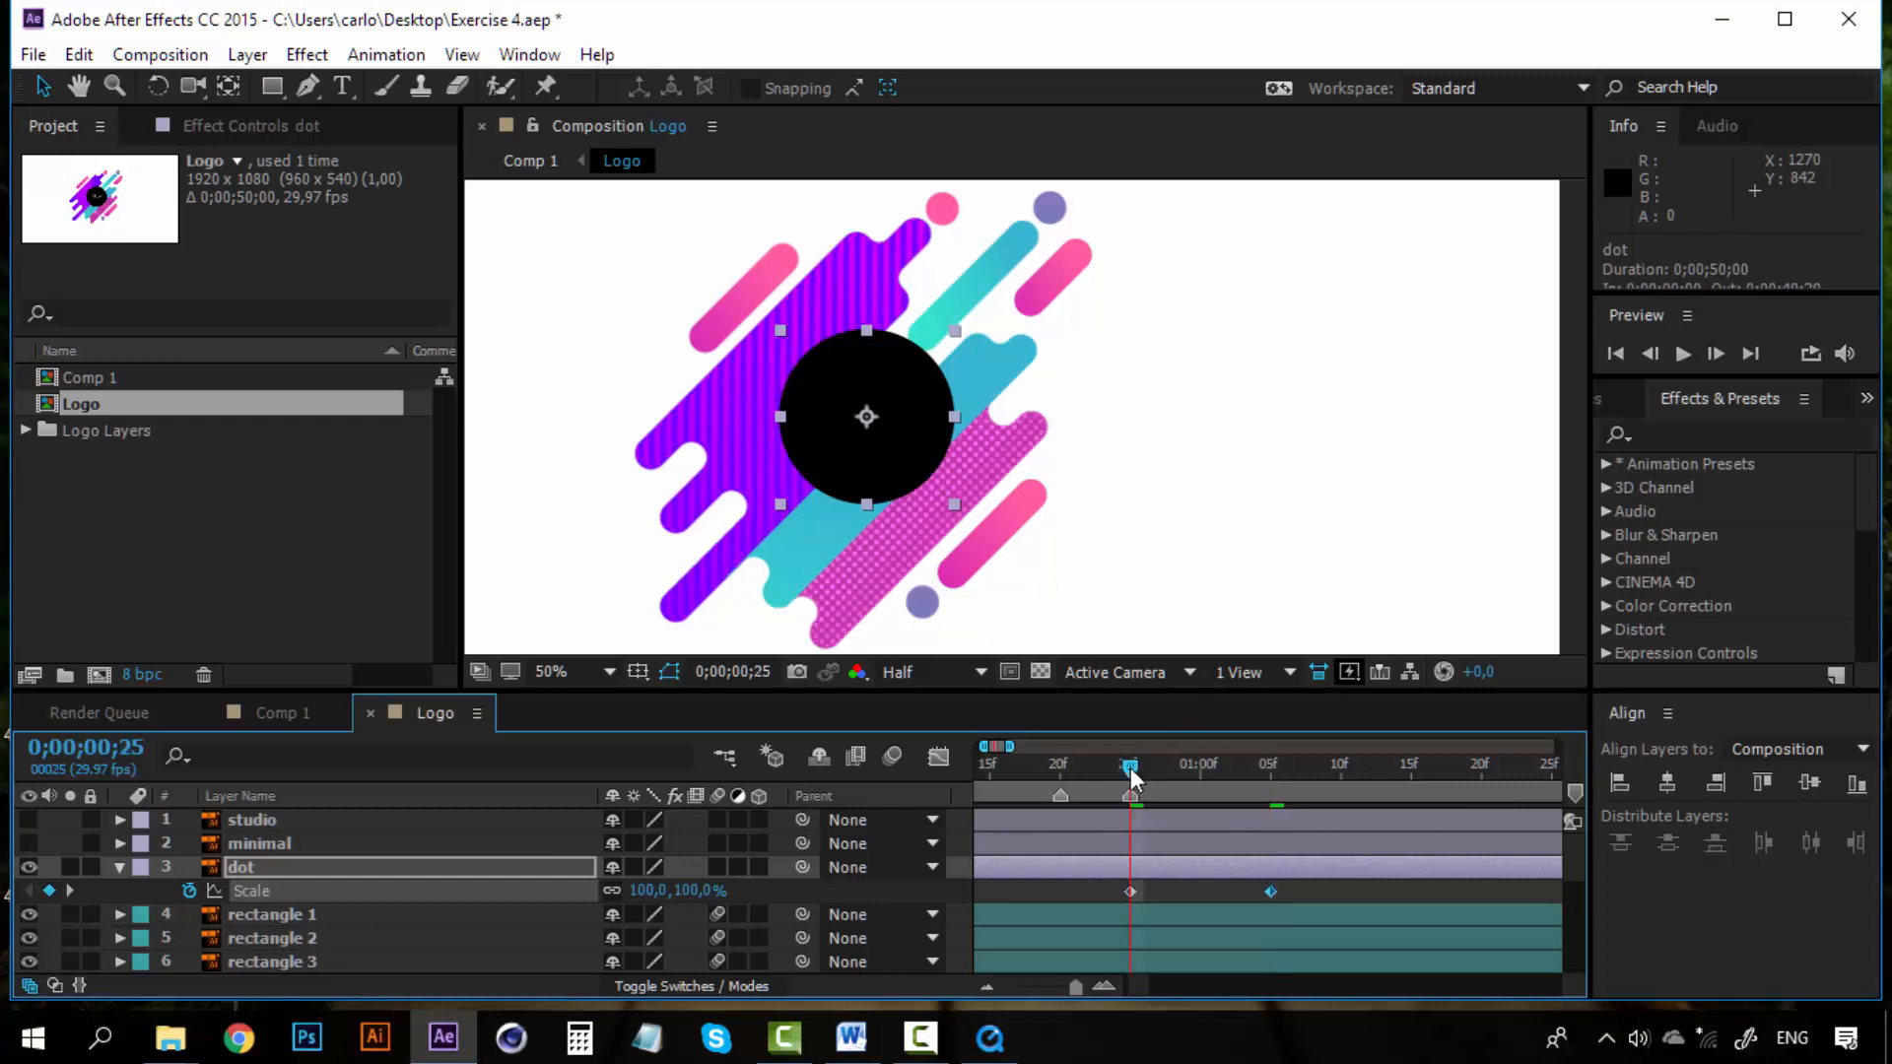
left_click(692, 891)
type("0")
key("Return")
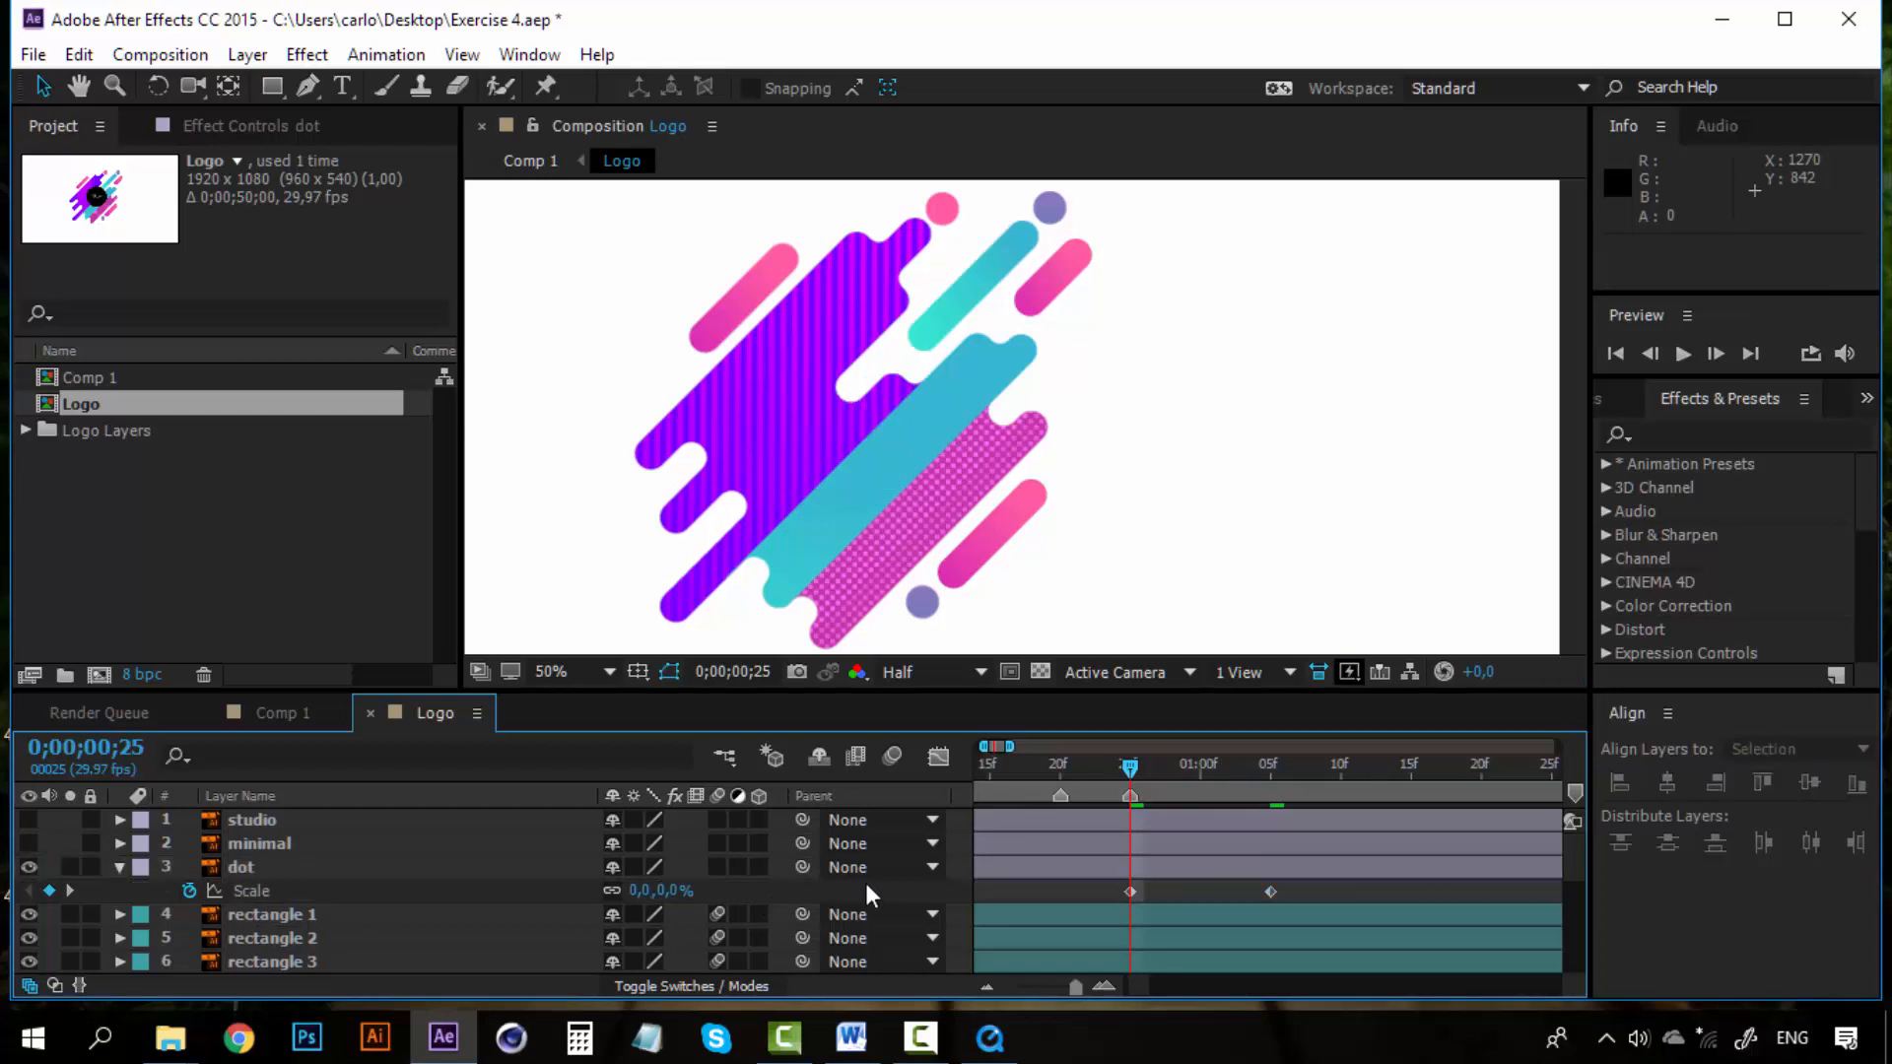
Step: Play back the dot's scale animation from 0;00;00;24, and return the current time to 0;00;00;25
key("space")
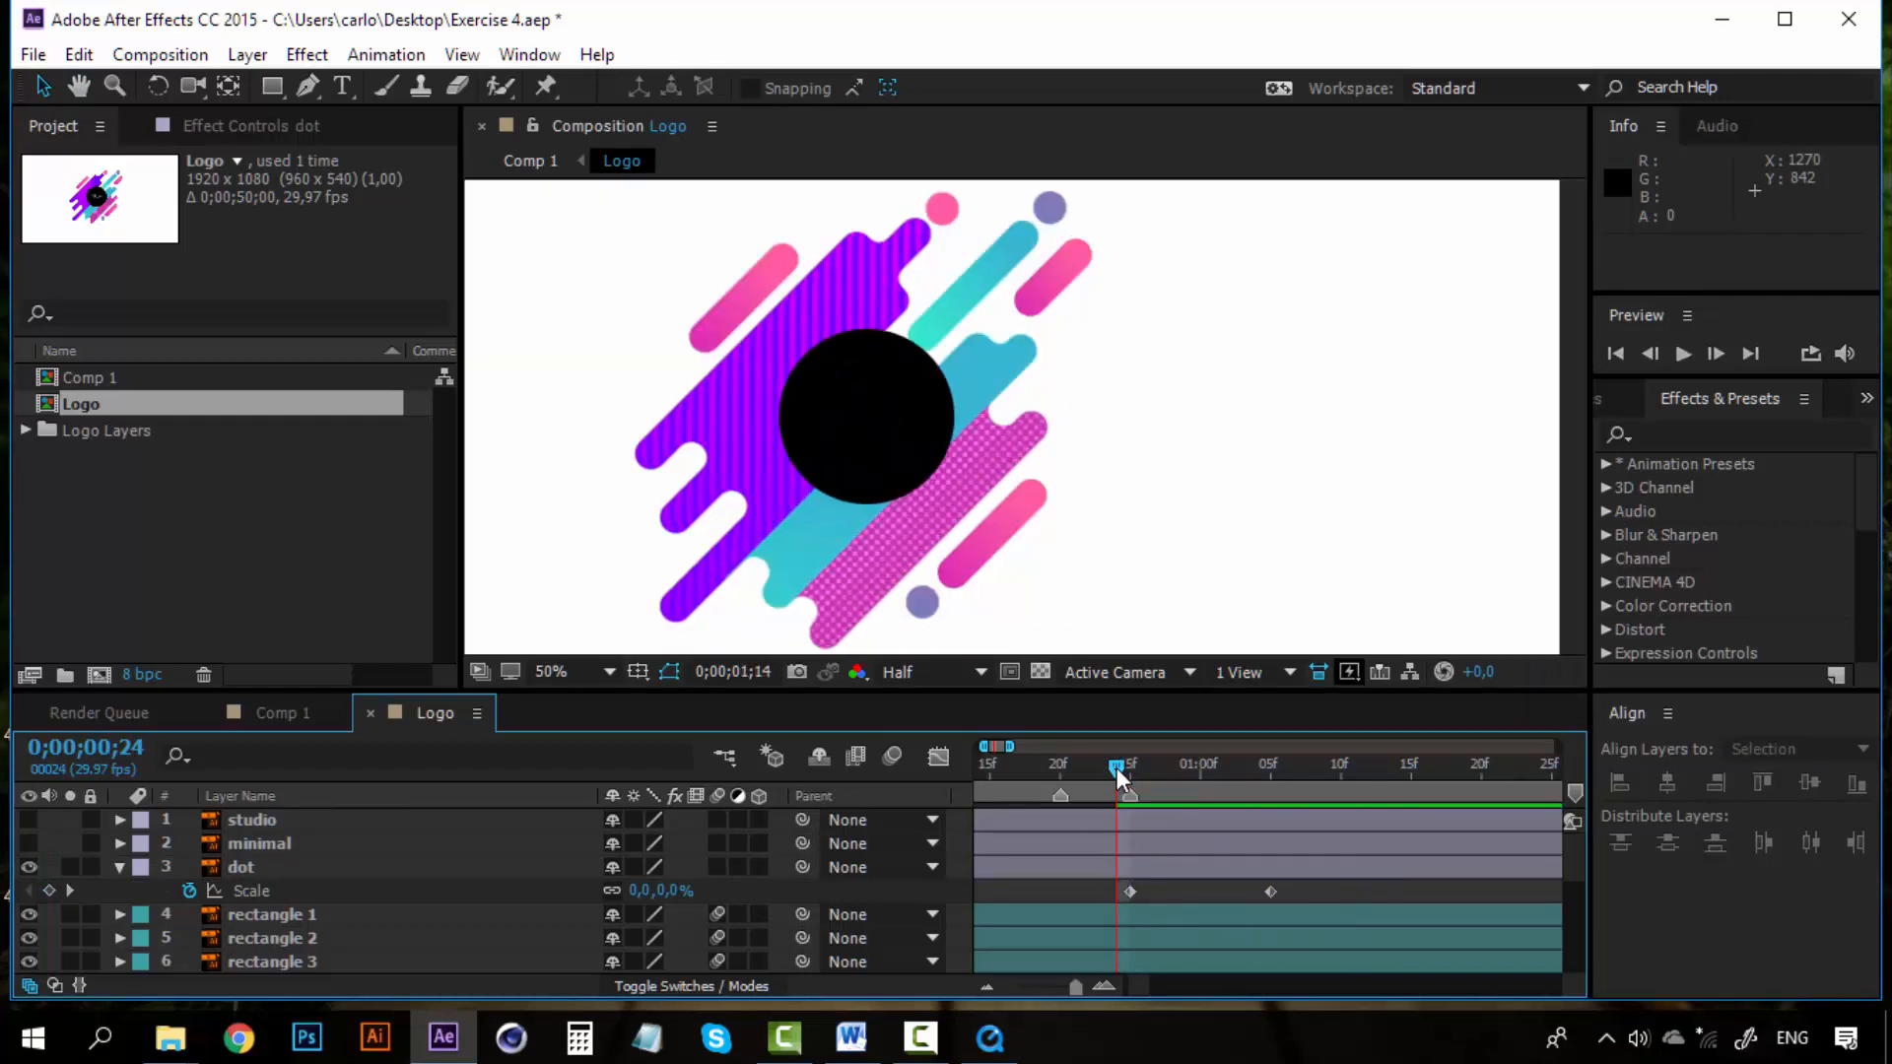
left_click(1115, 766)
key("space")
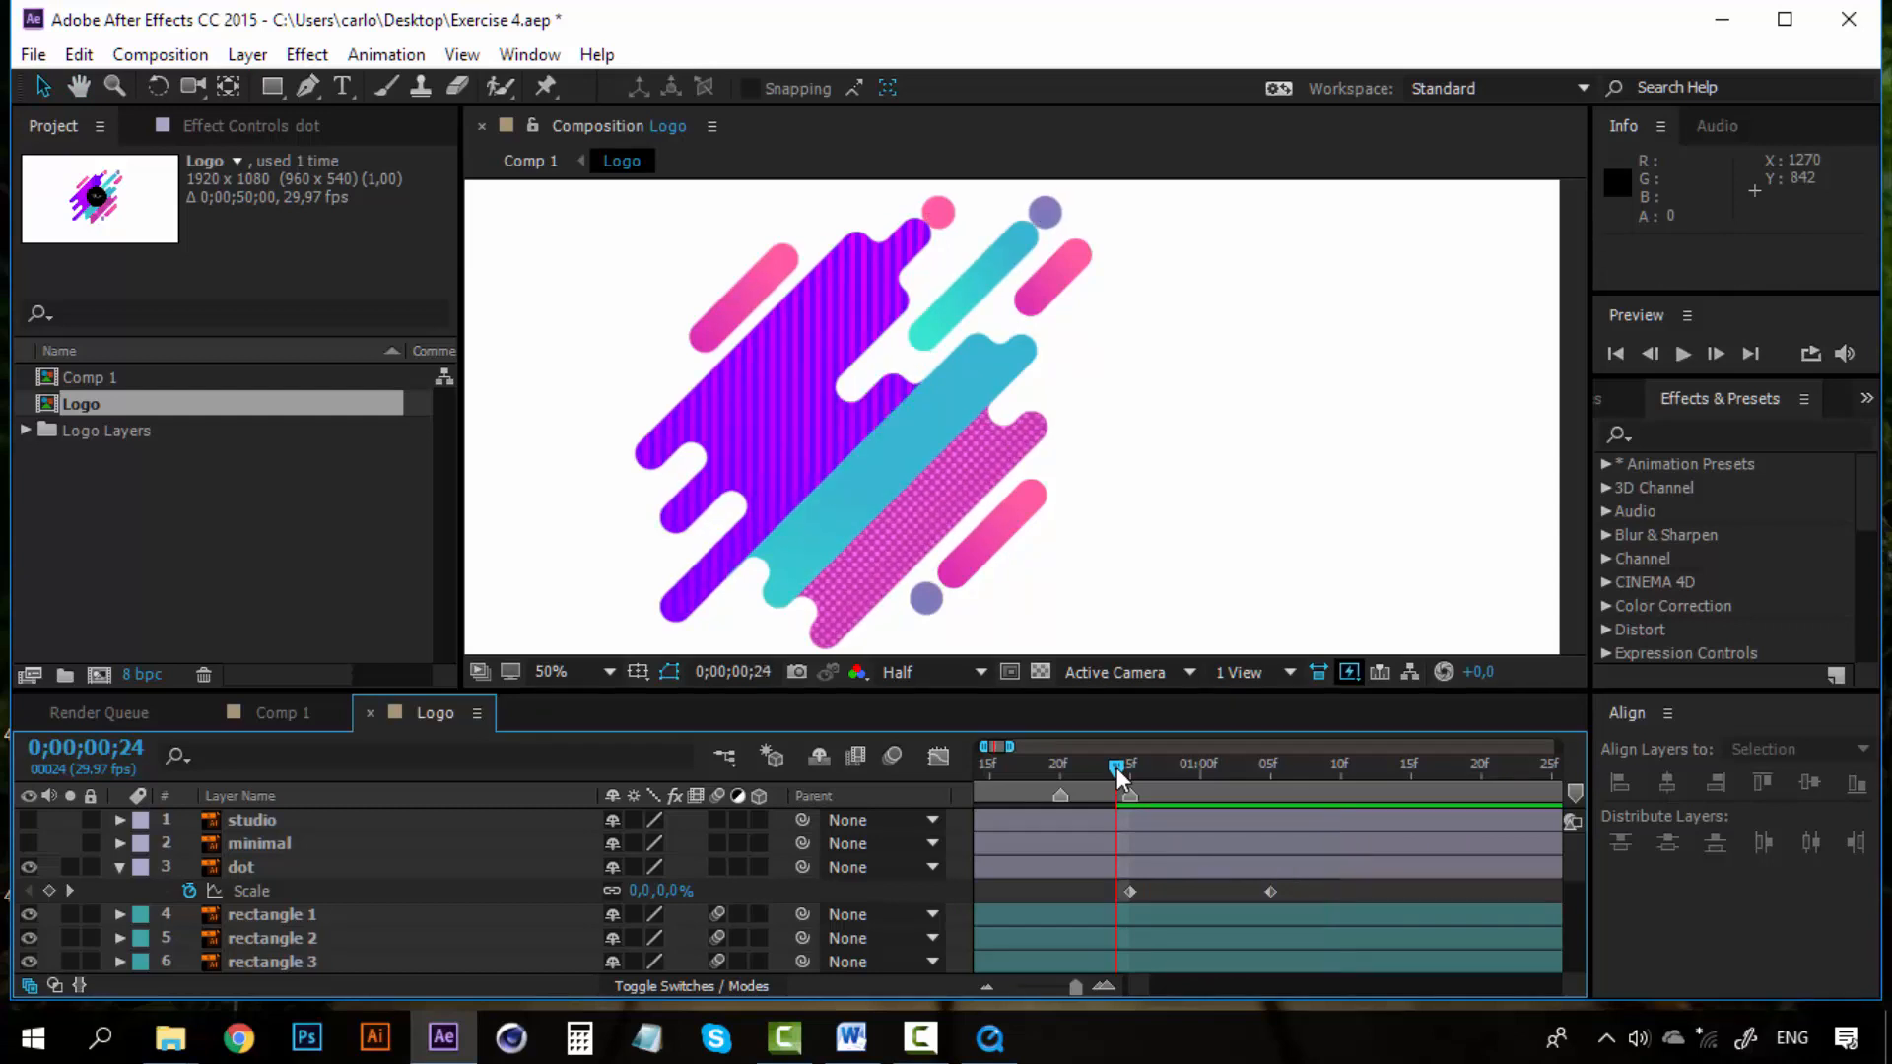
left_click(1140, 767)
left_click_drag(1140, 770, 1130, 766)
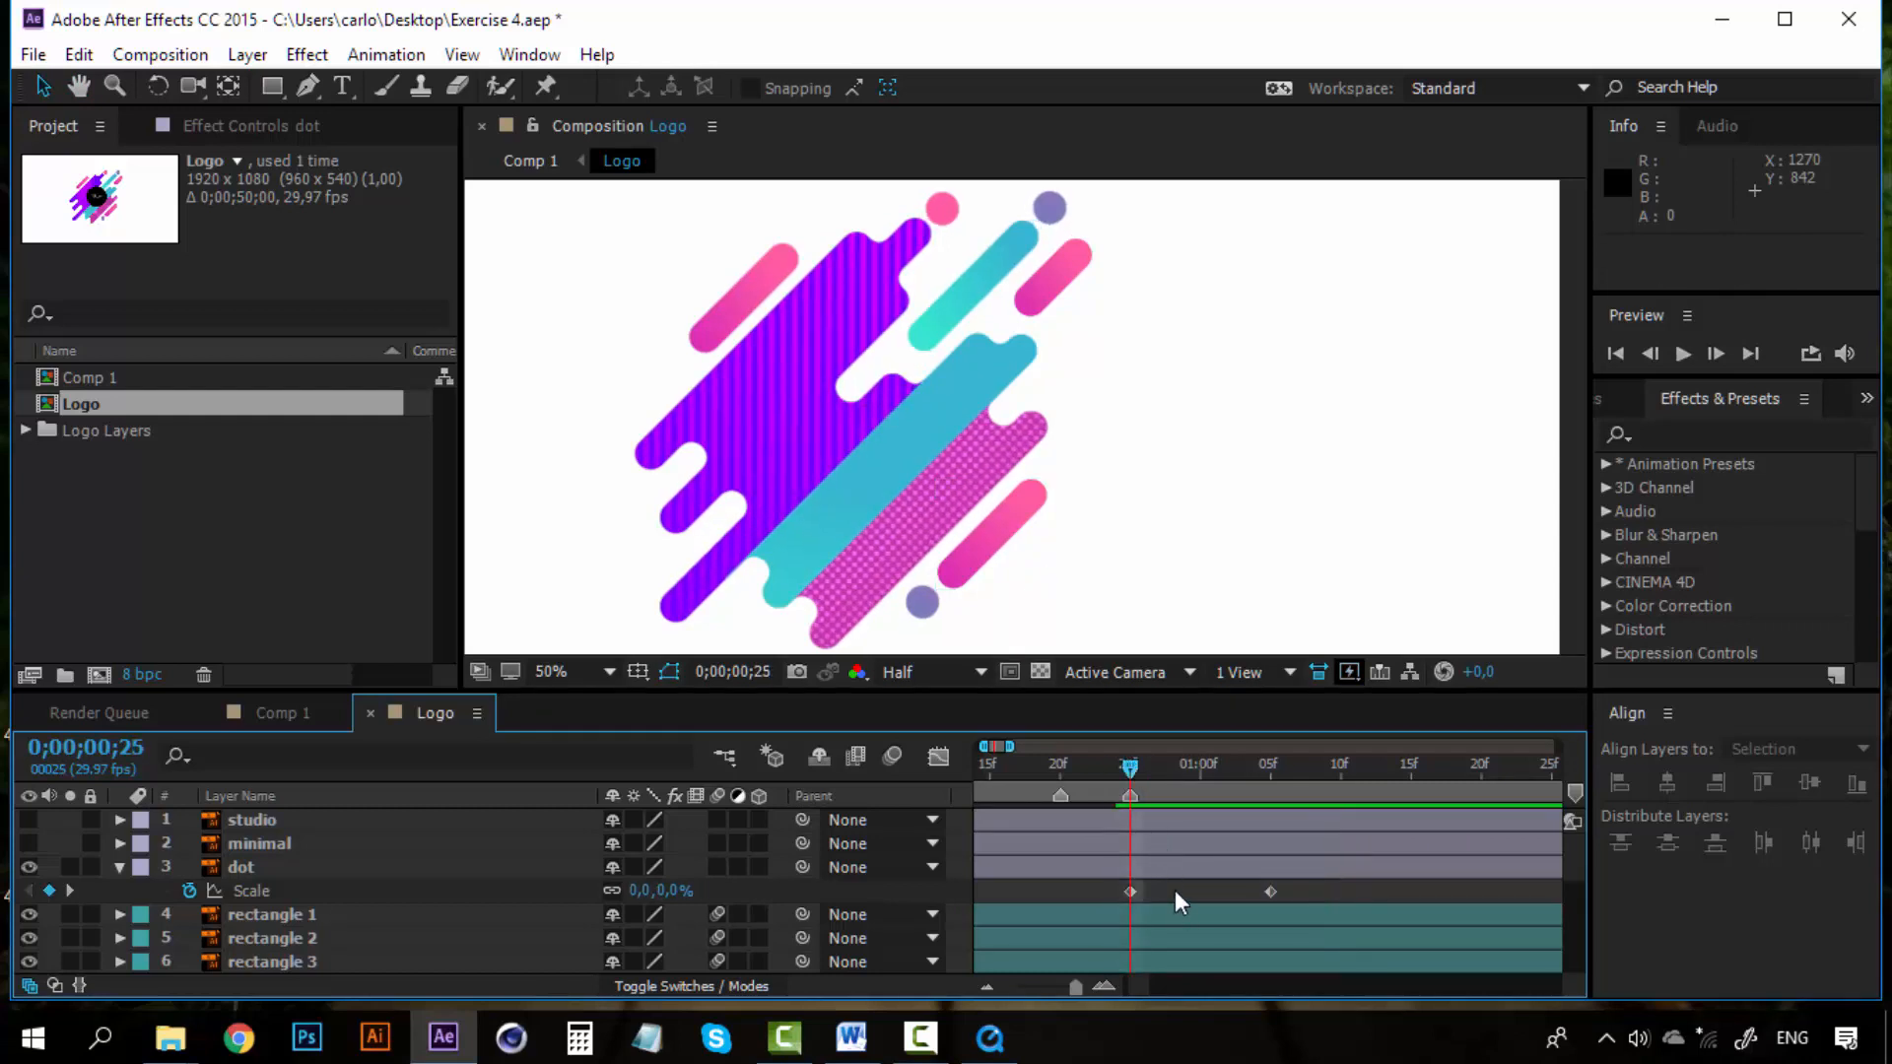
Step: Apply Easy Ease to both Scale keyframes of the dot layer
left_click_drag(1298, 897, 1080, 897)
right_click(1127, 890)
mouse_move(1232, 865)
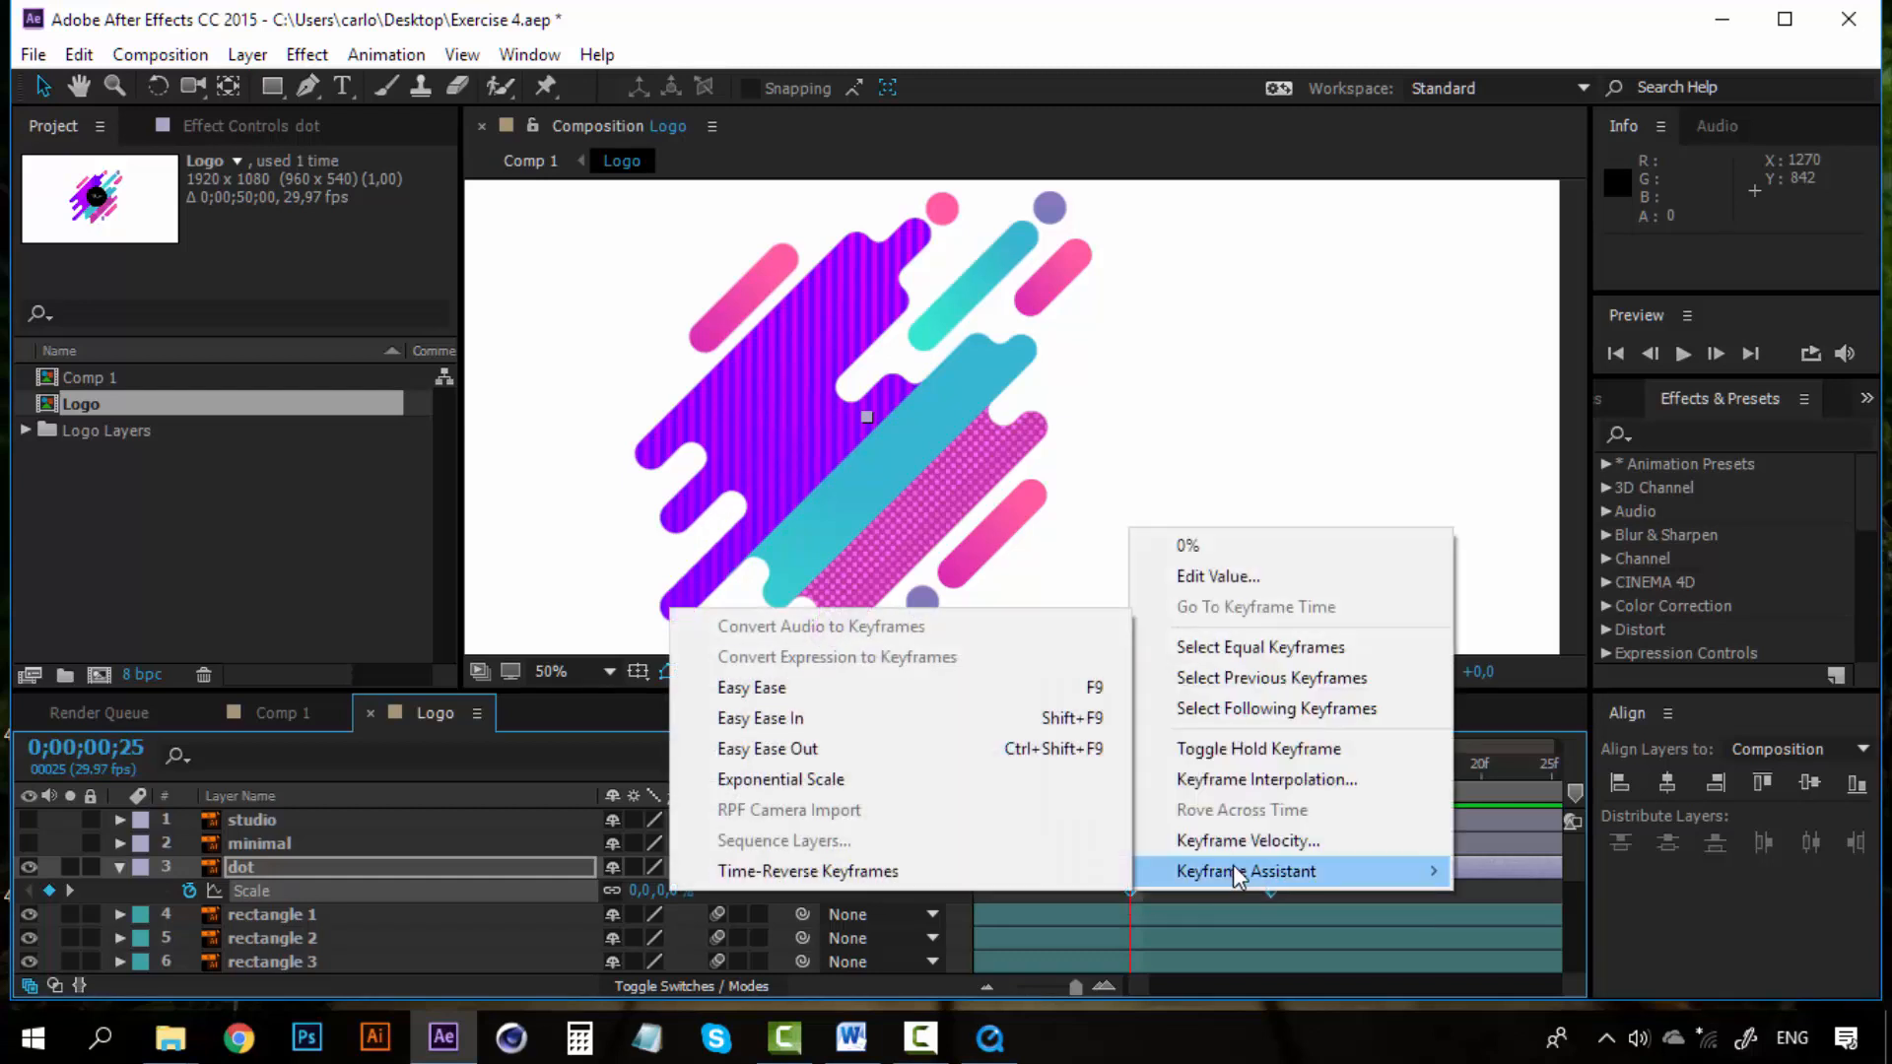
left_click(857, 689)
Step: Play back the eased dot animation from 0;00;00;23, and return the current time to 0;00;00;25
left_click(1097, 764)
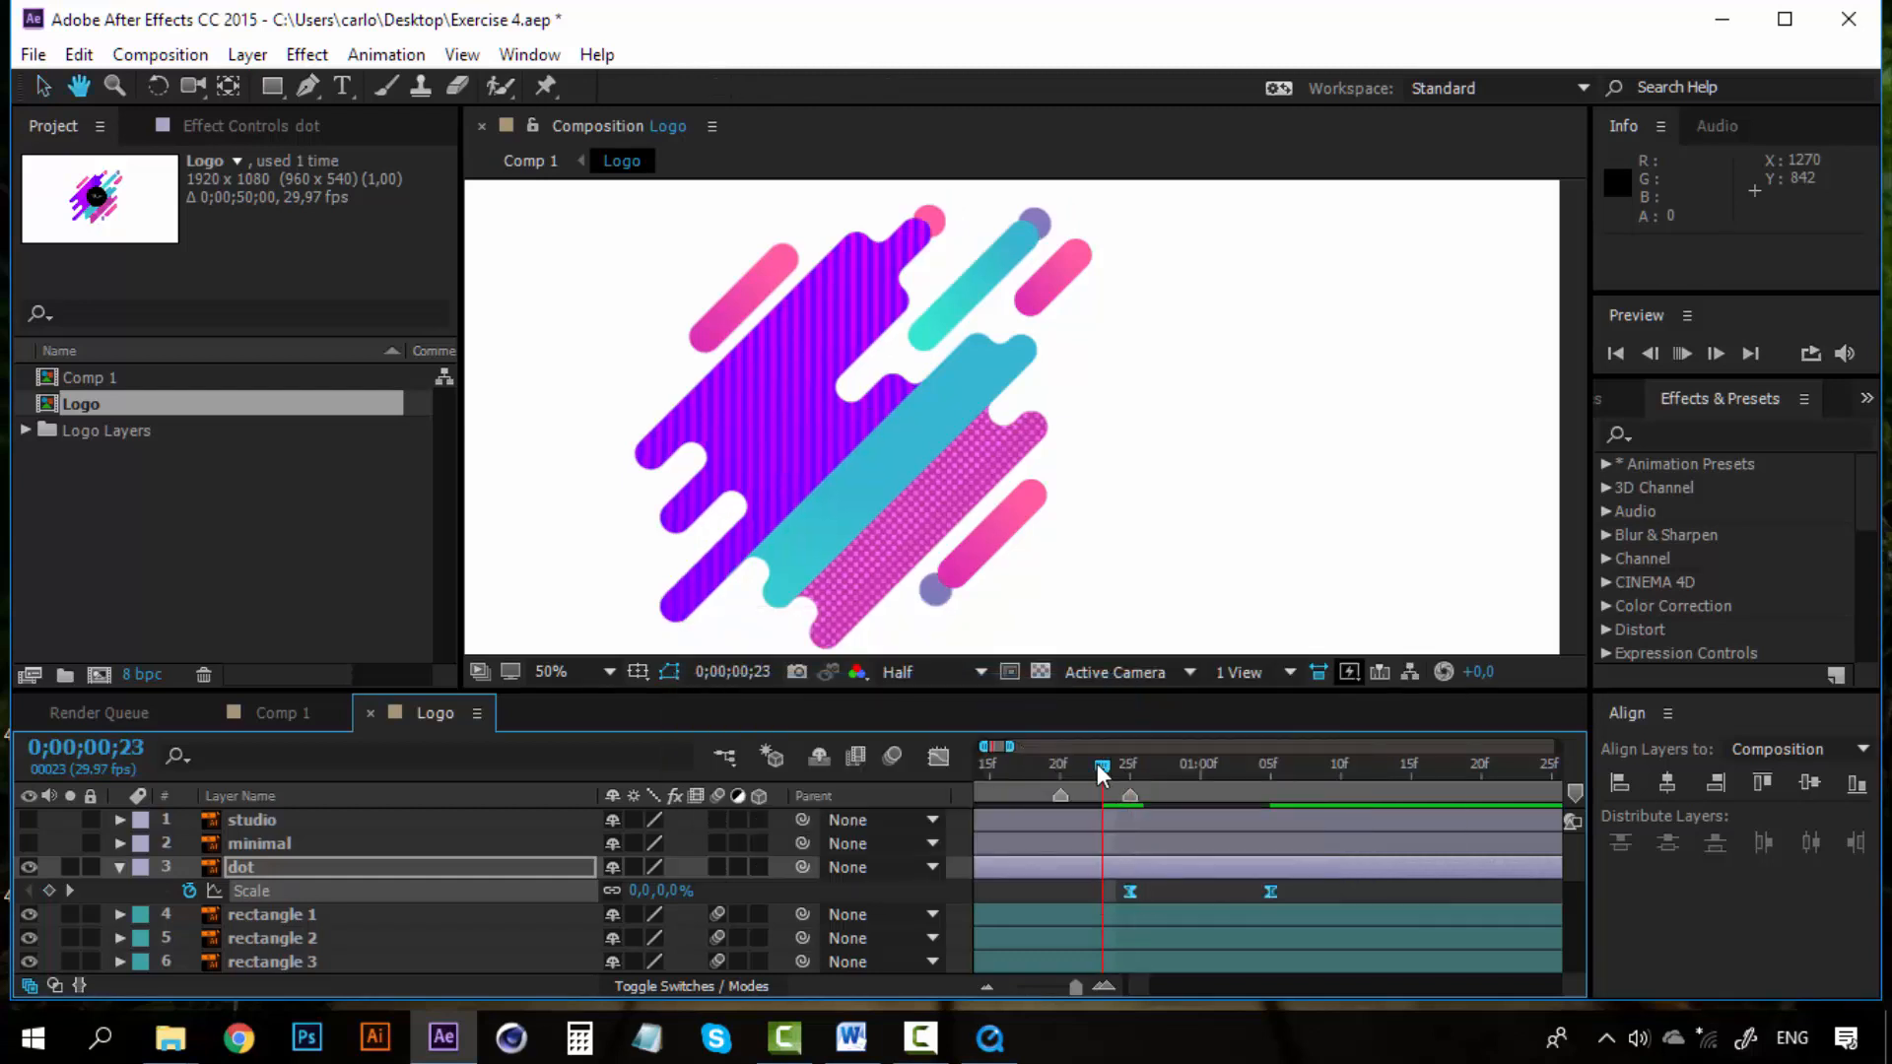
key("space")
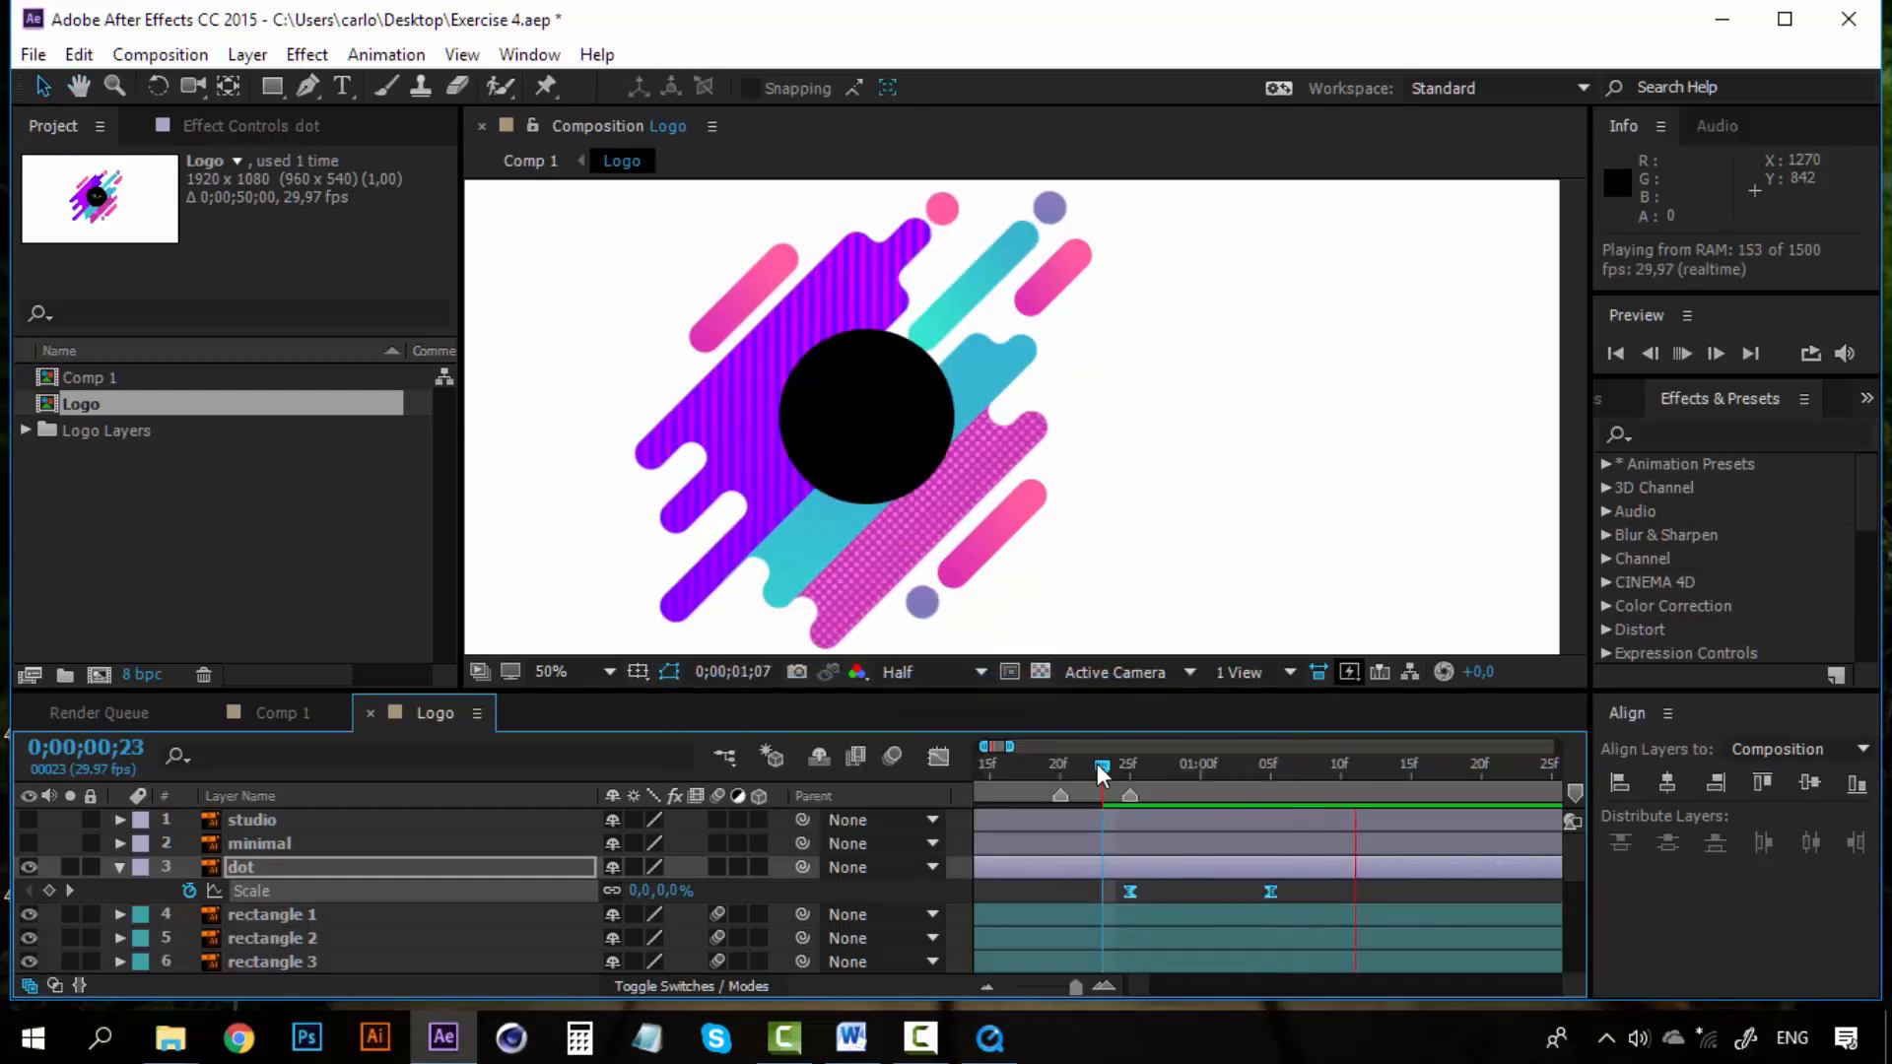
key("space")
left_click_drag(1097, 764, 1124, 765)
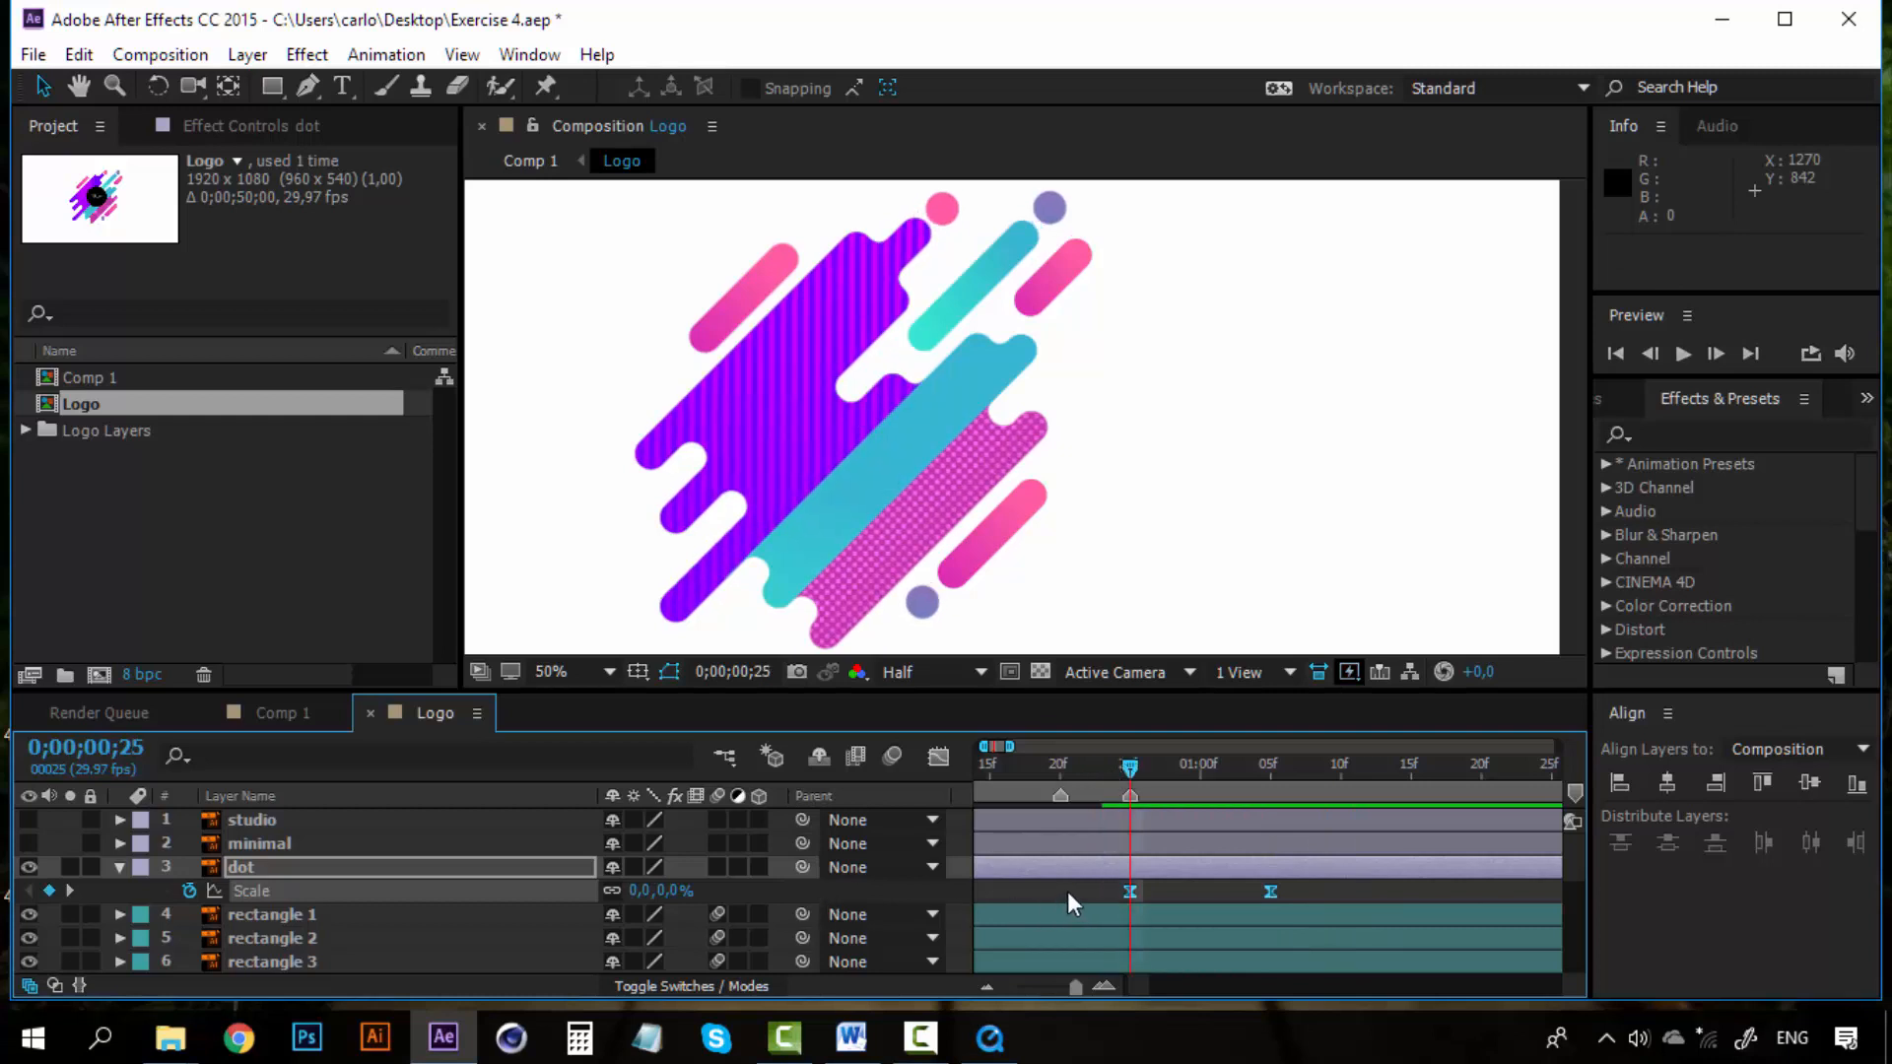
Step: Switch to the Preview 4 reference video, scrub to the moment around the black dot's appearance, and return to After Effects
left_click(1067, 891)
left_click(990, 1037)
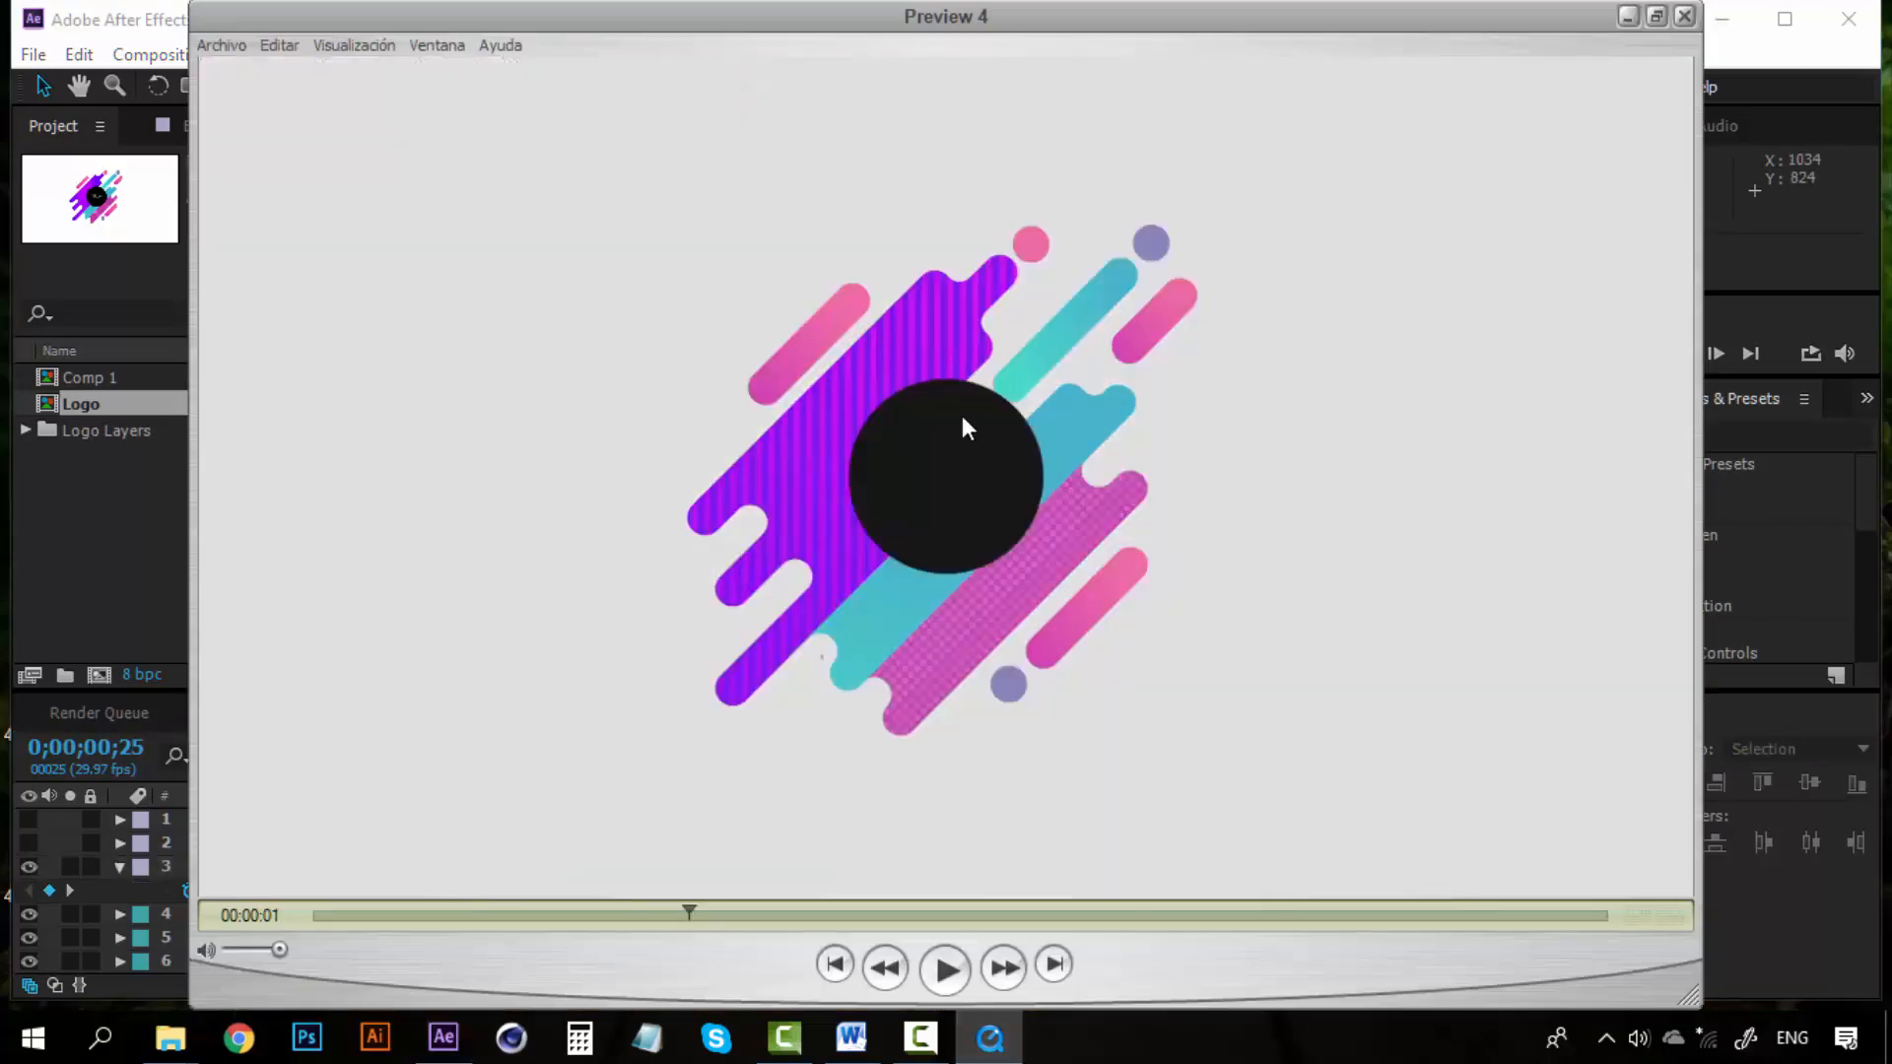
mouse_move(706, 917)
left_mouse_down()
mouse_move(589, 914)
mouse_move(678, 907)
left_mouse_up()
left_click(1622, 18)
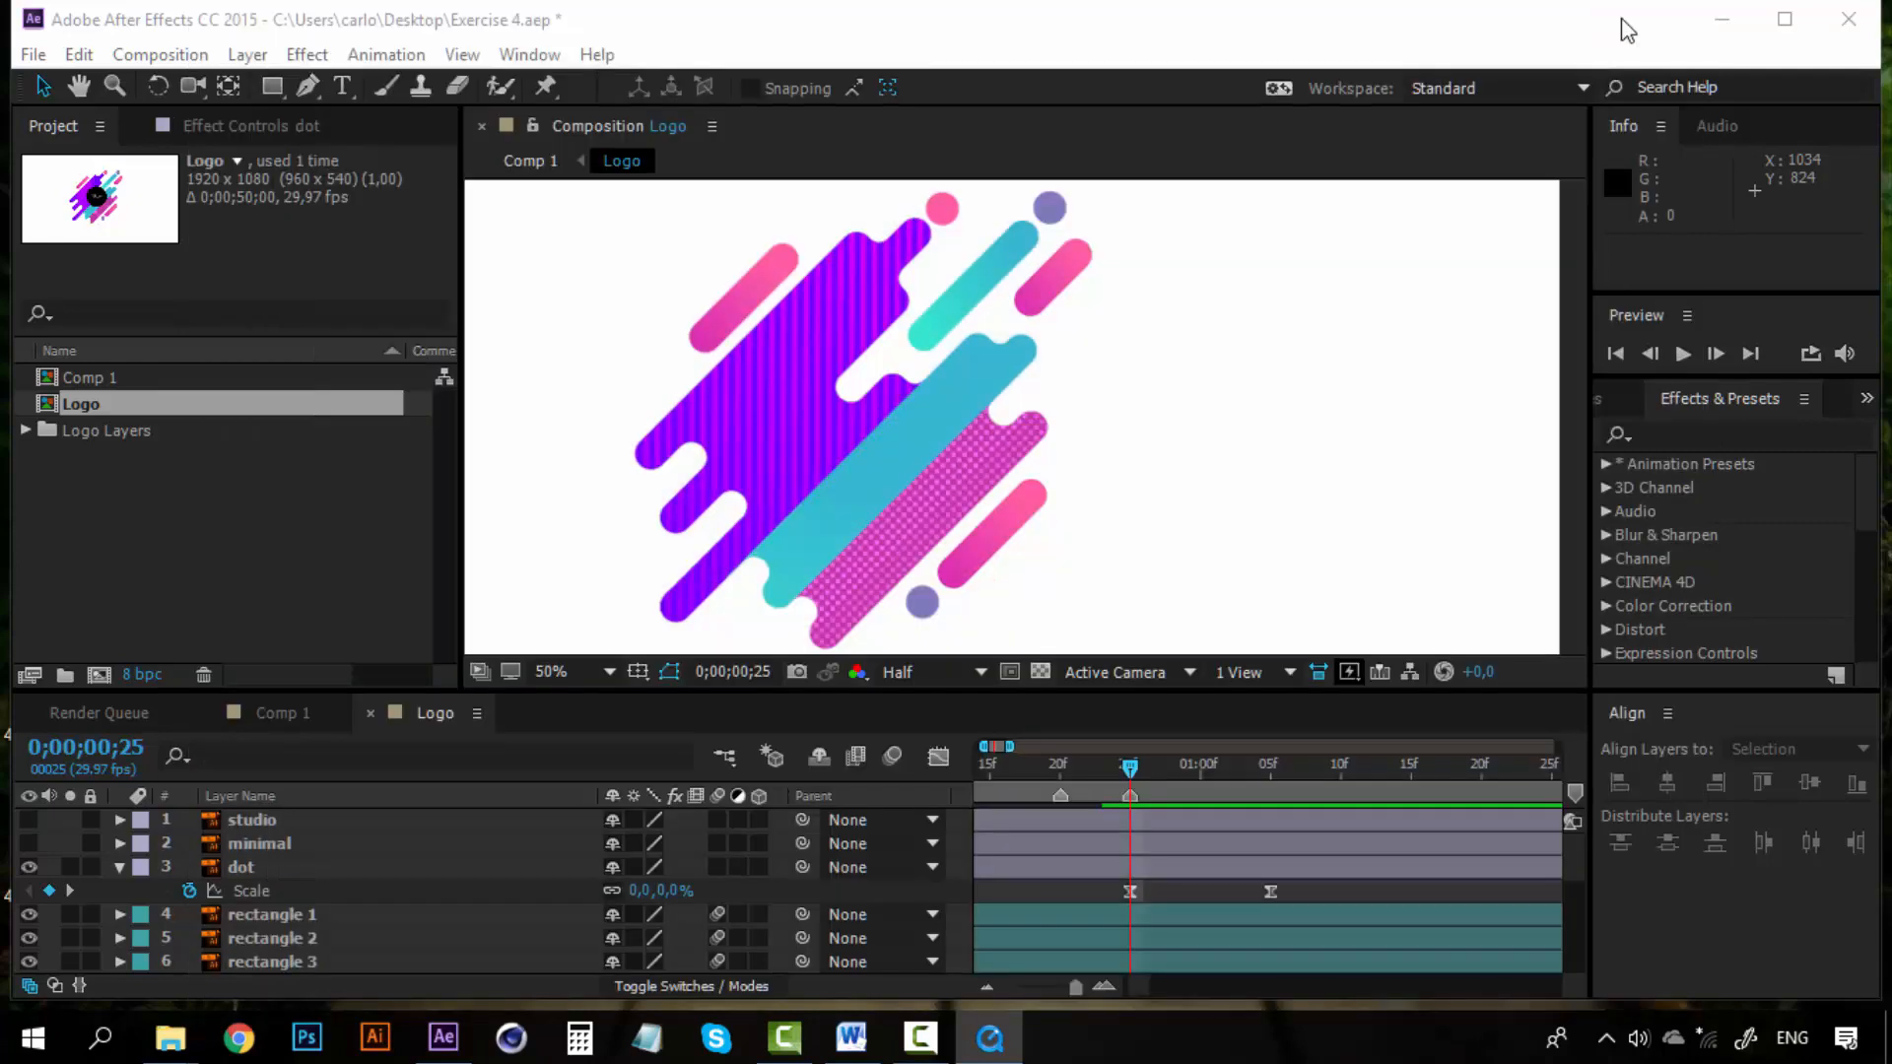
Step: Create shapes from the dot vector layer
left_click(346, 869)
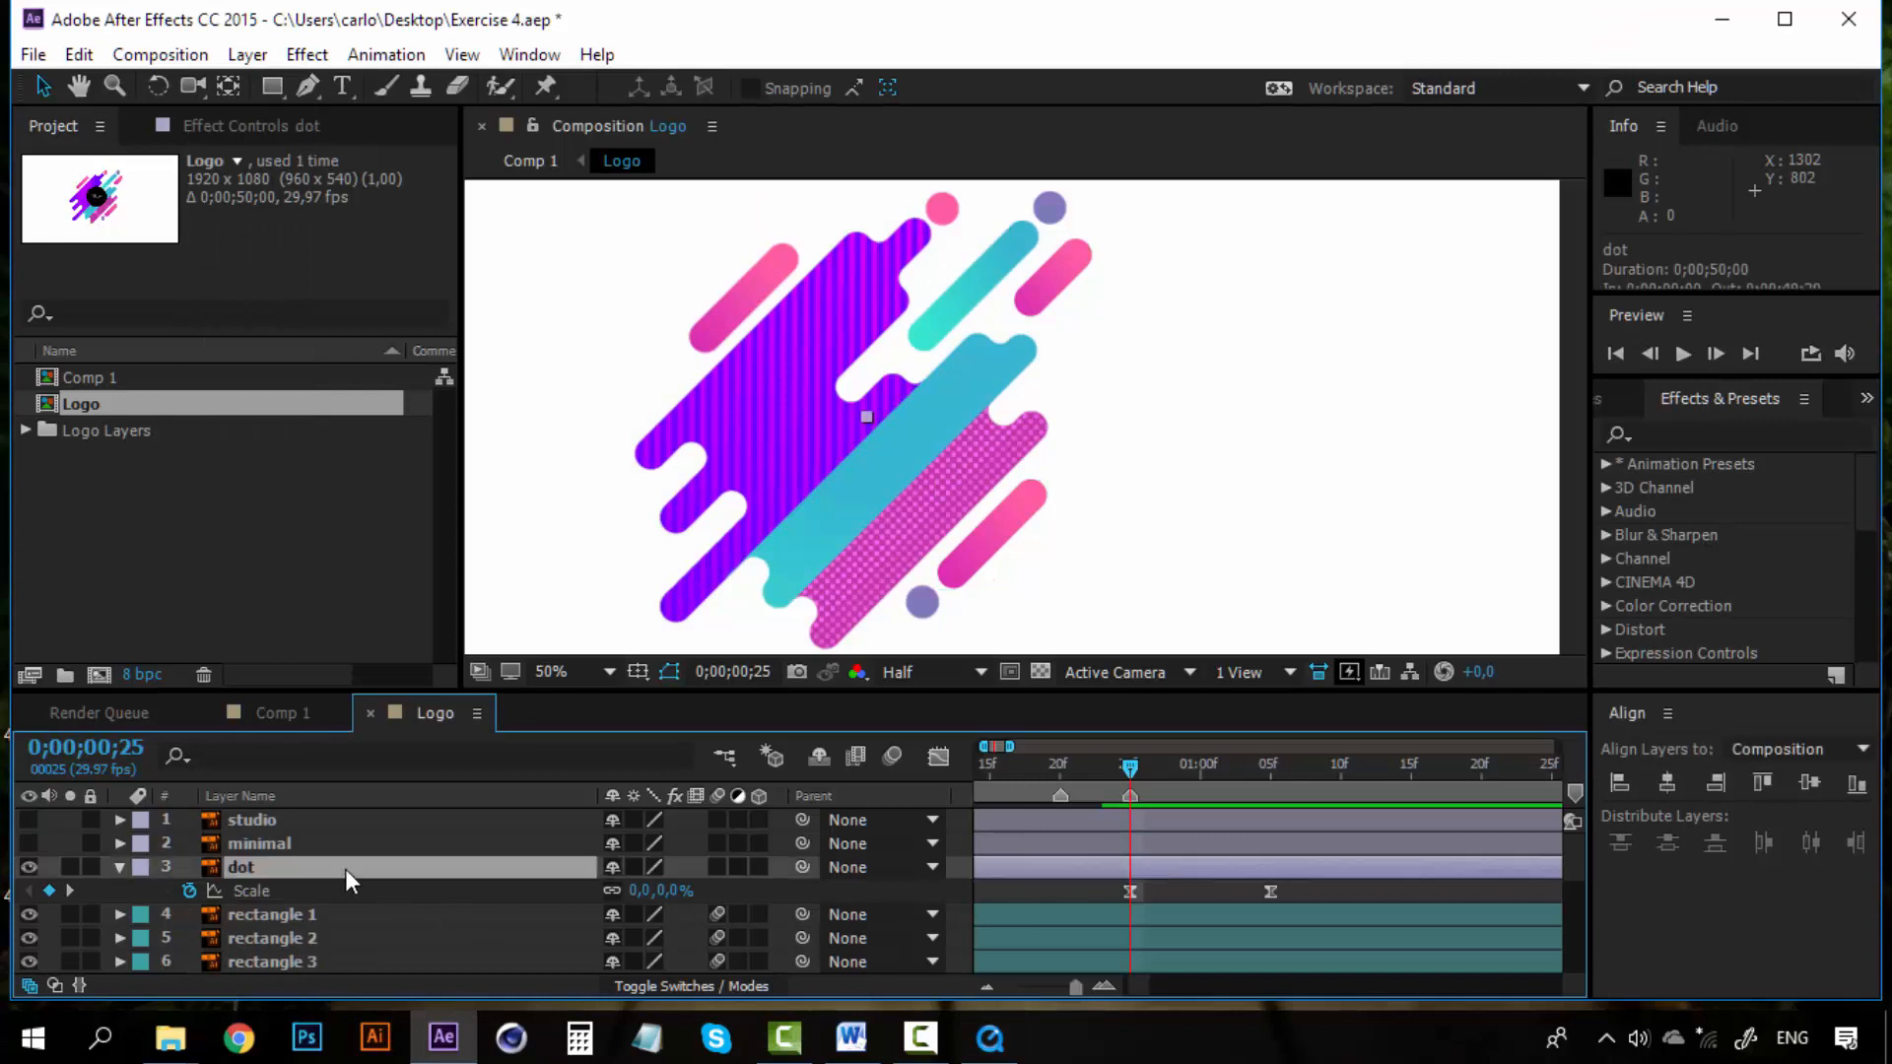
right_click(249, 866)
left_click(239, 865)
right_click(240, 867)
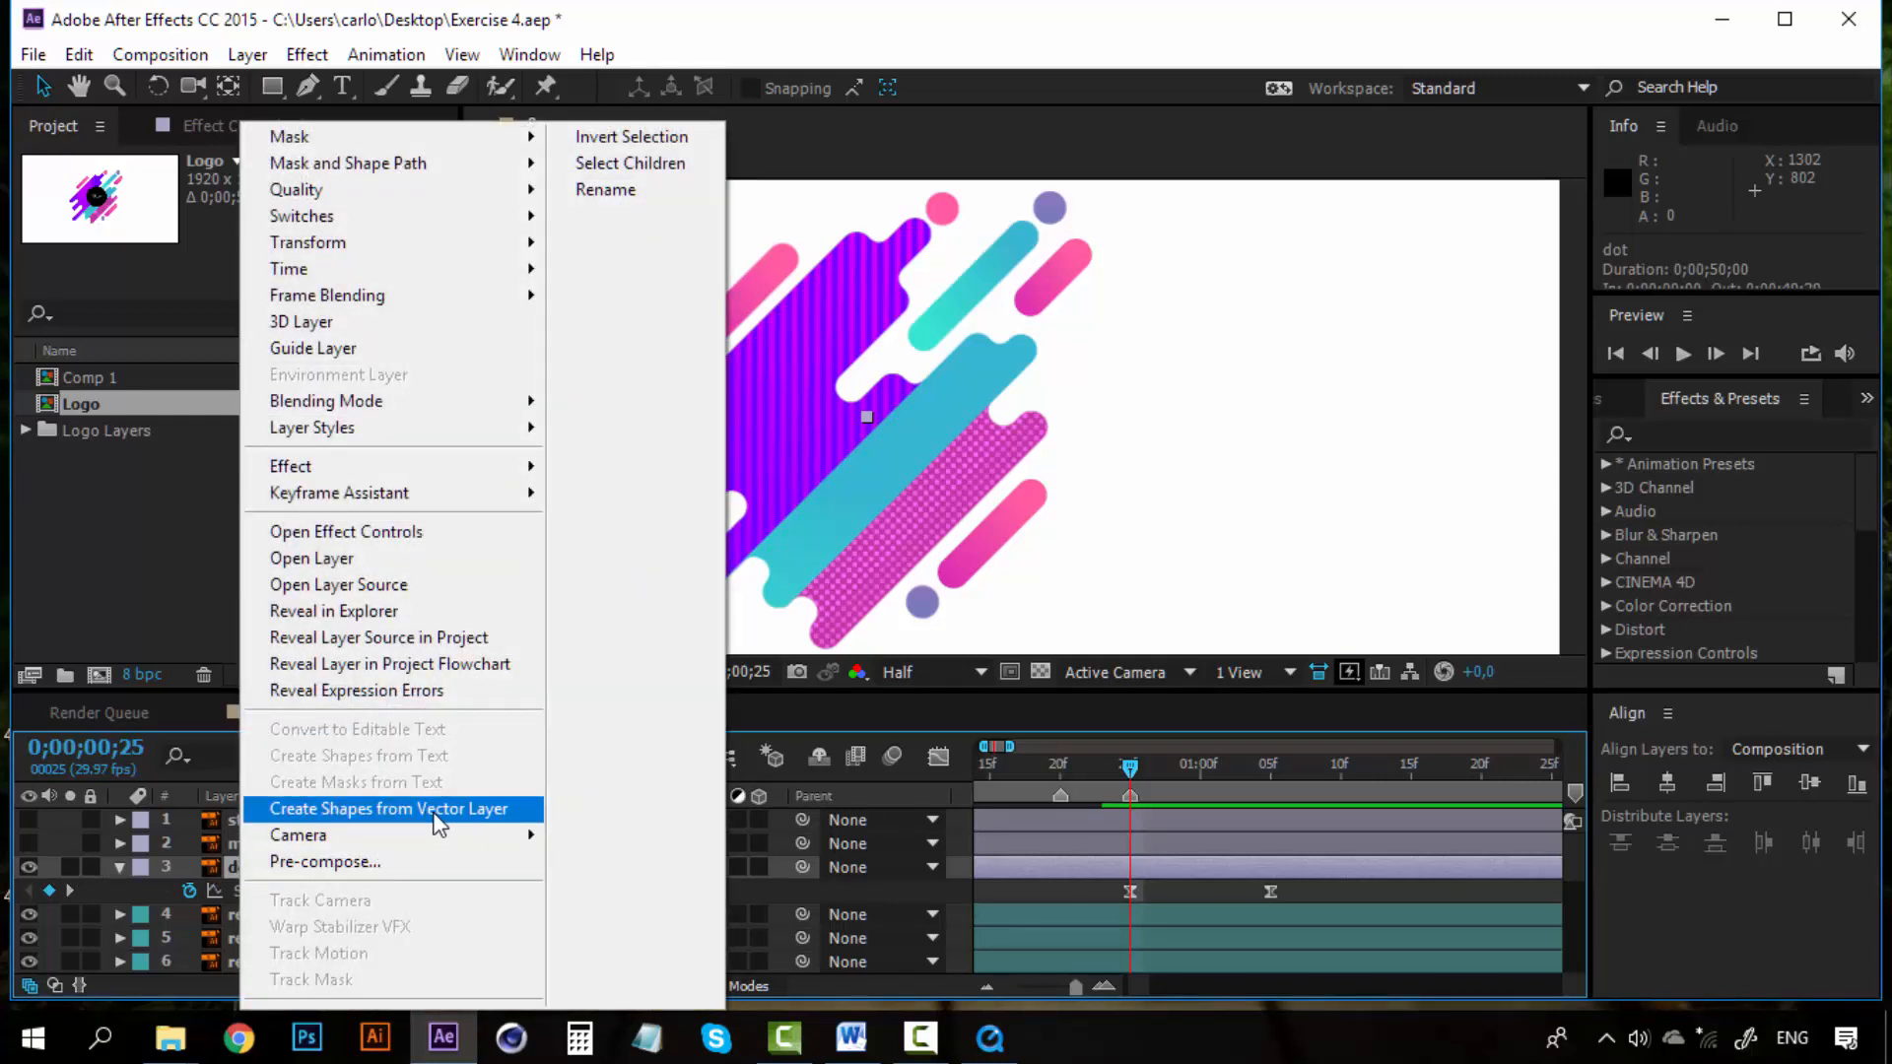
left_click(439, 810)
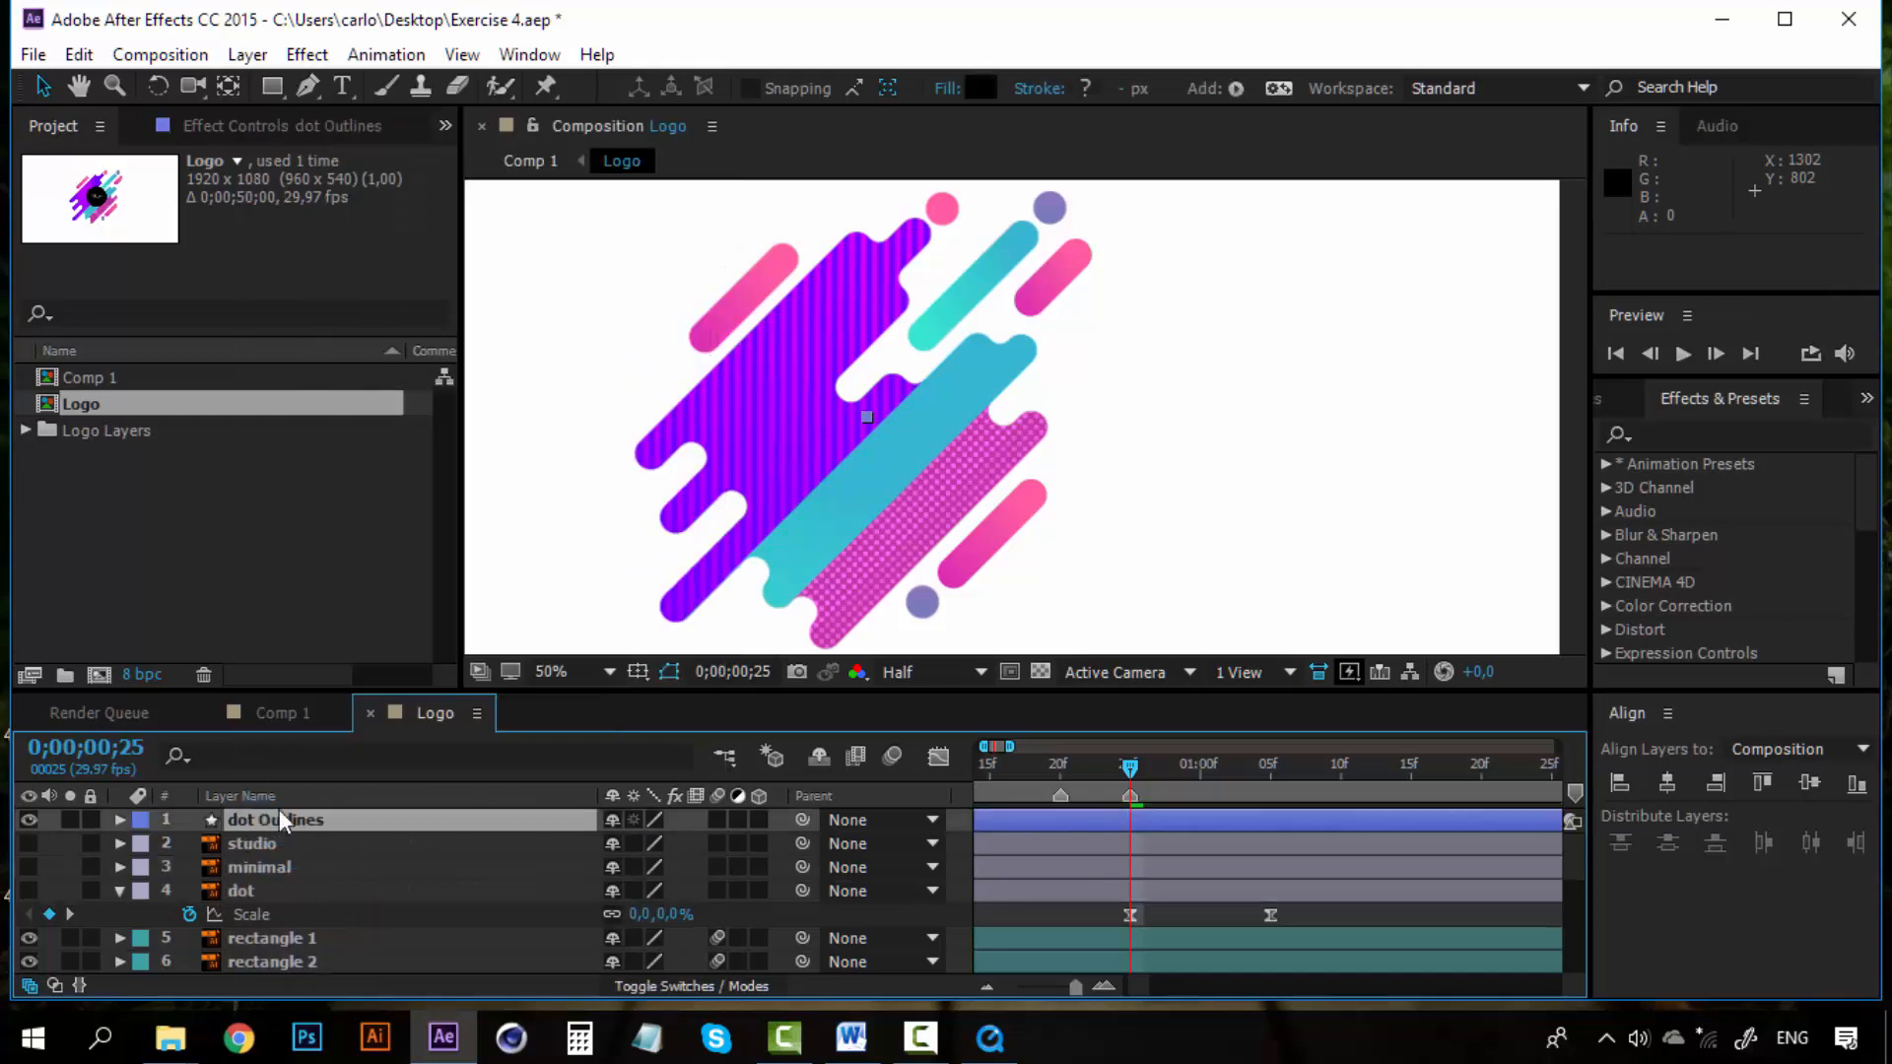
Step: Move the dot Outlines layer below minimal, directly above the dot layer, with the current time at 0;00;01;04
left_click_drag(1173, 768, 1257, 776)
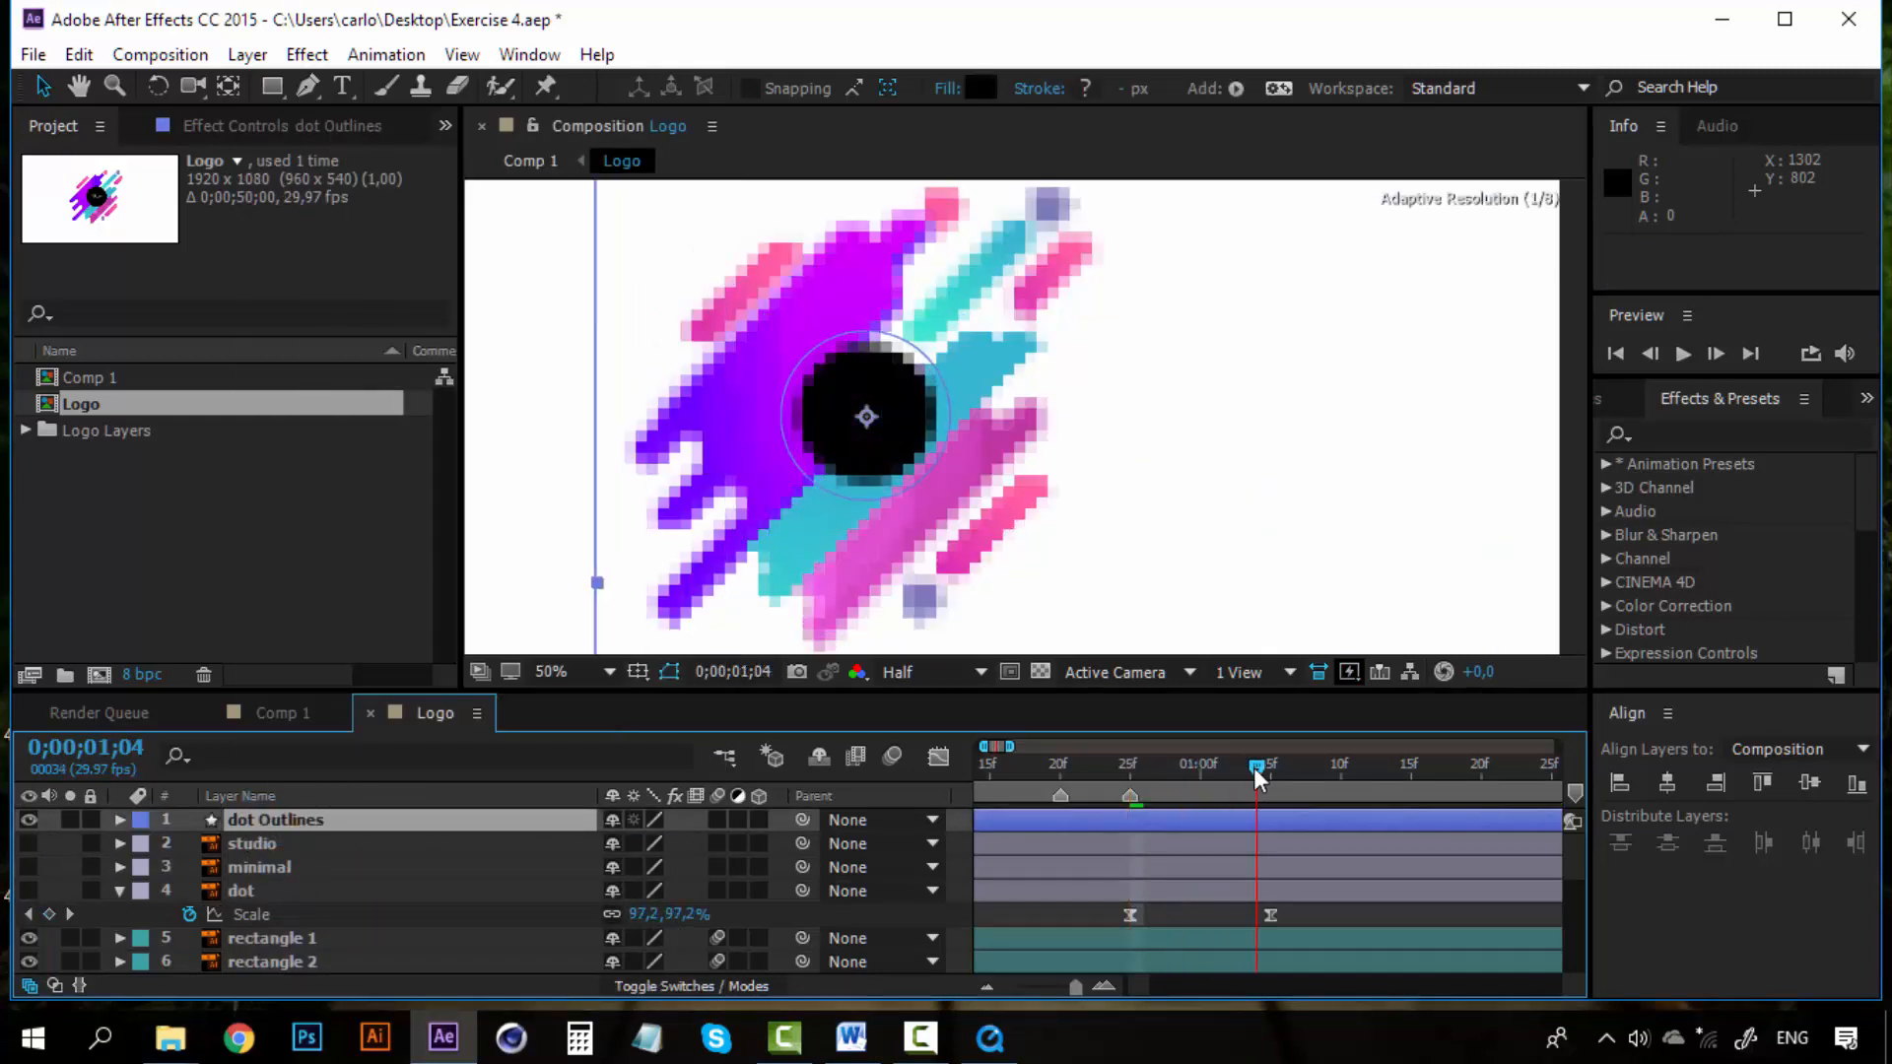
left_click_drag(328, 833, 310, 889)
left_click(240, 889)
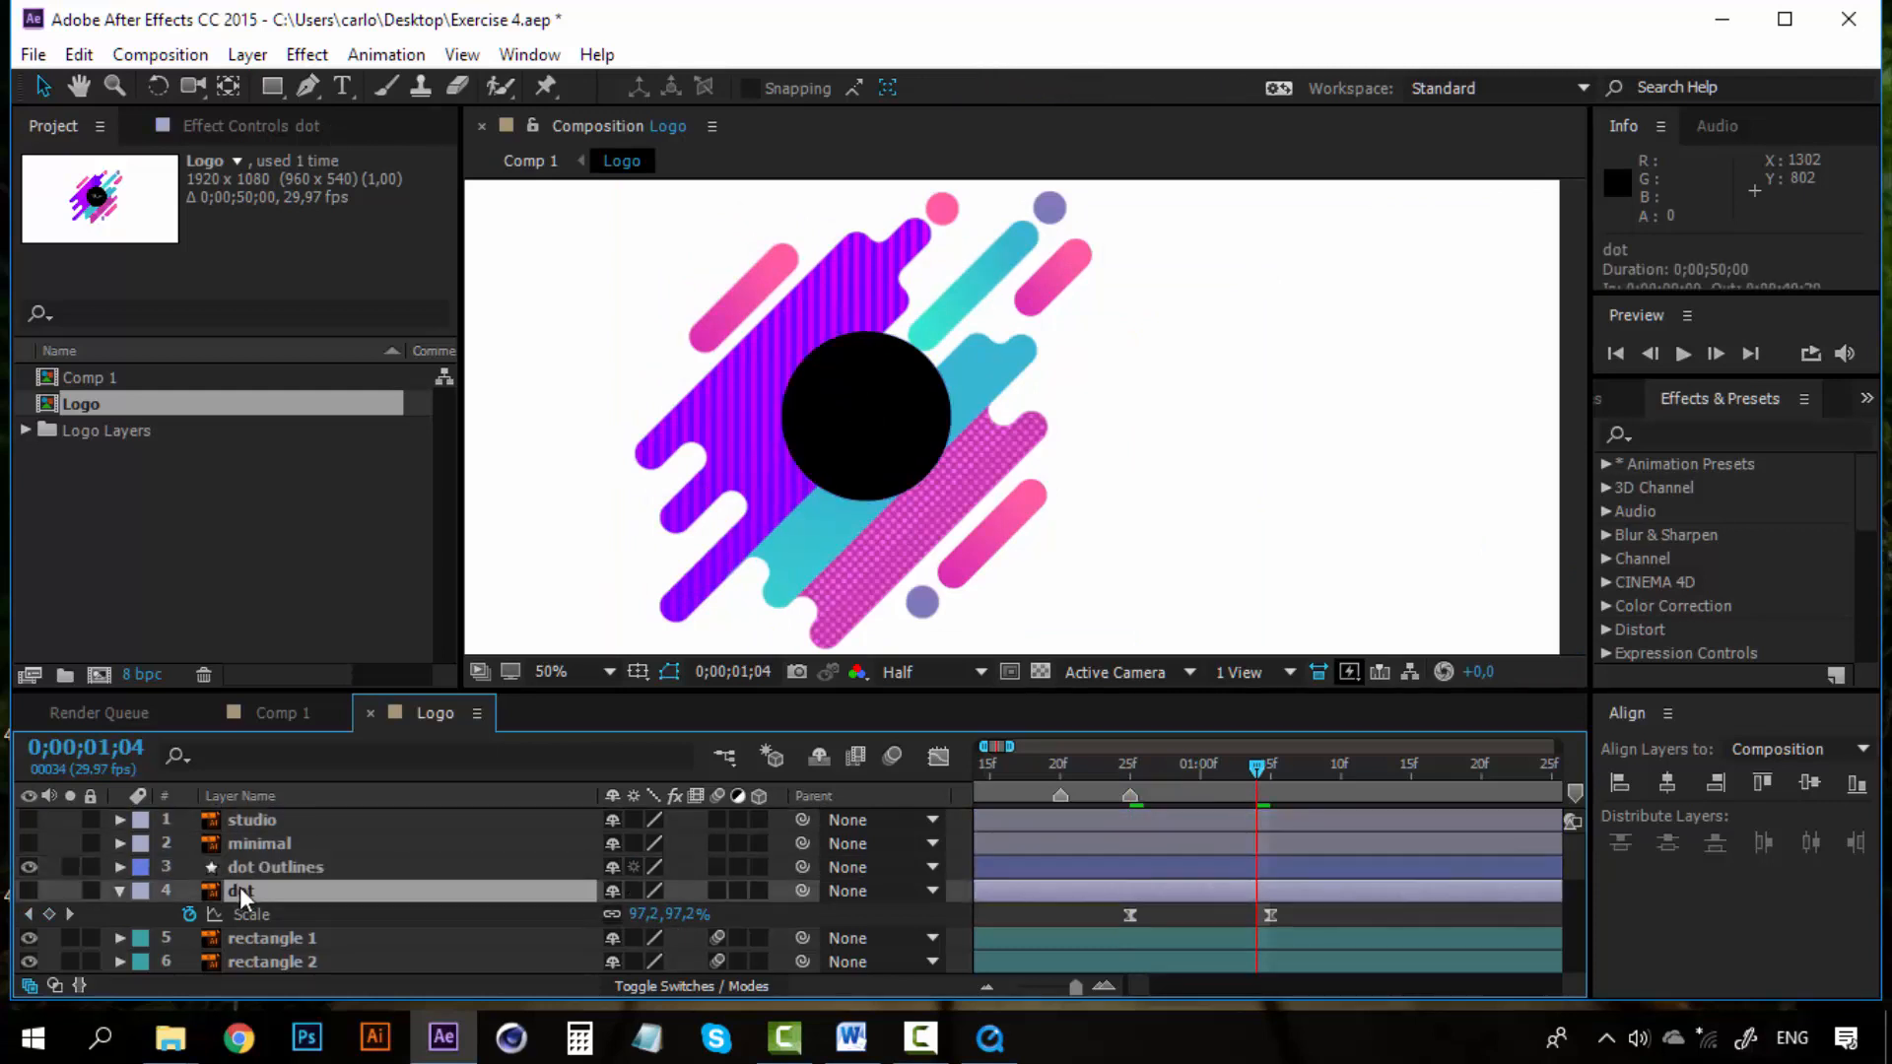
Step: Reveal the dot Outlines layer's Scale keyframes and set its Scale to 135% at the 0;00;01;05 keyframe
left_click(1130, 765)
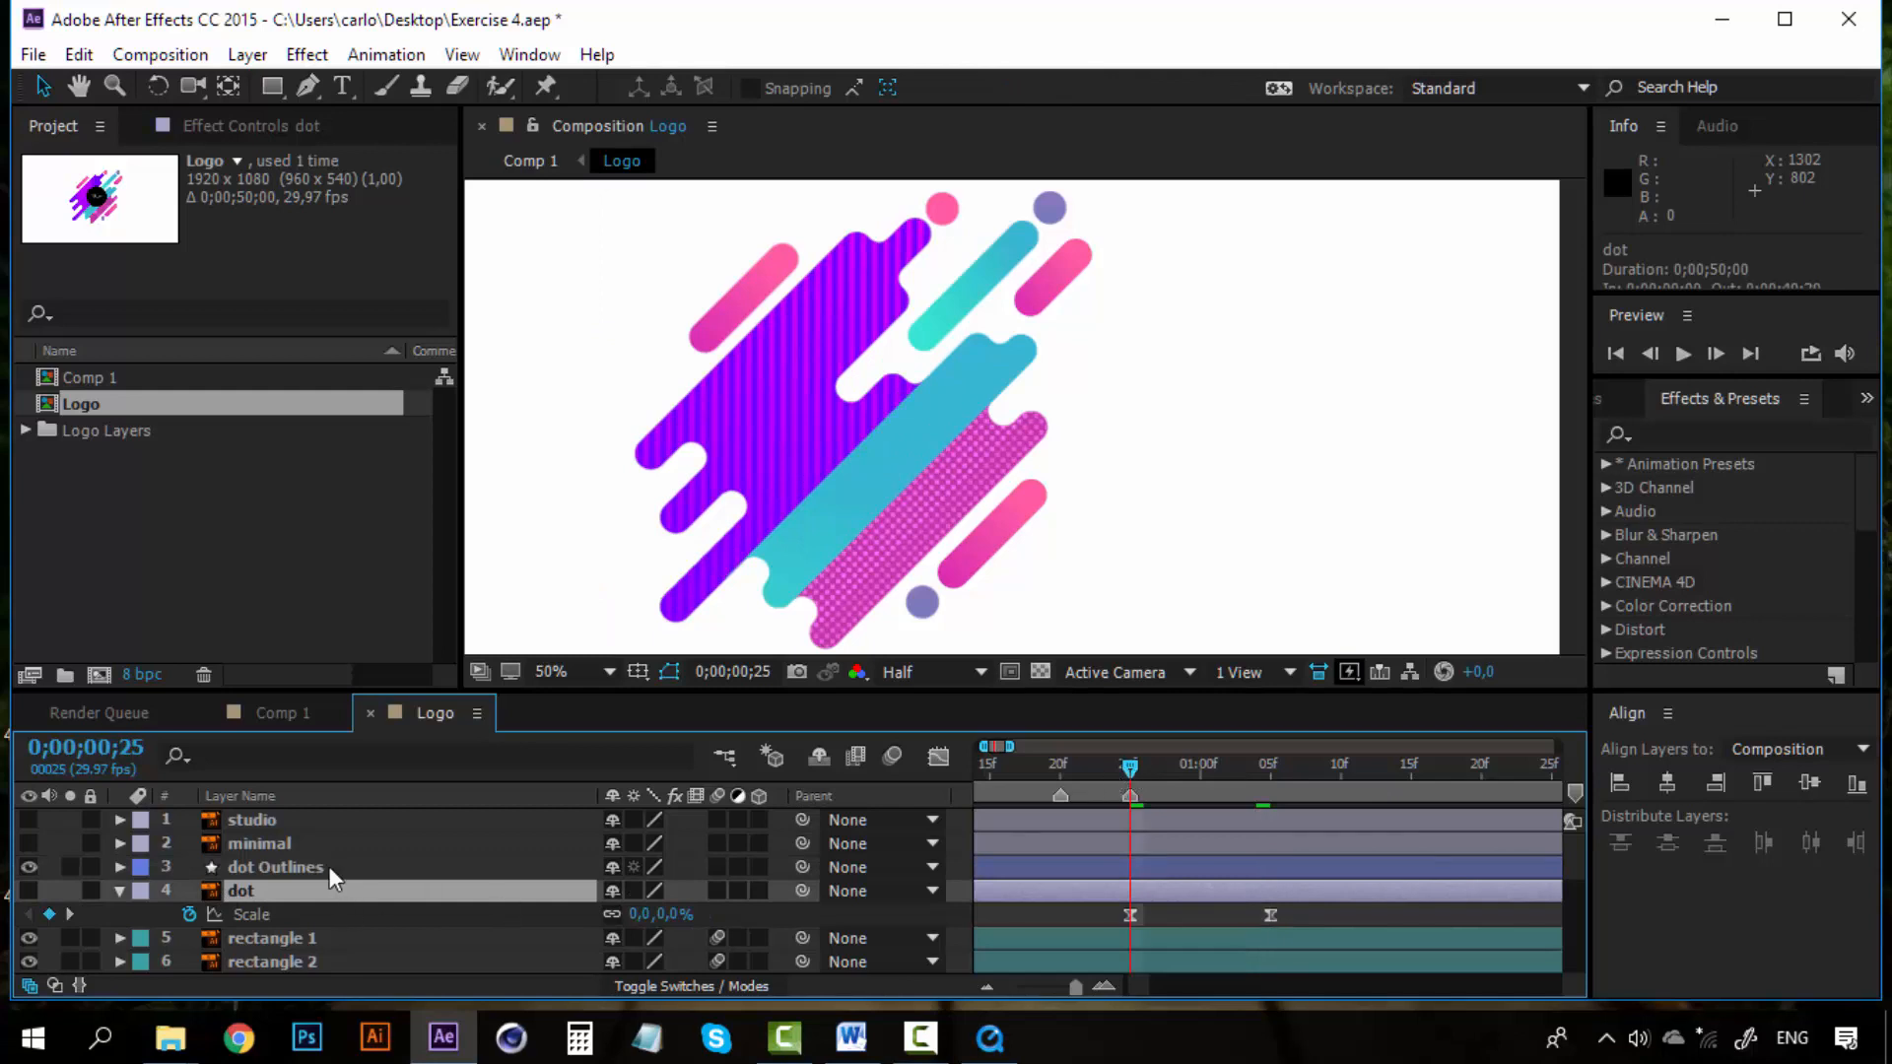
left_click(329, 866)
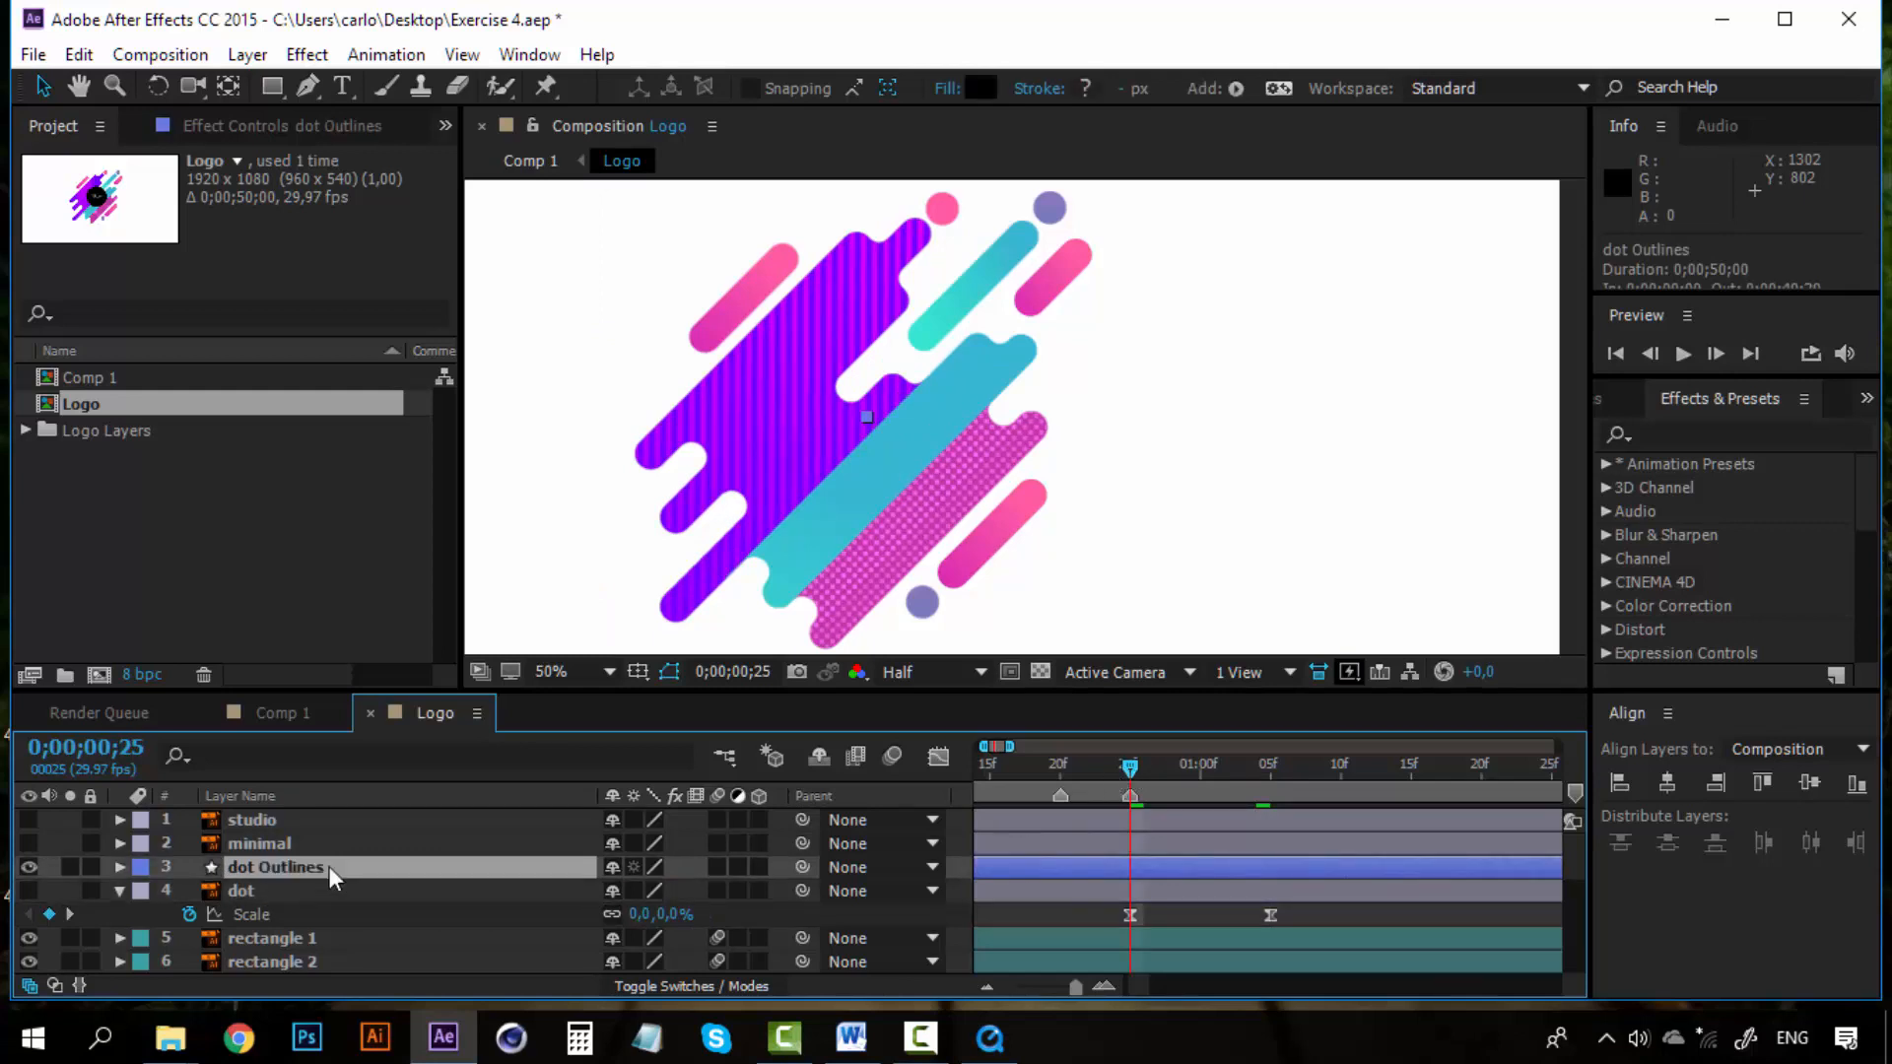
key("s")
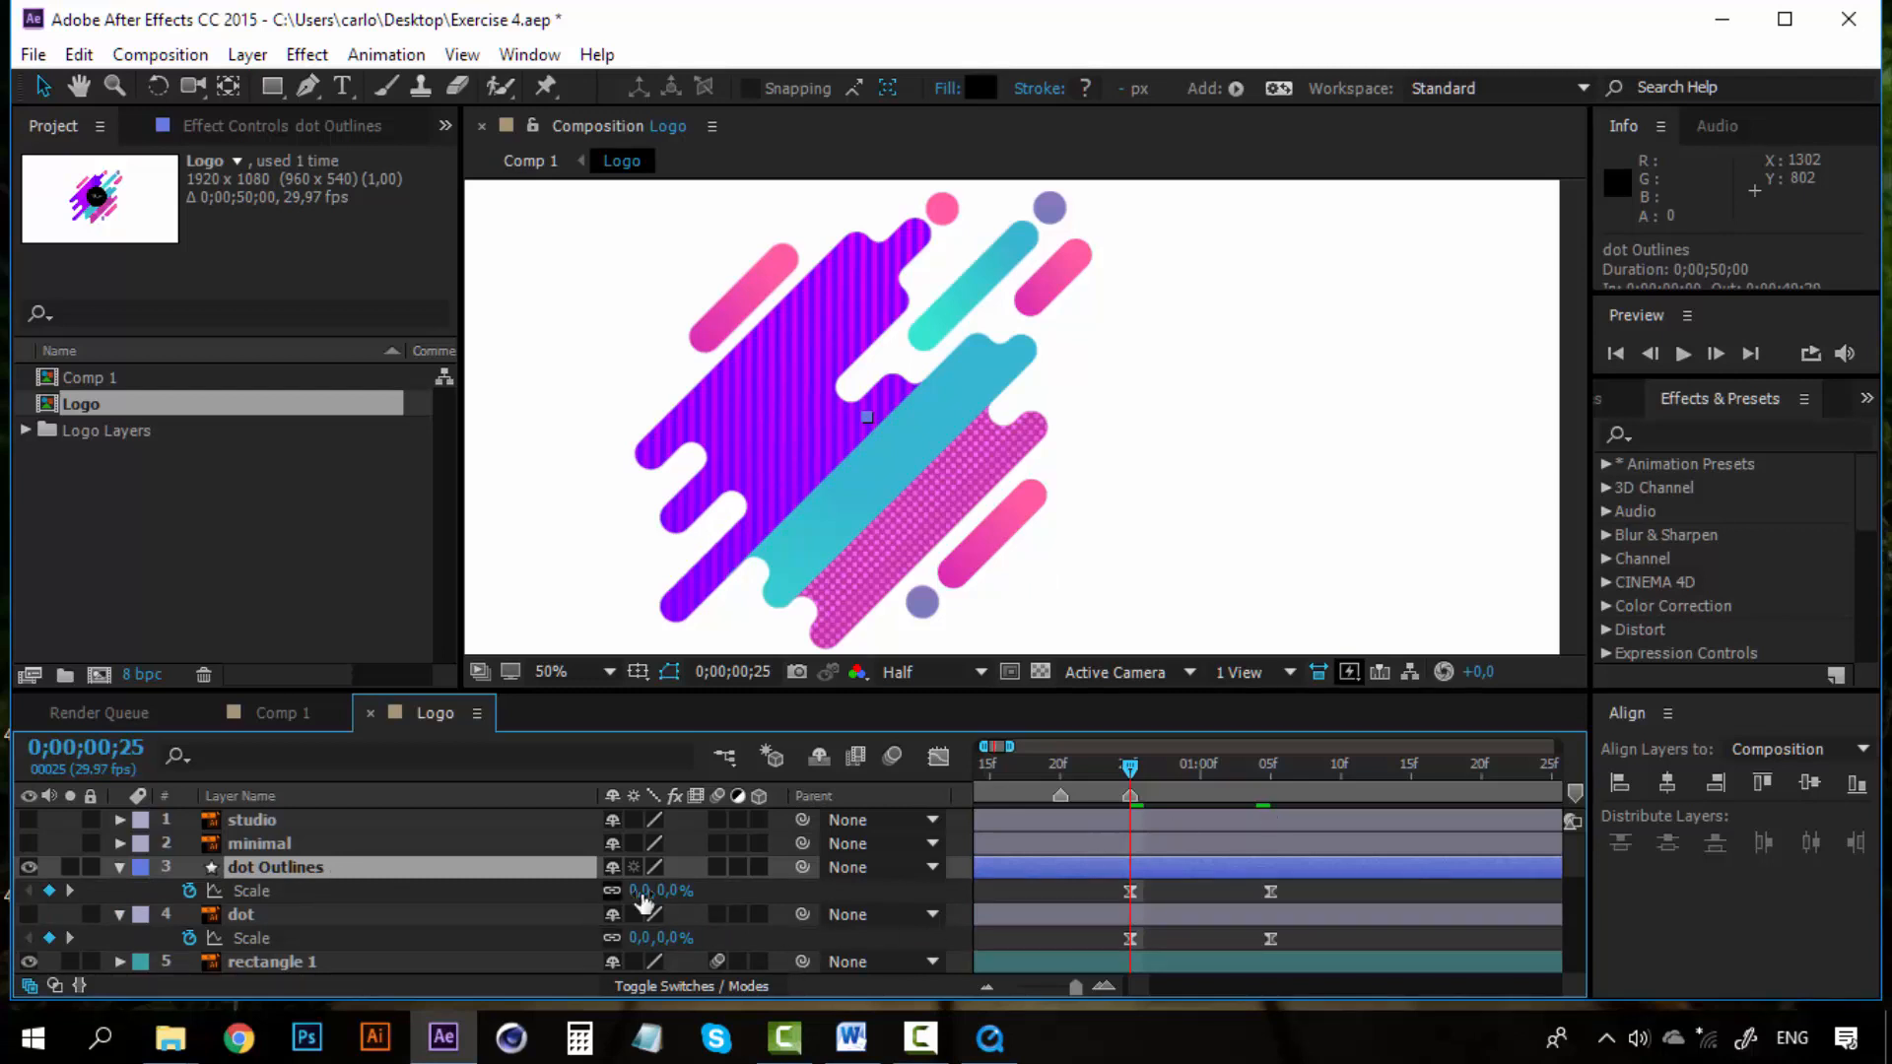
left_click(1269, 770)
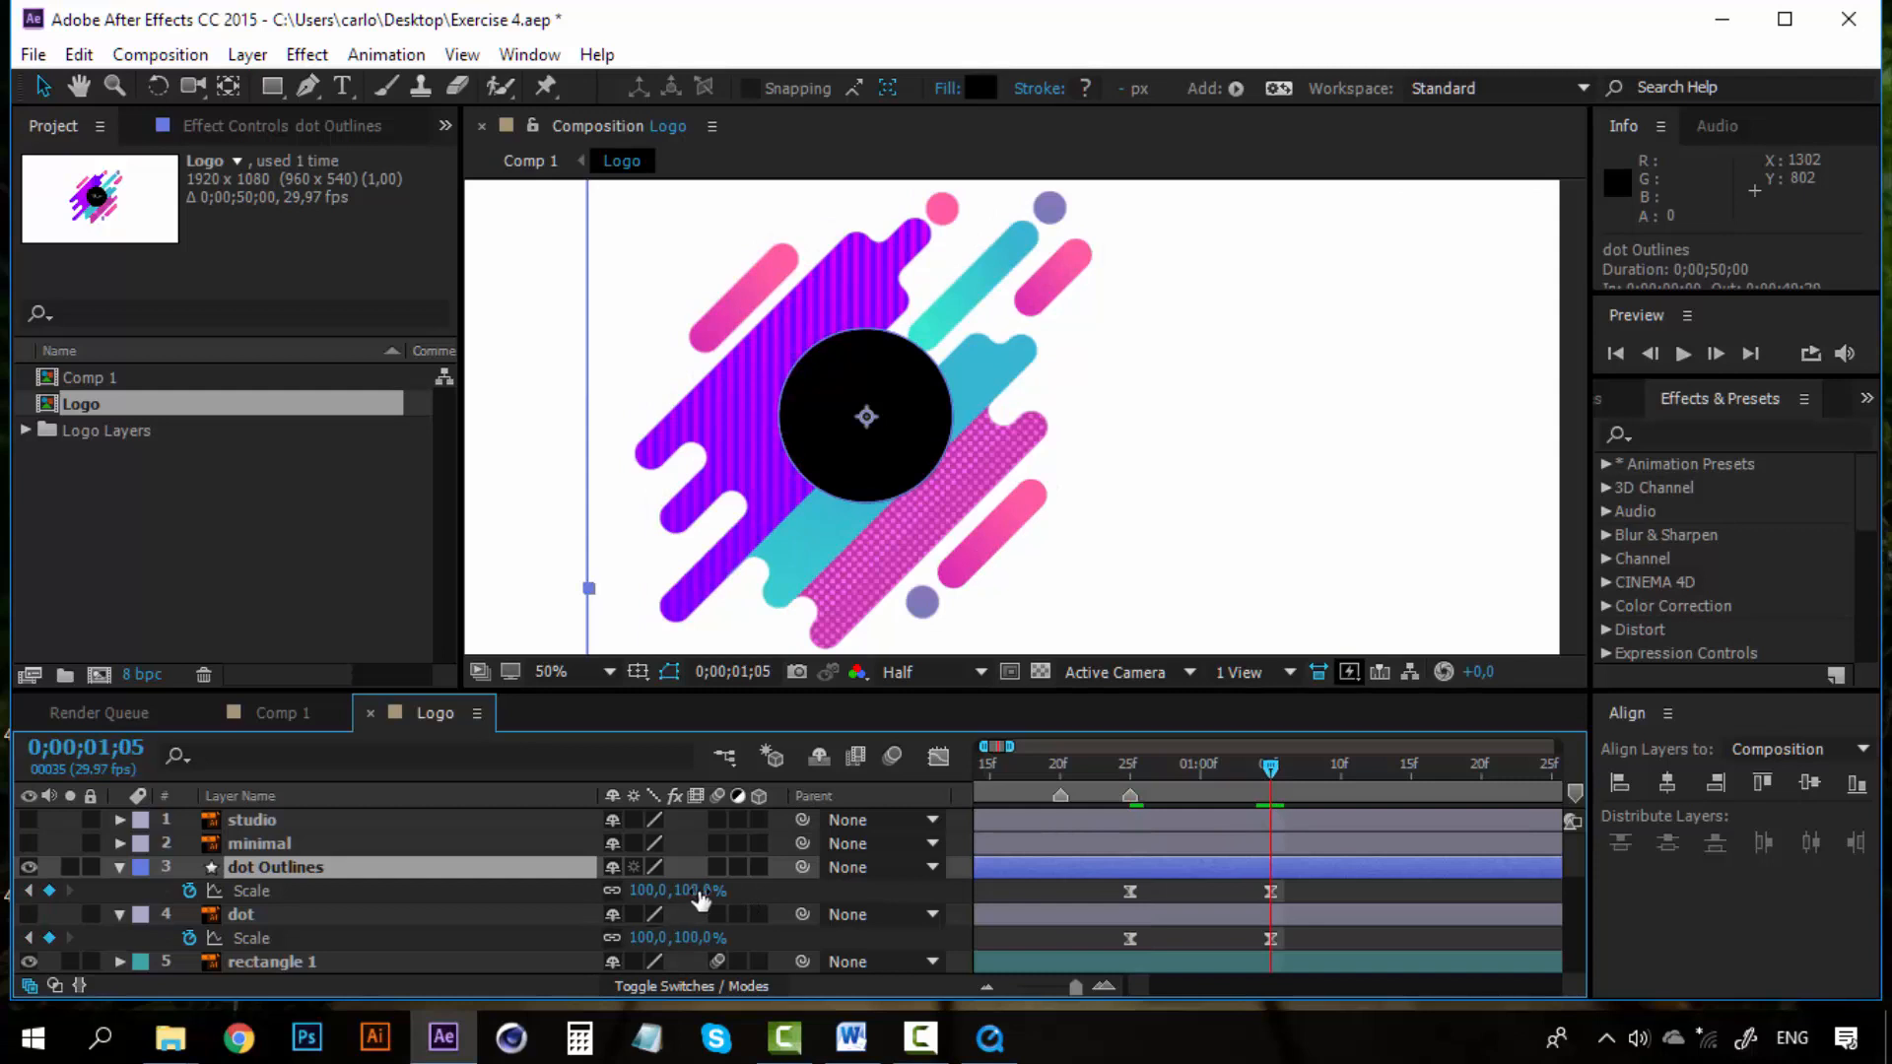
left_click(755, 887)
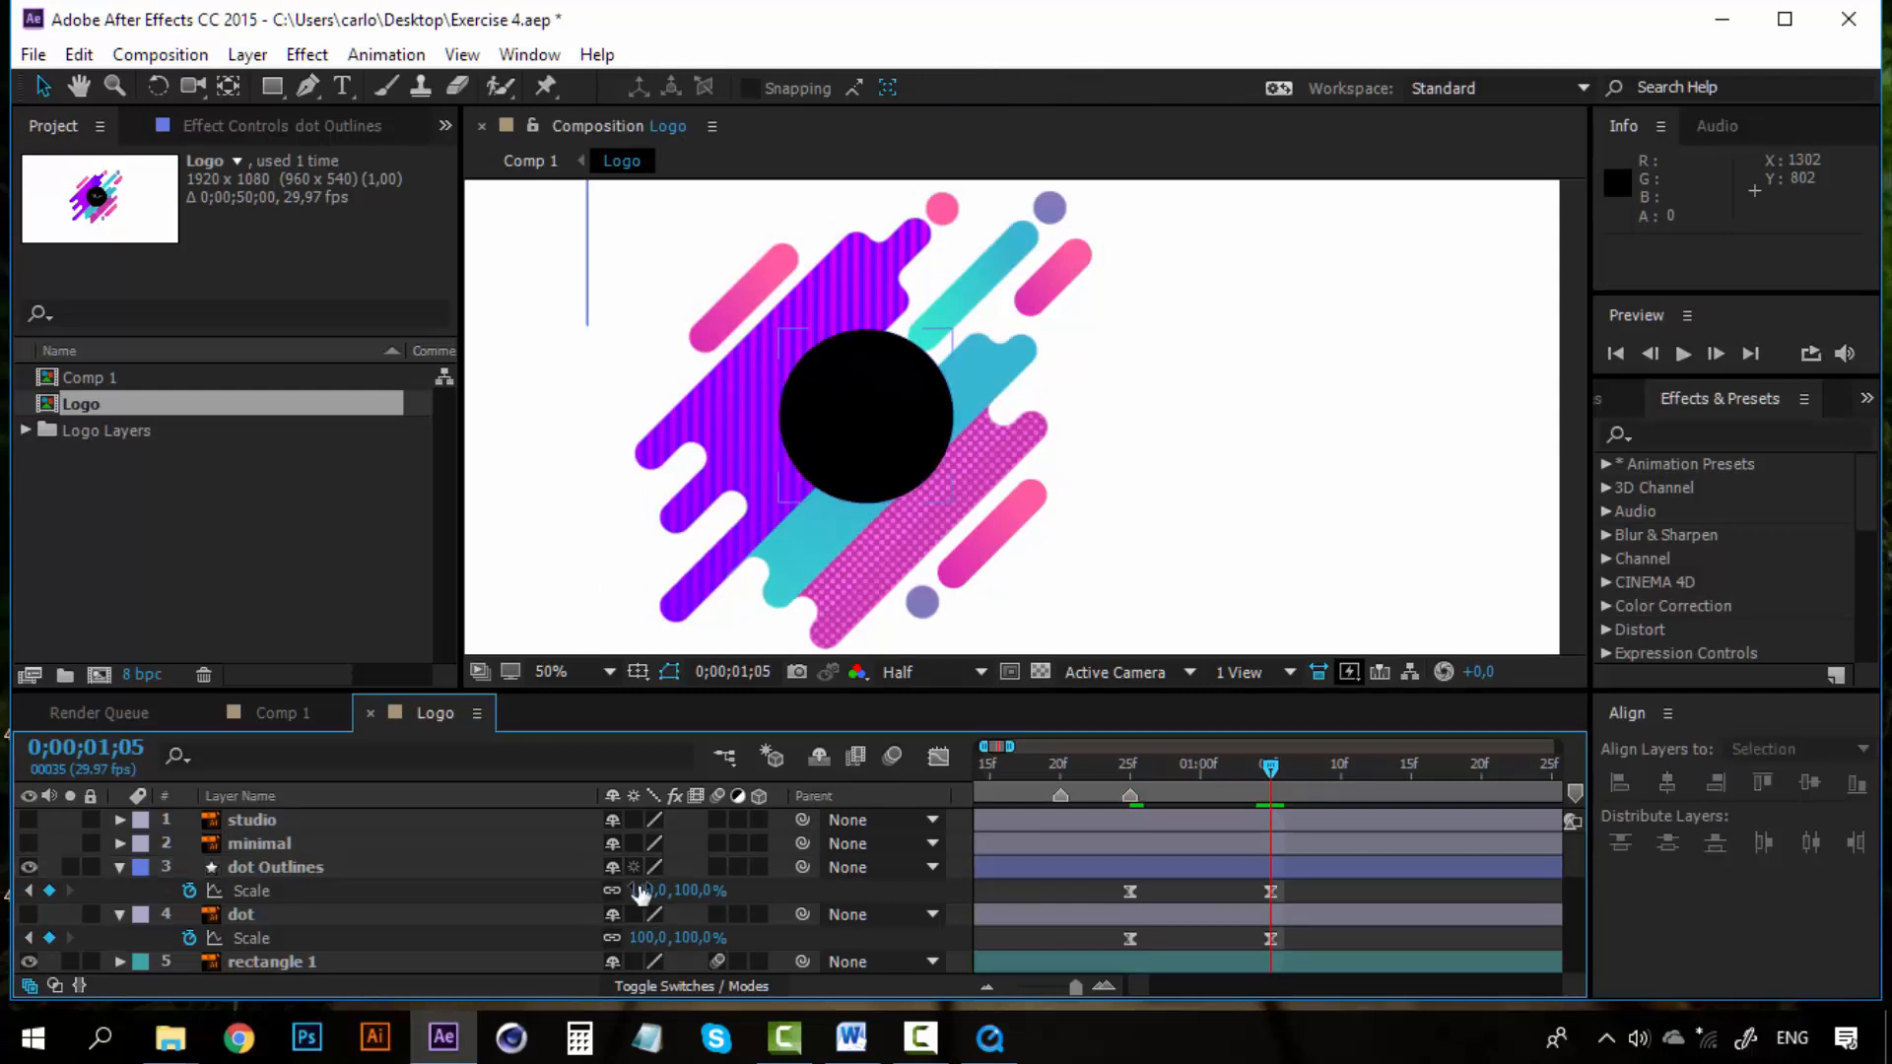
left_click(399, 866)
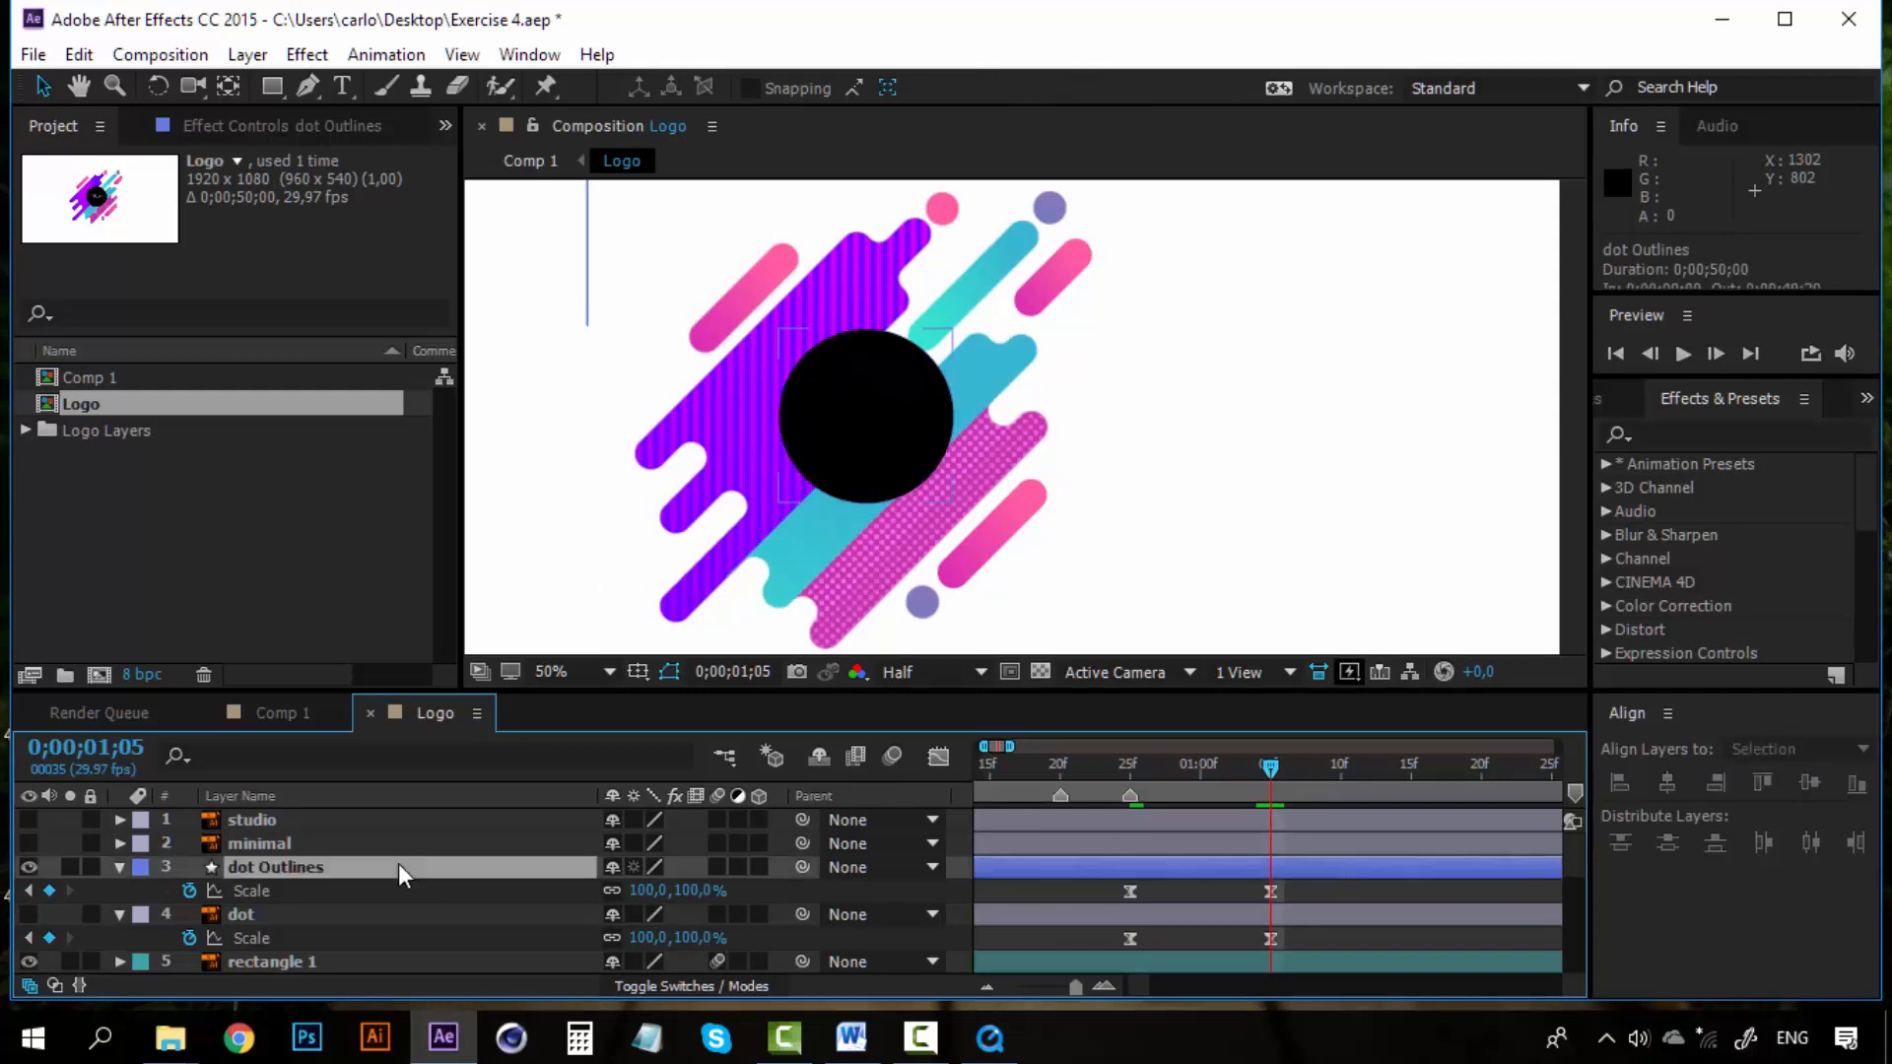
left_click(690, 890)
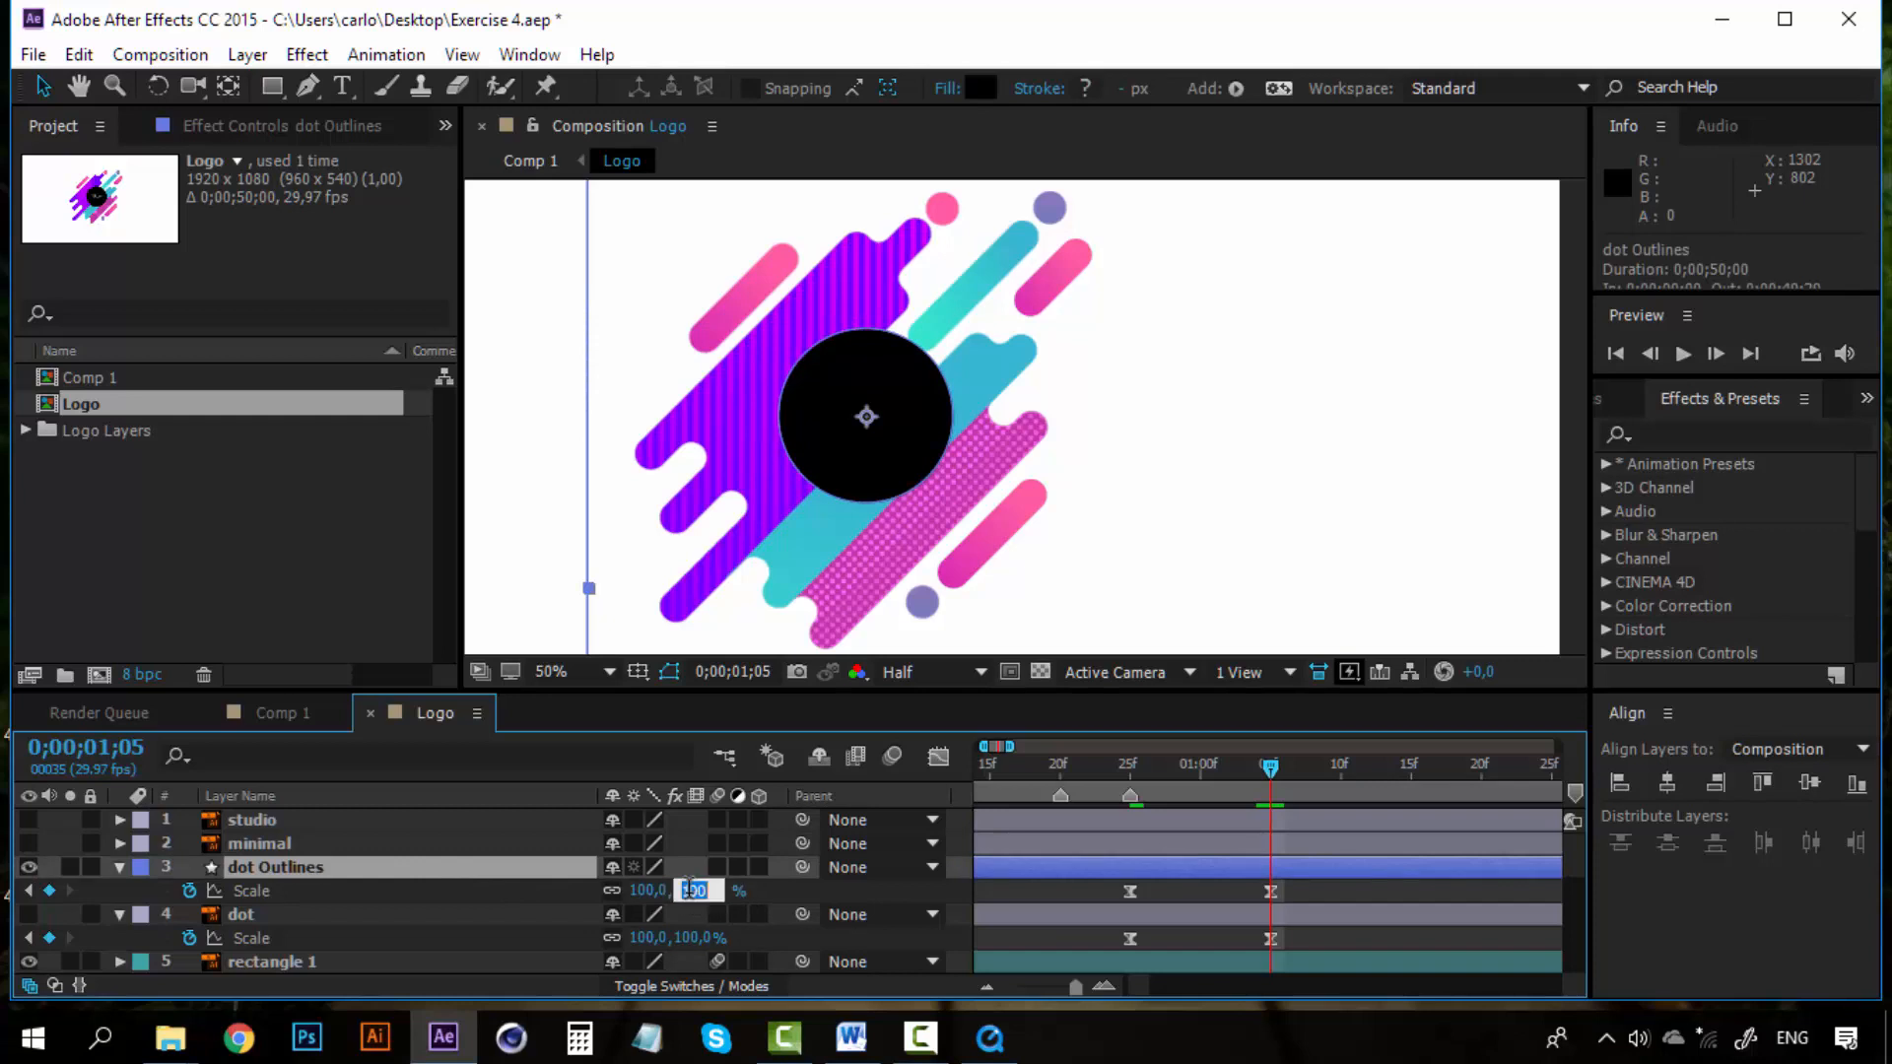
type("135")
left_click(771, 882)
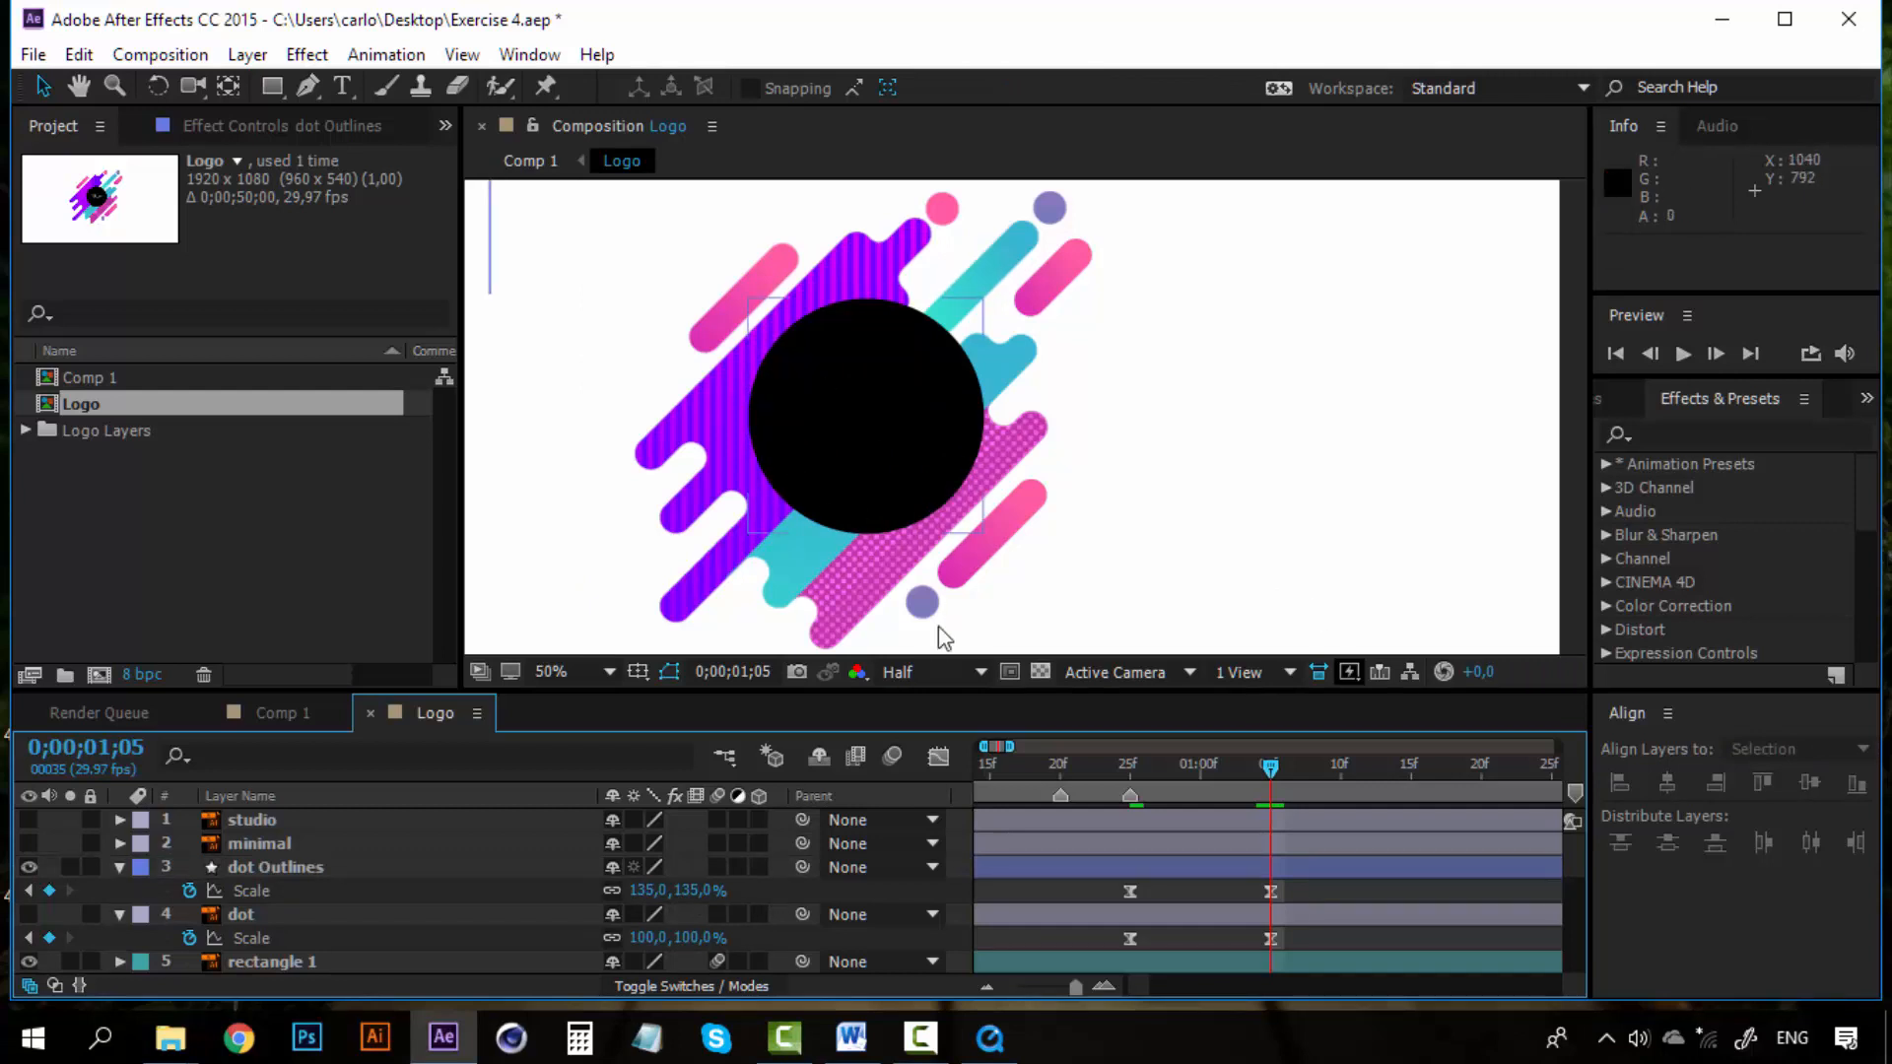
Step: Make the original dot layer visible again beneath the dot Outlines layer and select it
left_click(29, 867)
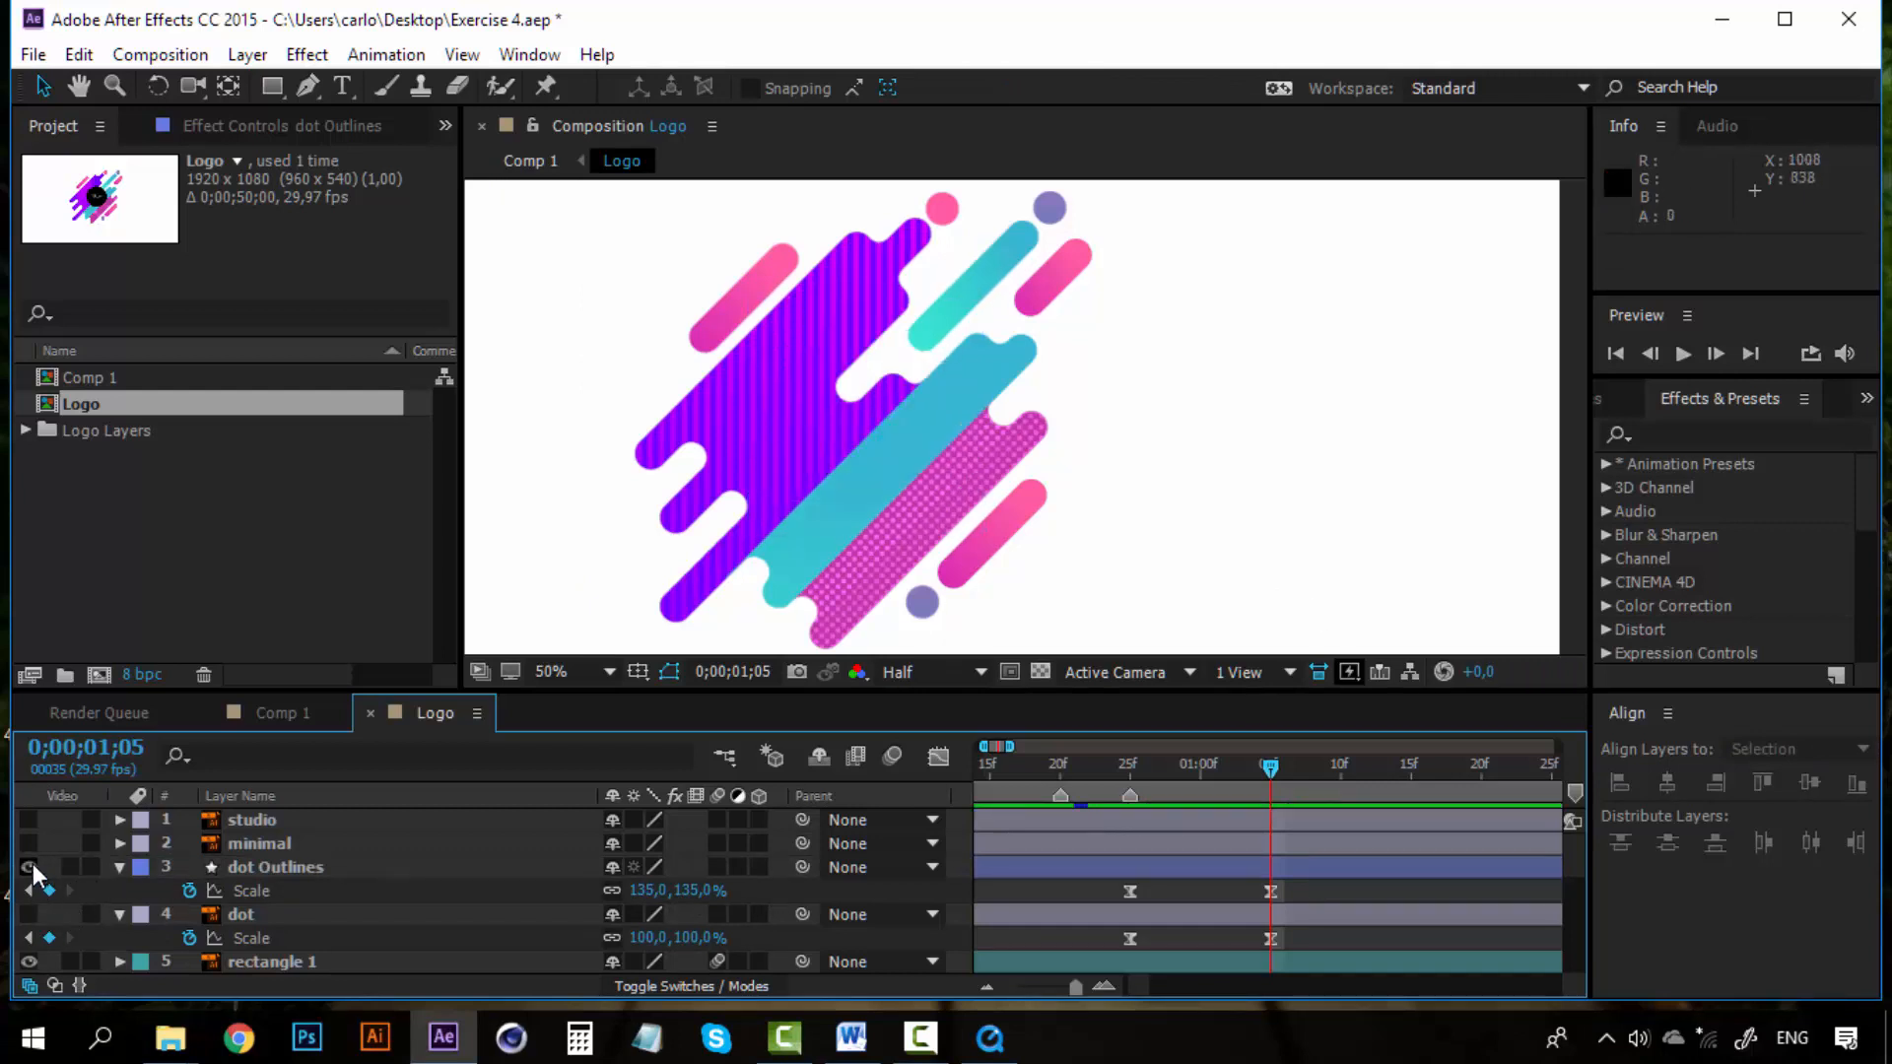
left_click(29, 866)
left_click(30, 867)
left_click(30, 867)
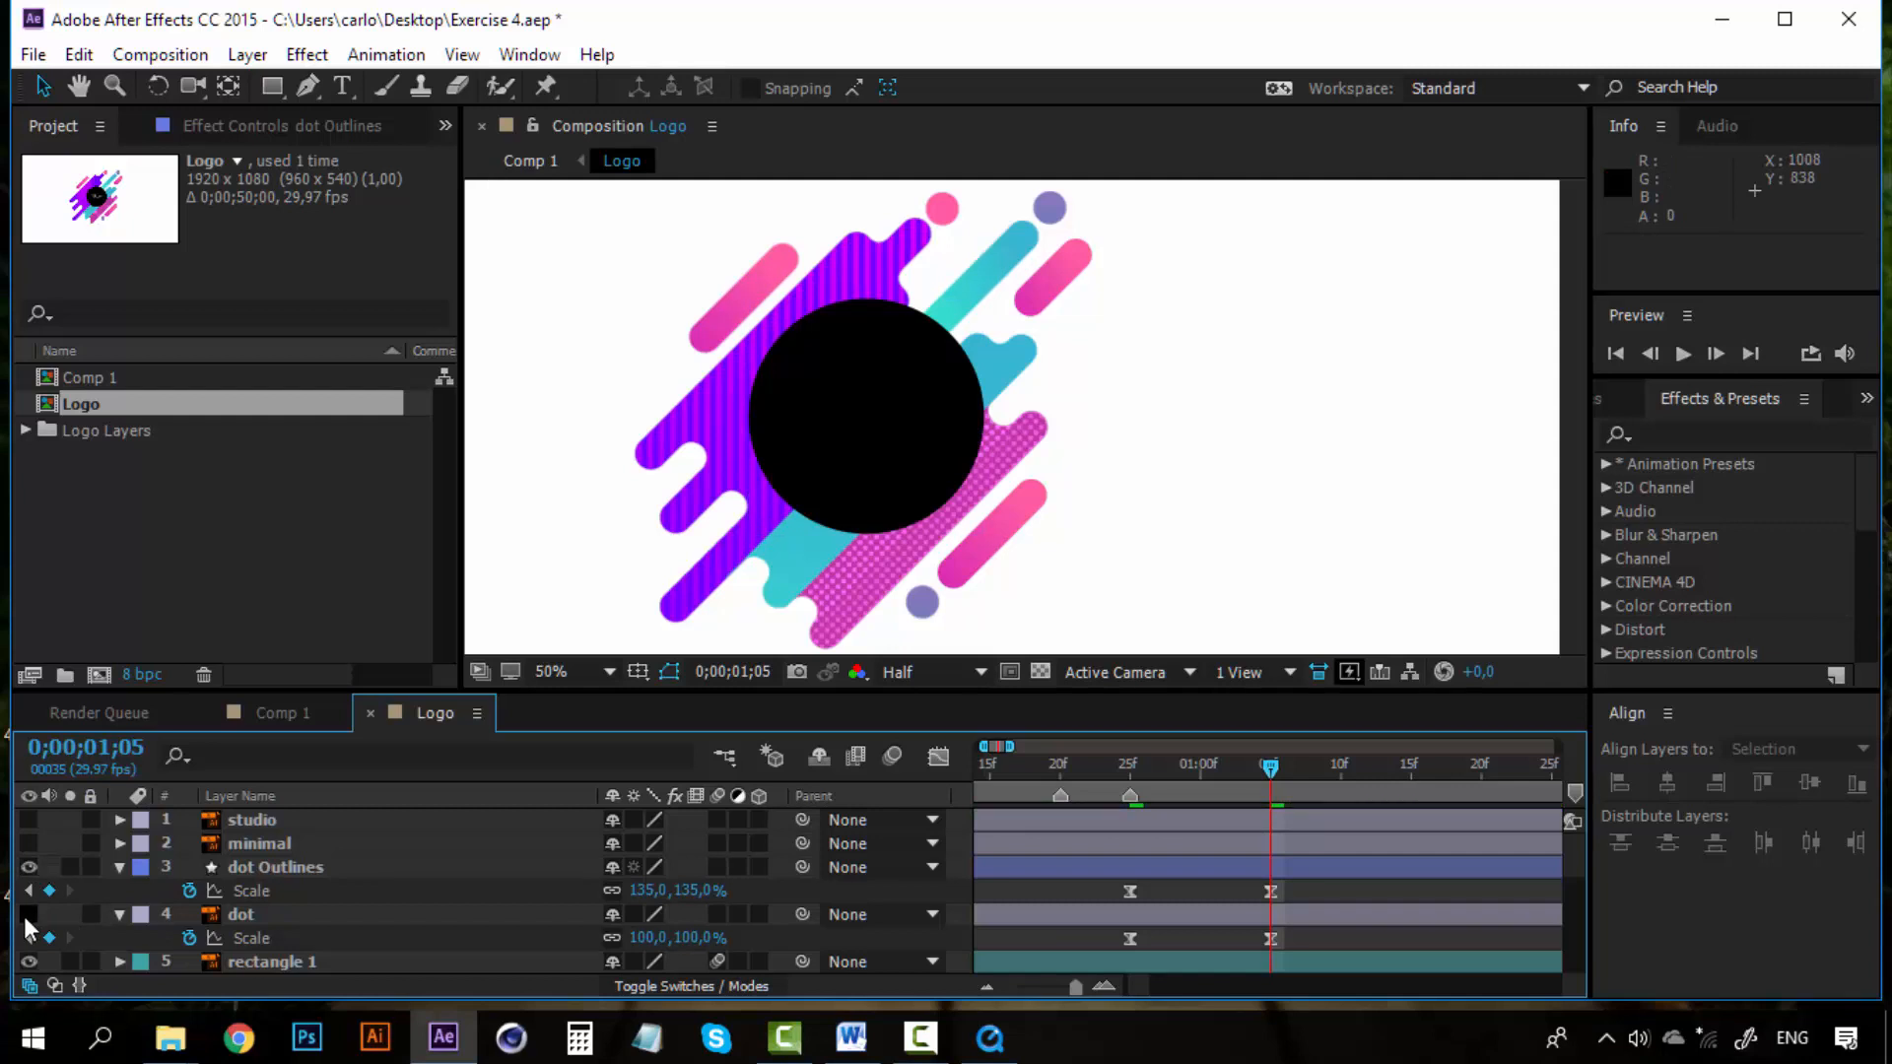
left_click(29, 914)
left_click(233, 921)
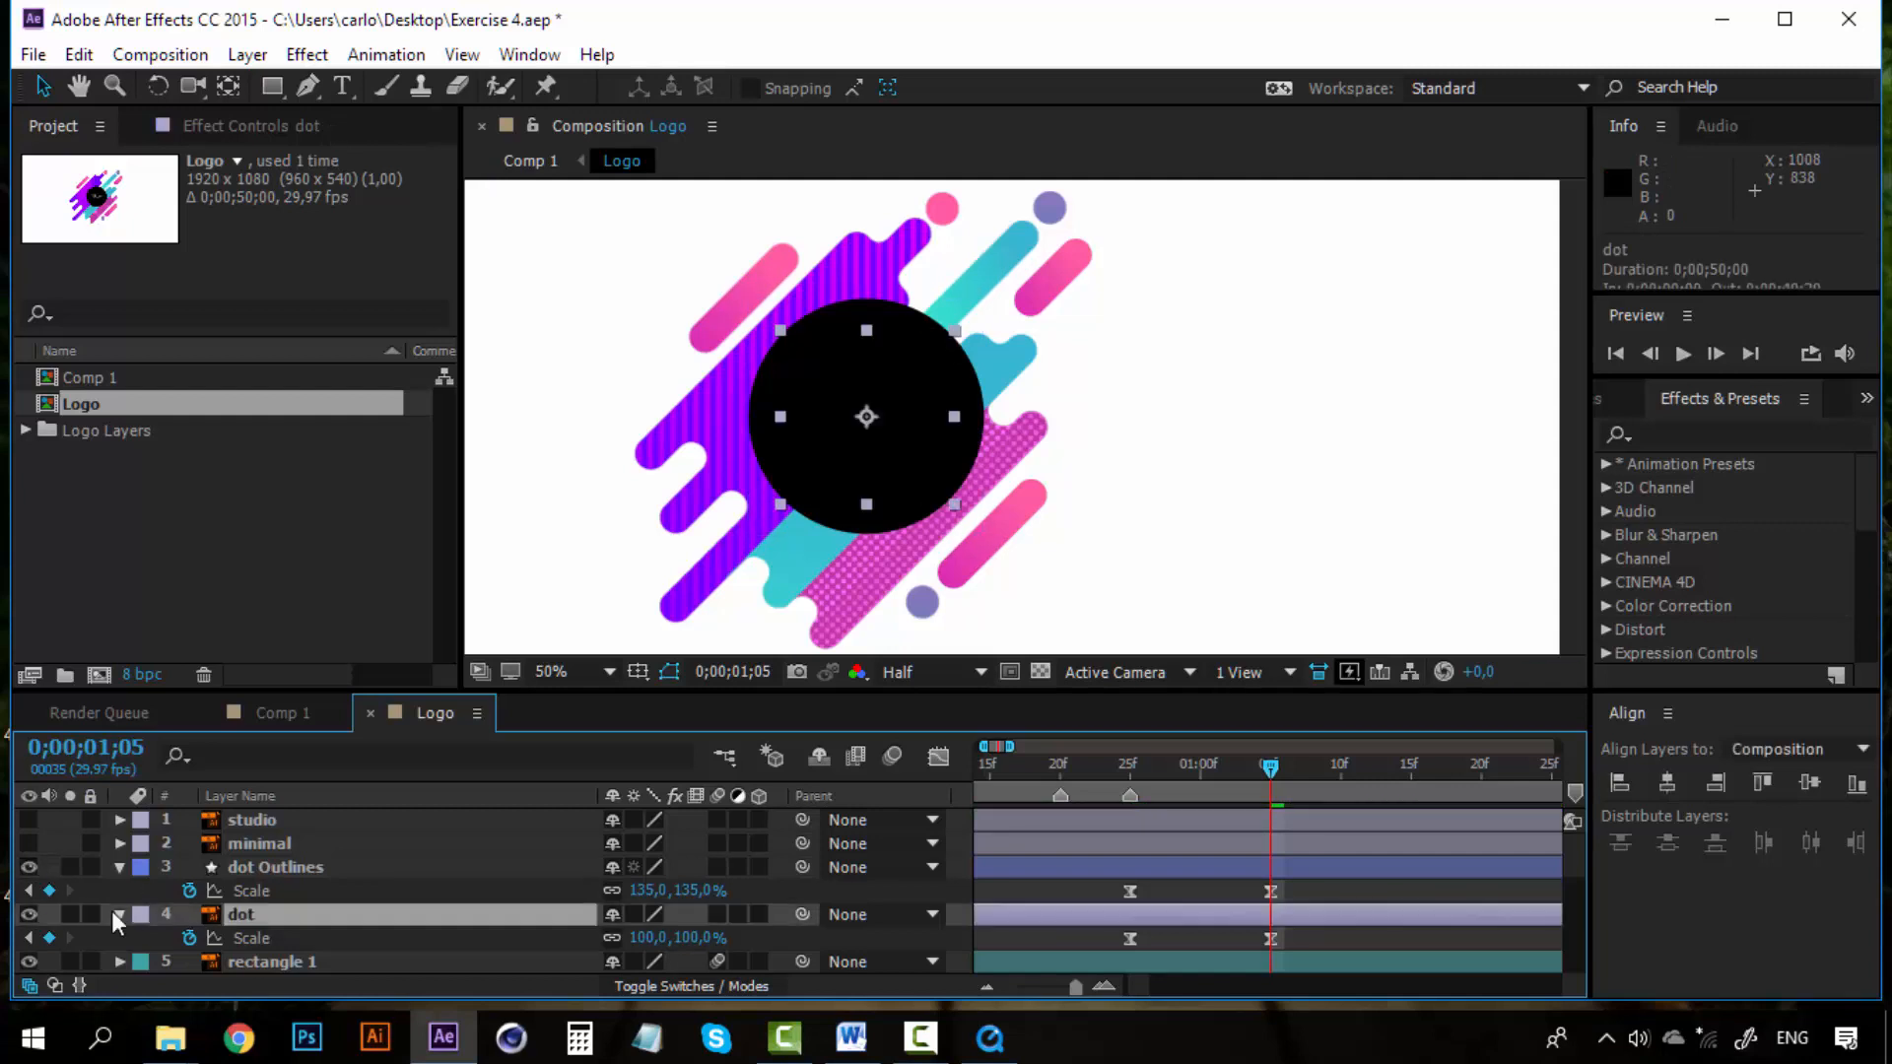
Step: Toggle the dot Outlines layer's visibility to compare its circle with the original dot, leaving the layer visible
left_click(30, 867)
left_click(30, 867)
left_click(30, 867)
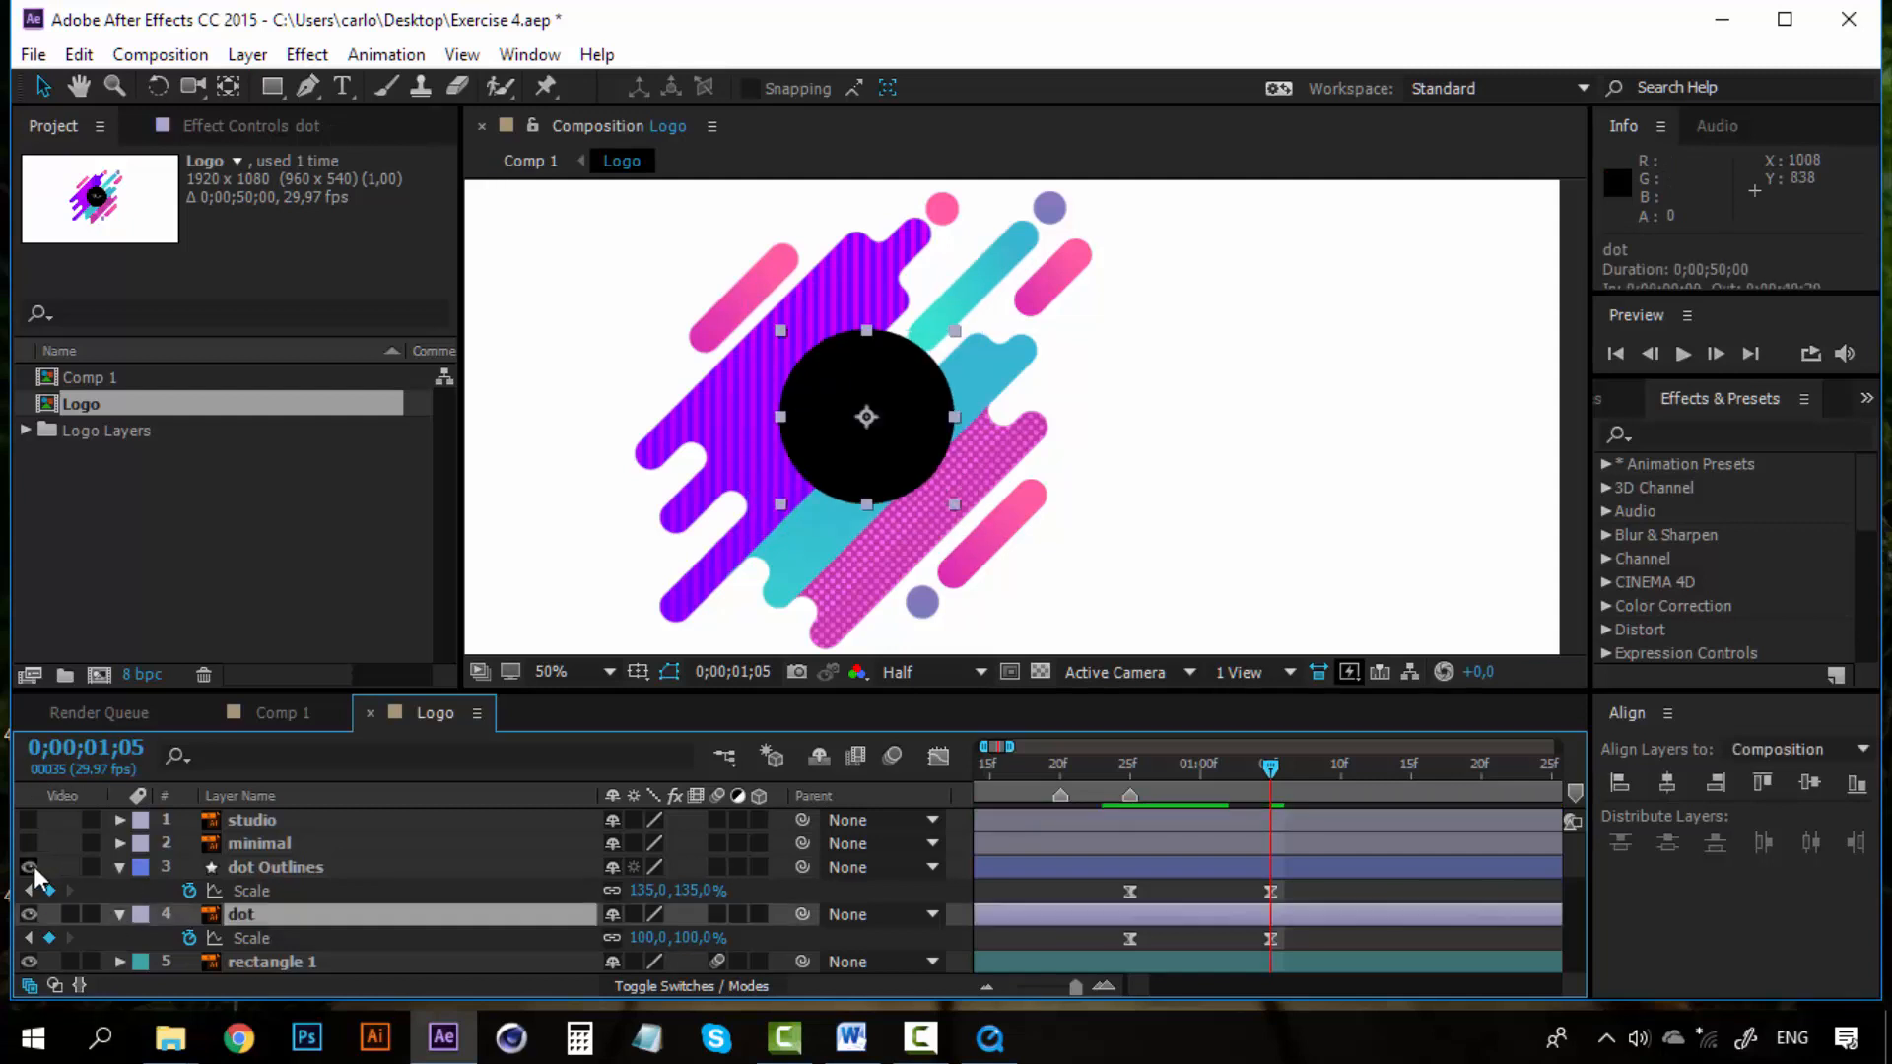
left_click(30, 867)
left_click(30, 867)
left_click(29, 867)
left_click(30, 867)
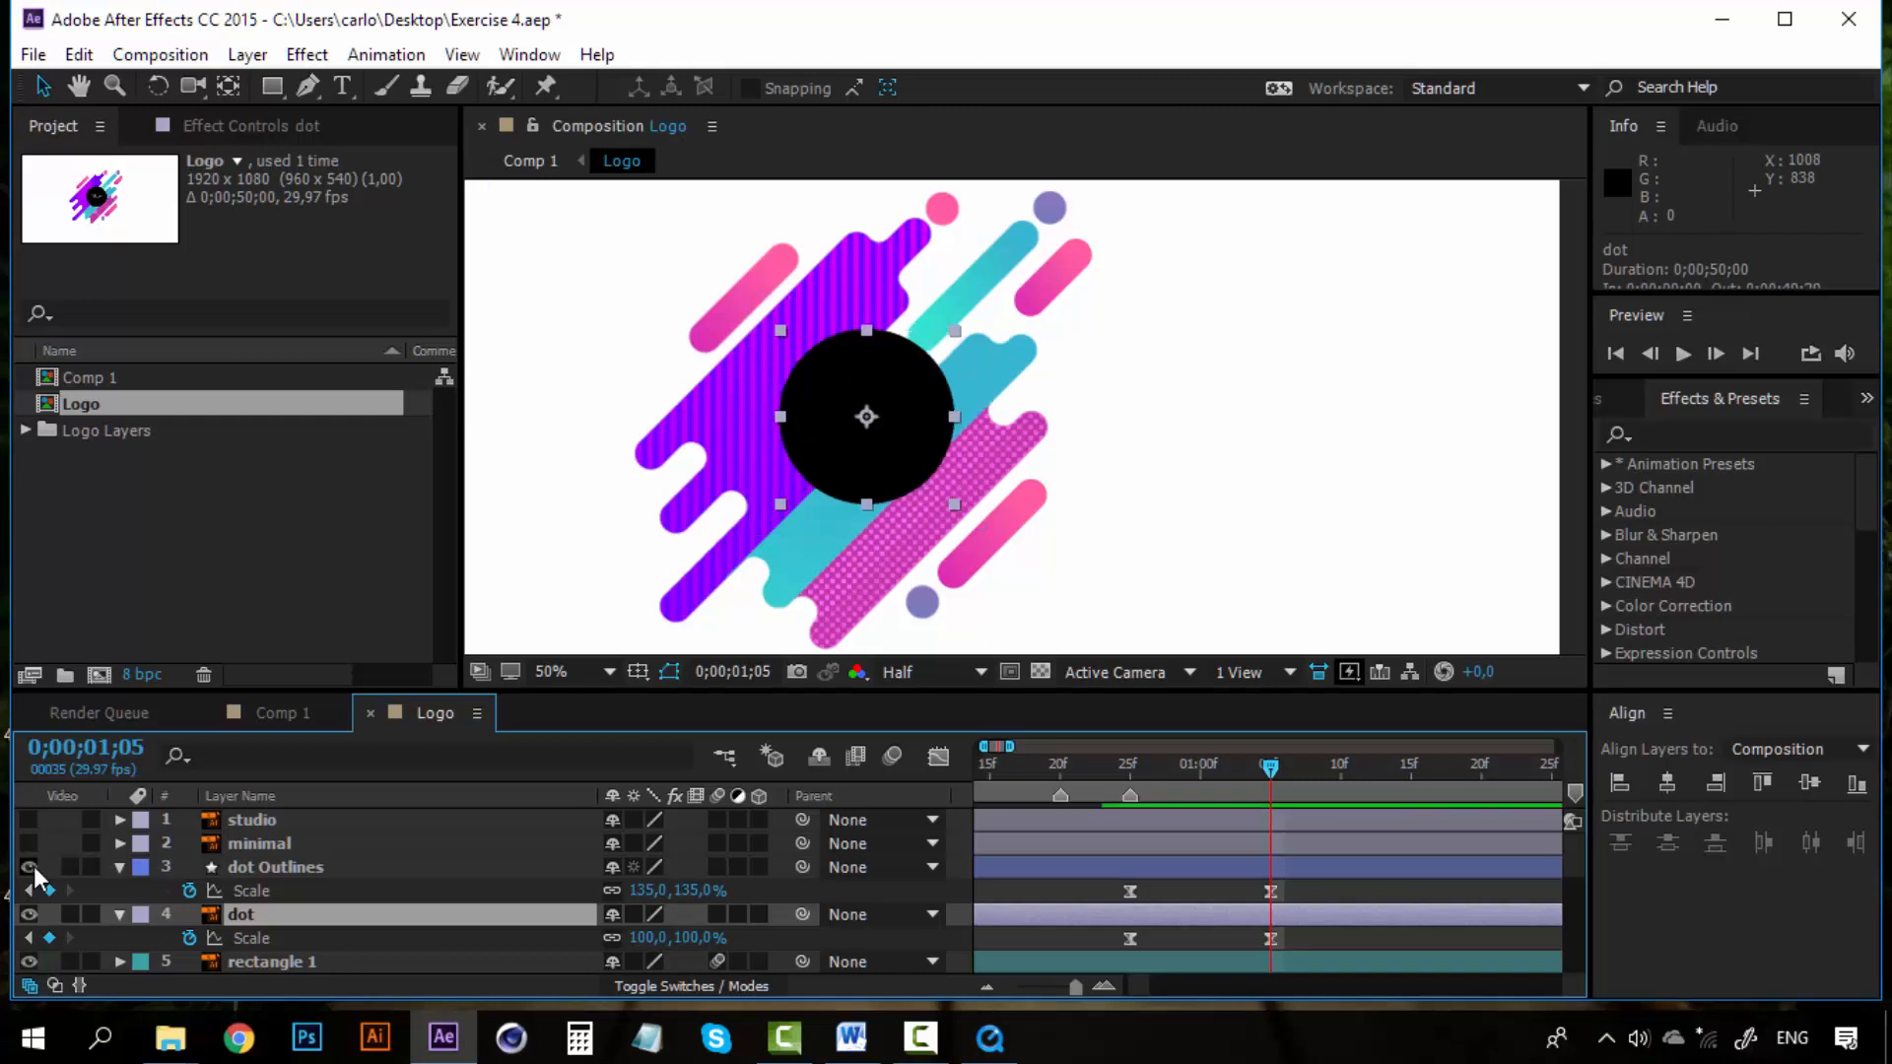
left_click(29, 867)
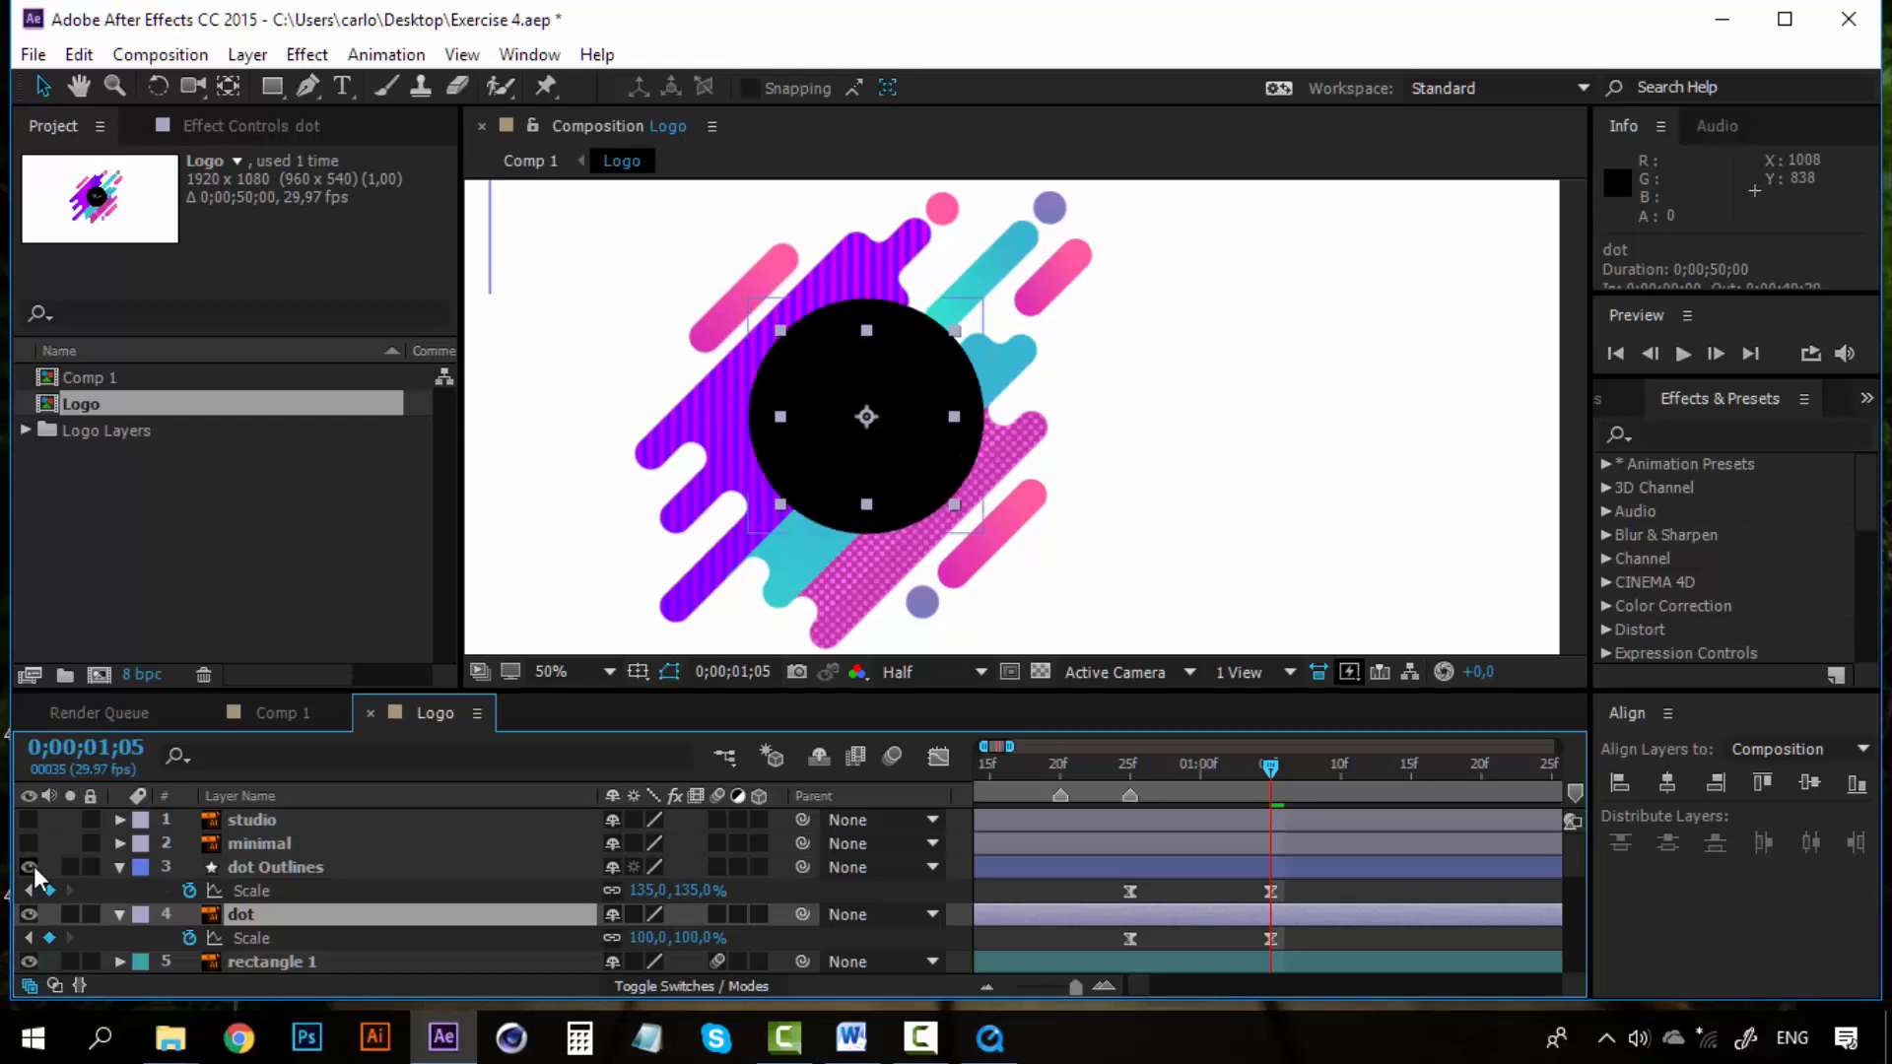
Step: Set the dot Outlines layer's fill type to None
left_click(278, 869)
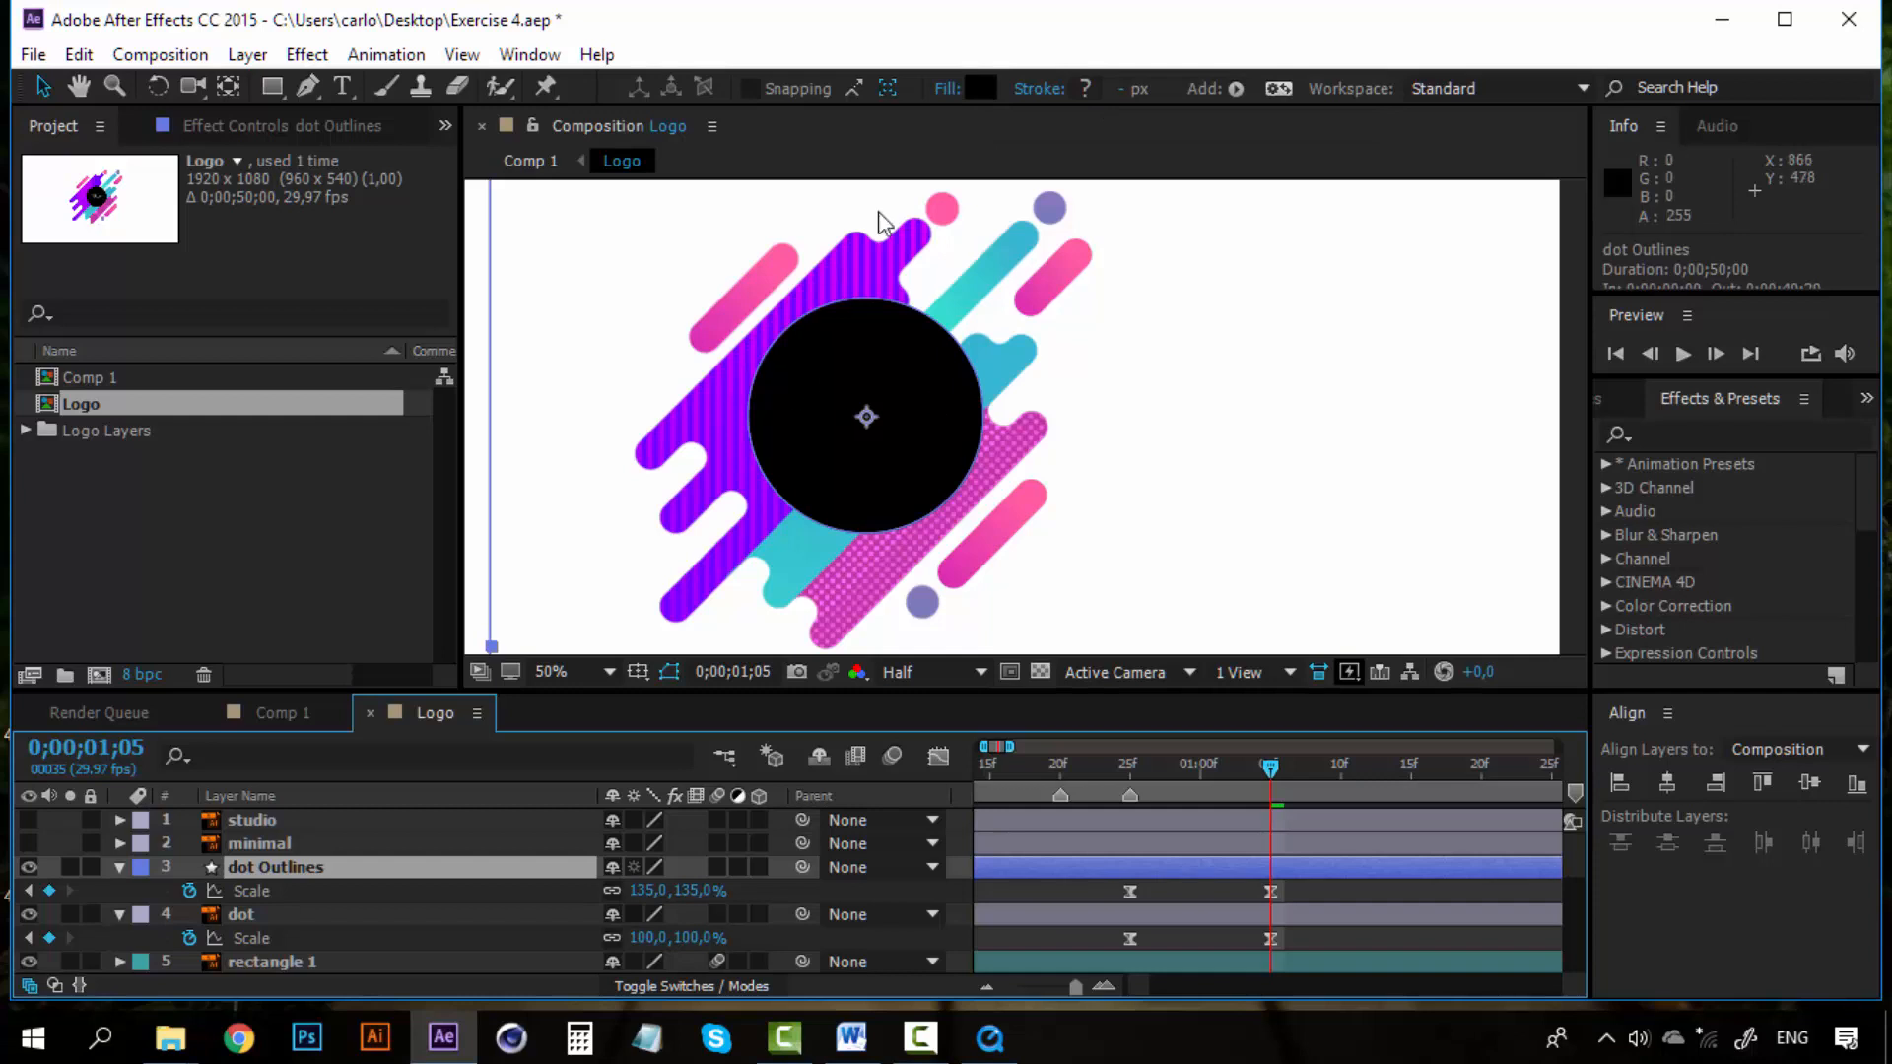
left_click(947, 88)
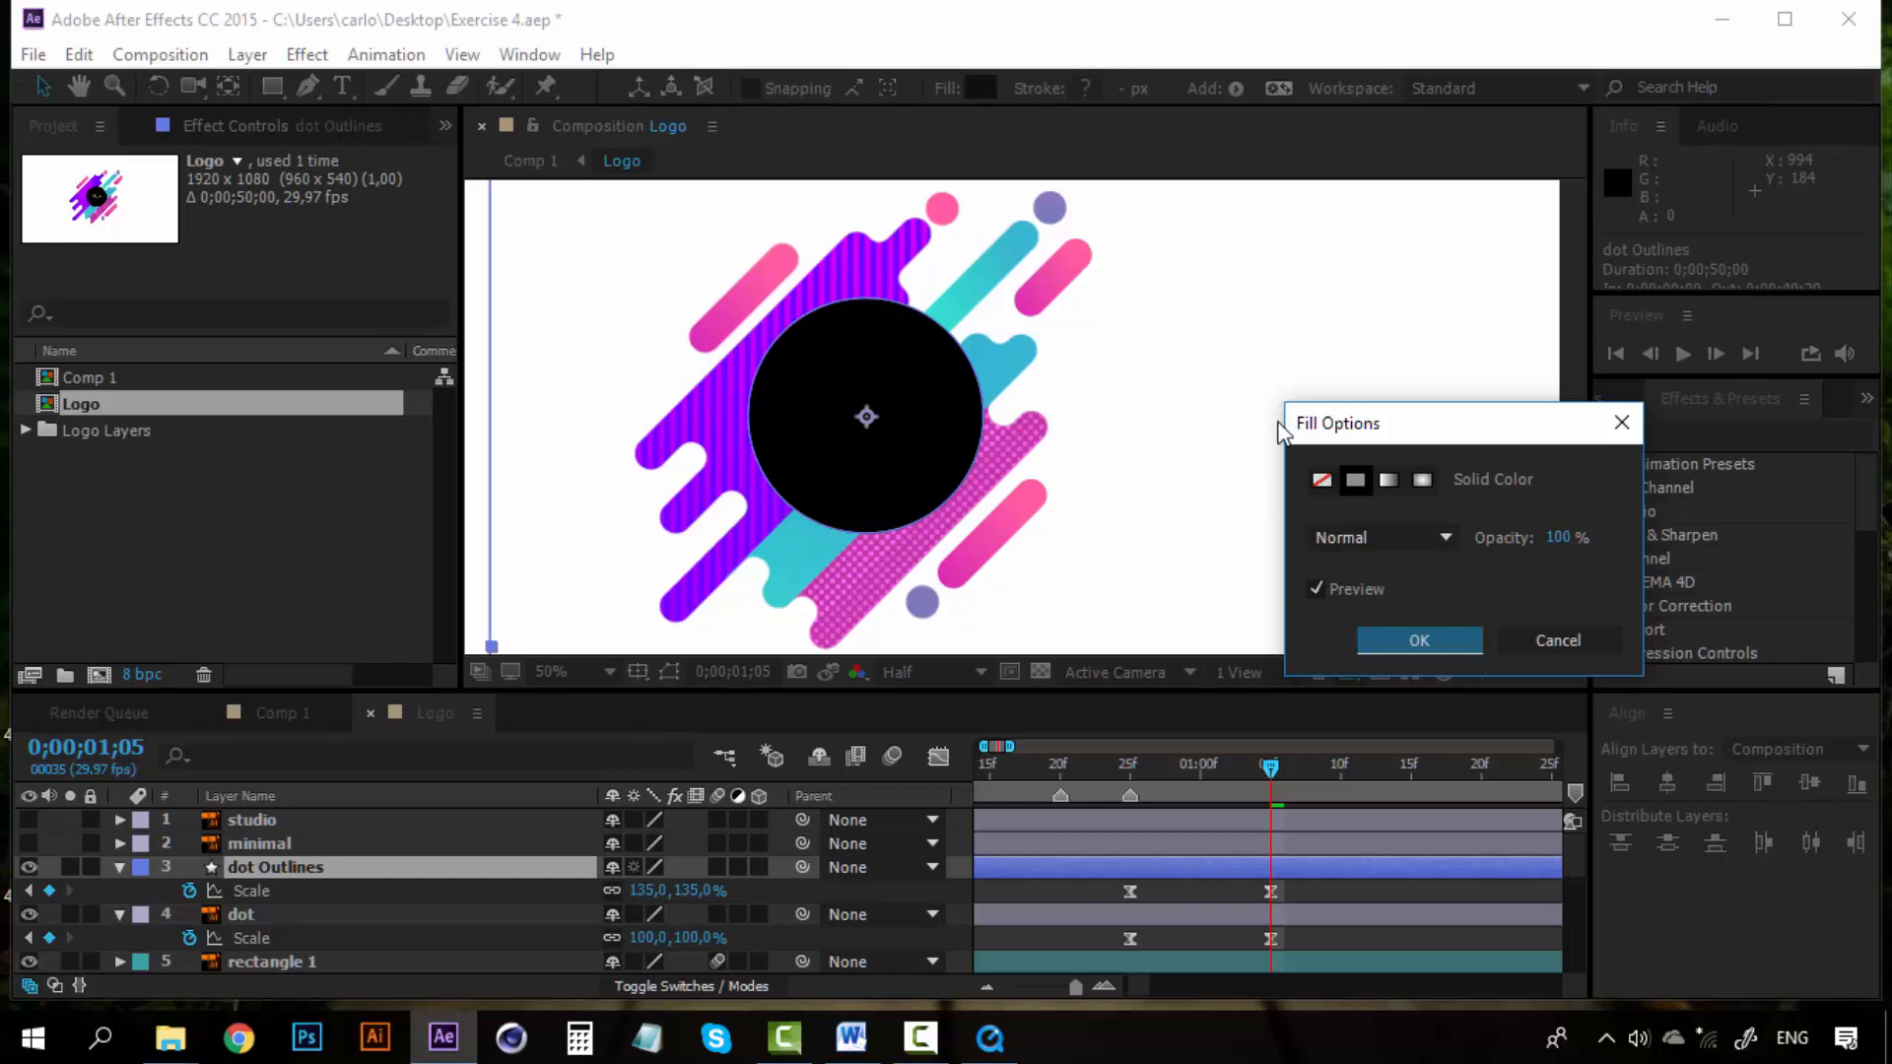
left_click(1321, 481)
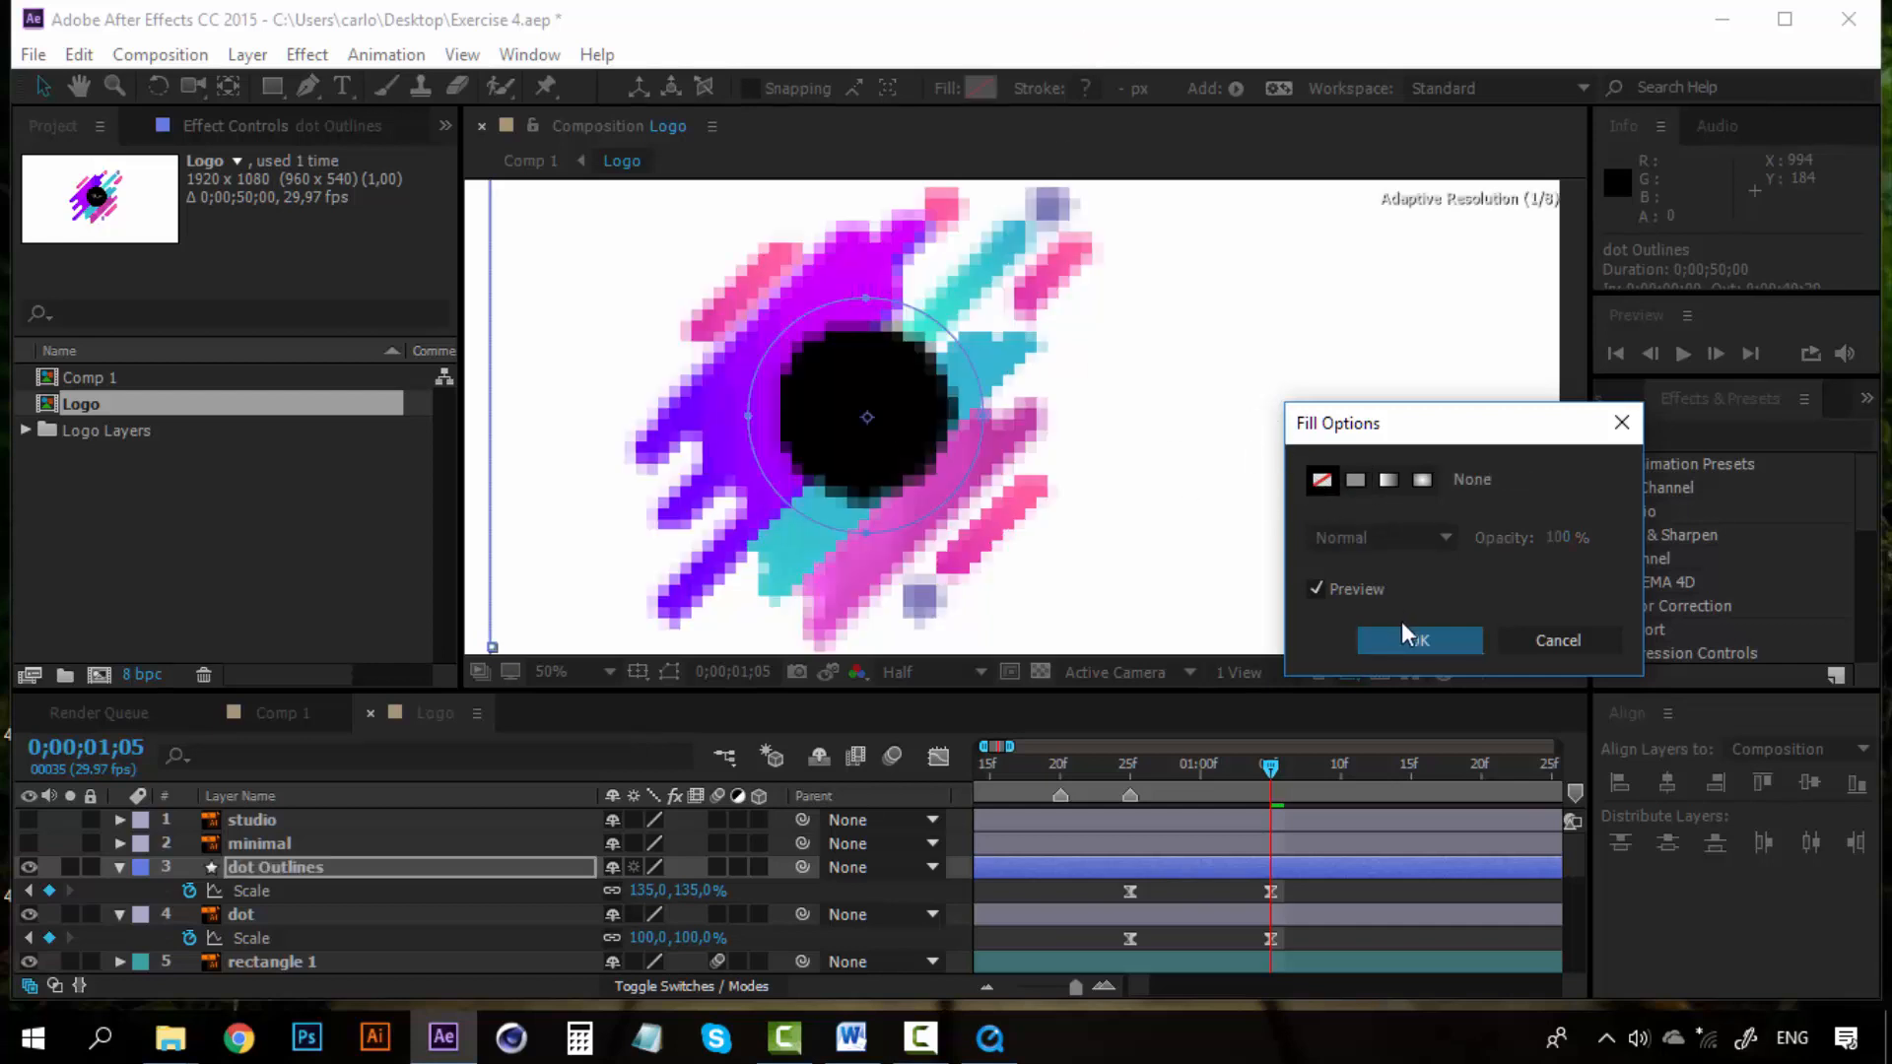
left_click(1411, 646)
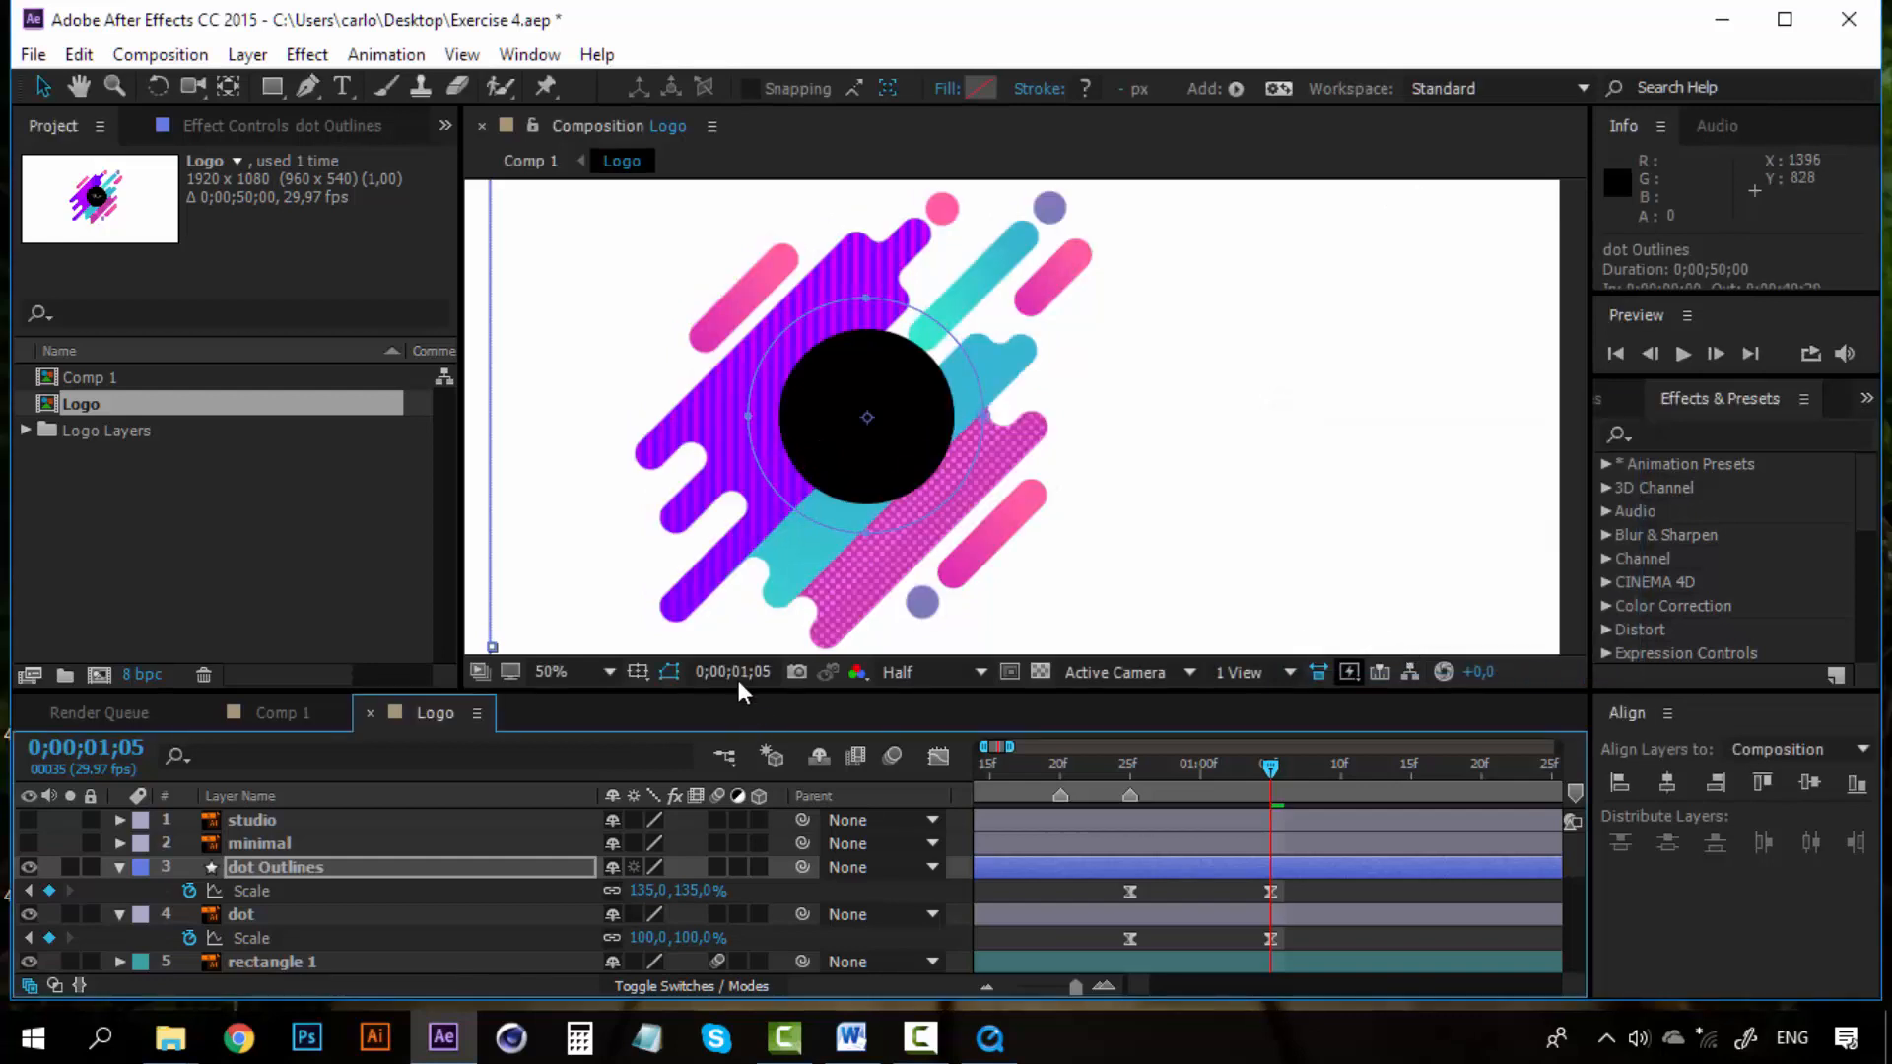
Step: Expand the dot Outlines layer's Contents and Group 1, collapse its Transform properties, and select Path 1
left_click(285, 869)
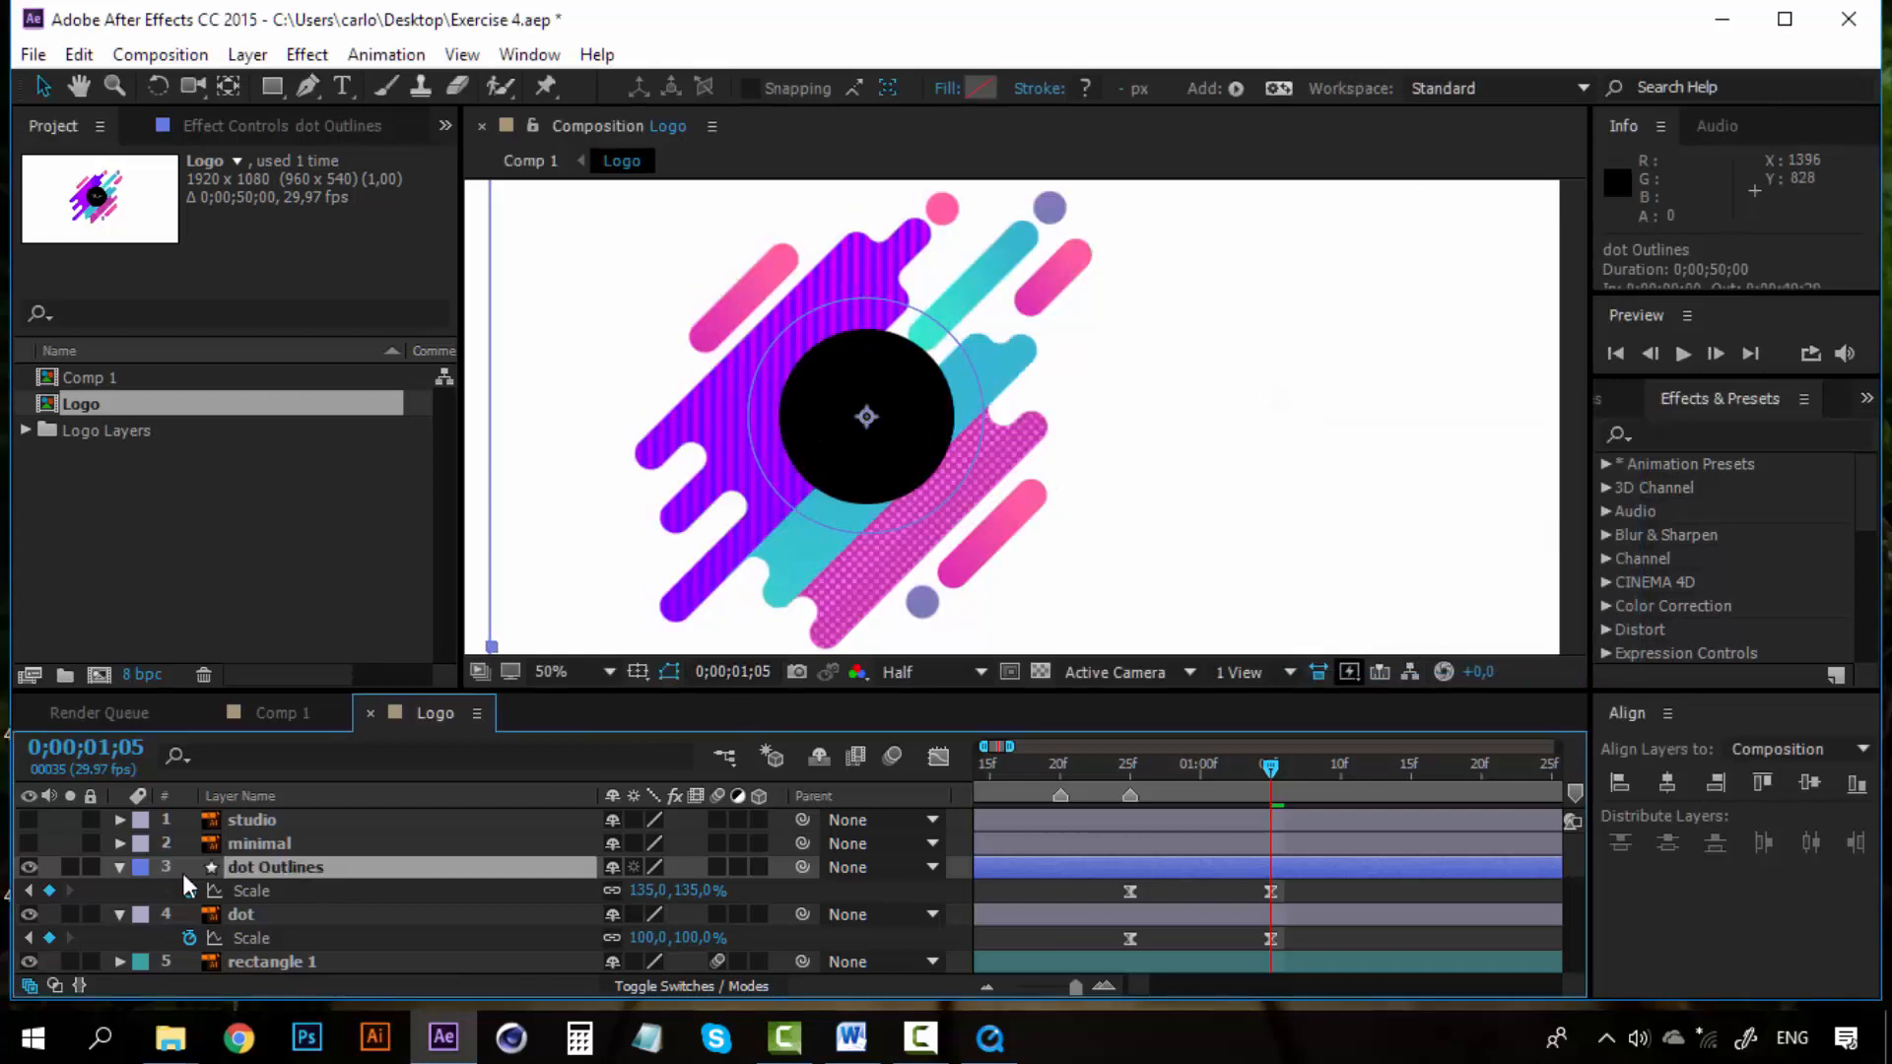
left_click(120, 867)
left_click(120, 867)
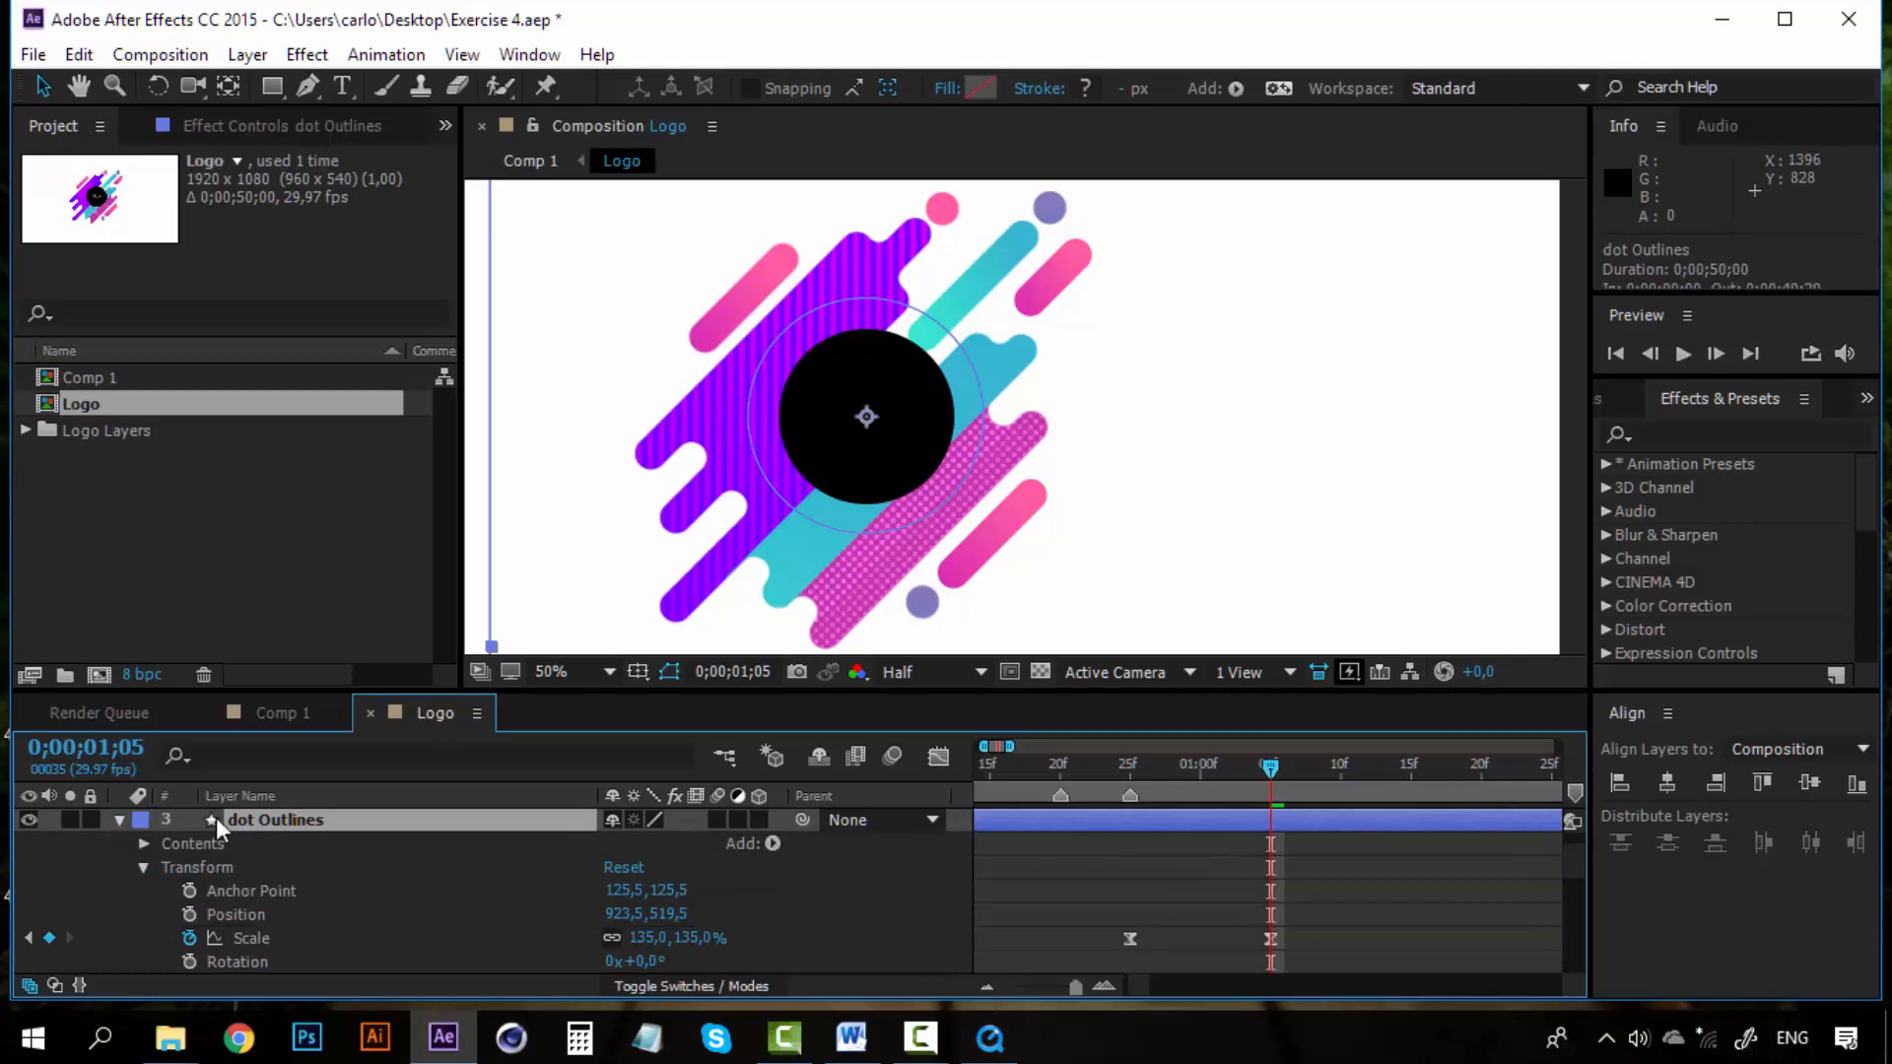
left_click(144, 867)
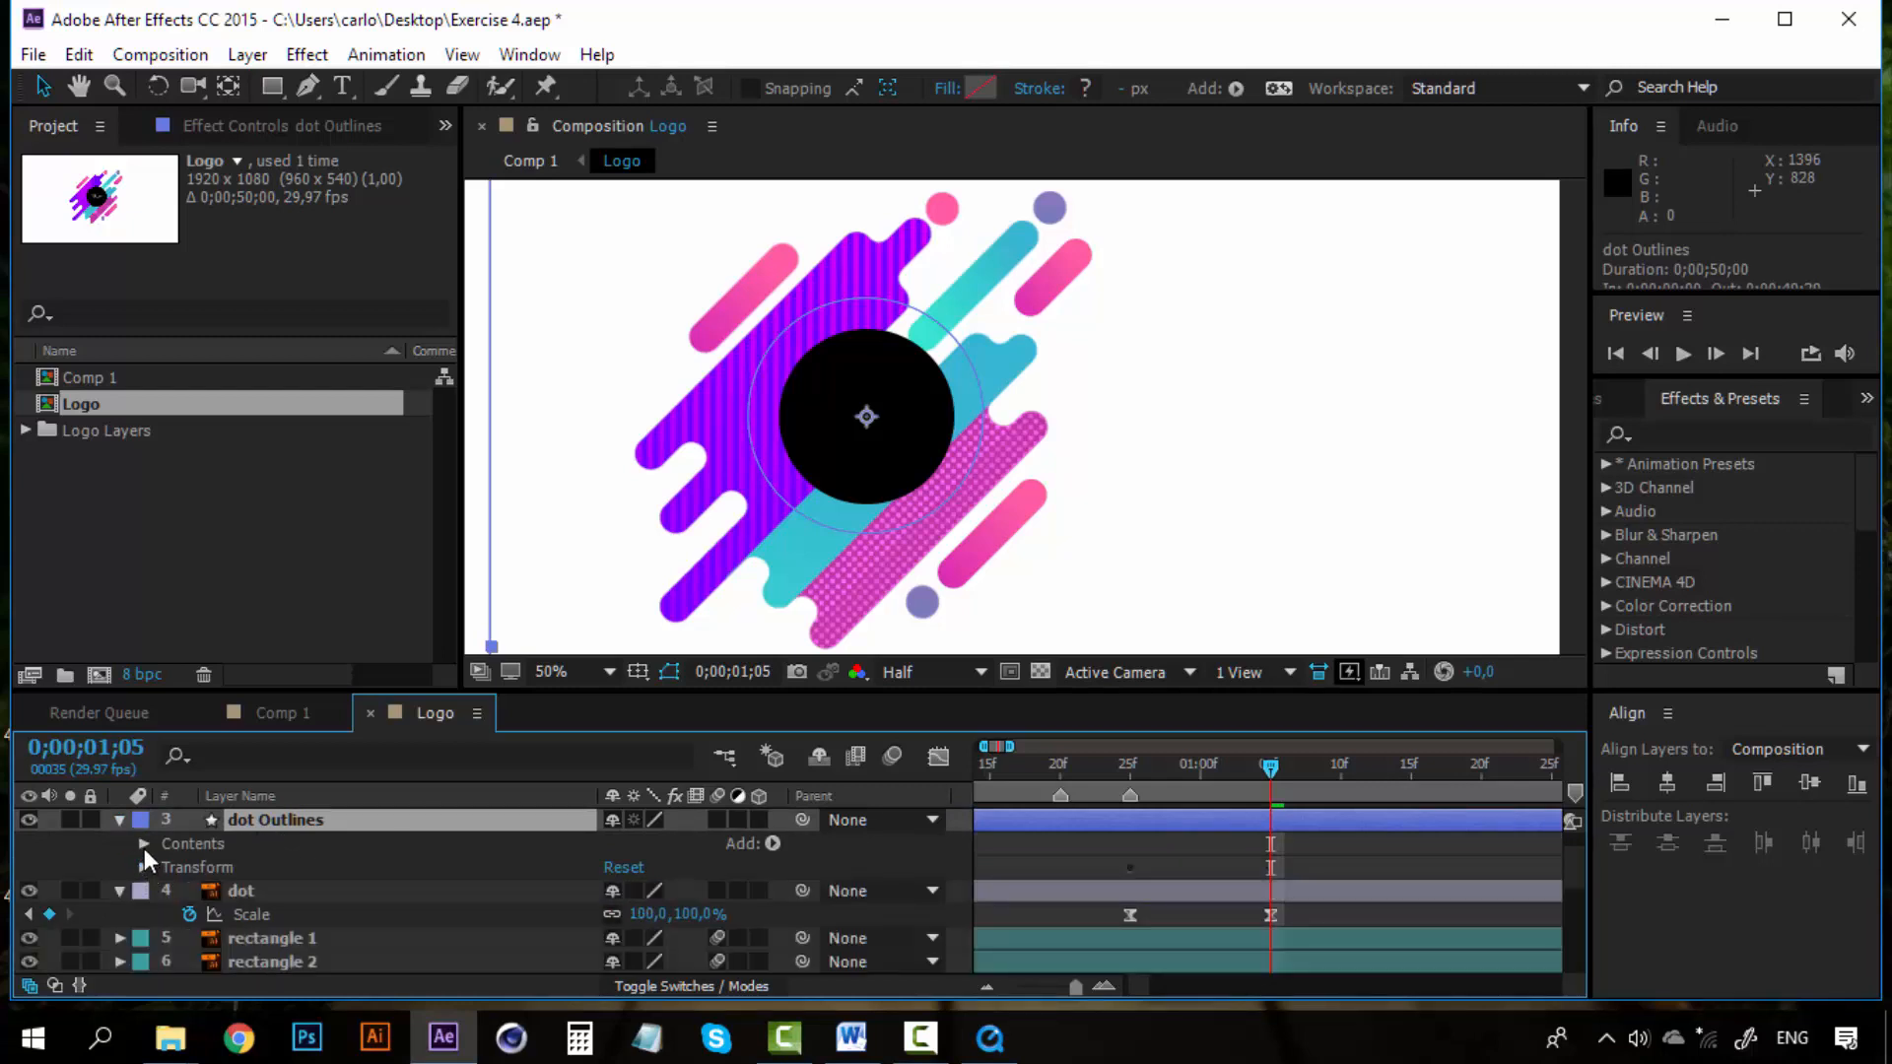
left_click(144, 844)
left_click(166, 867)
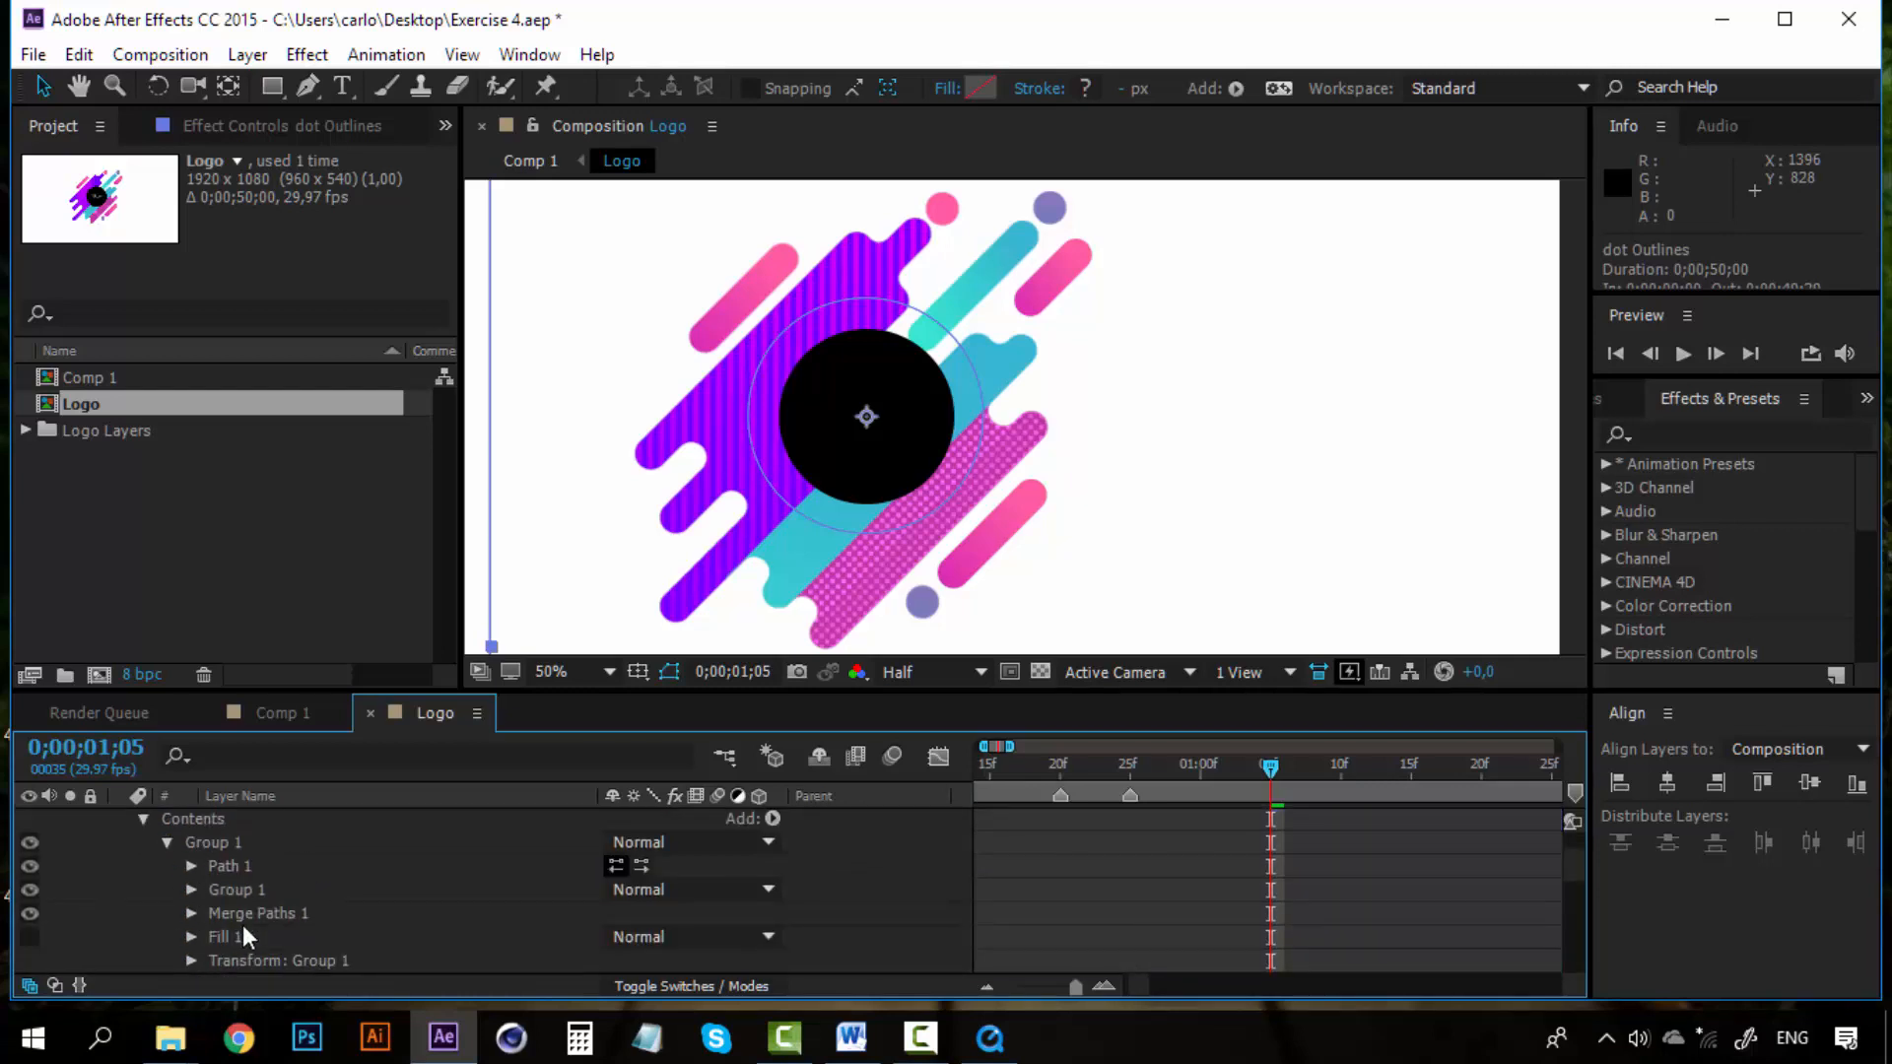
left_click(239, 871)
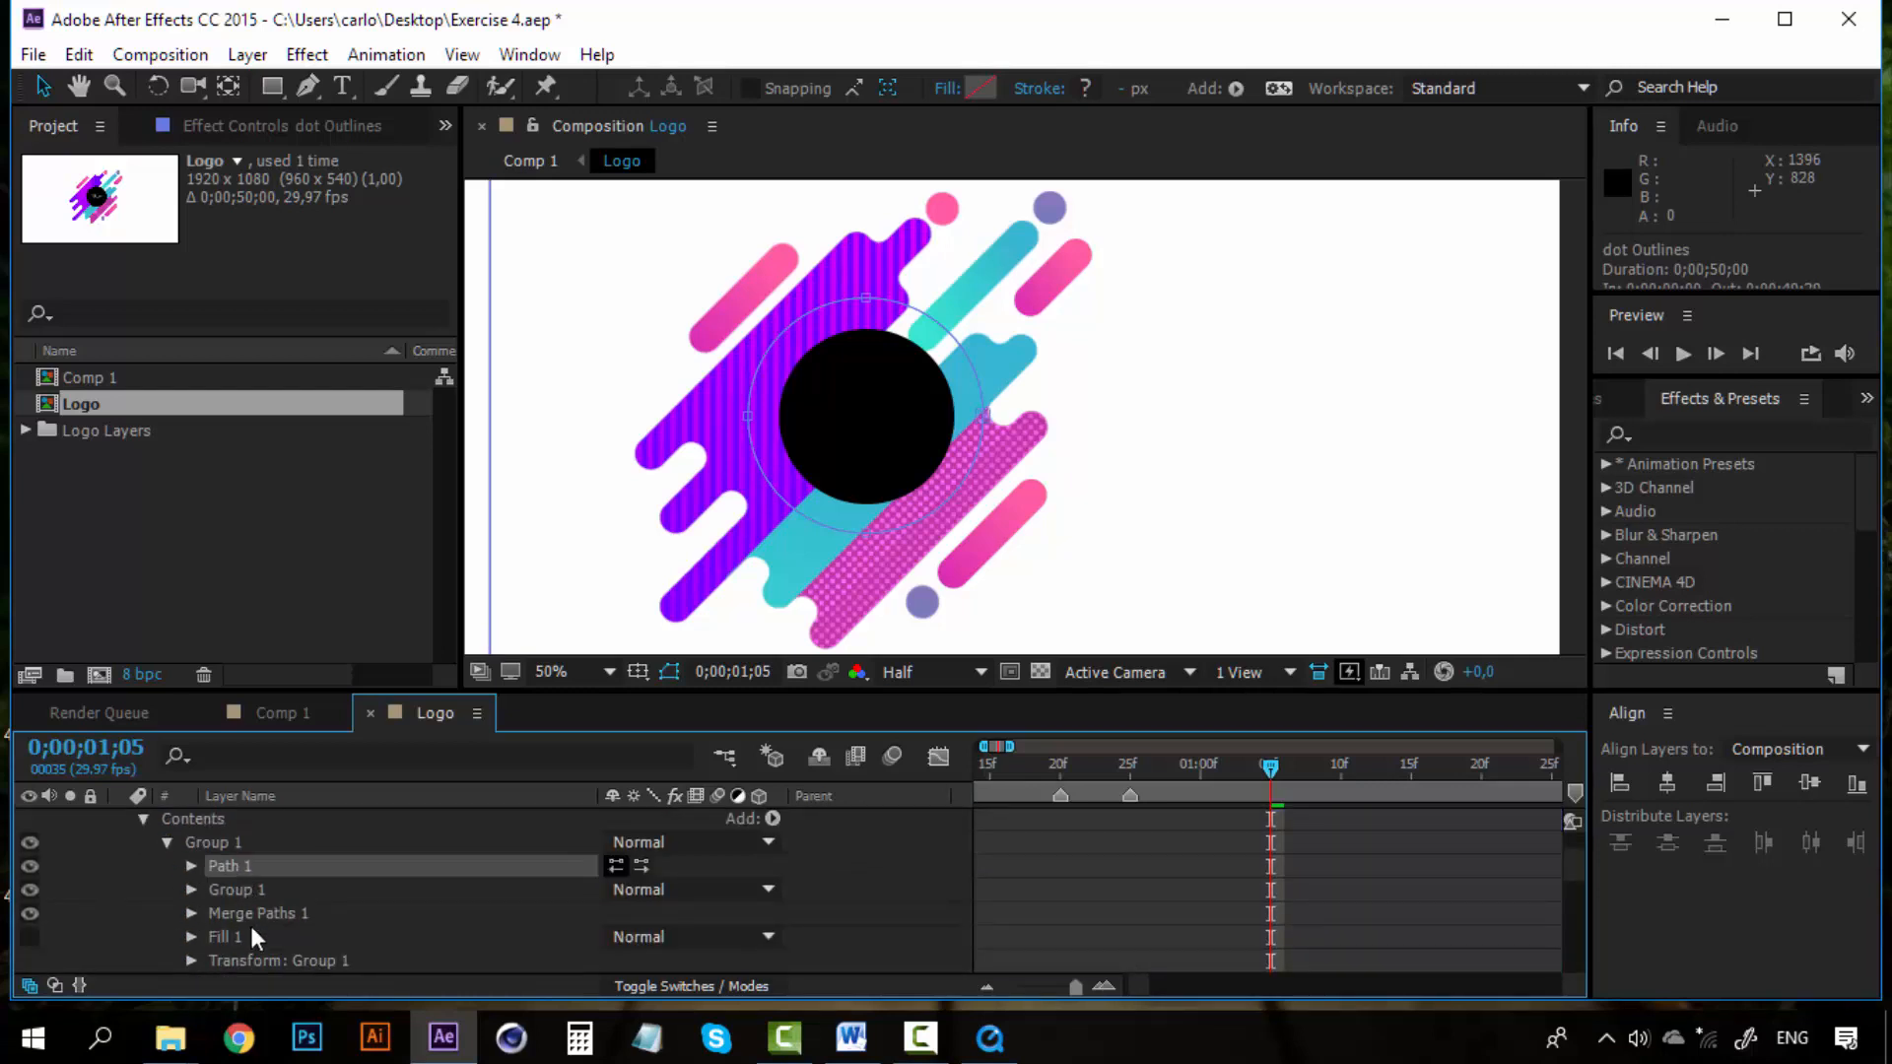
Step: Add a Stroke to Group 1 in the dot Outlines layer's contents
scroll(251, 926, "down", 1)
scroll(251, 927, "up", 1)
scroll(327, 902, "up", 2)
scroll(327, 906, "down", 2)
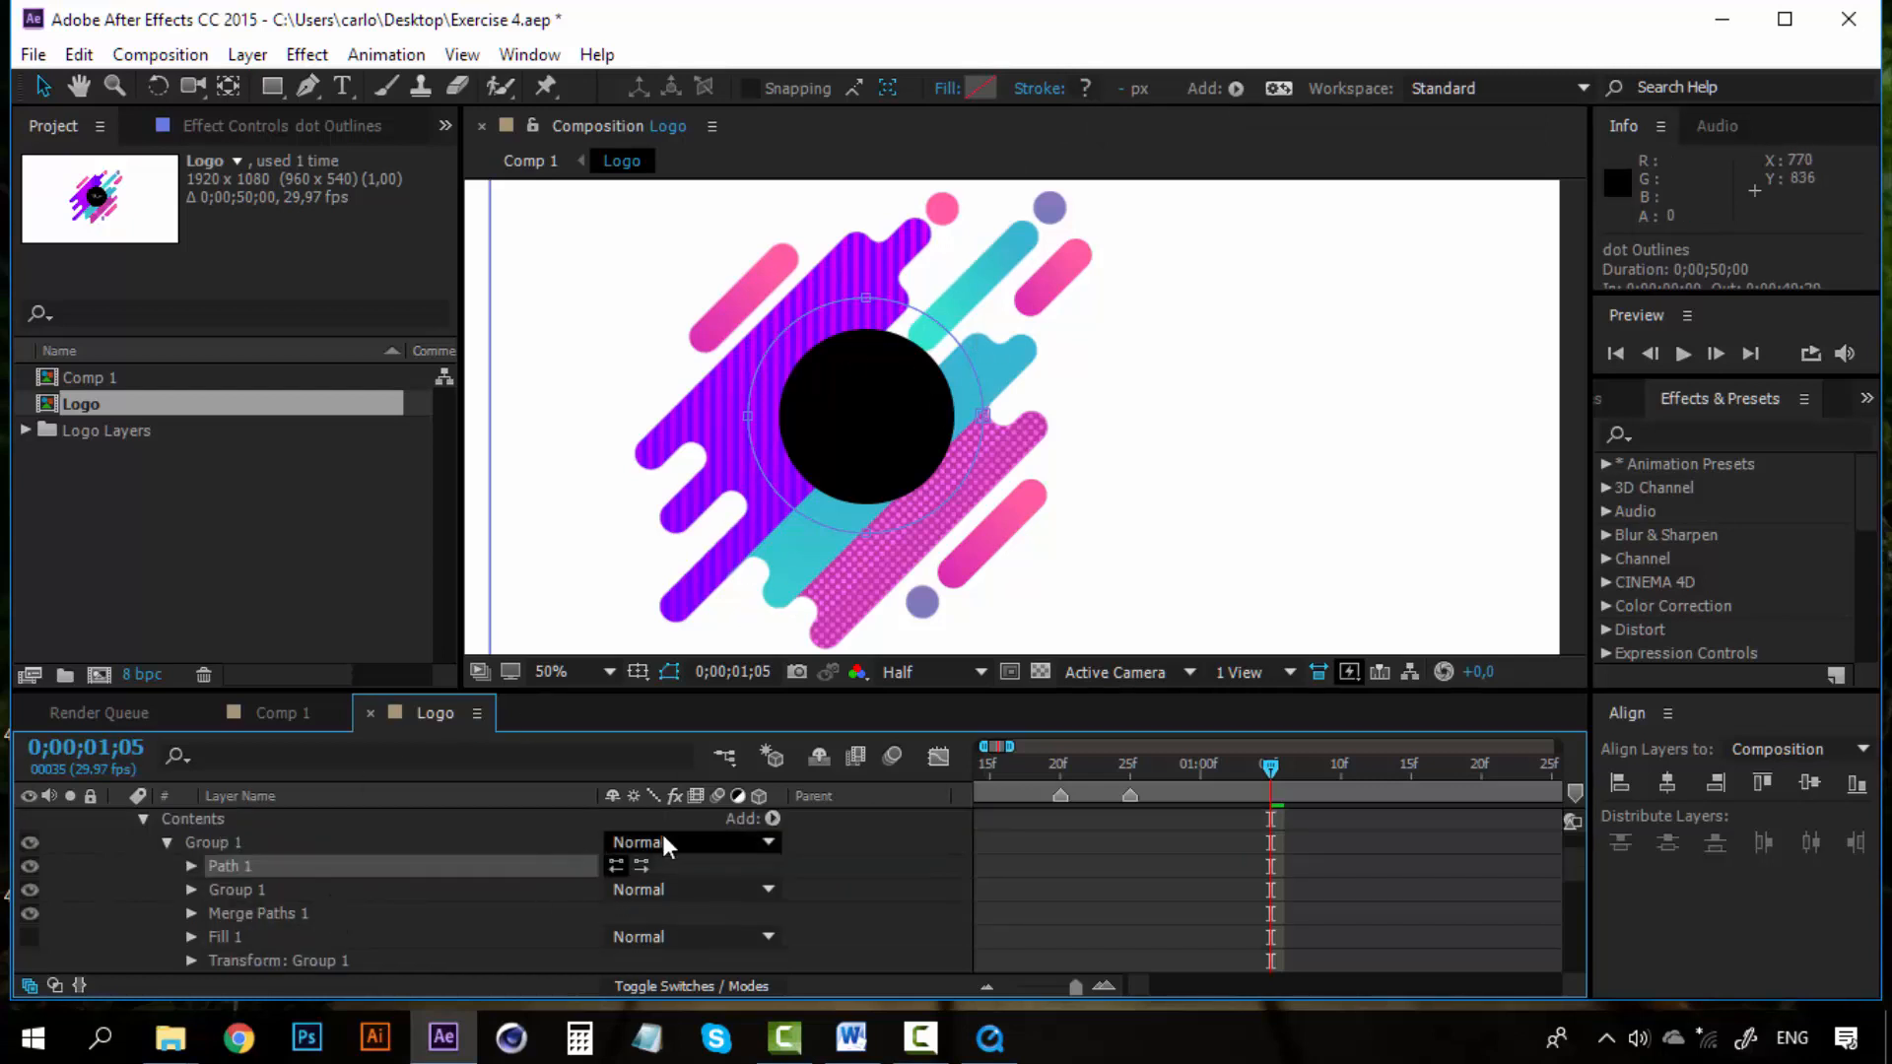
scroll(251, 859, "up", 2)
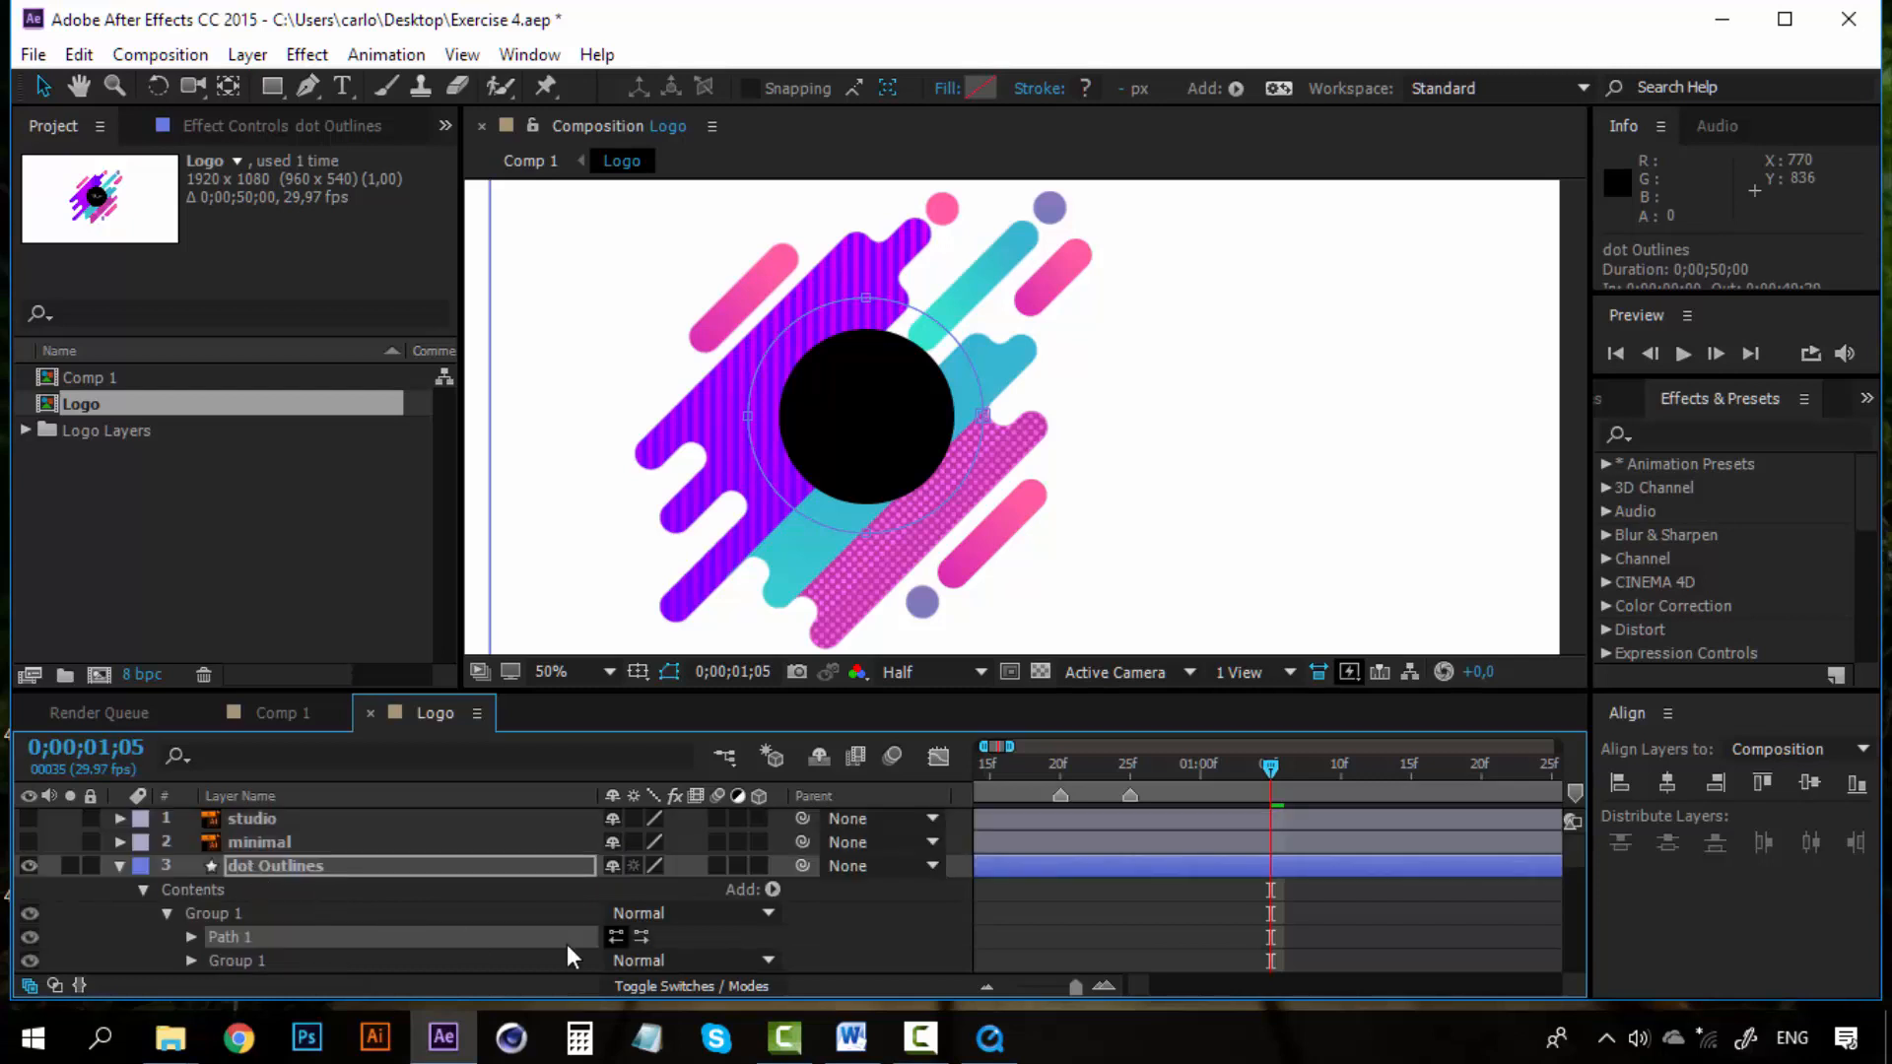
left_click(770, 889)
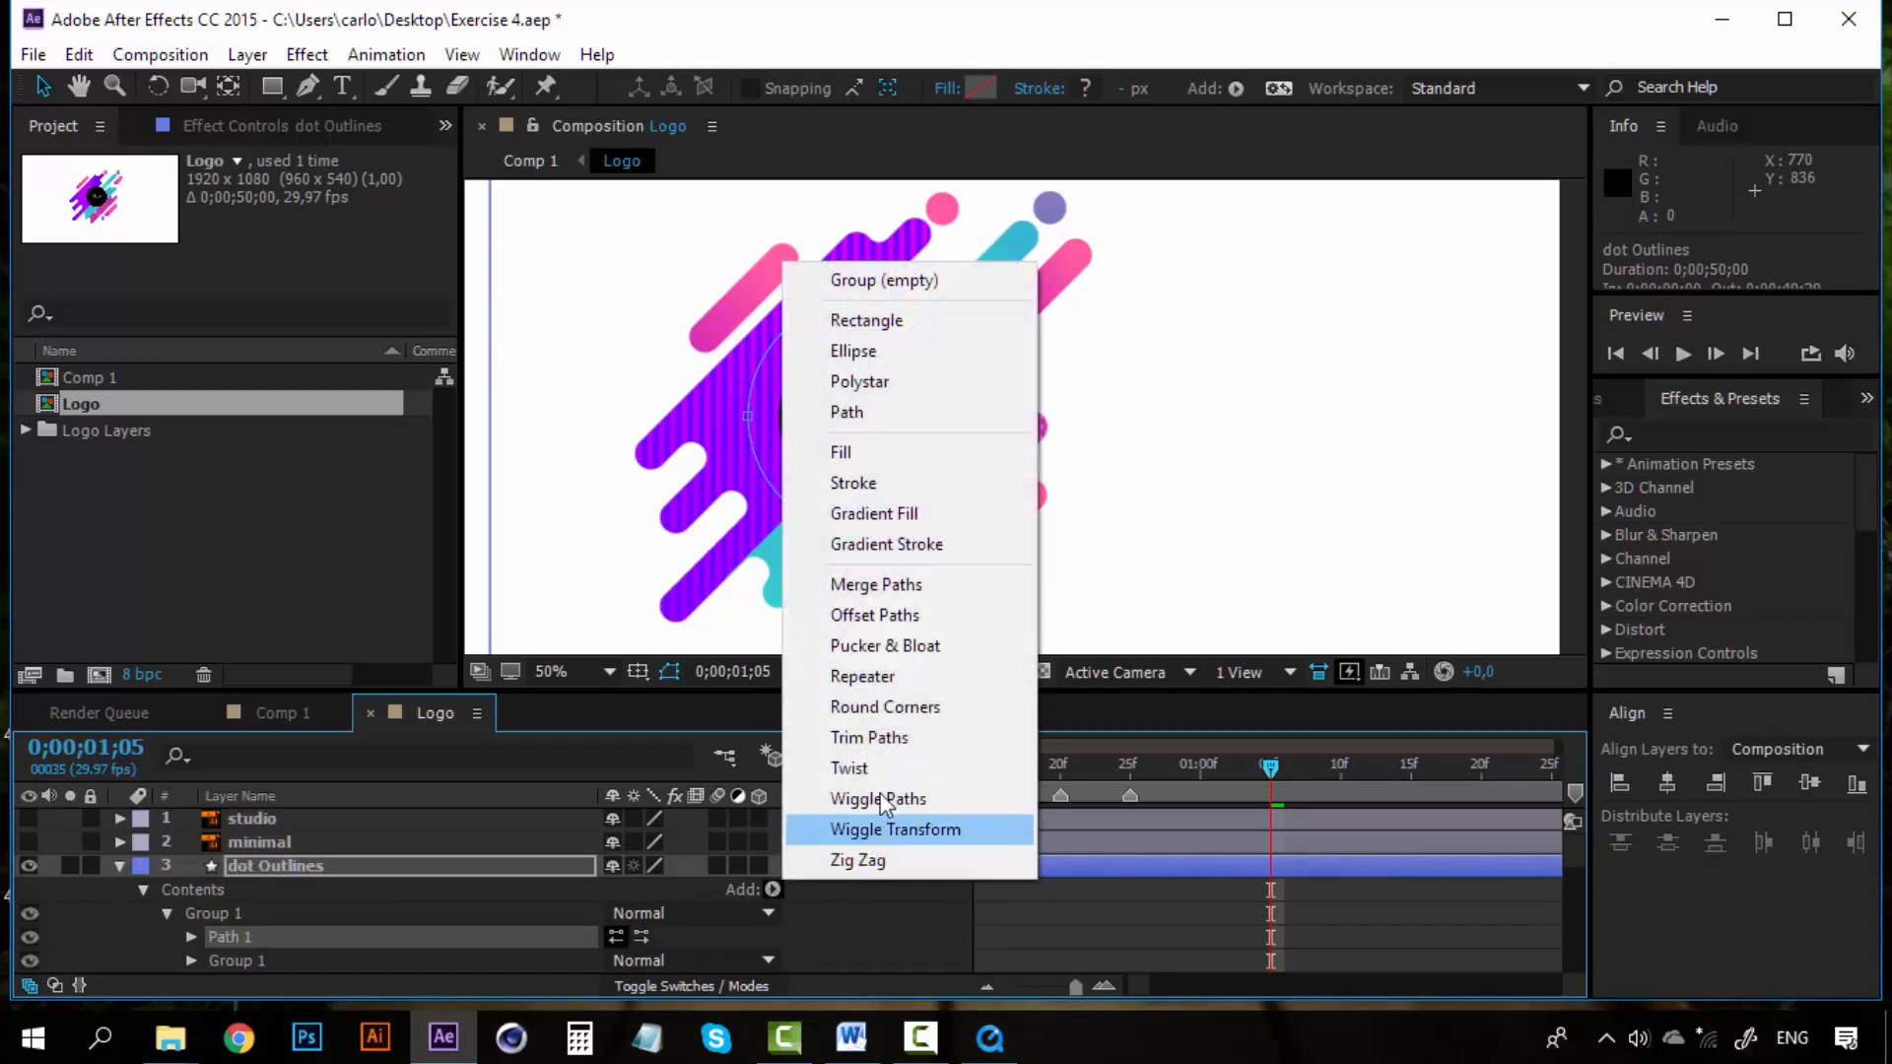
left_click(873, 485)
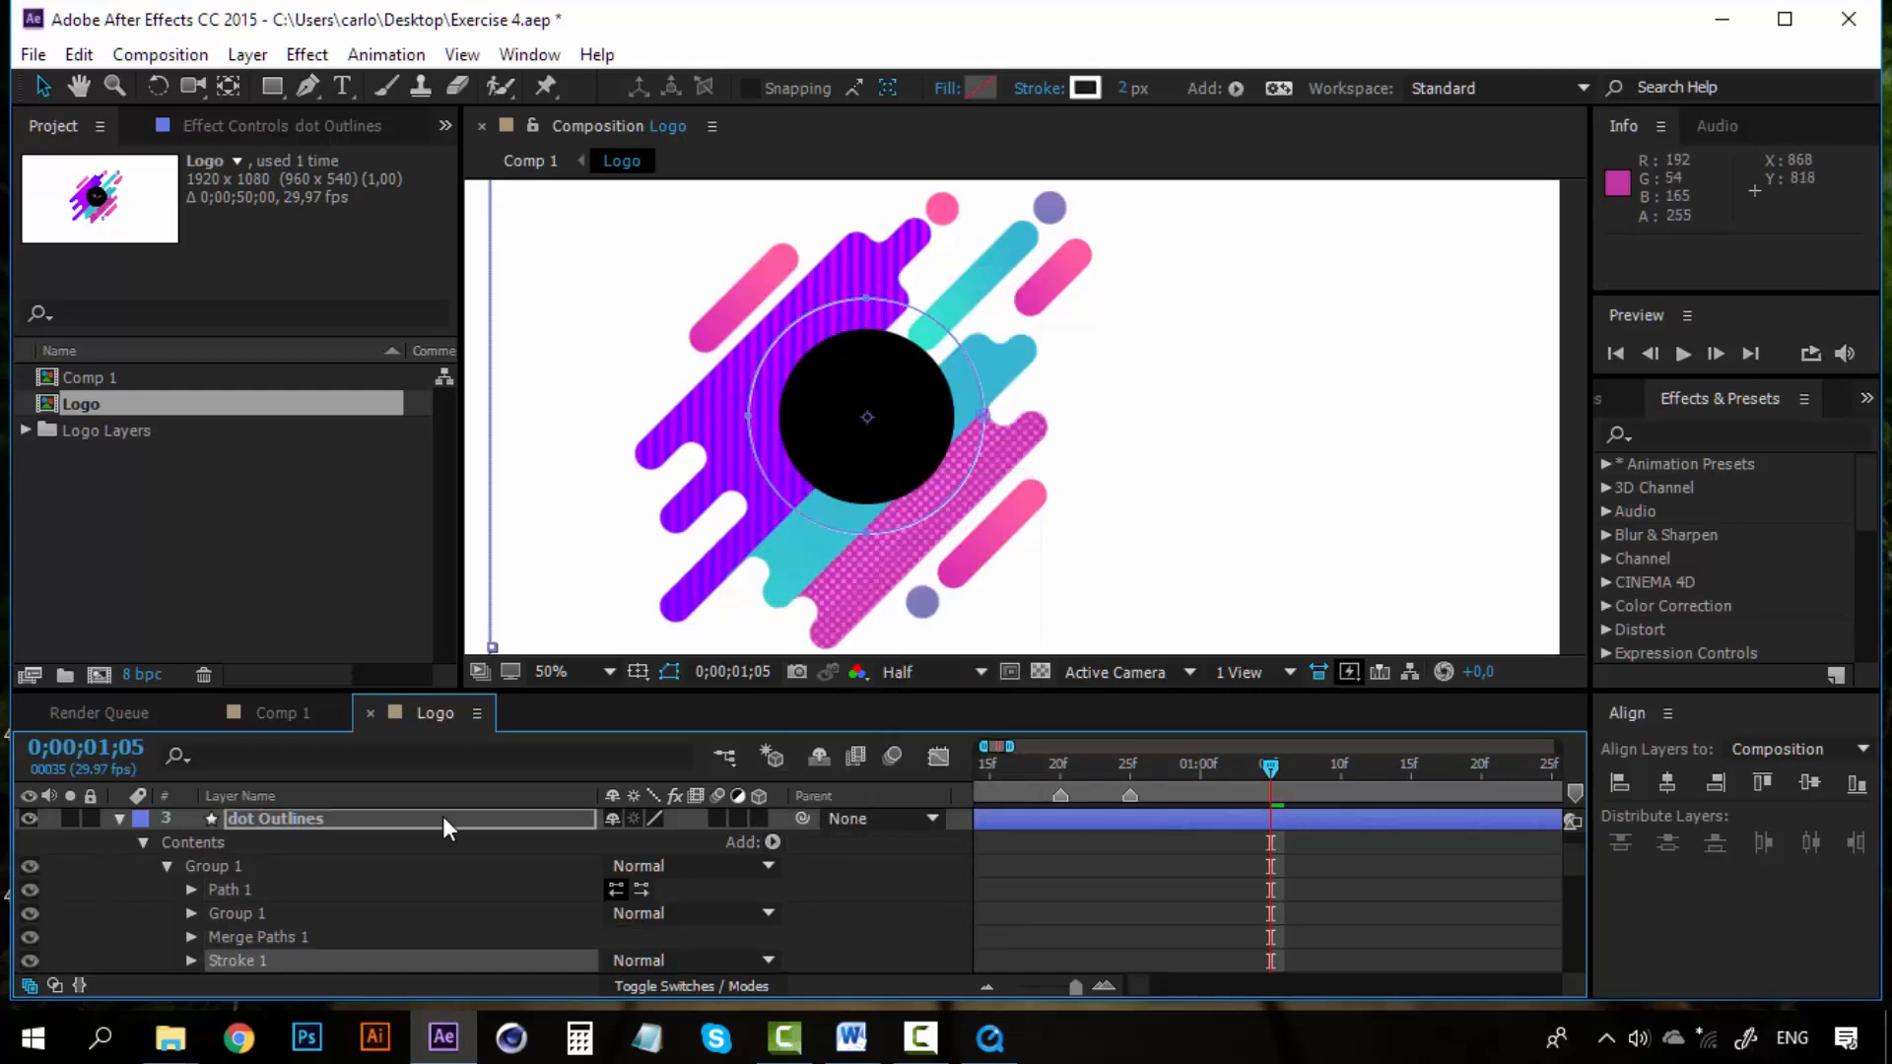
scroll(347, 921, "down", 1)
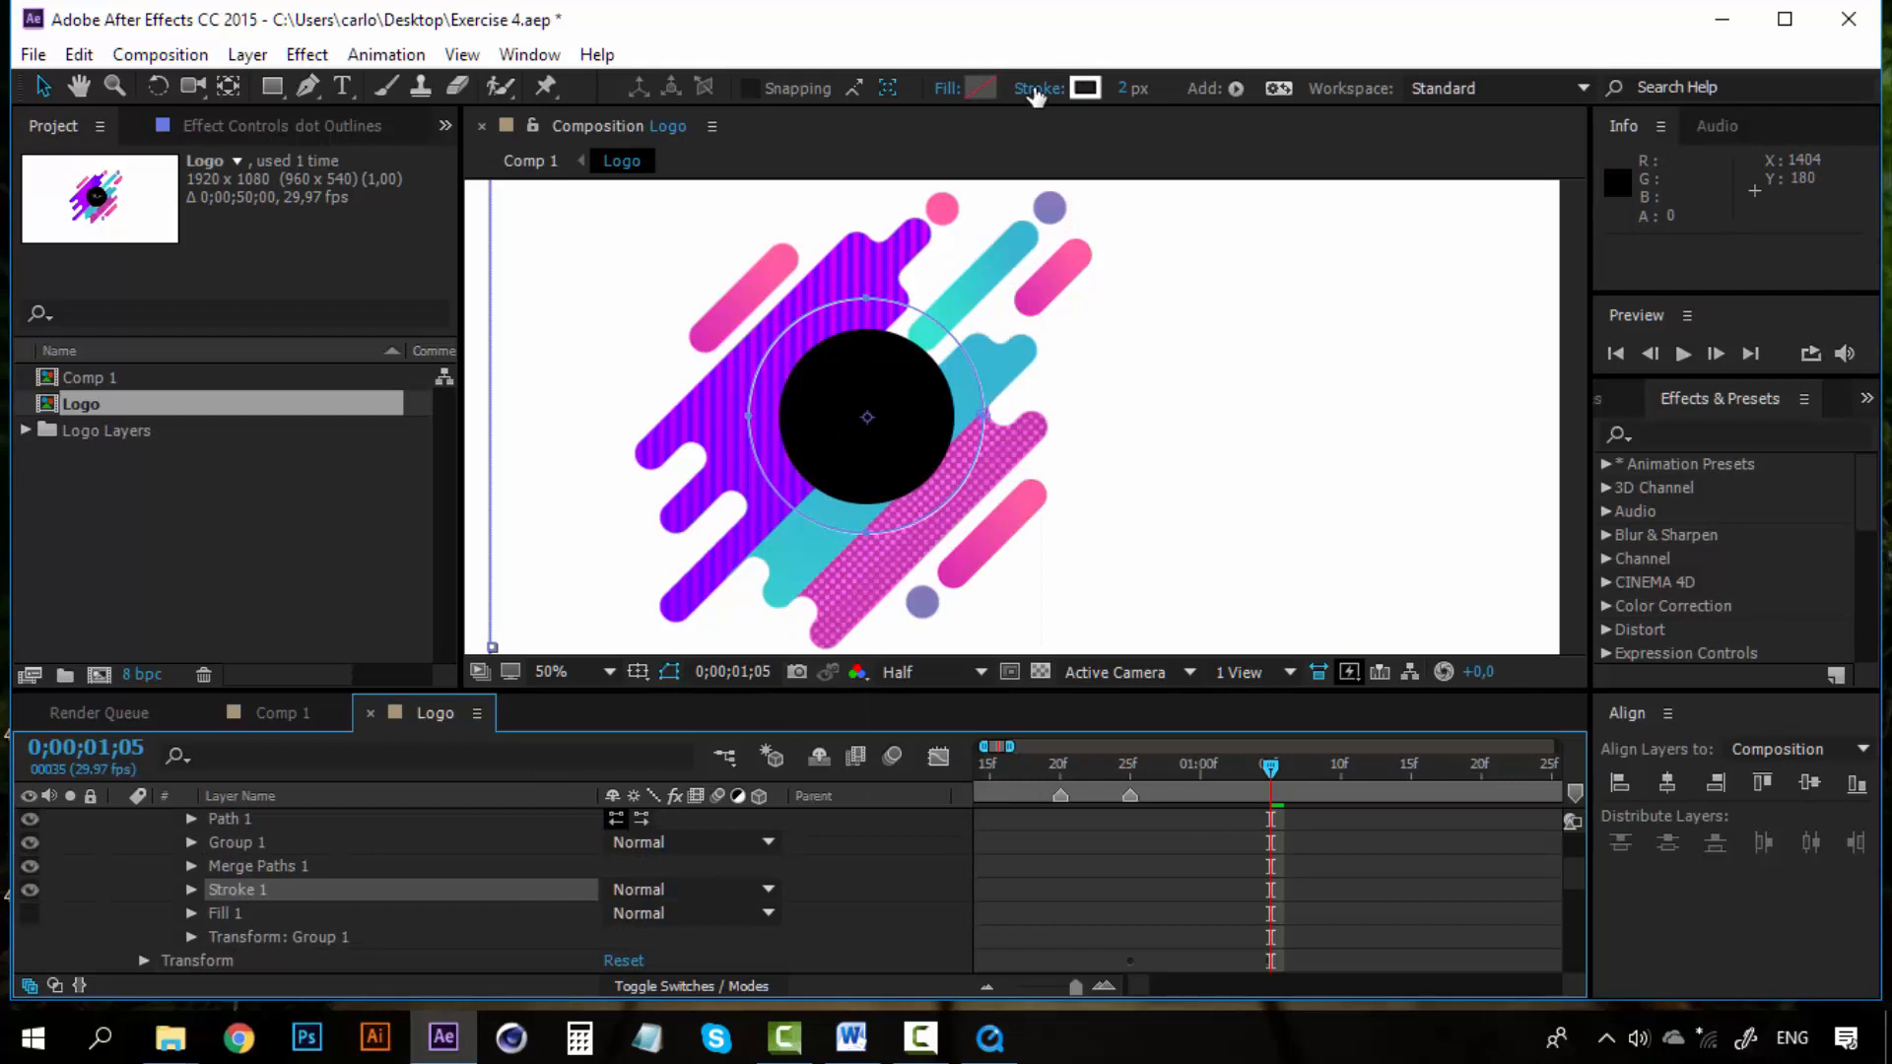
Step: Set the dot Outlines layer's stroke color to black (000000)
left_click(1084, 90)
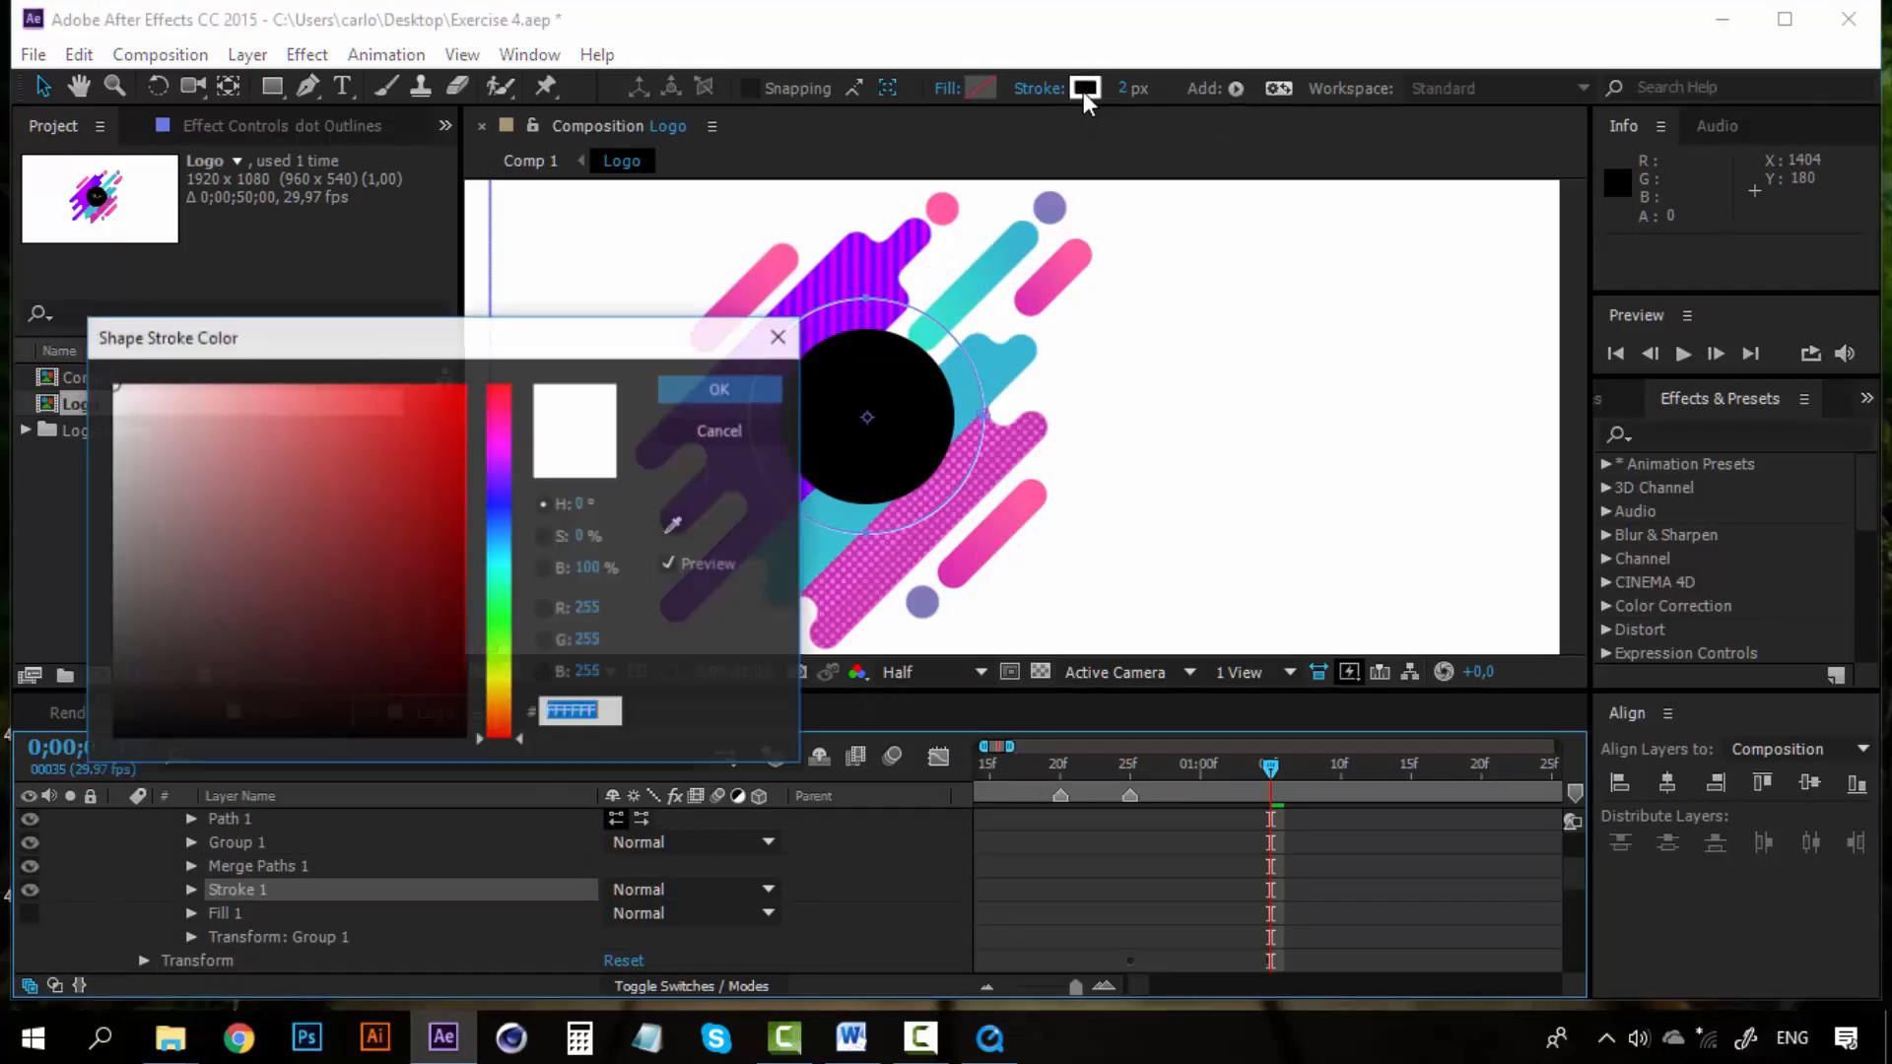
left_click_drag(228, 663, 110, 741)
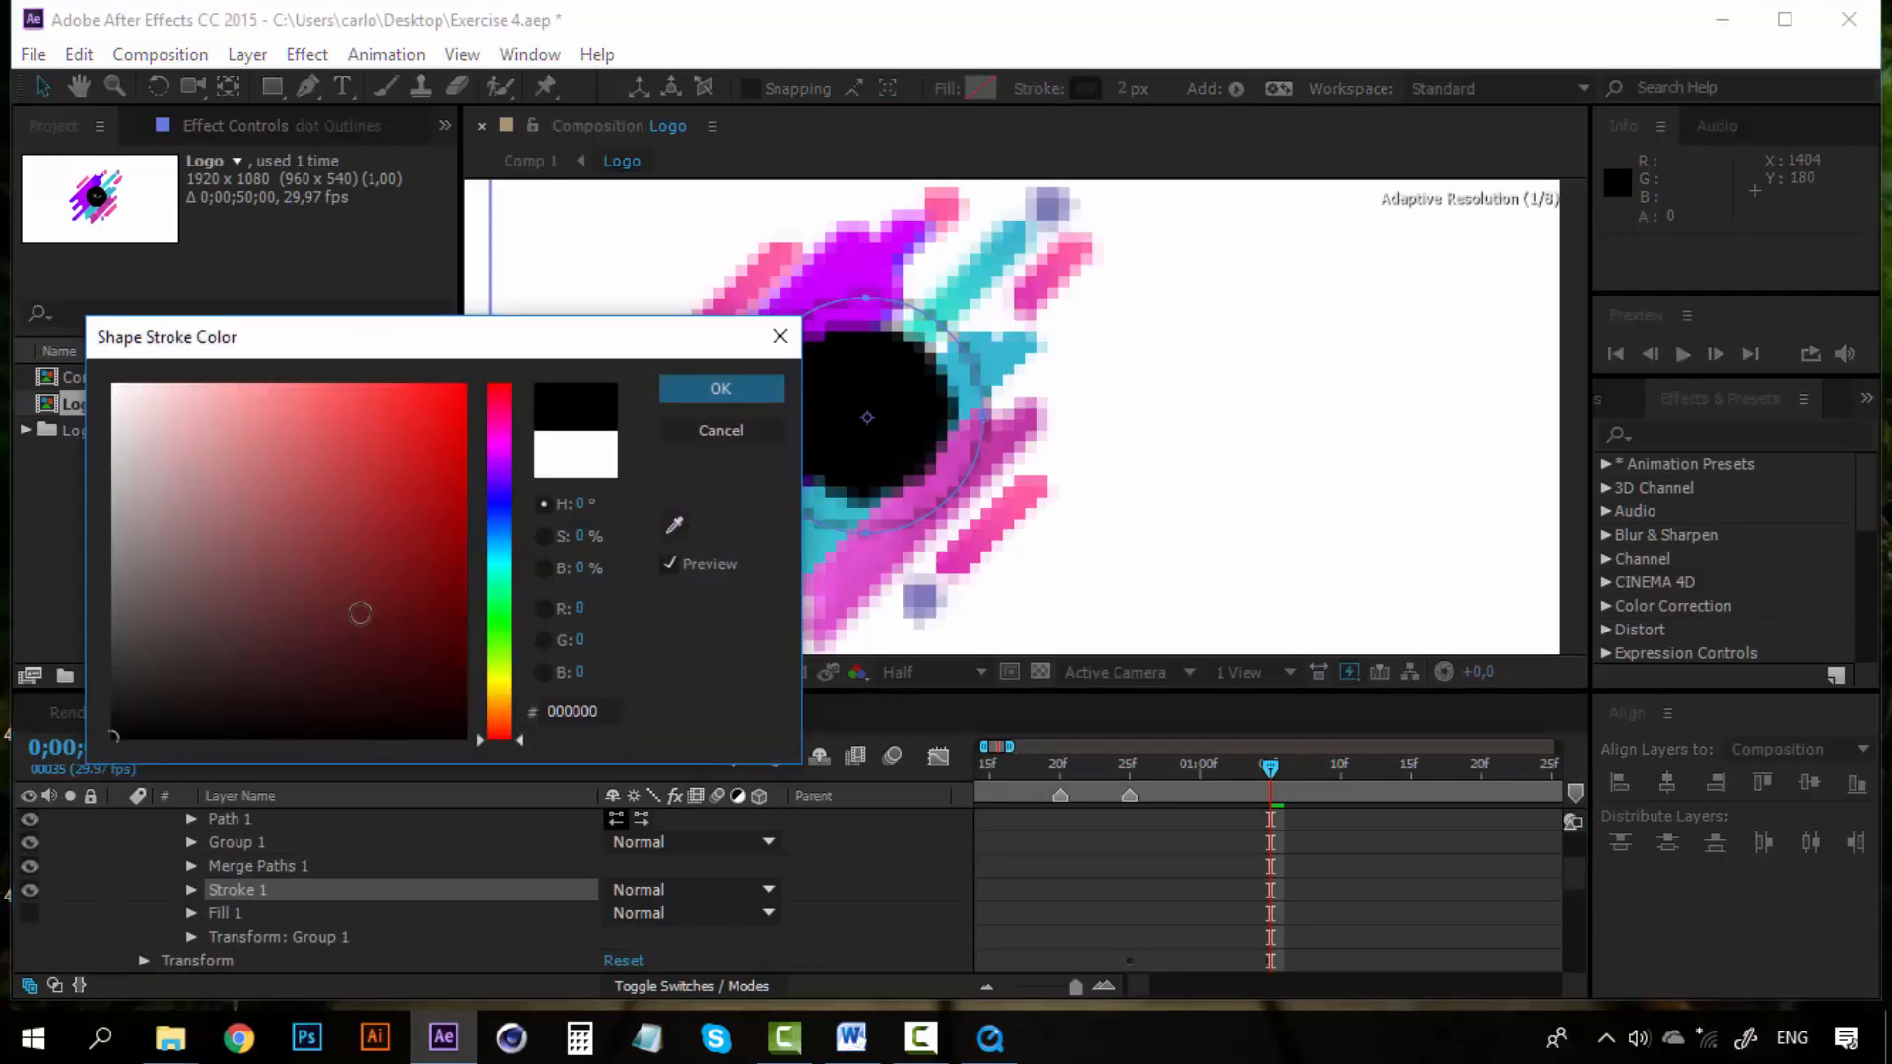
left_click(691, 387)
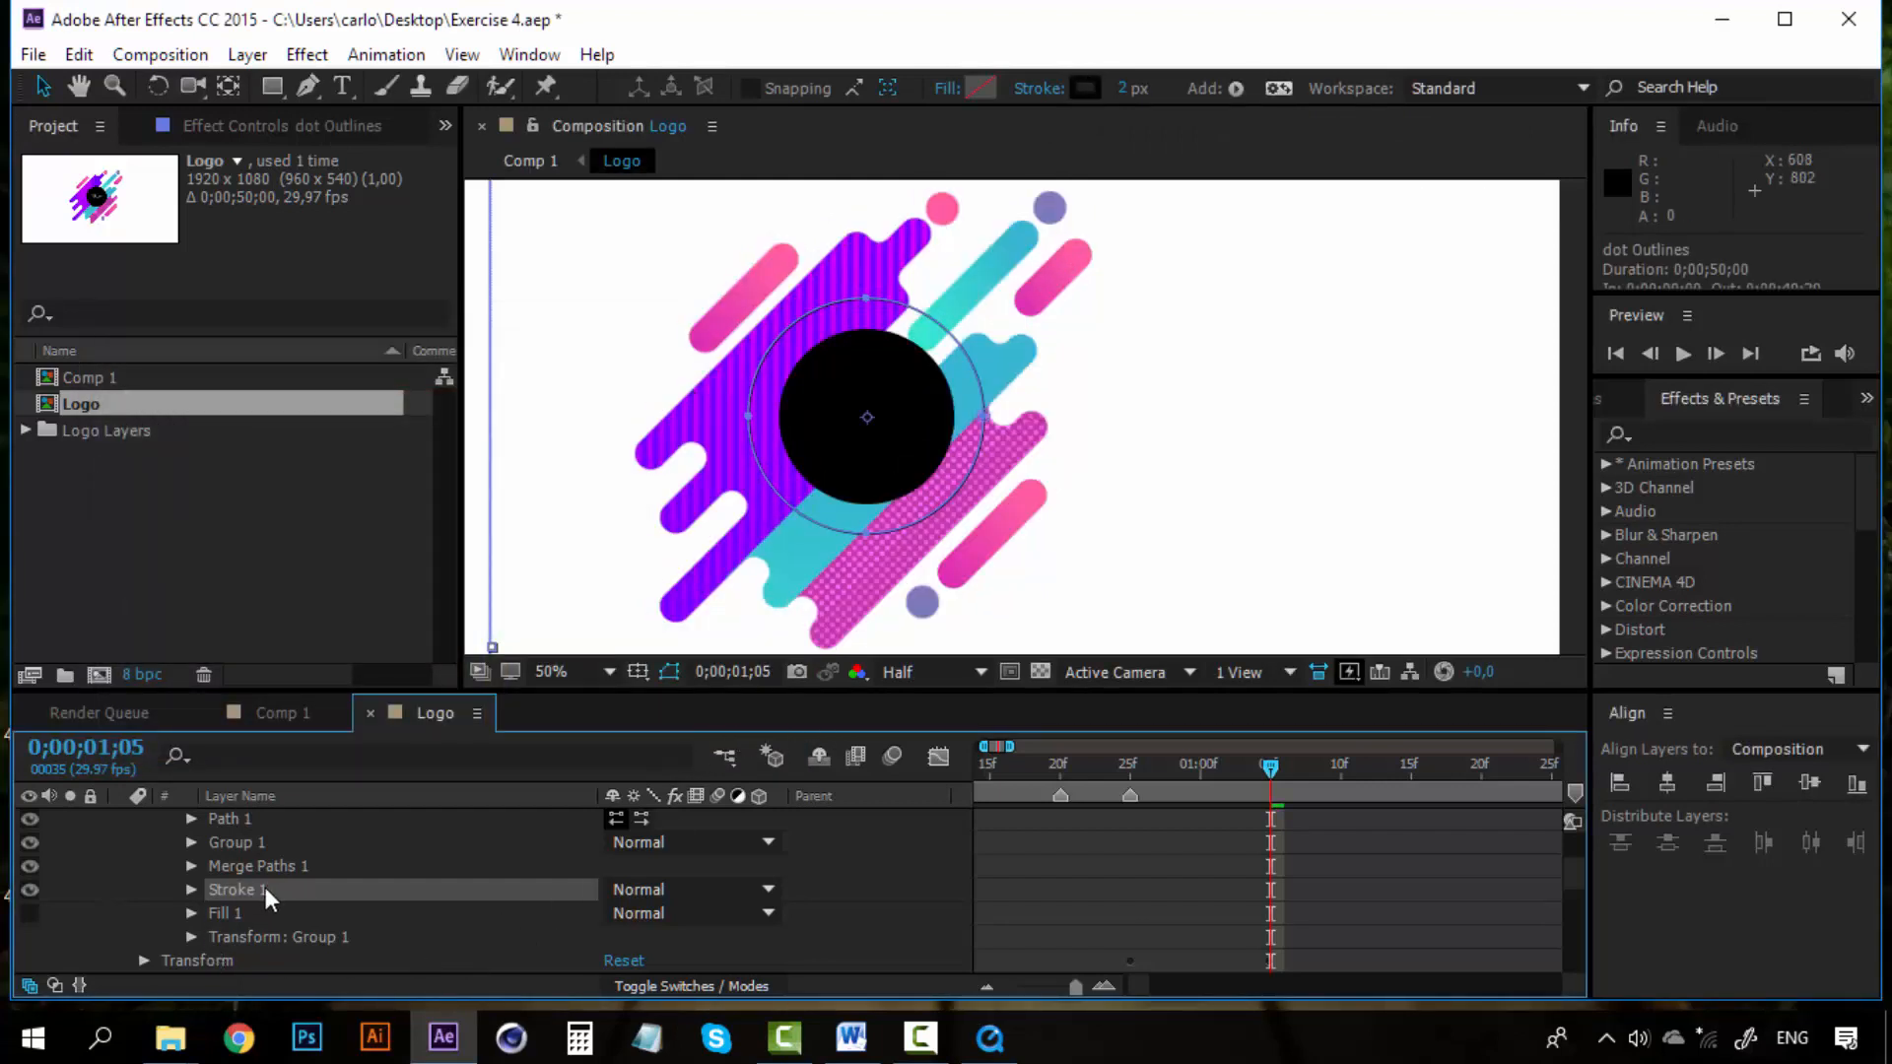
Step: Expand Stroke 1 and add a Stroke Width keyframe at 0;00;00;25, in line with the dot layer's first Scale keyframe
left_click(192, 889)
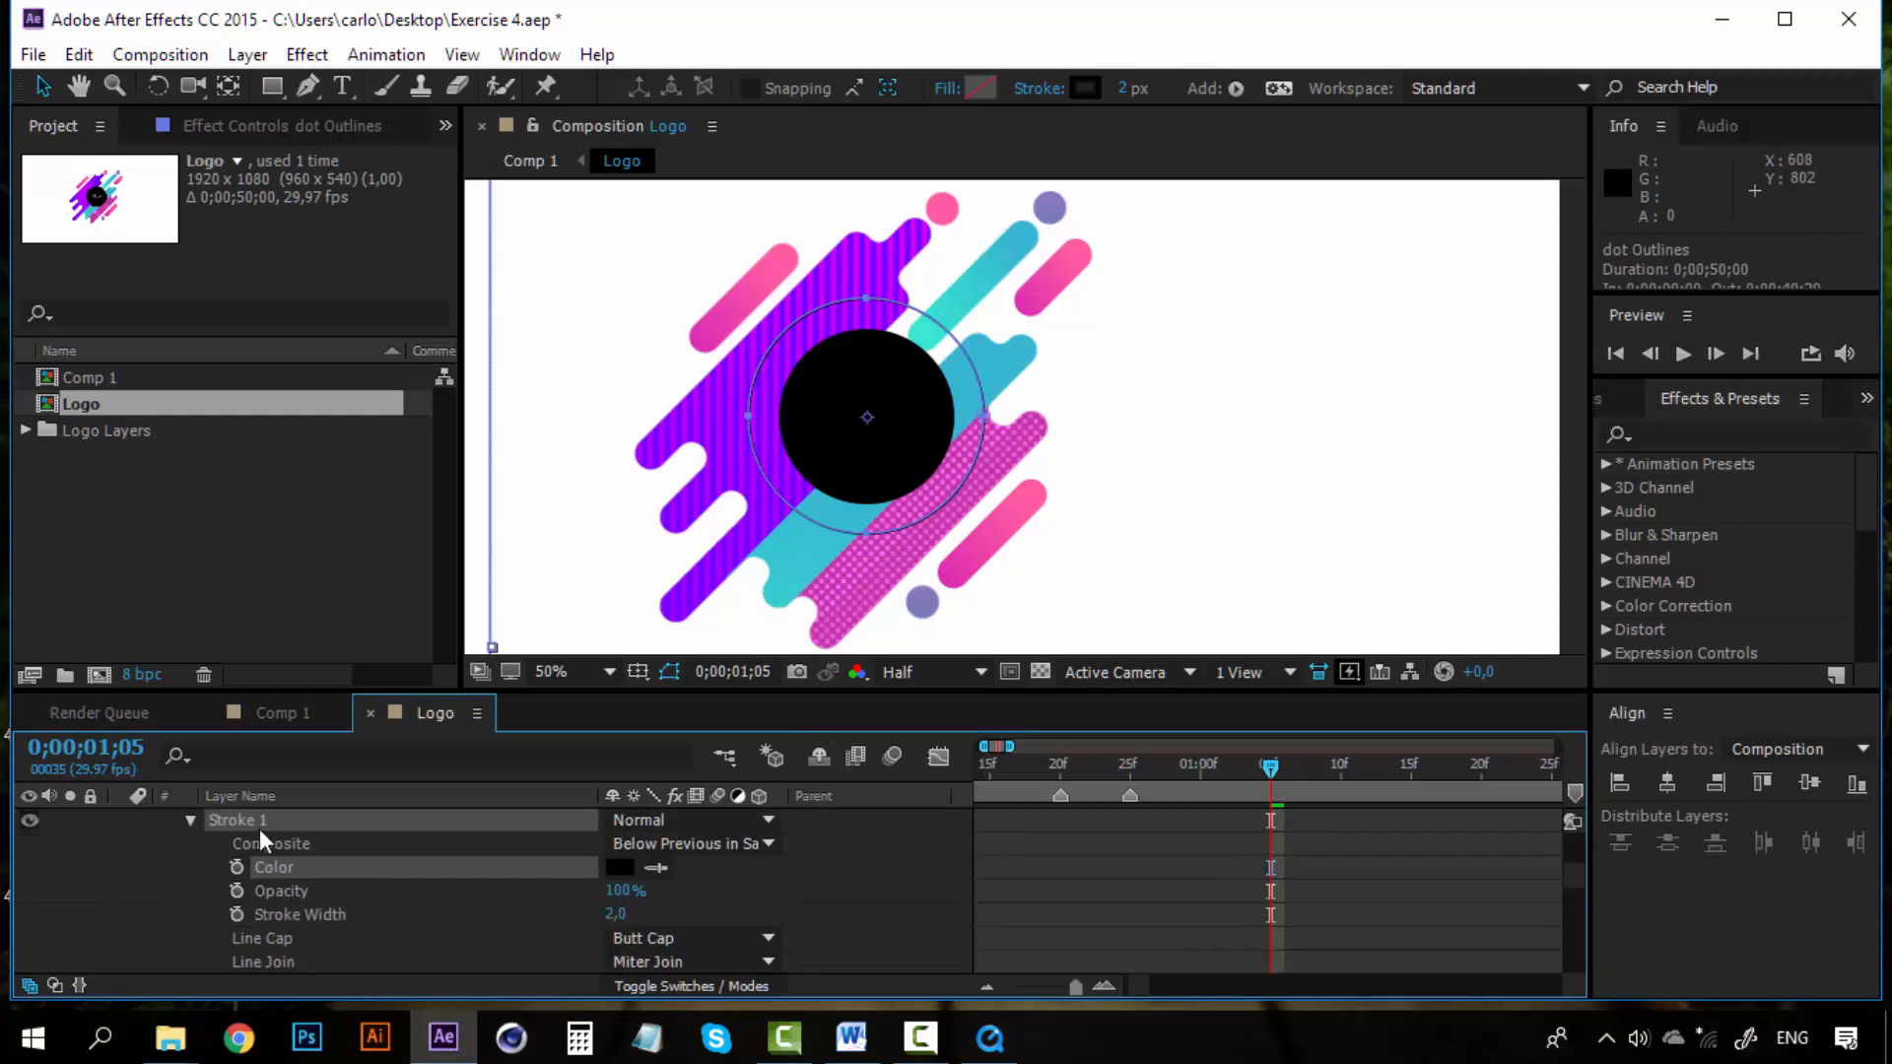
left_click(299, 912)
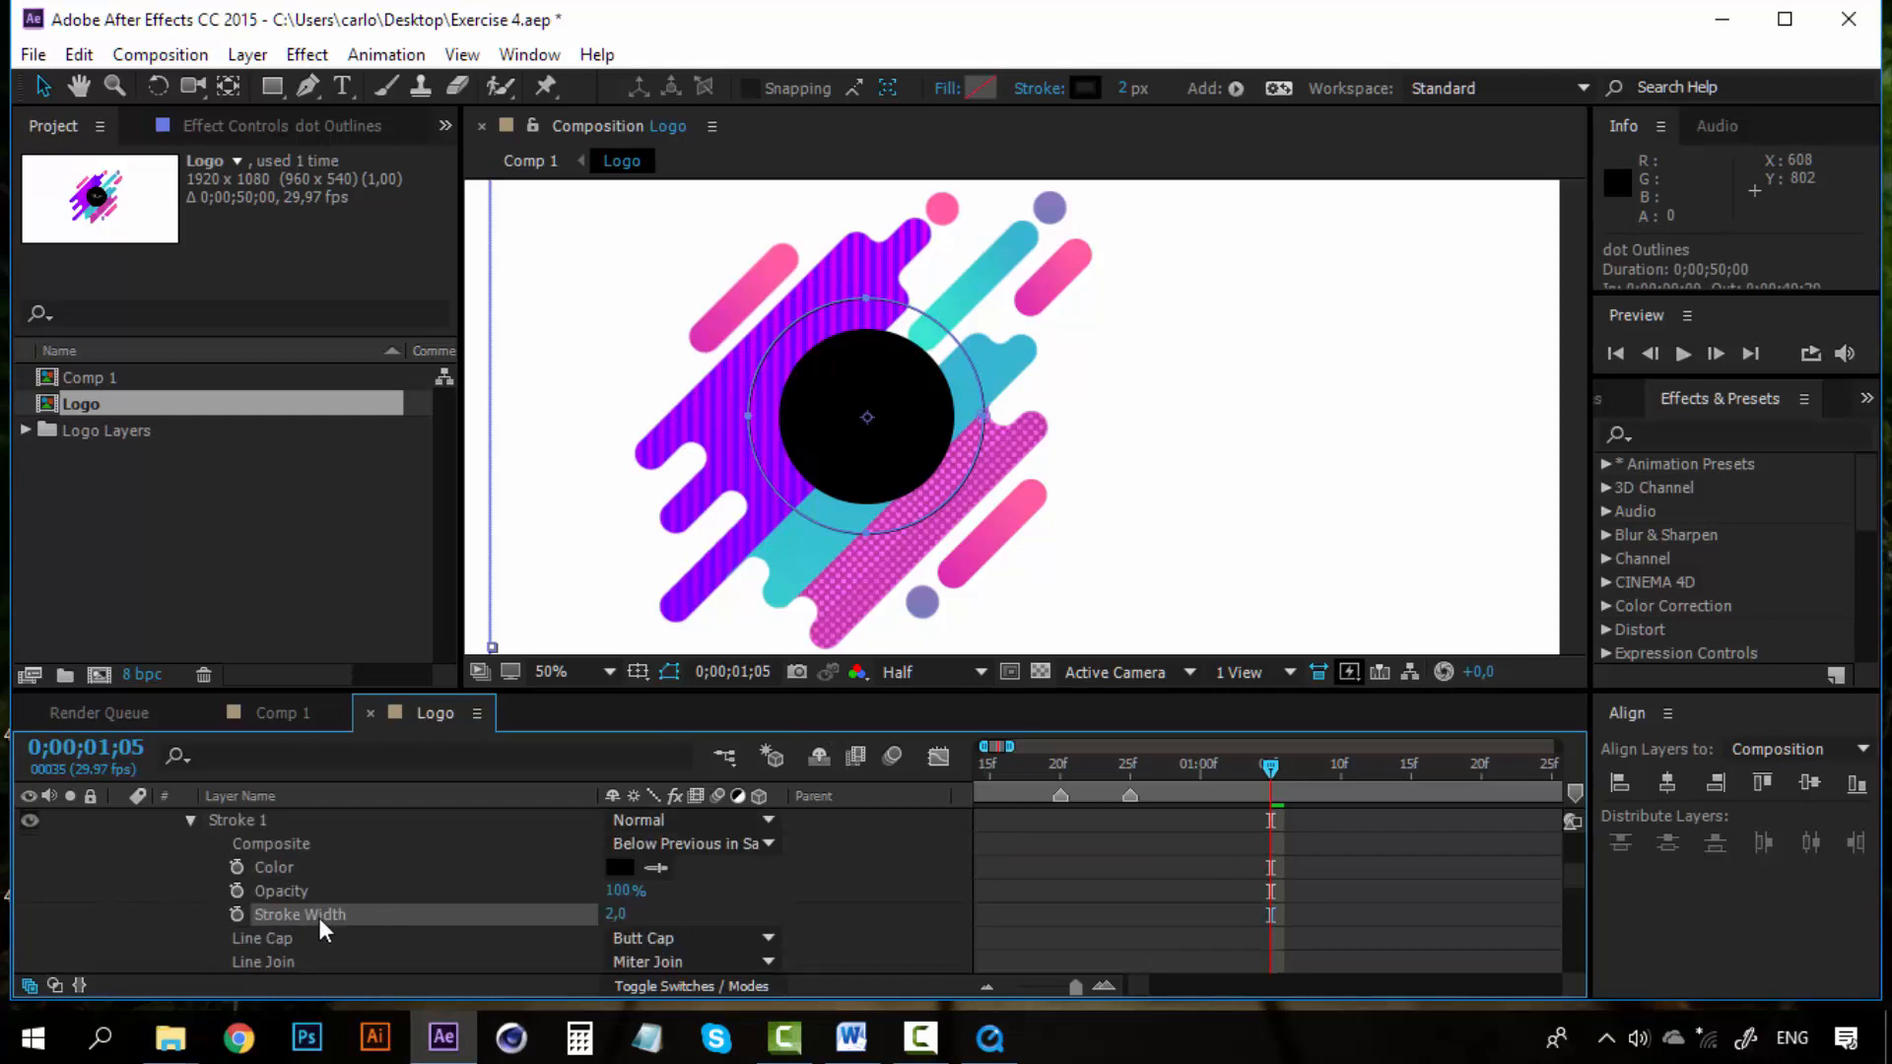
scroll(1157, 842, "down", 1)
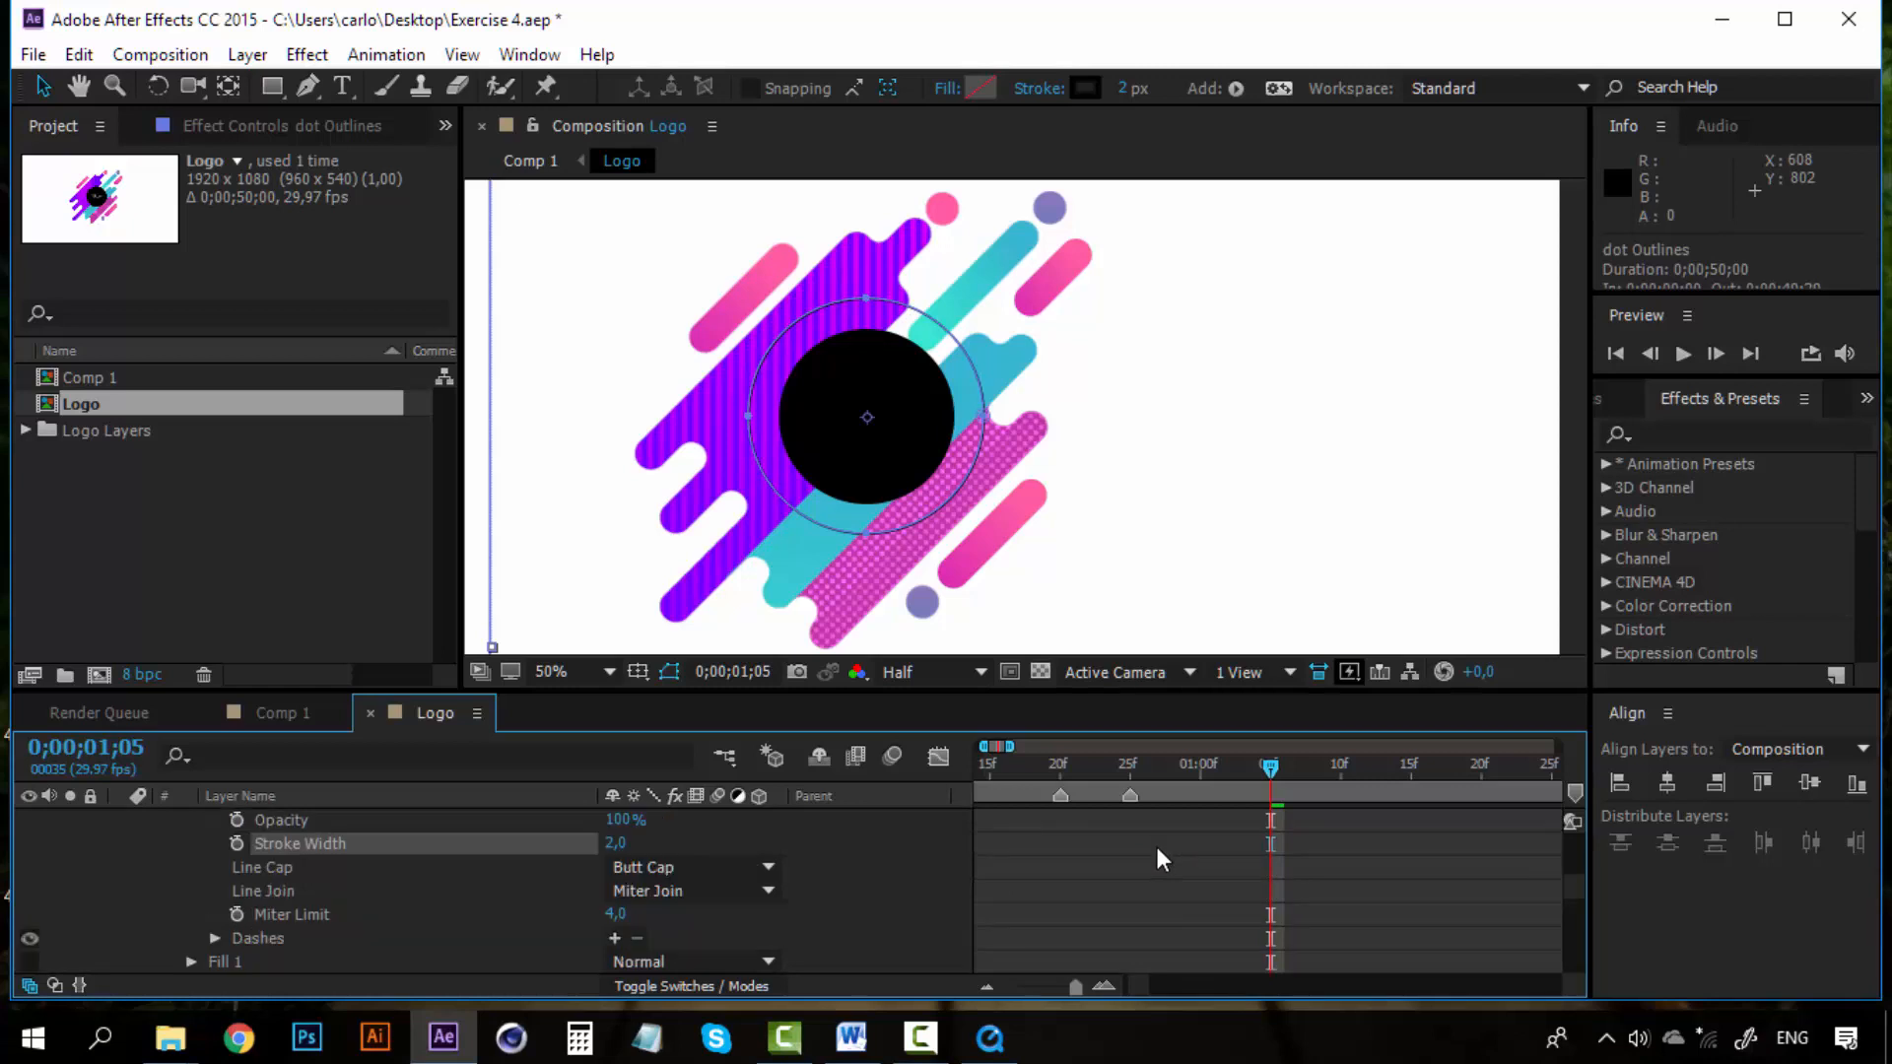
scroll(1144, 867, "down", 1)
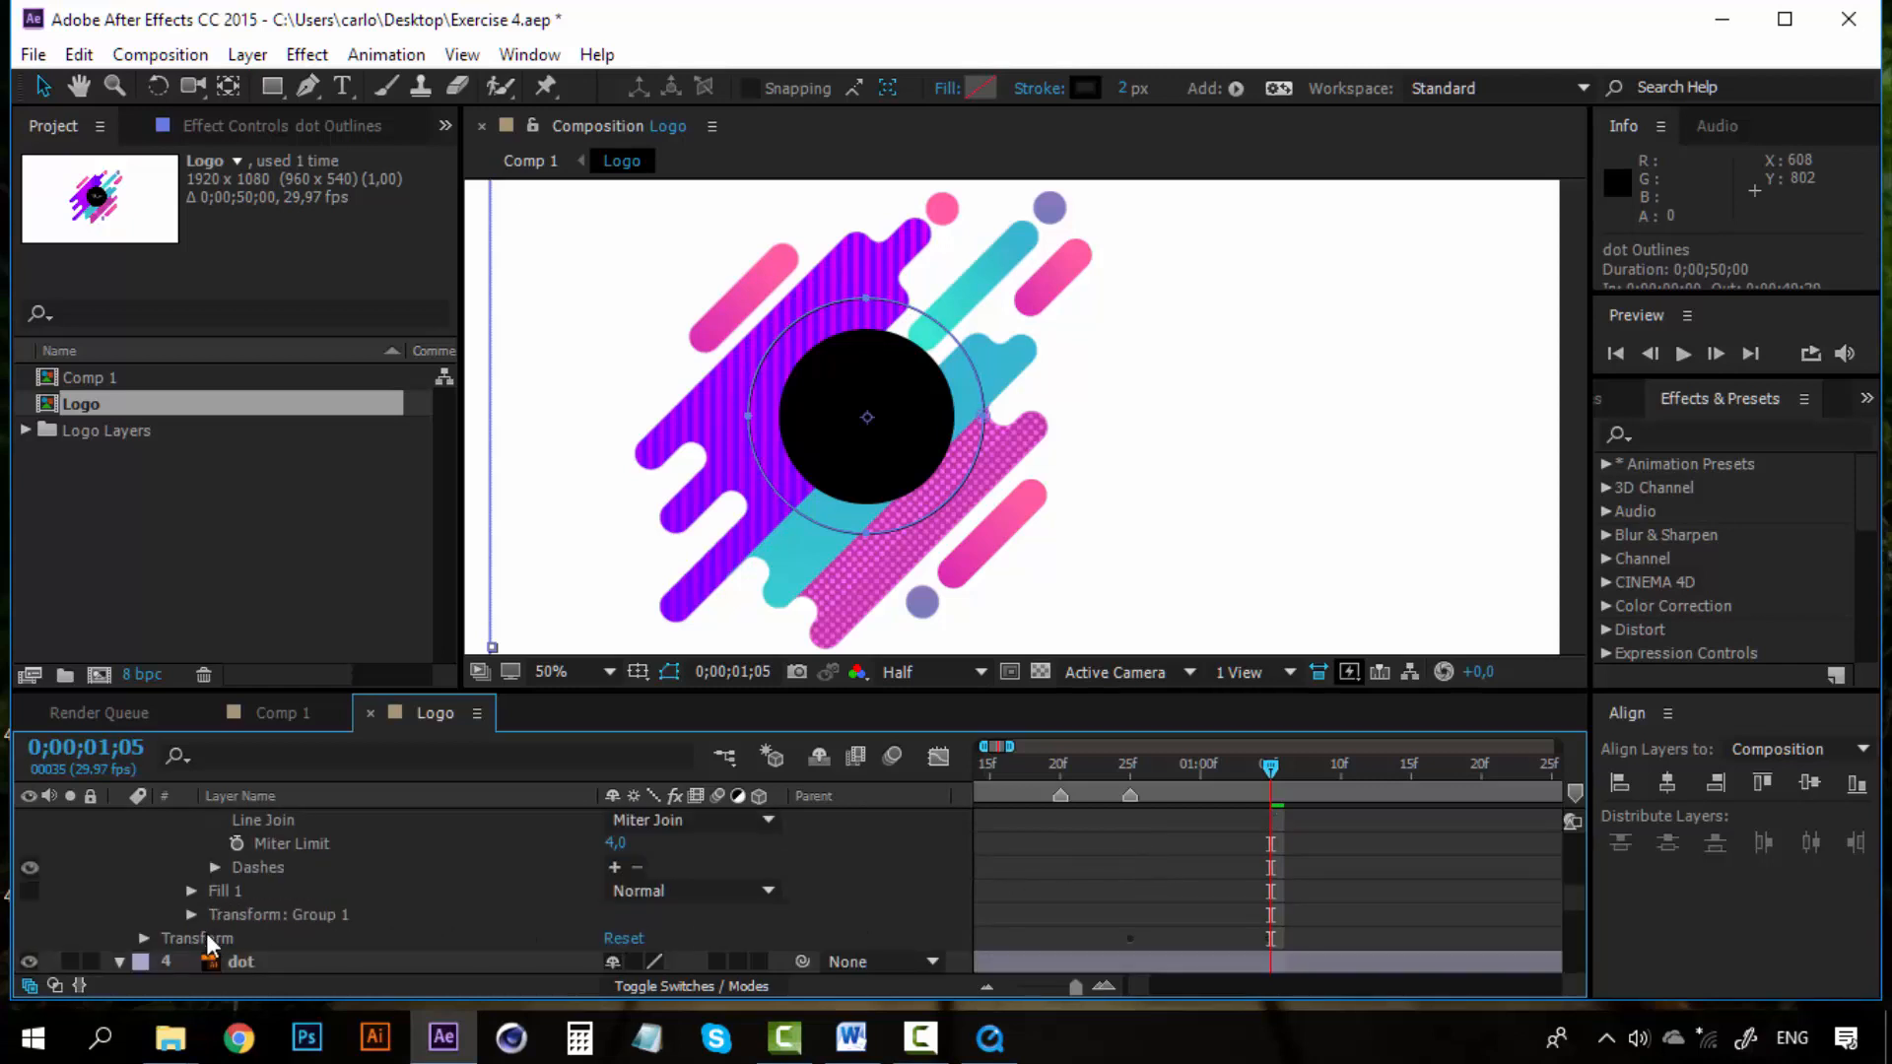
scroll(289, 914, "down", 1)
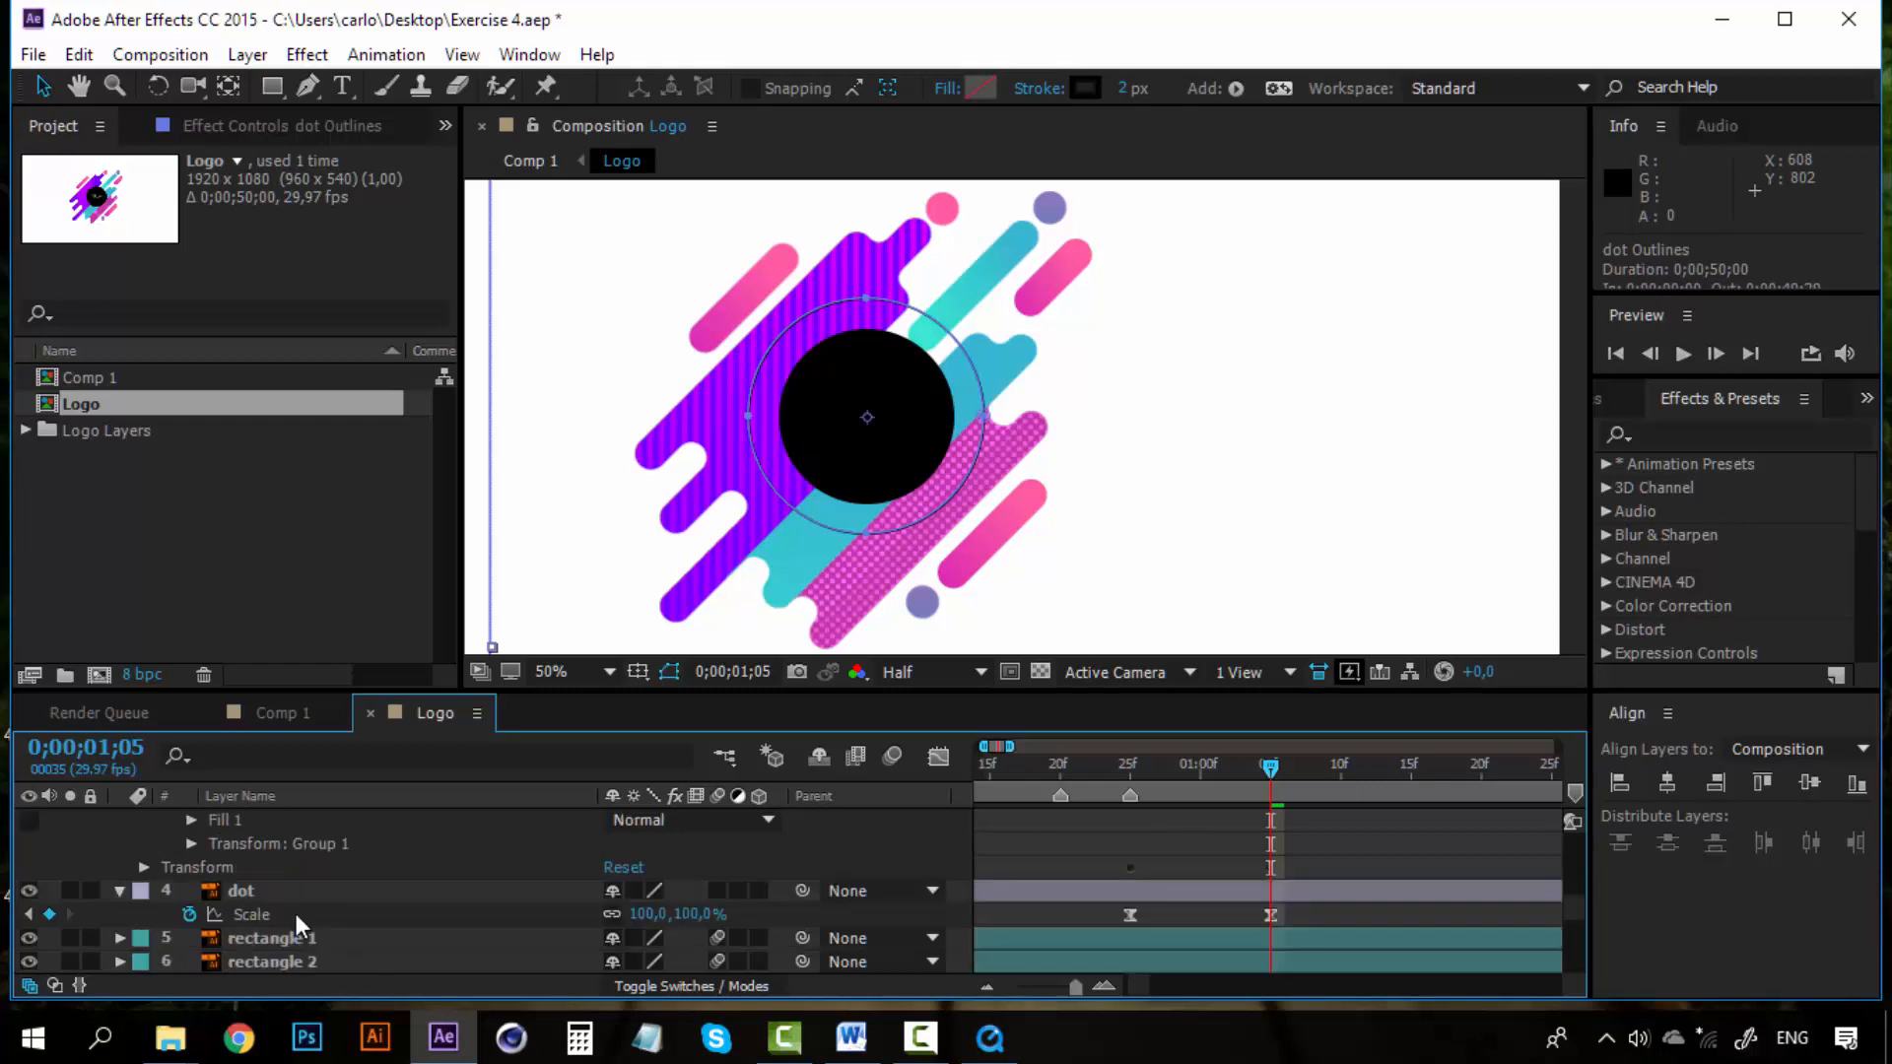
left_click(1132, 766)
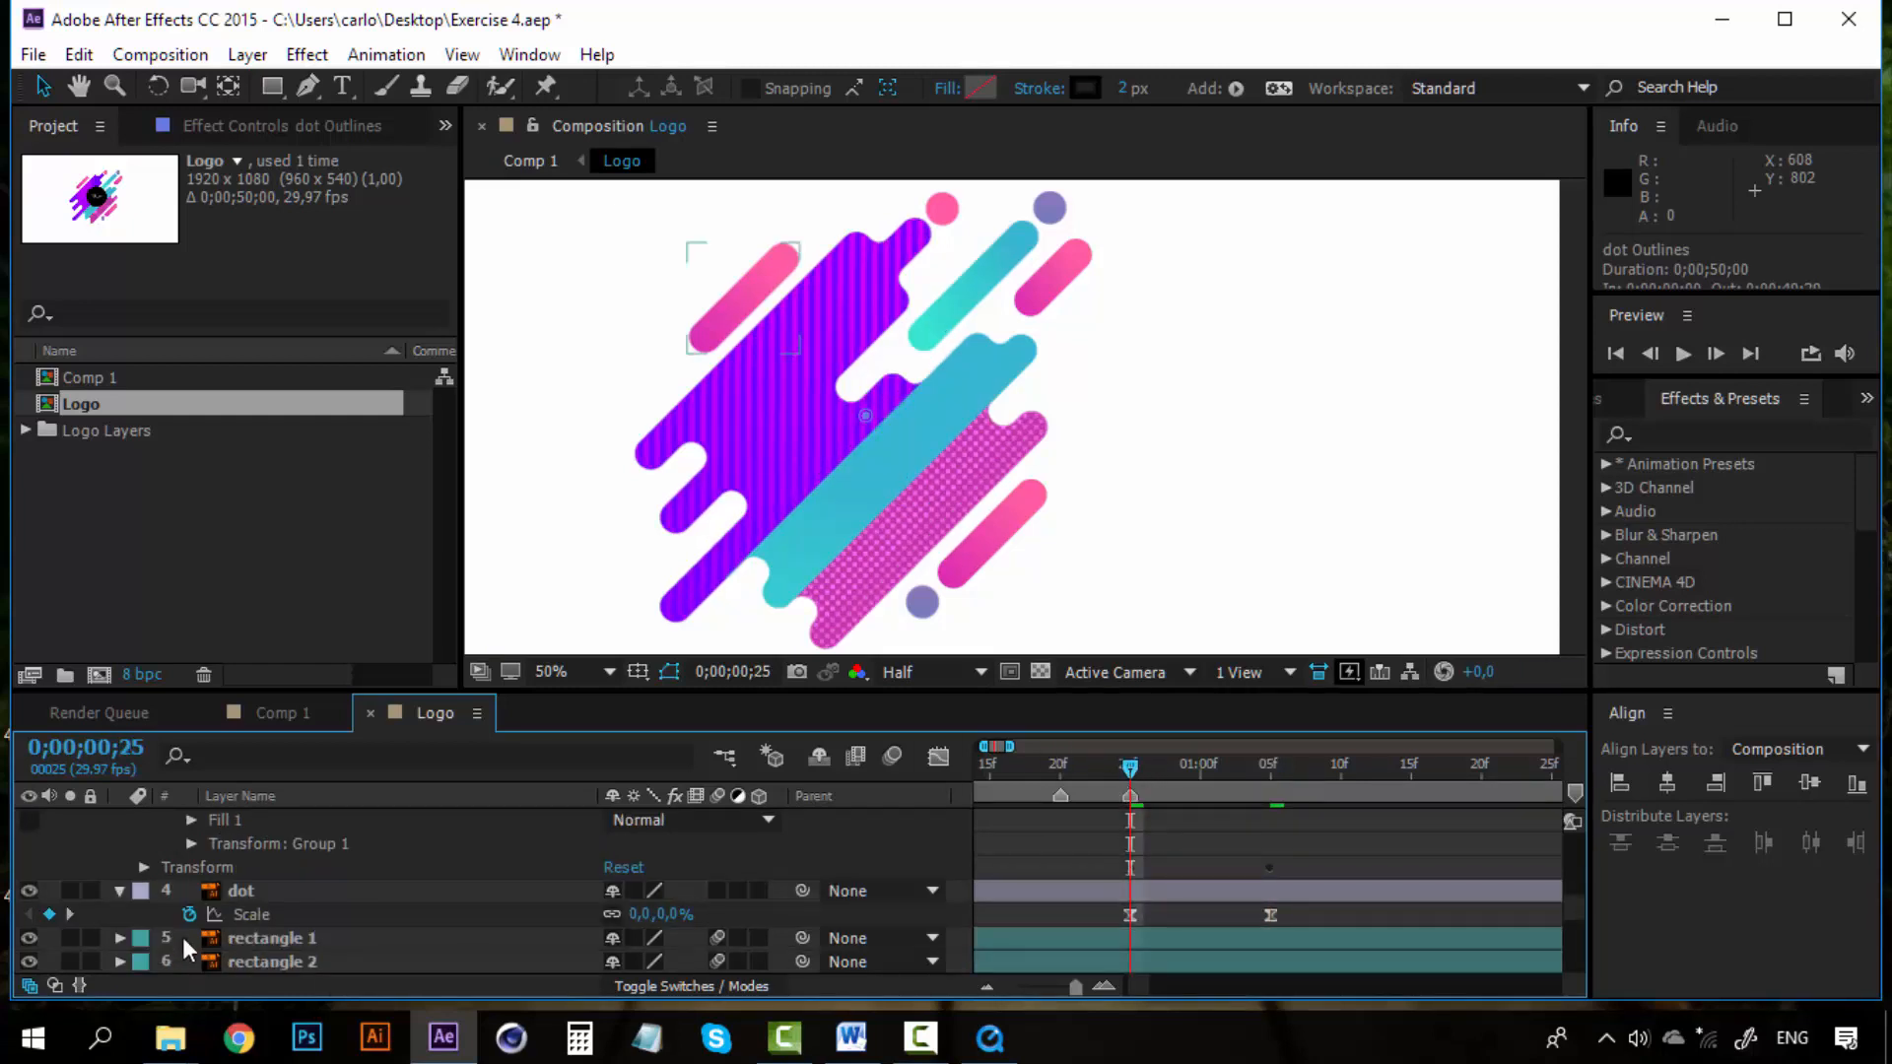
scroll(374, 867, "up", 3)
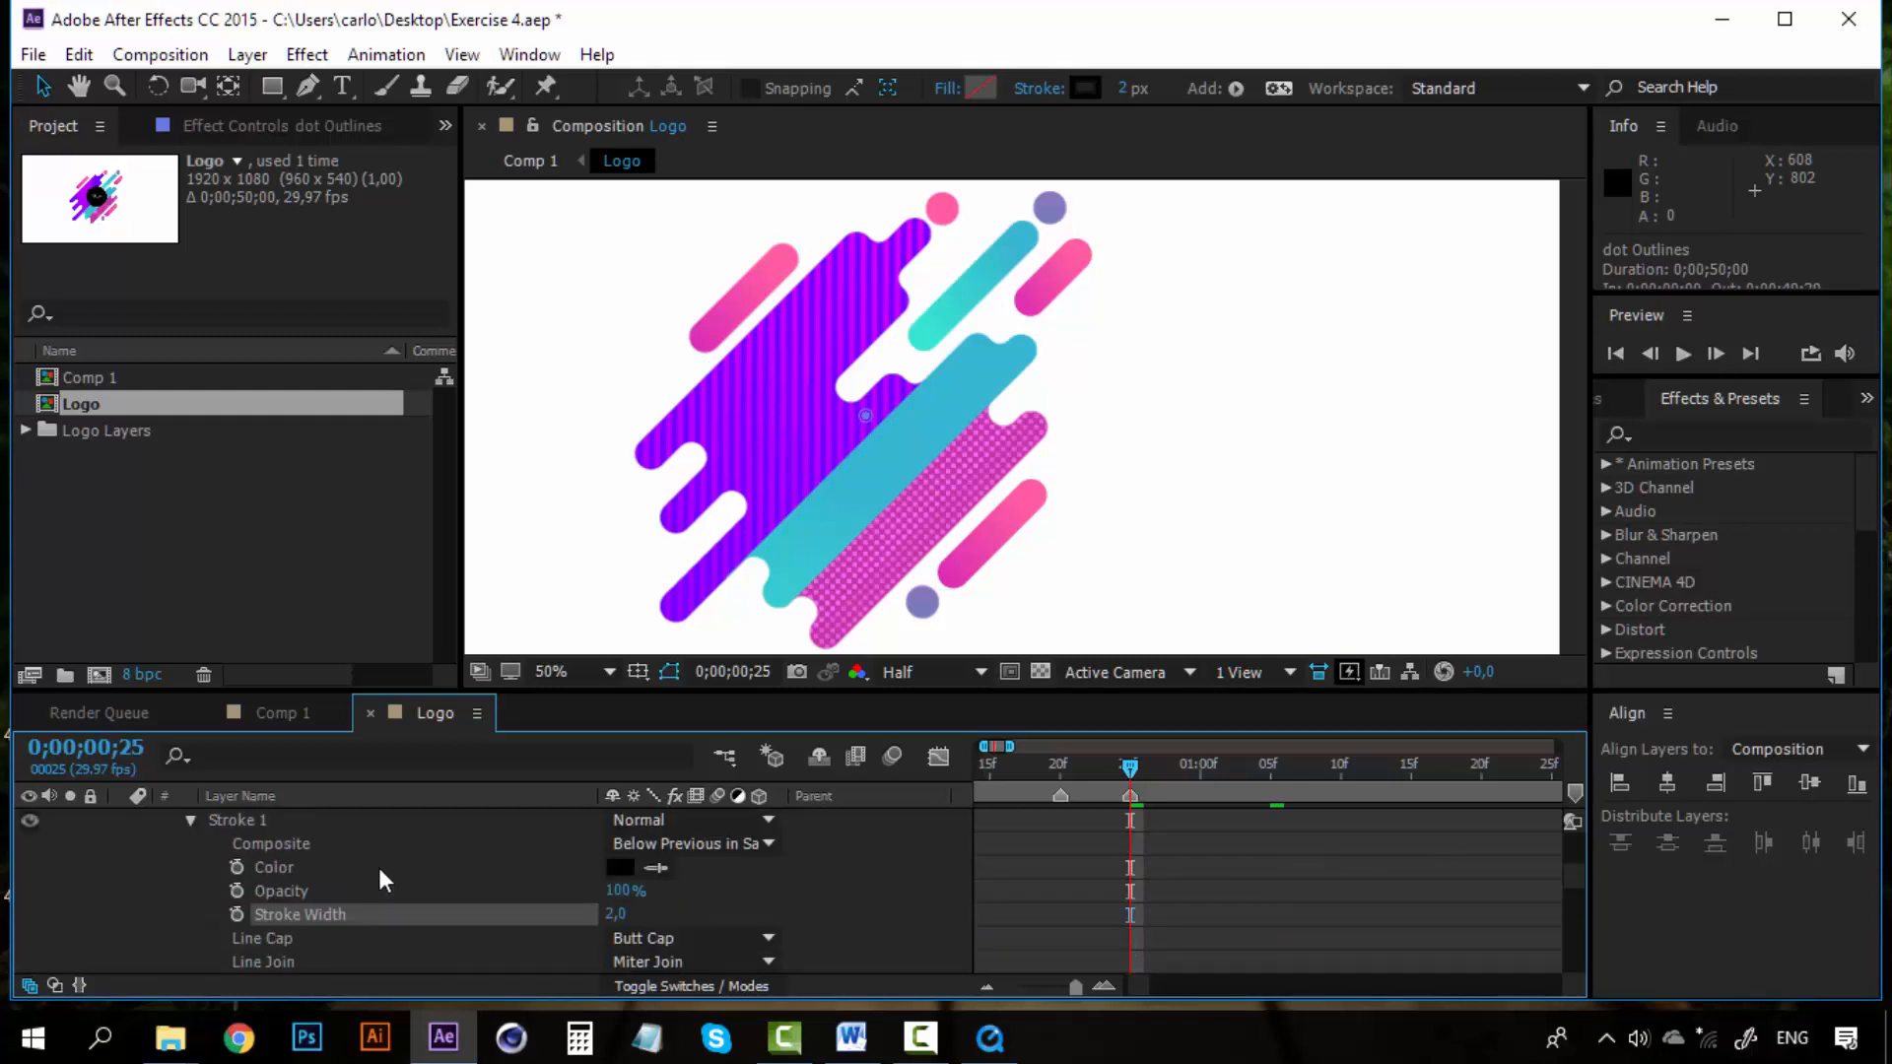
left_click(237, 915)
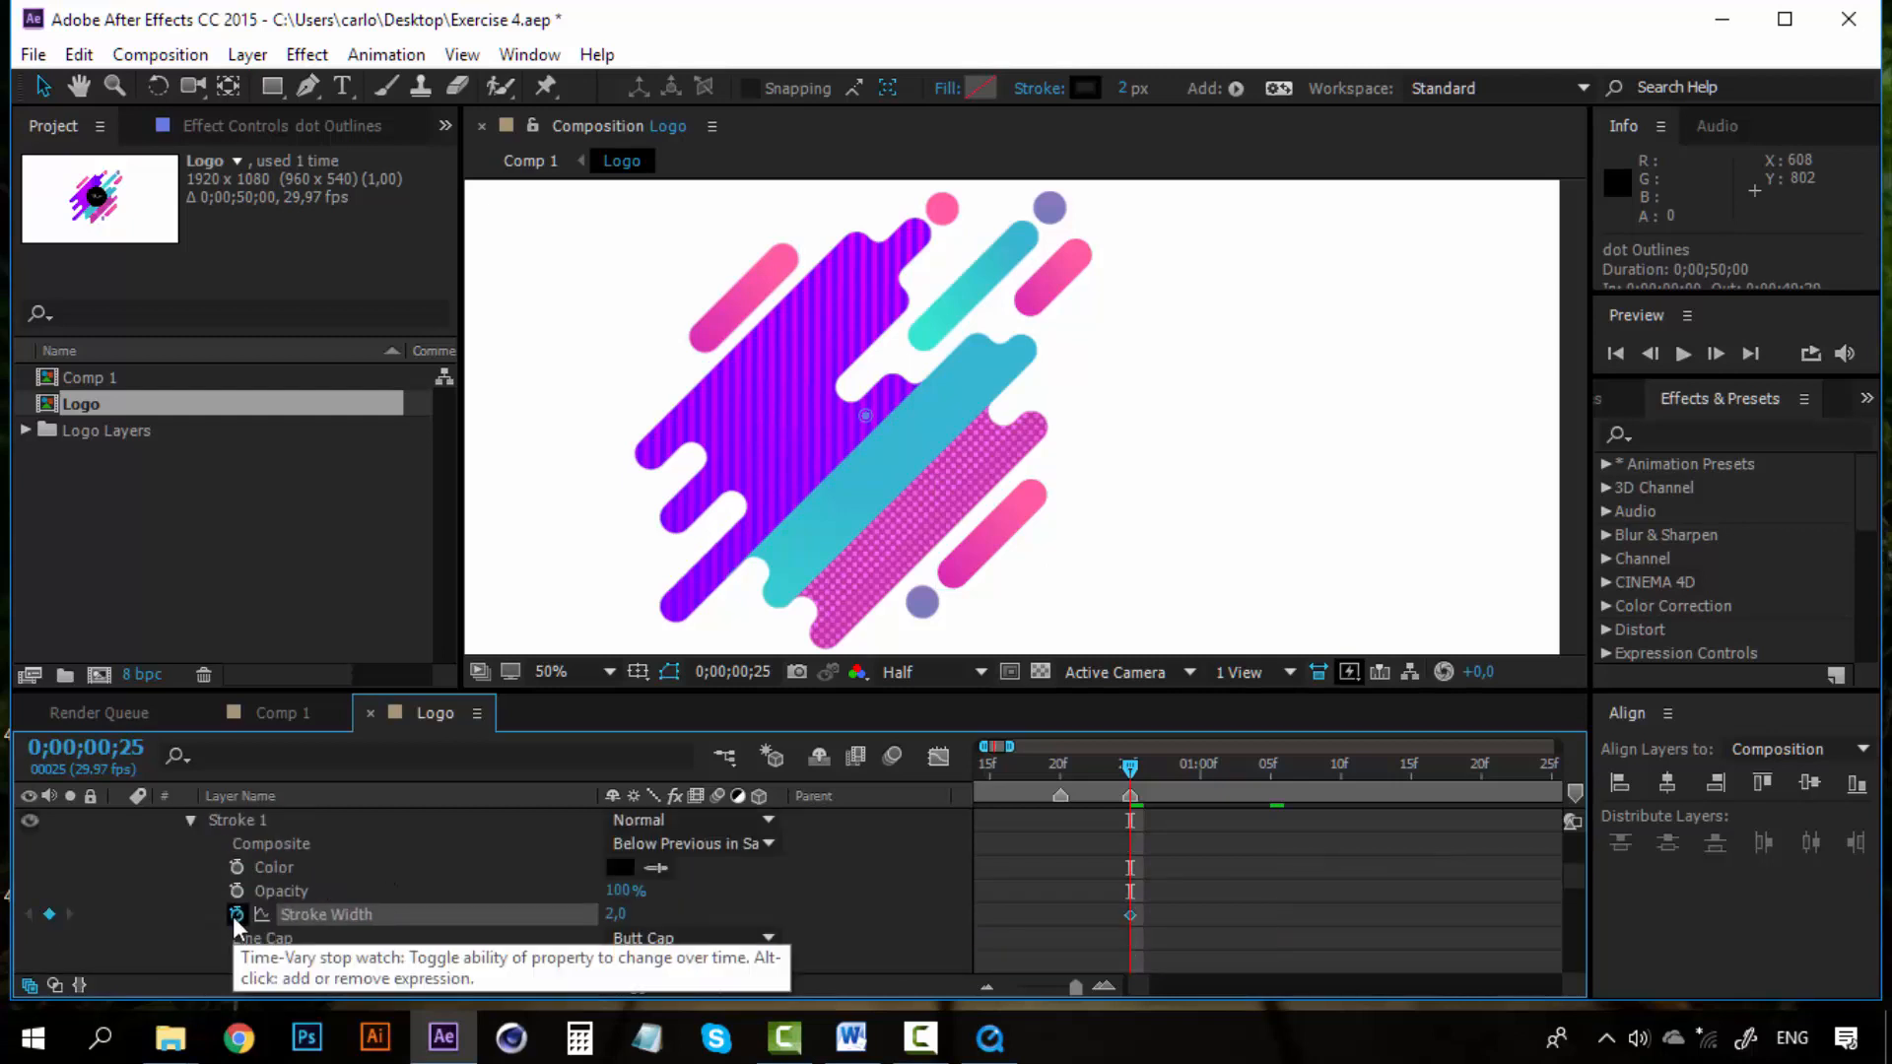
Step: Set Stroke 1's Stroke Width to 0 at 0;00;01;05, matching the dot layer's second Scale keyframe
scroll(841, 912, "down", 3)
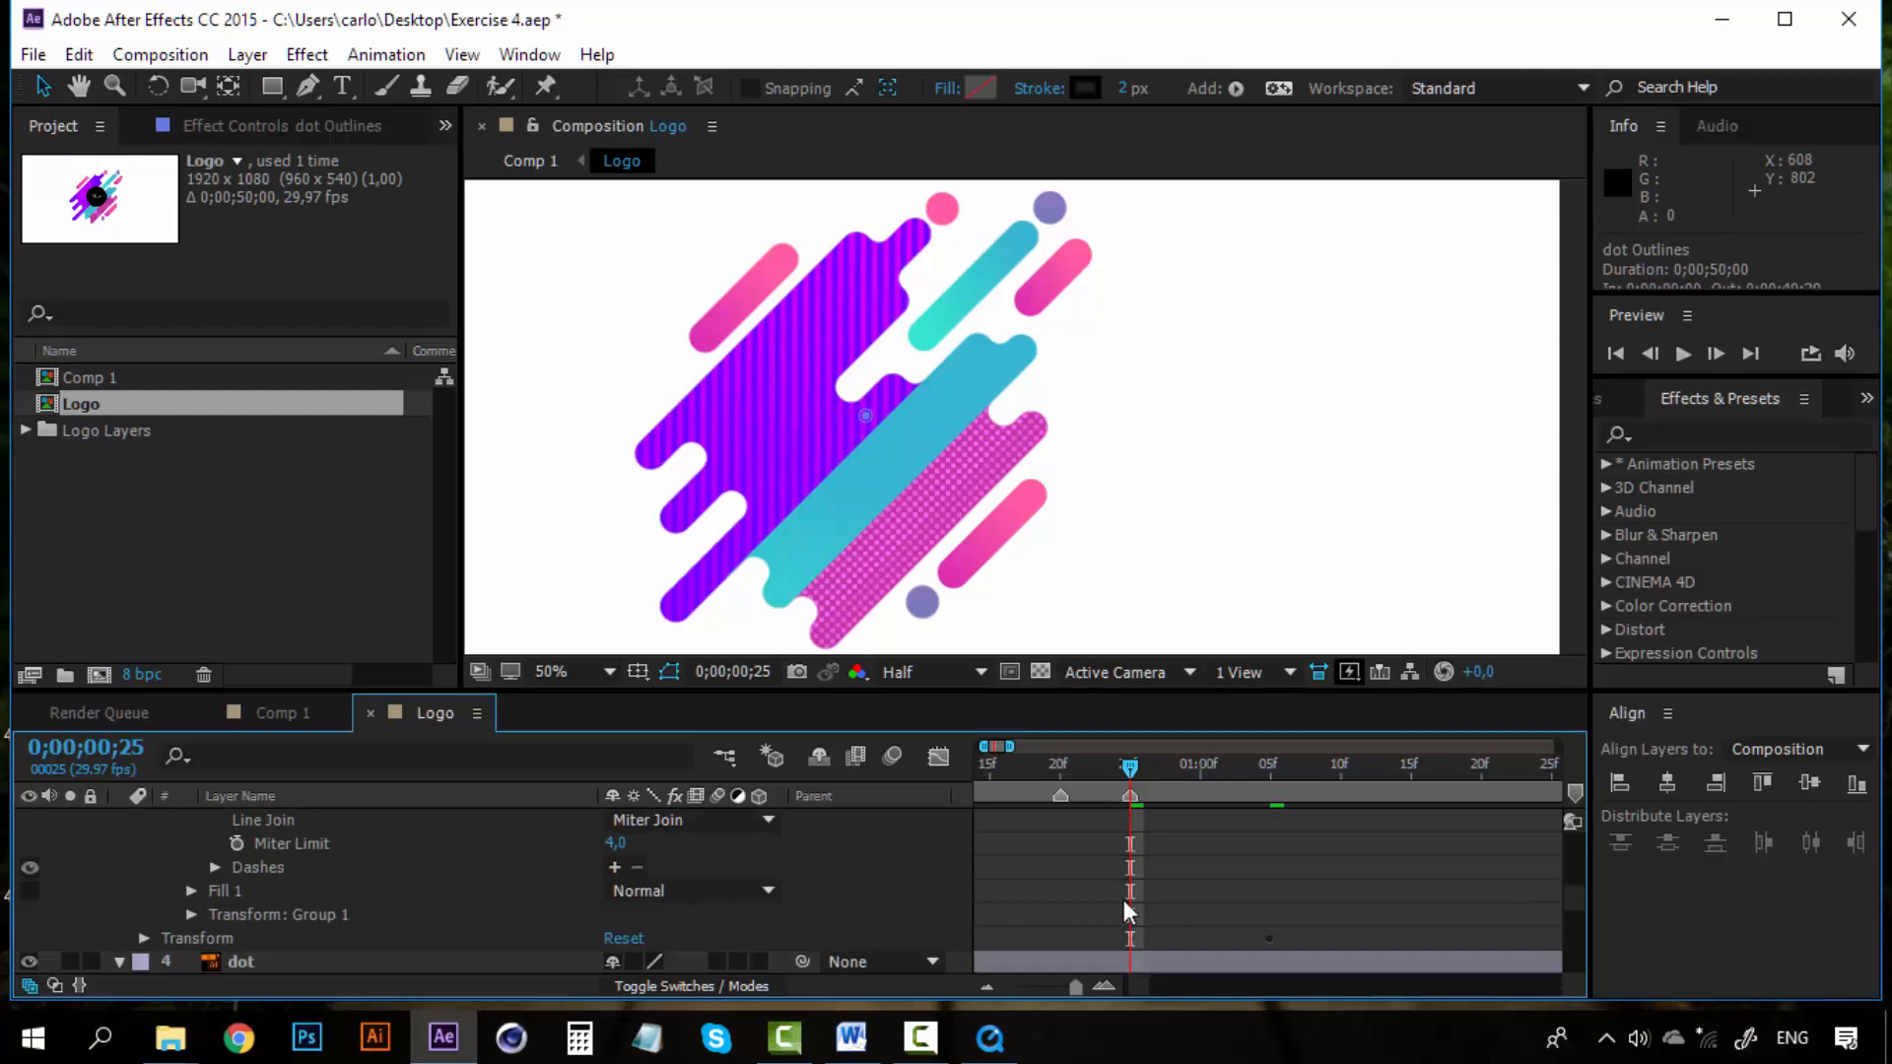
left_click(1269, 773)
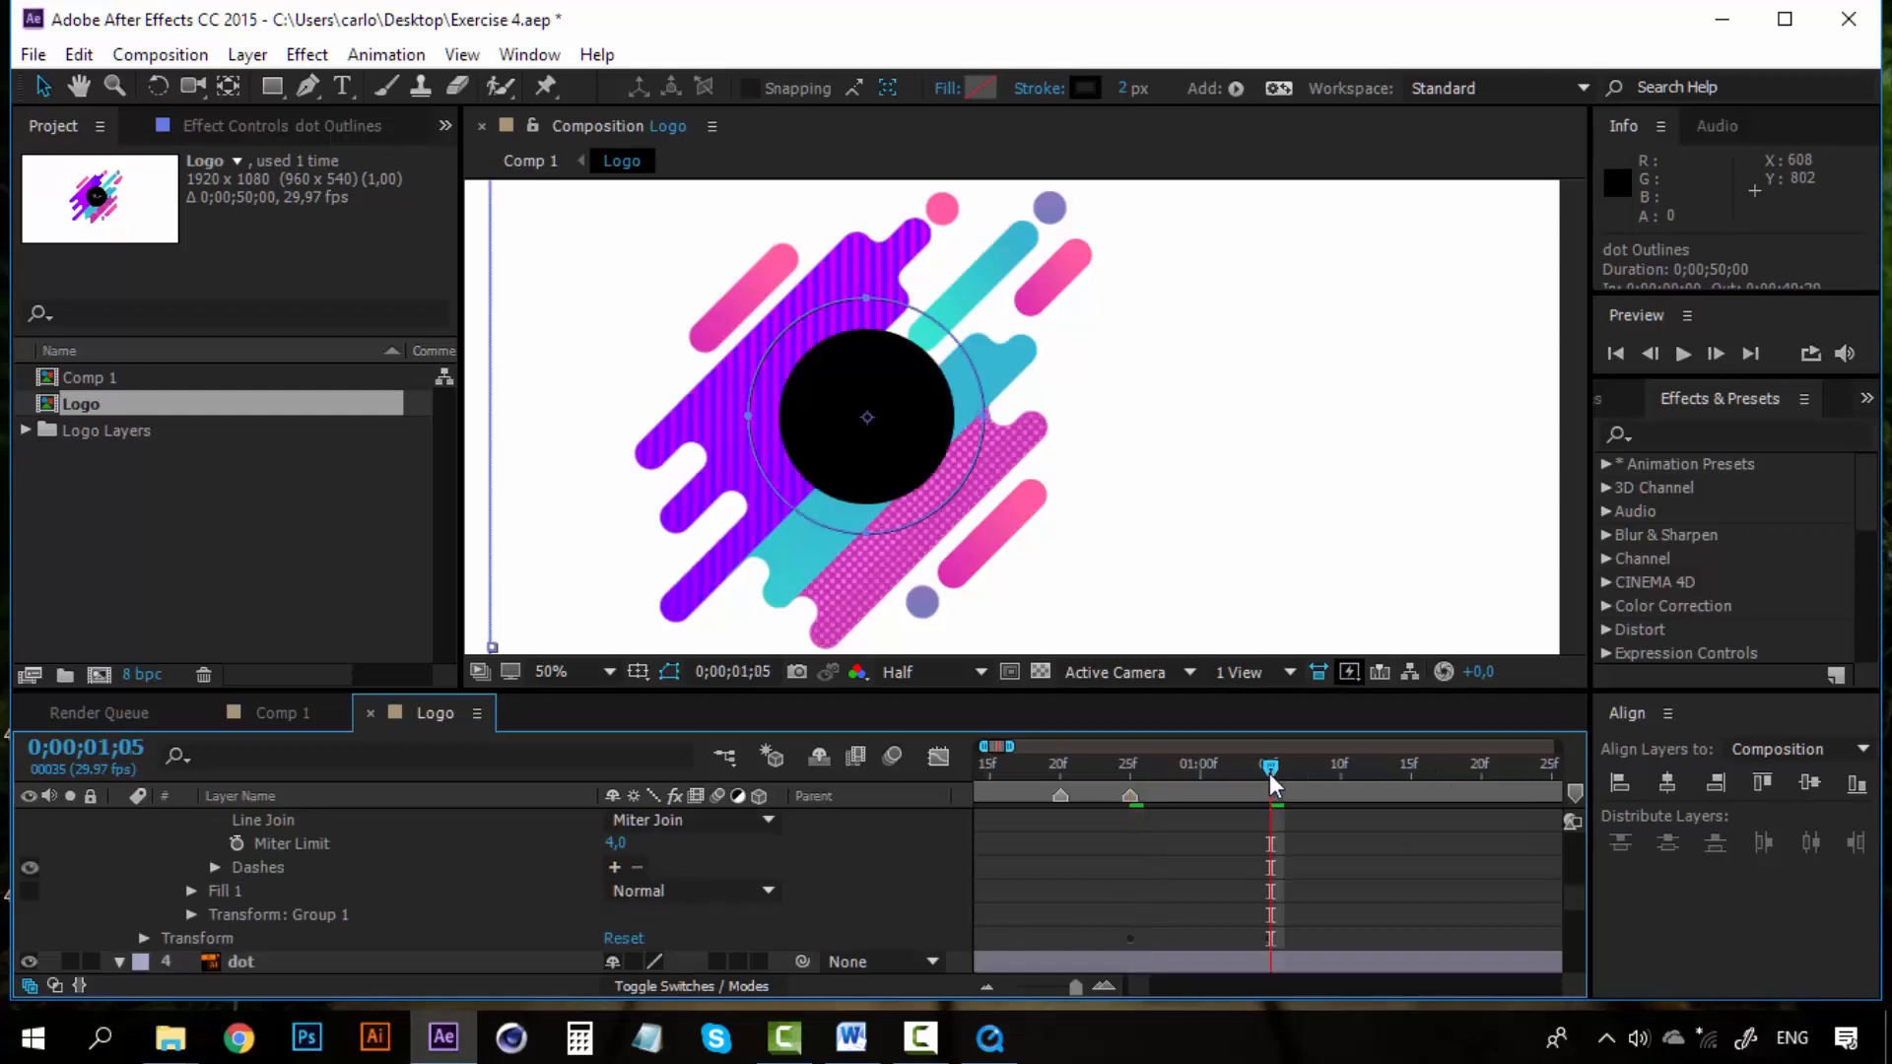
scroll(1178, 896, "down", 2)
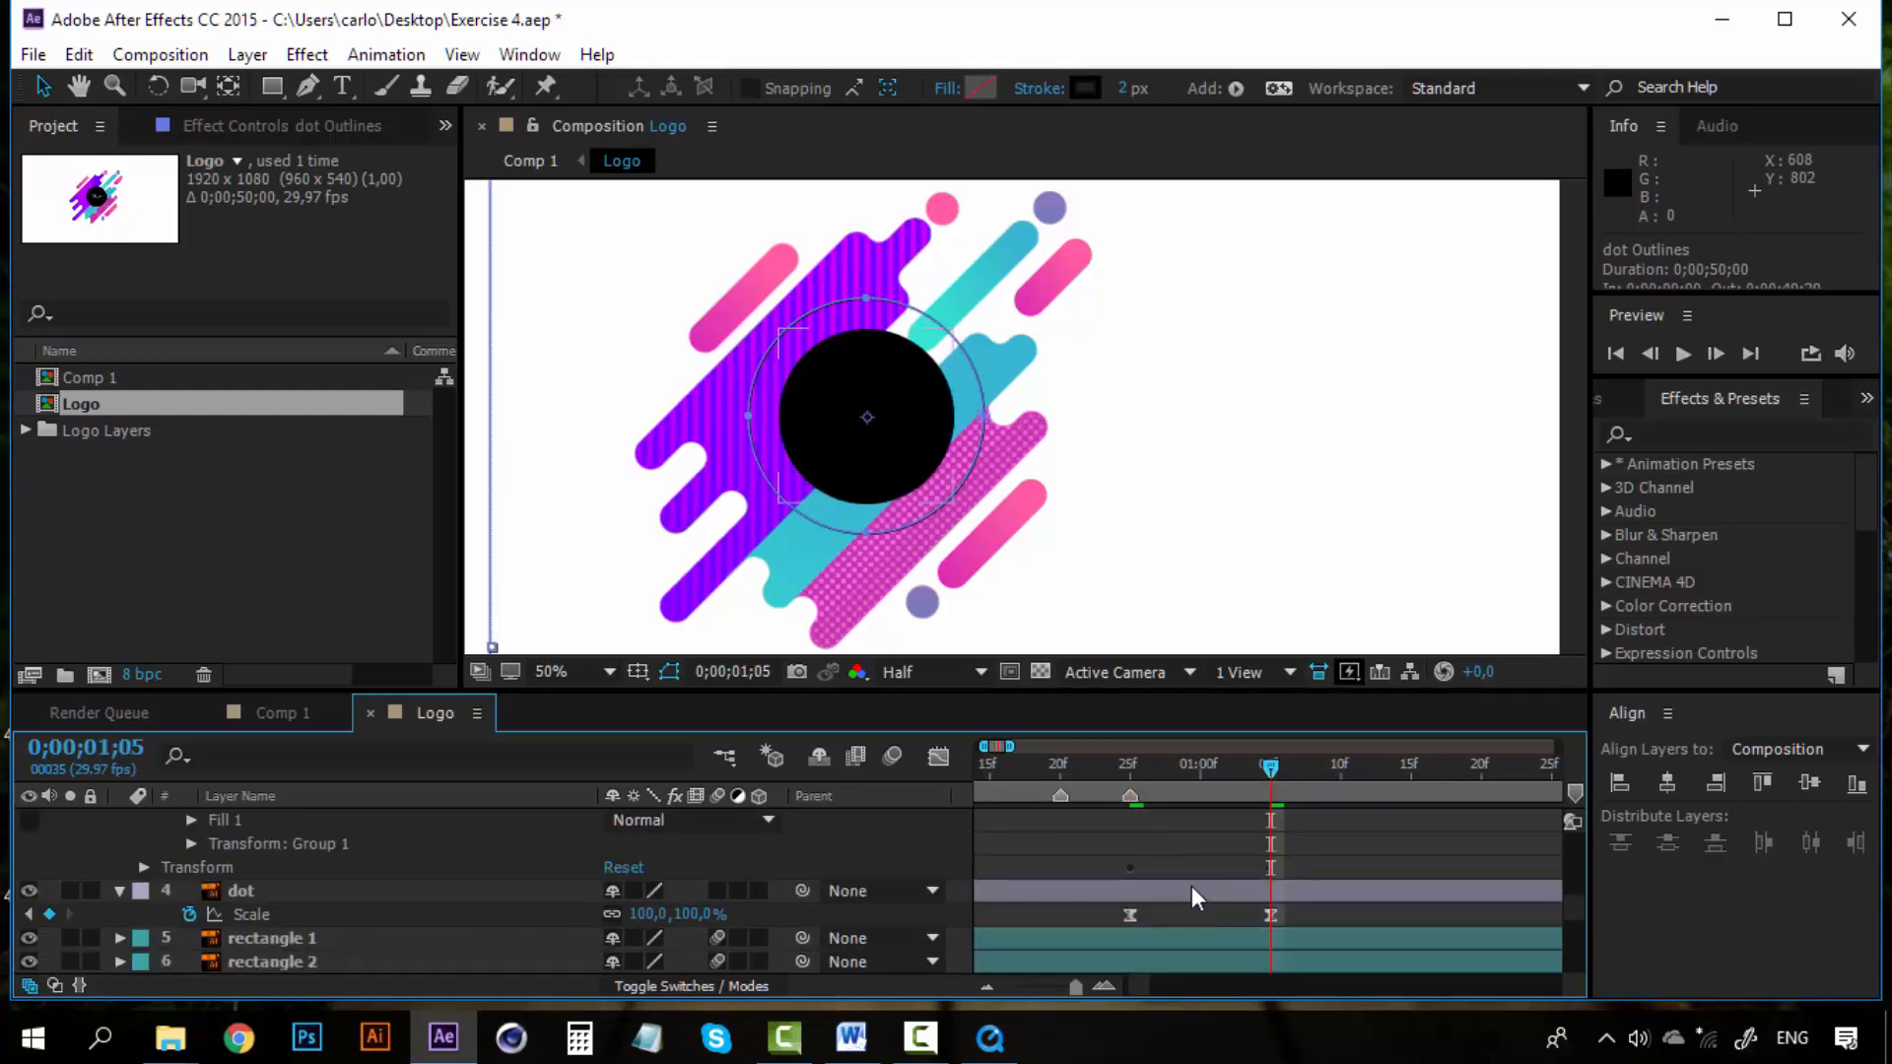
scroll(1204, 855, "up", 4)
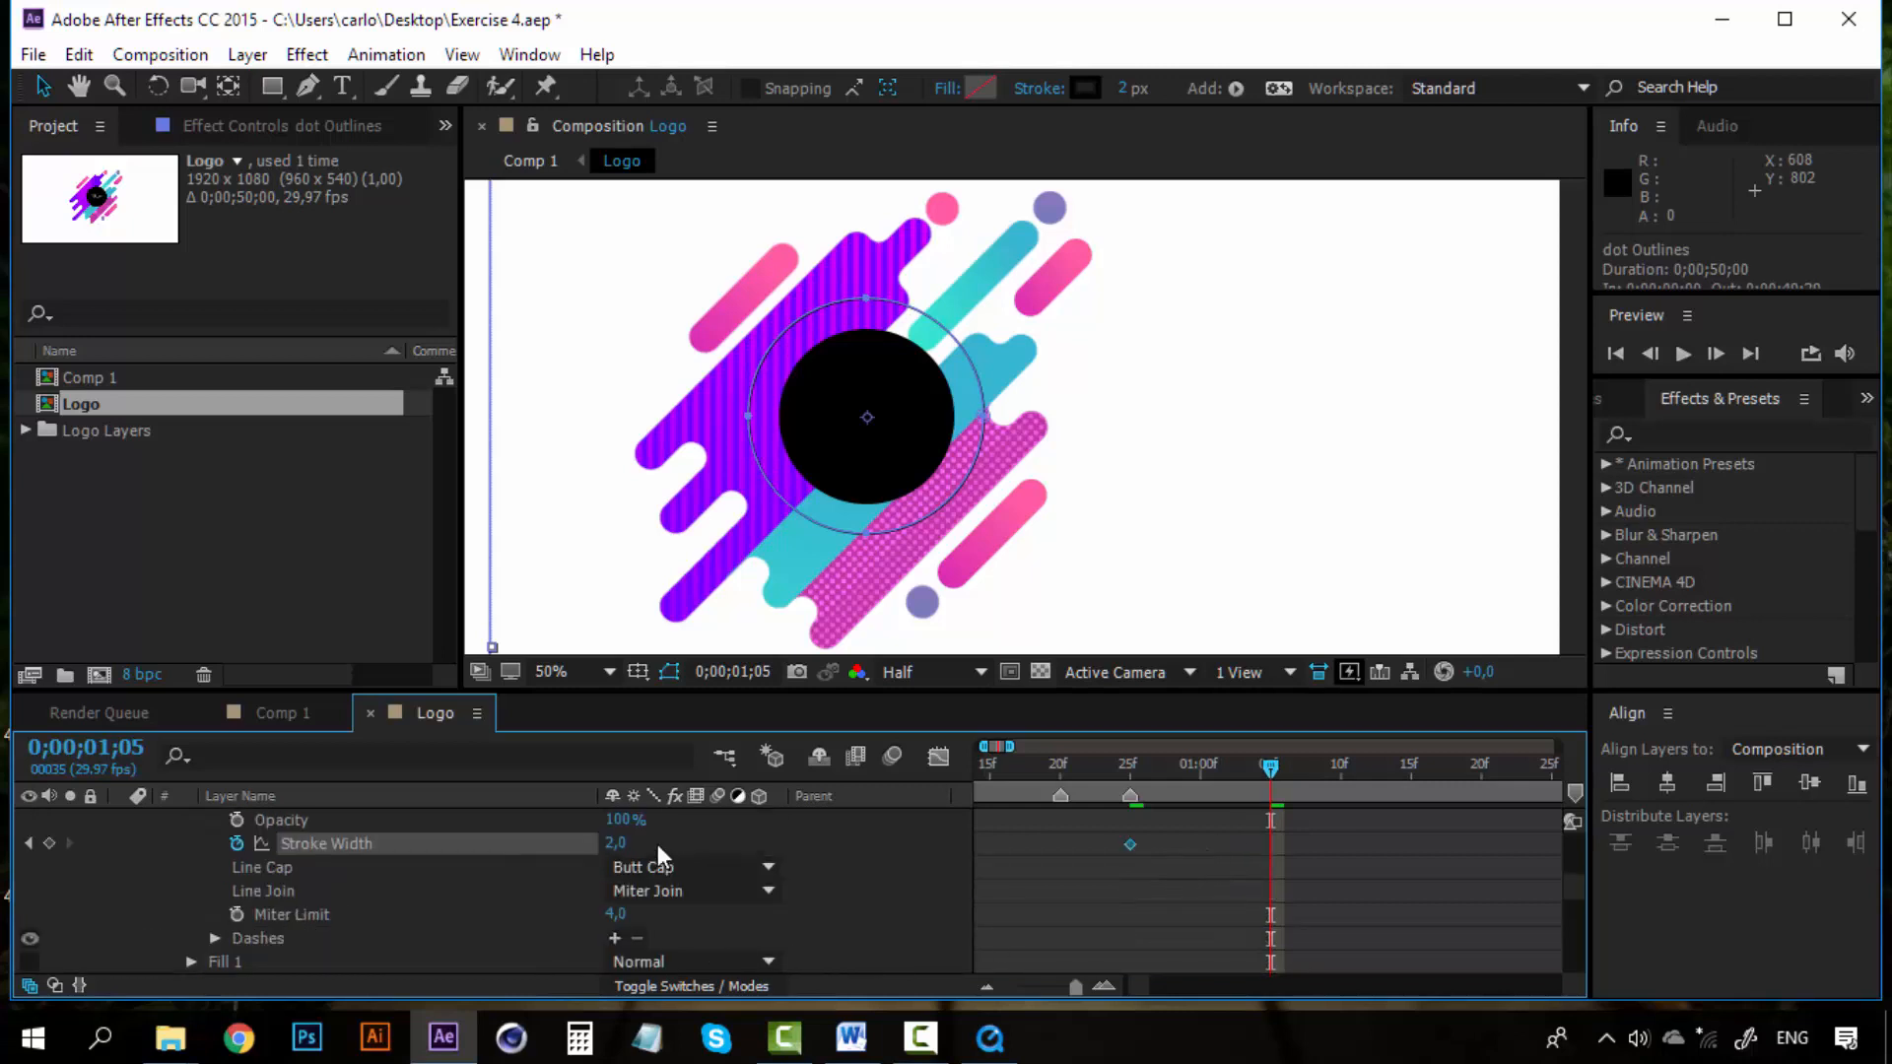
left_click(612, 844)
type("0")
key("Return")
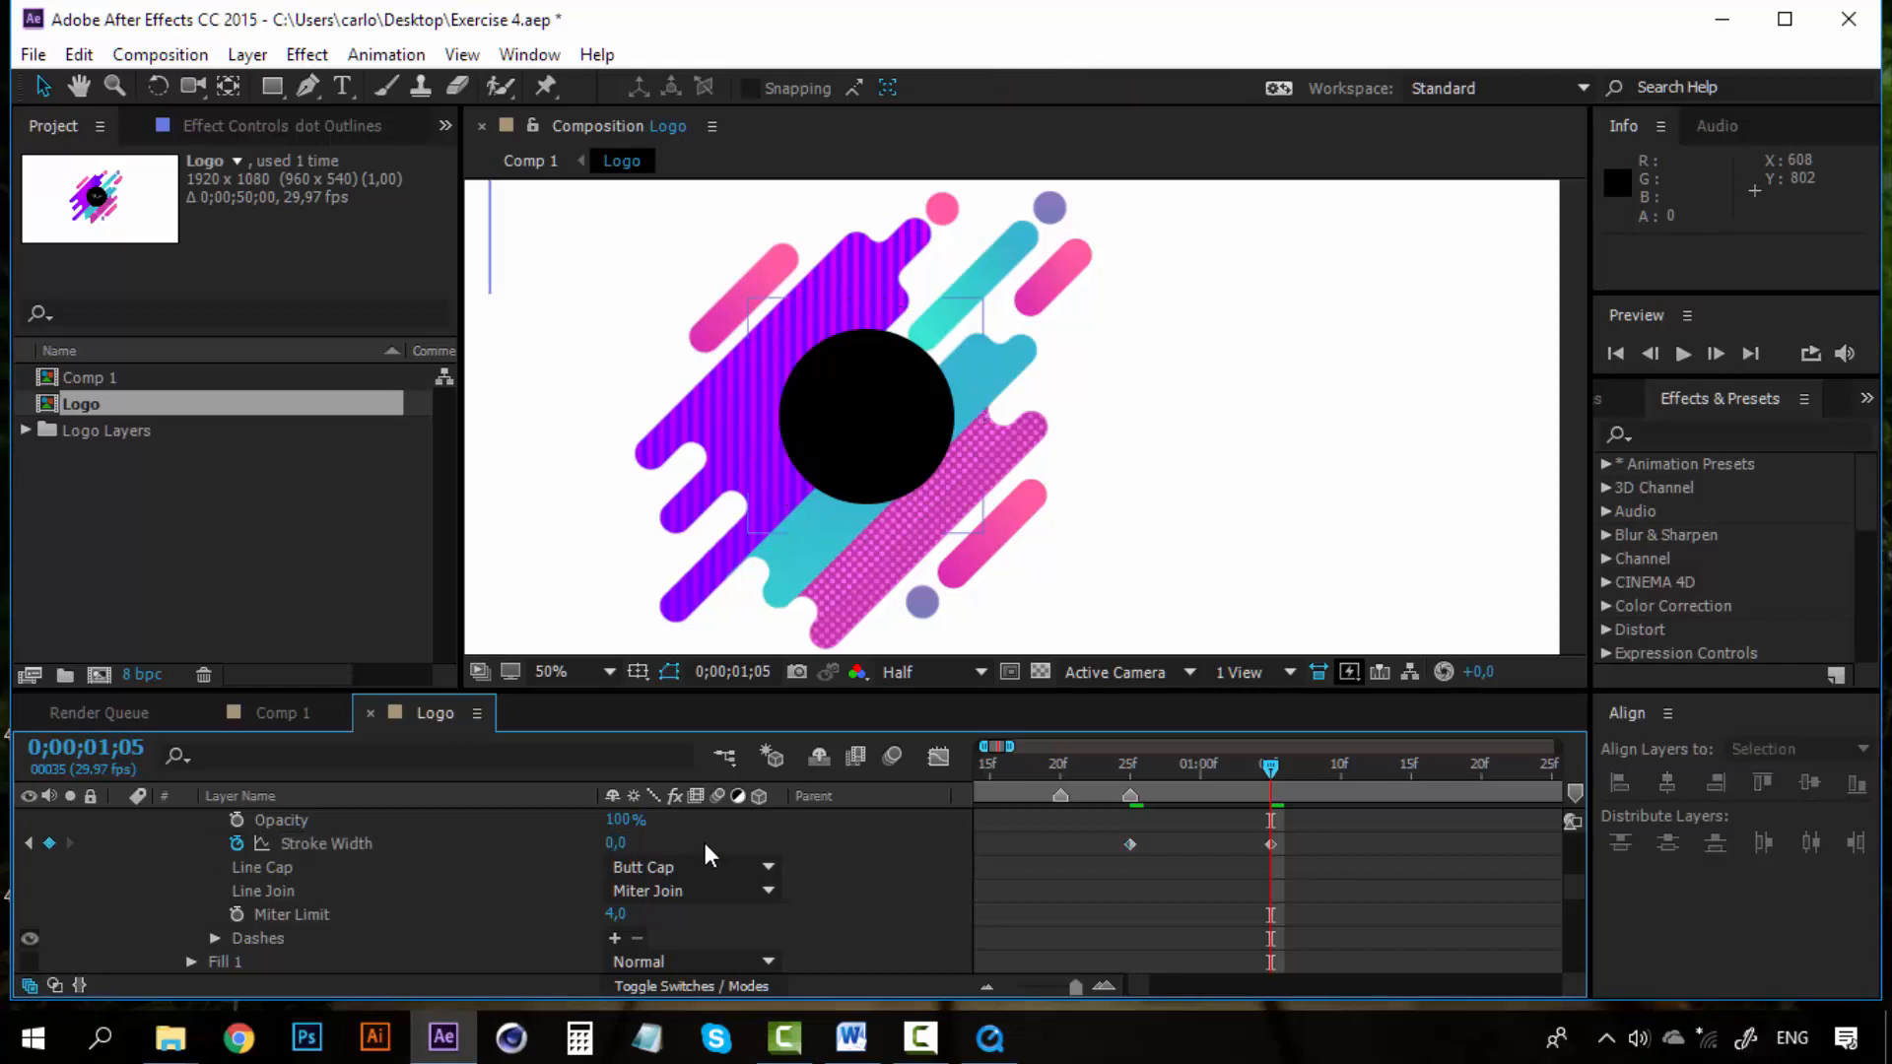
Step: Preview the outline circle's stroke animation starting from 0;00;00;25
left_click_drag(1190, 766, 1130, 780)
key("space")
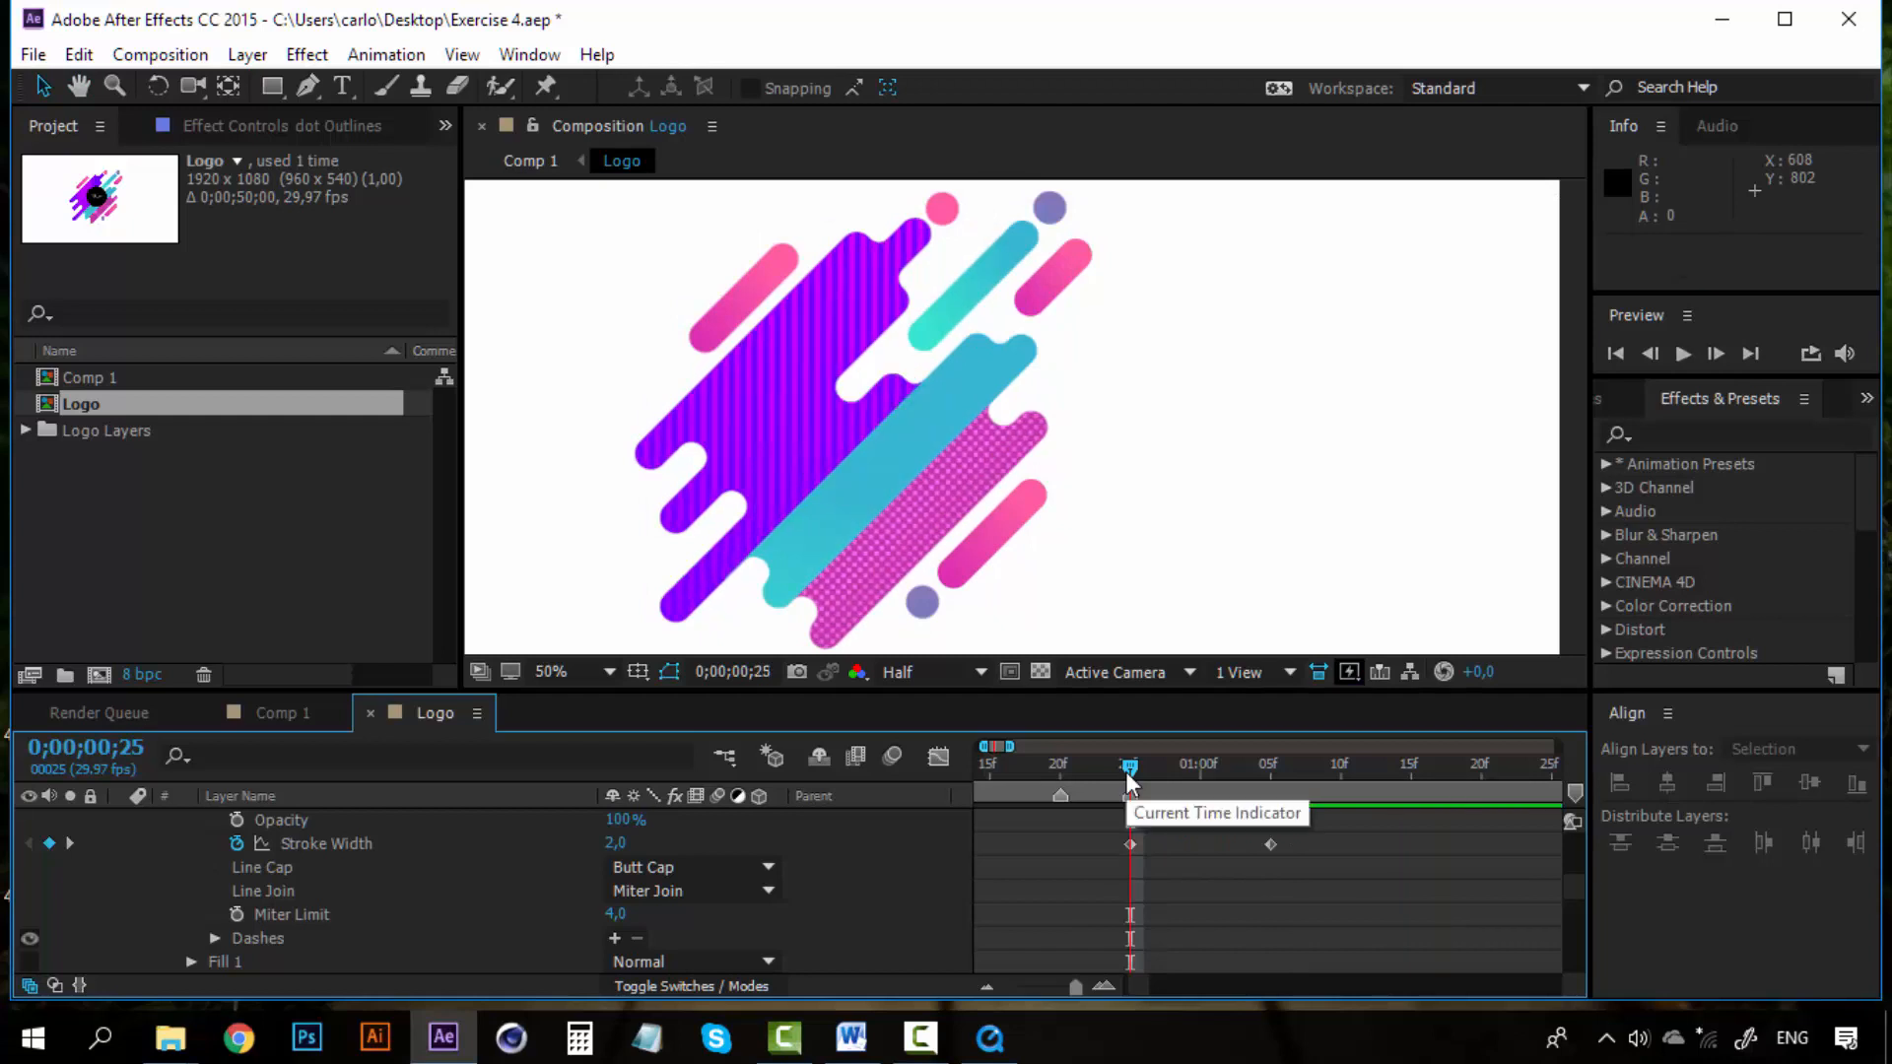
key("space")
key("space")
key("space")
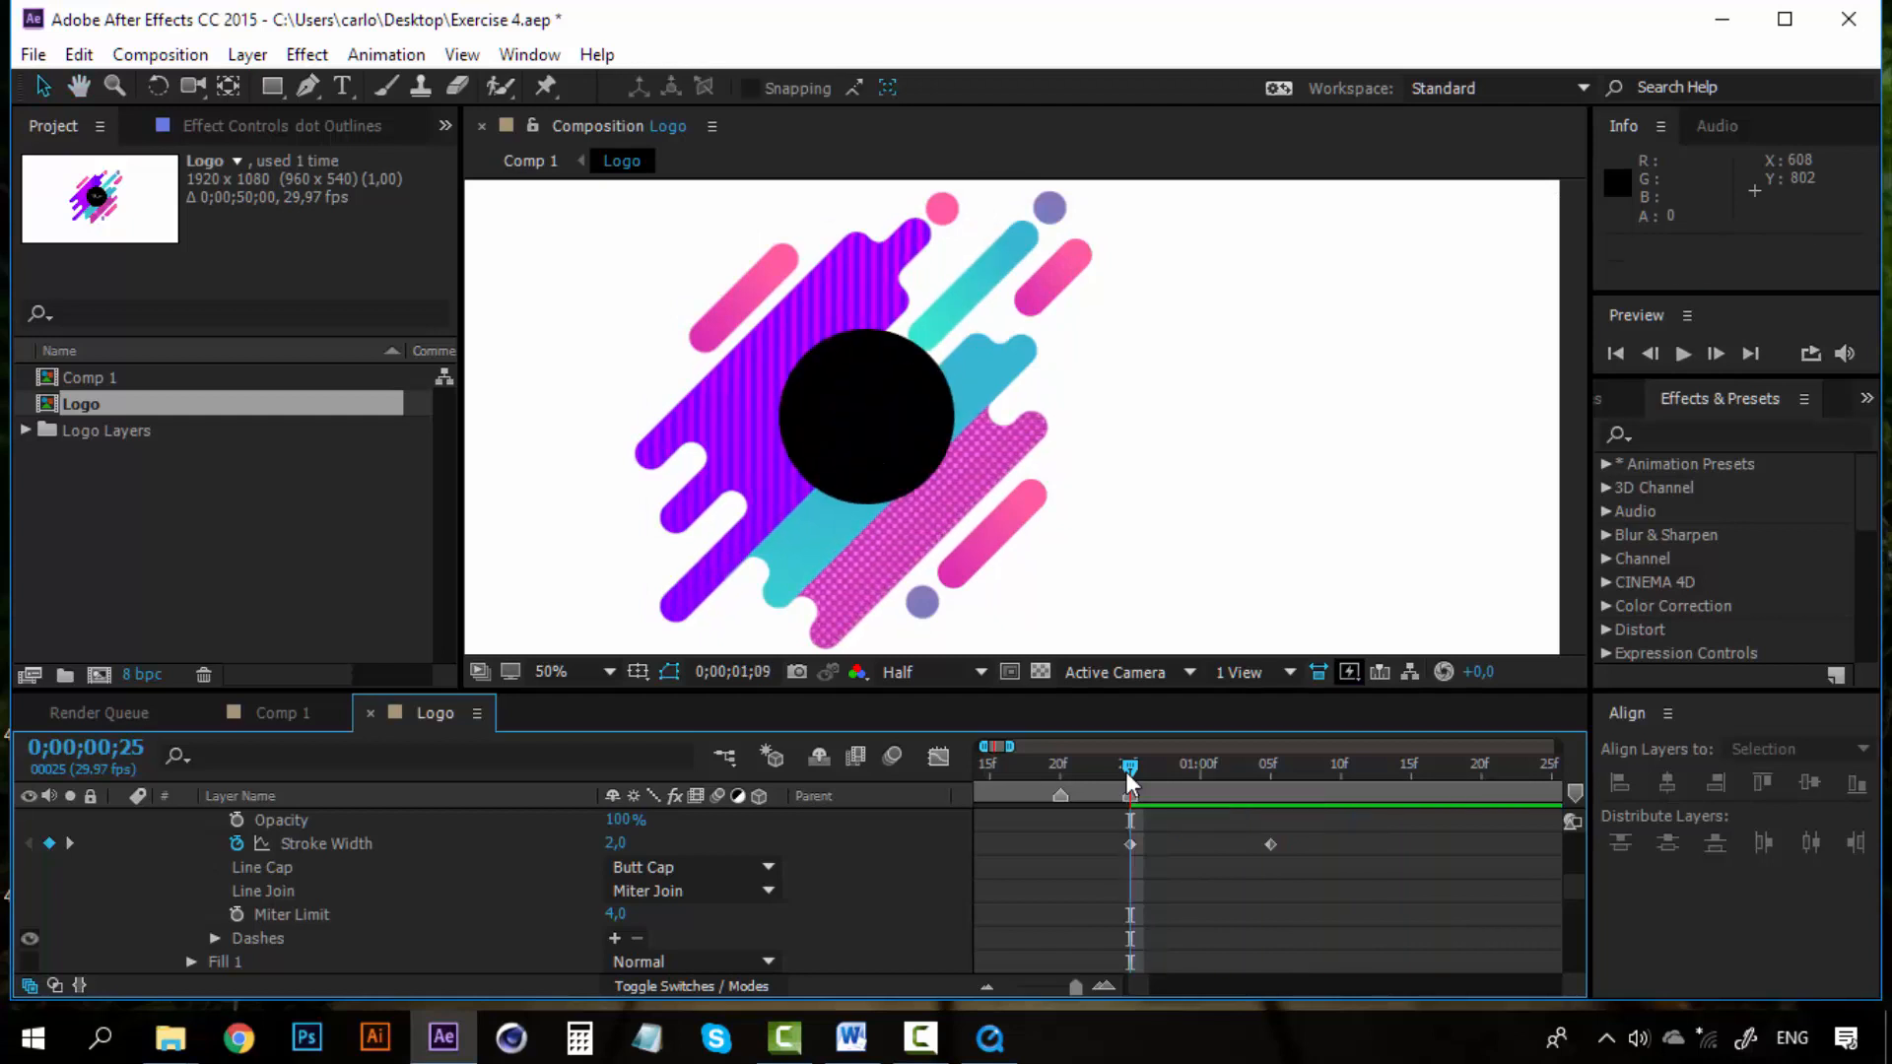
Step: Increase Stroke 1's Stroke Width to 20 at the 0;00;00;25 keyframe
left_click_drag(1126, 773, 1129, 771)
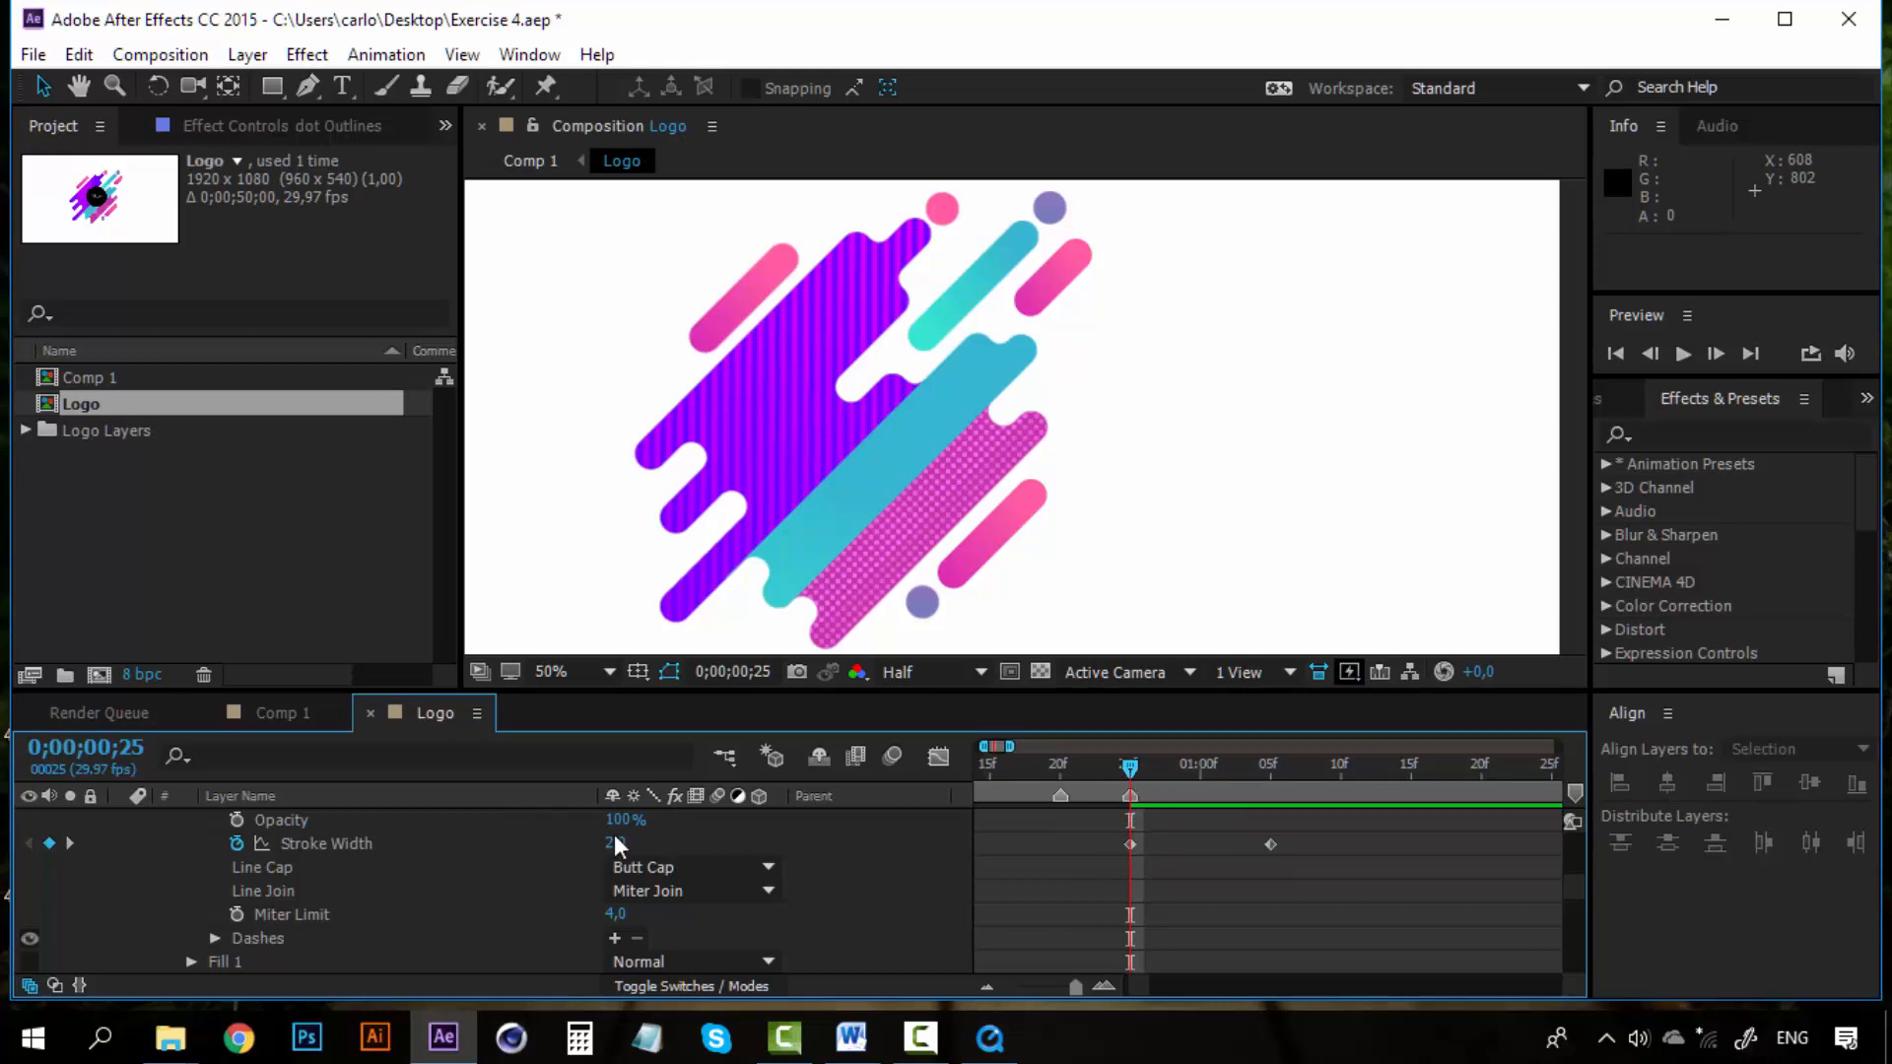
left_click_drag(612, 844, 630, 841)
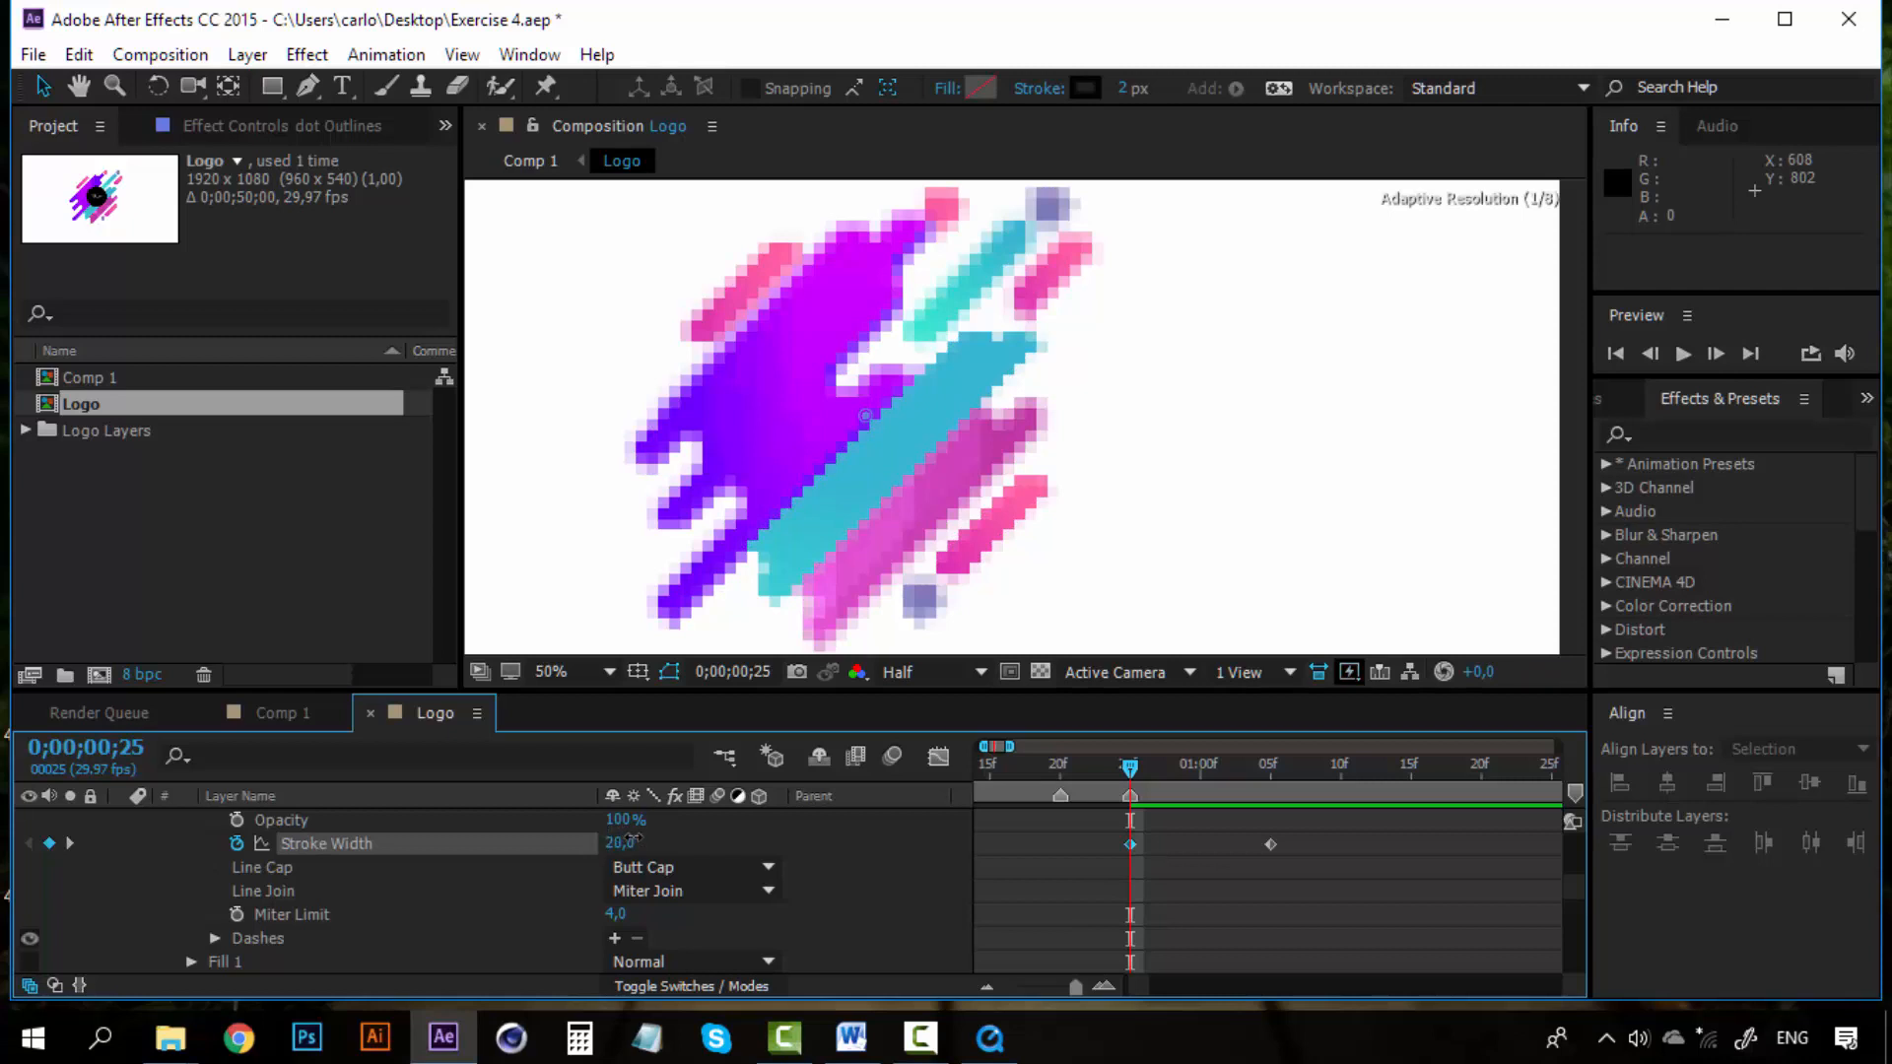
mouse_move(1157, 771)
left_mouse_down()
mouse_move(1243, 769)
mouse_move(1128, 778)
left_mouse_up()
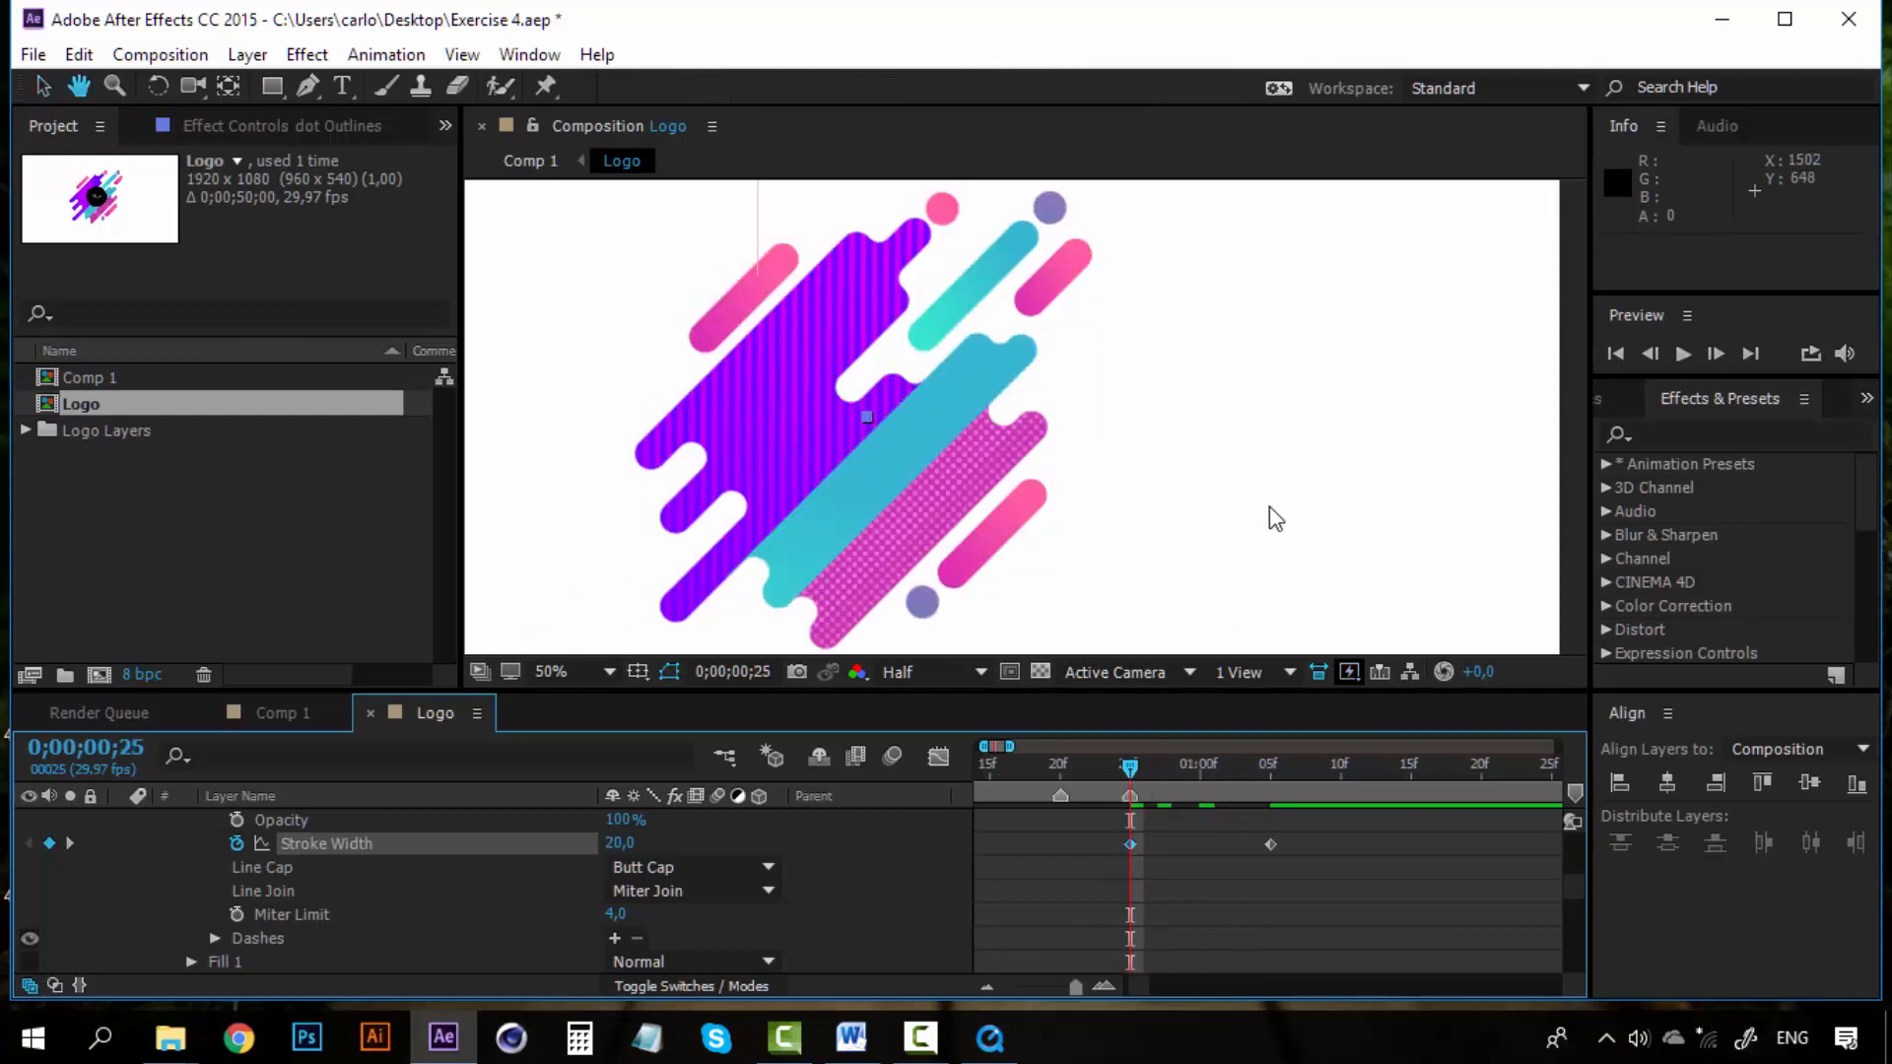
Step: Play the dot and outline animation repeatedly from about 0;00;00;25 to check the thicker stroke's timing
key("space")
key("space")
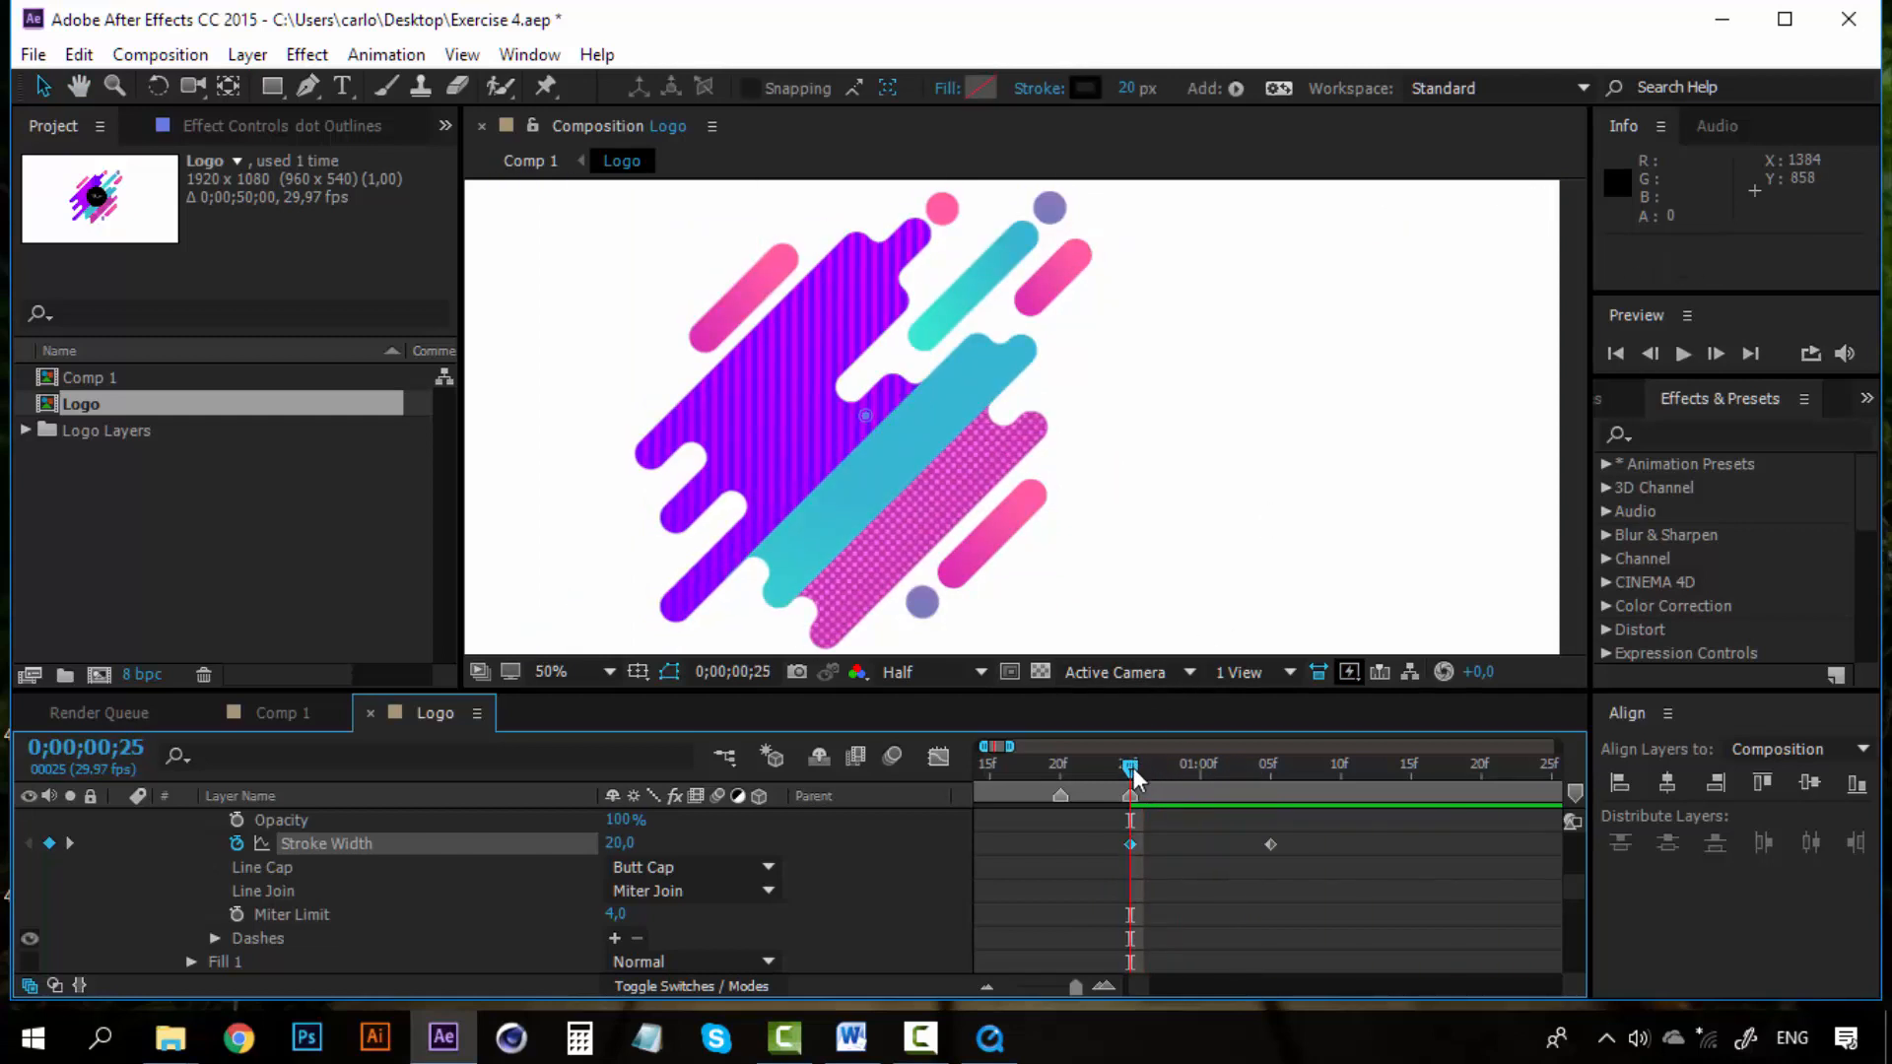
key("space")
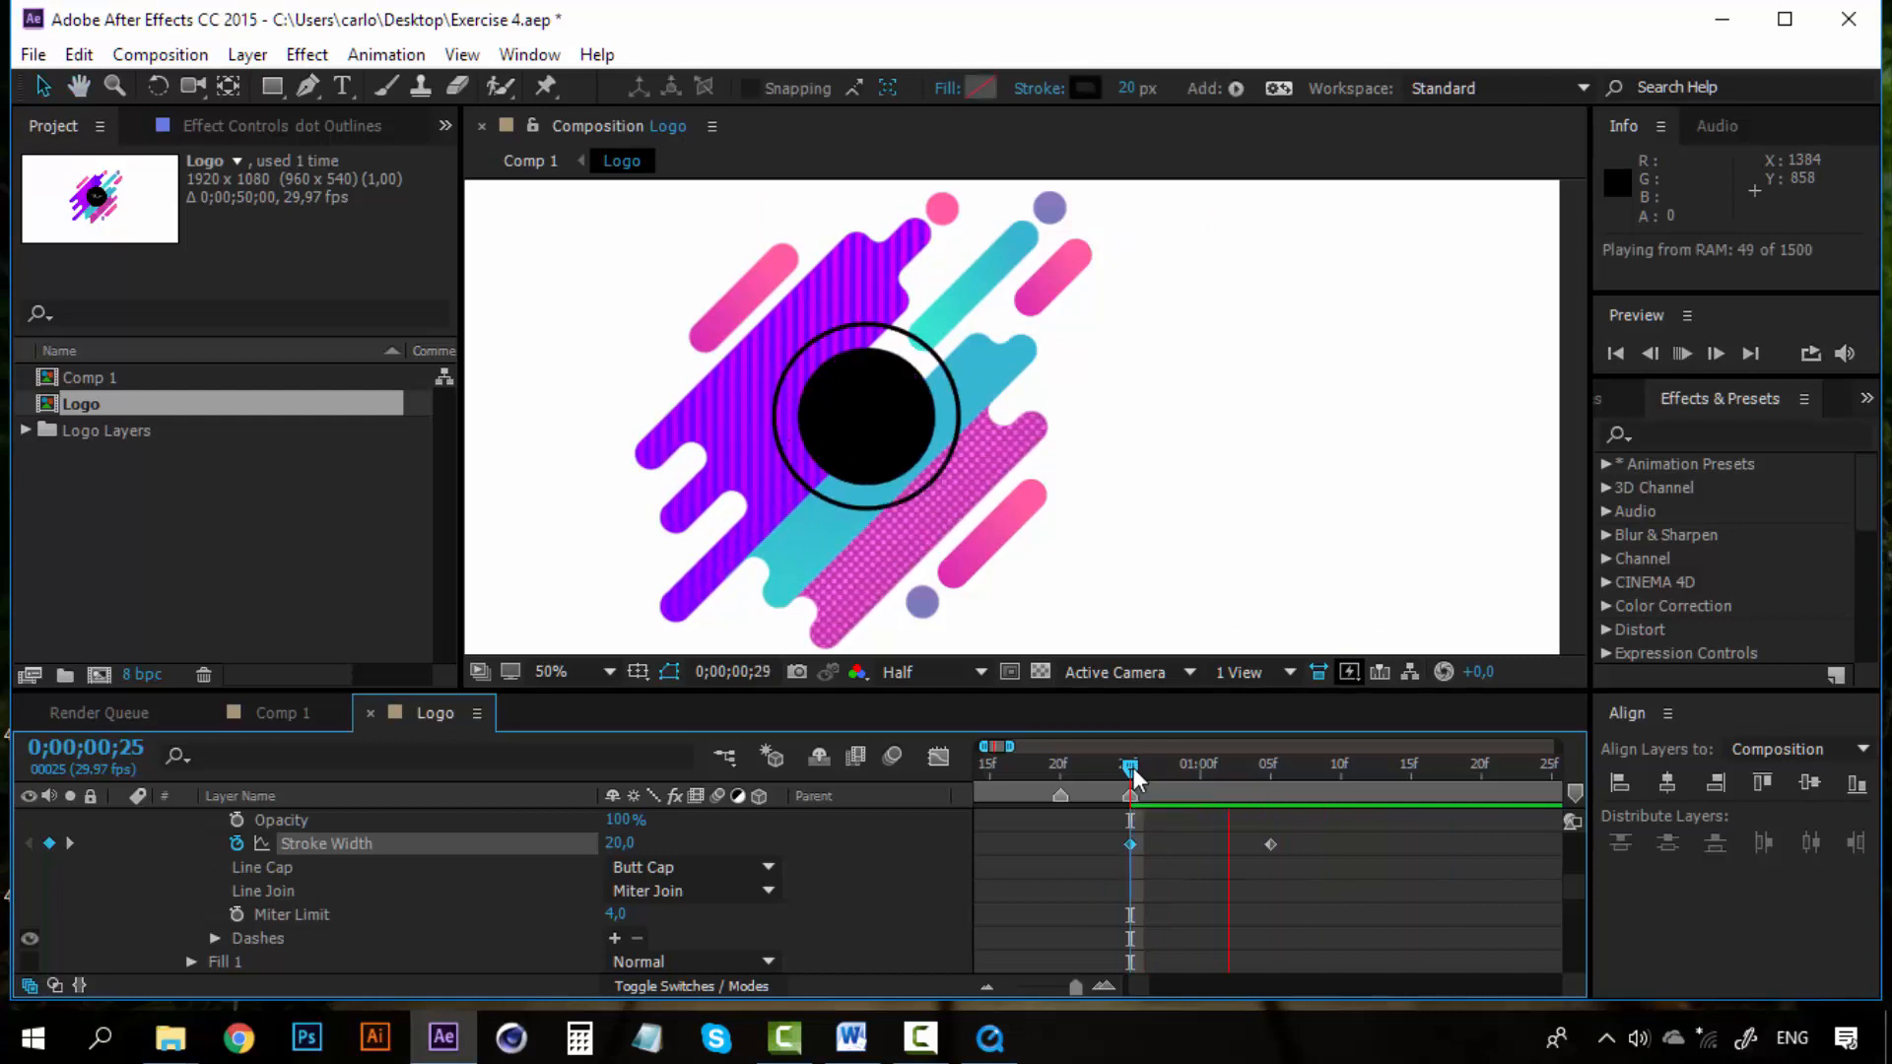
key("space")
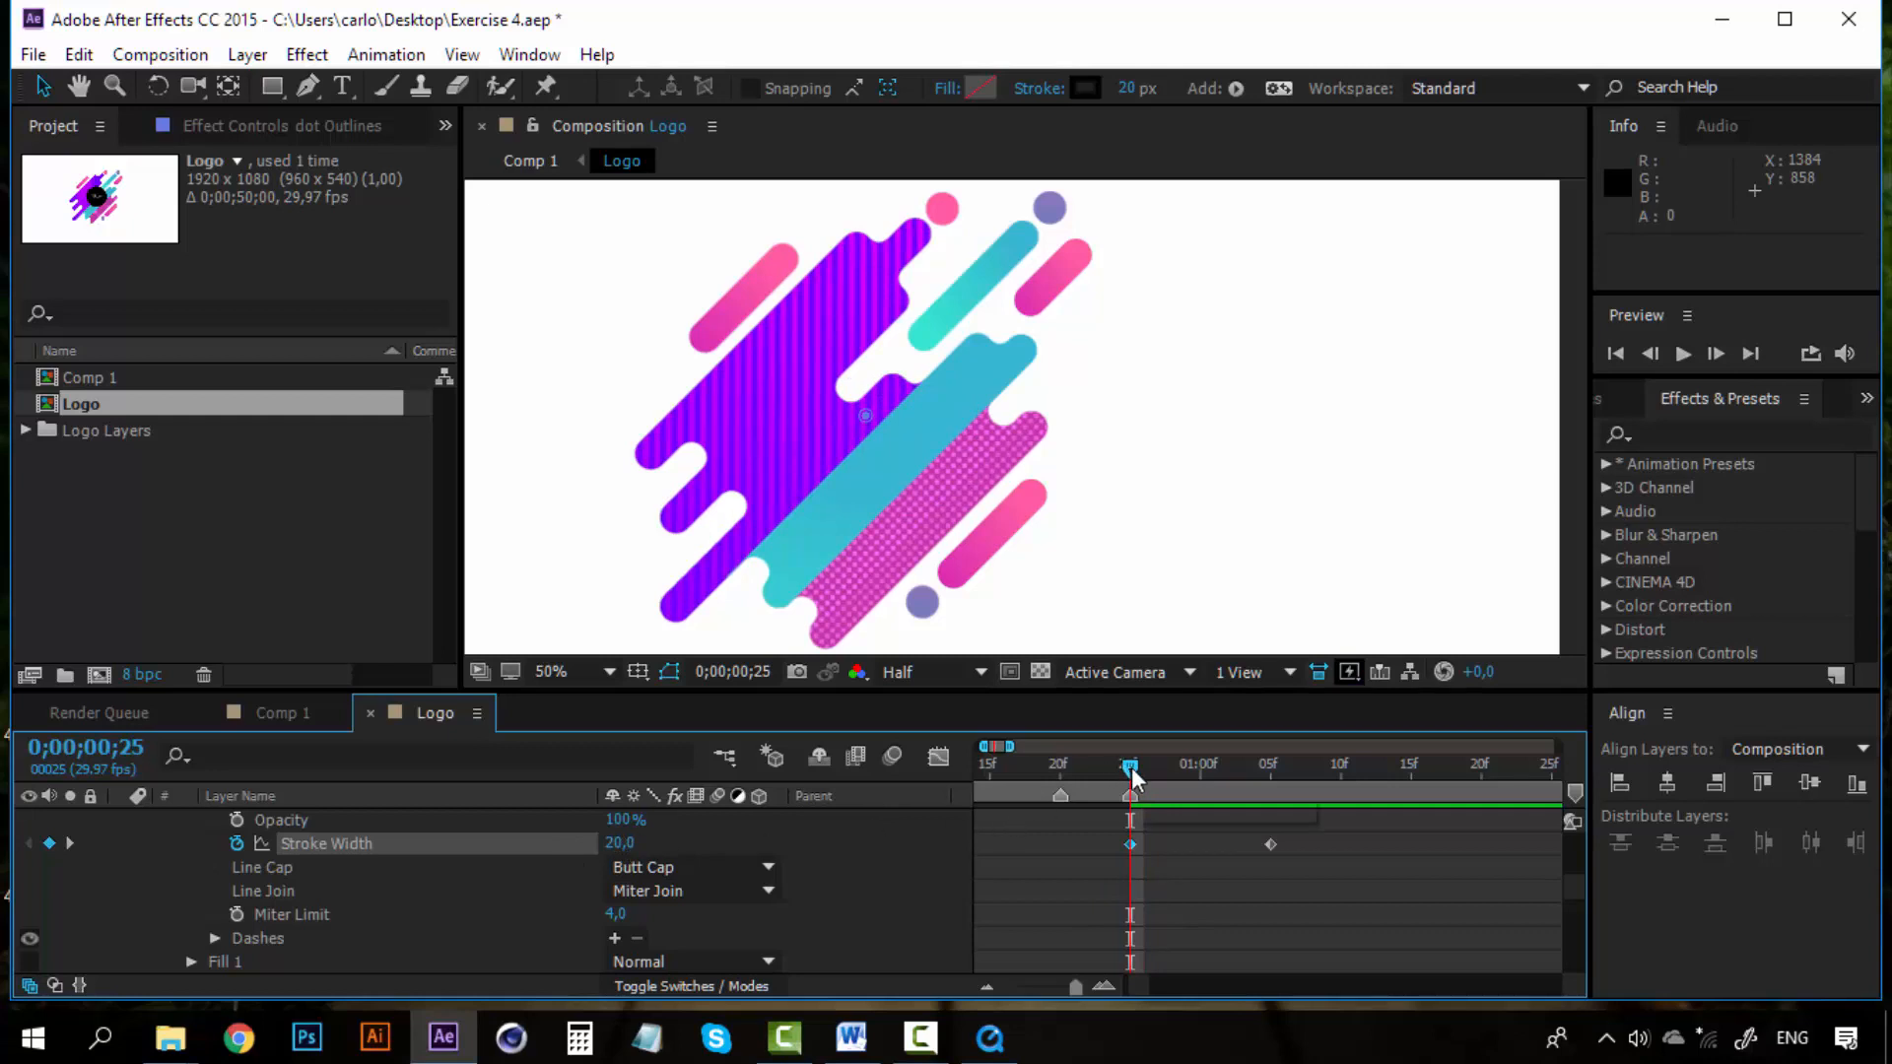
mouse_move(1131, 771)
left_mouse_down()
mouse_move(1271, 780)
mouse_move(1130, 771)
left_mouse_up()
key("space")
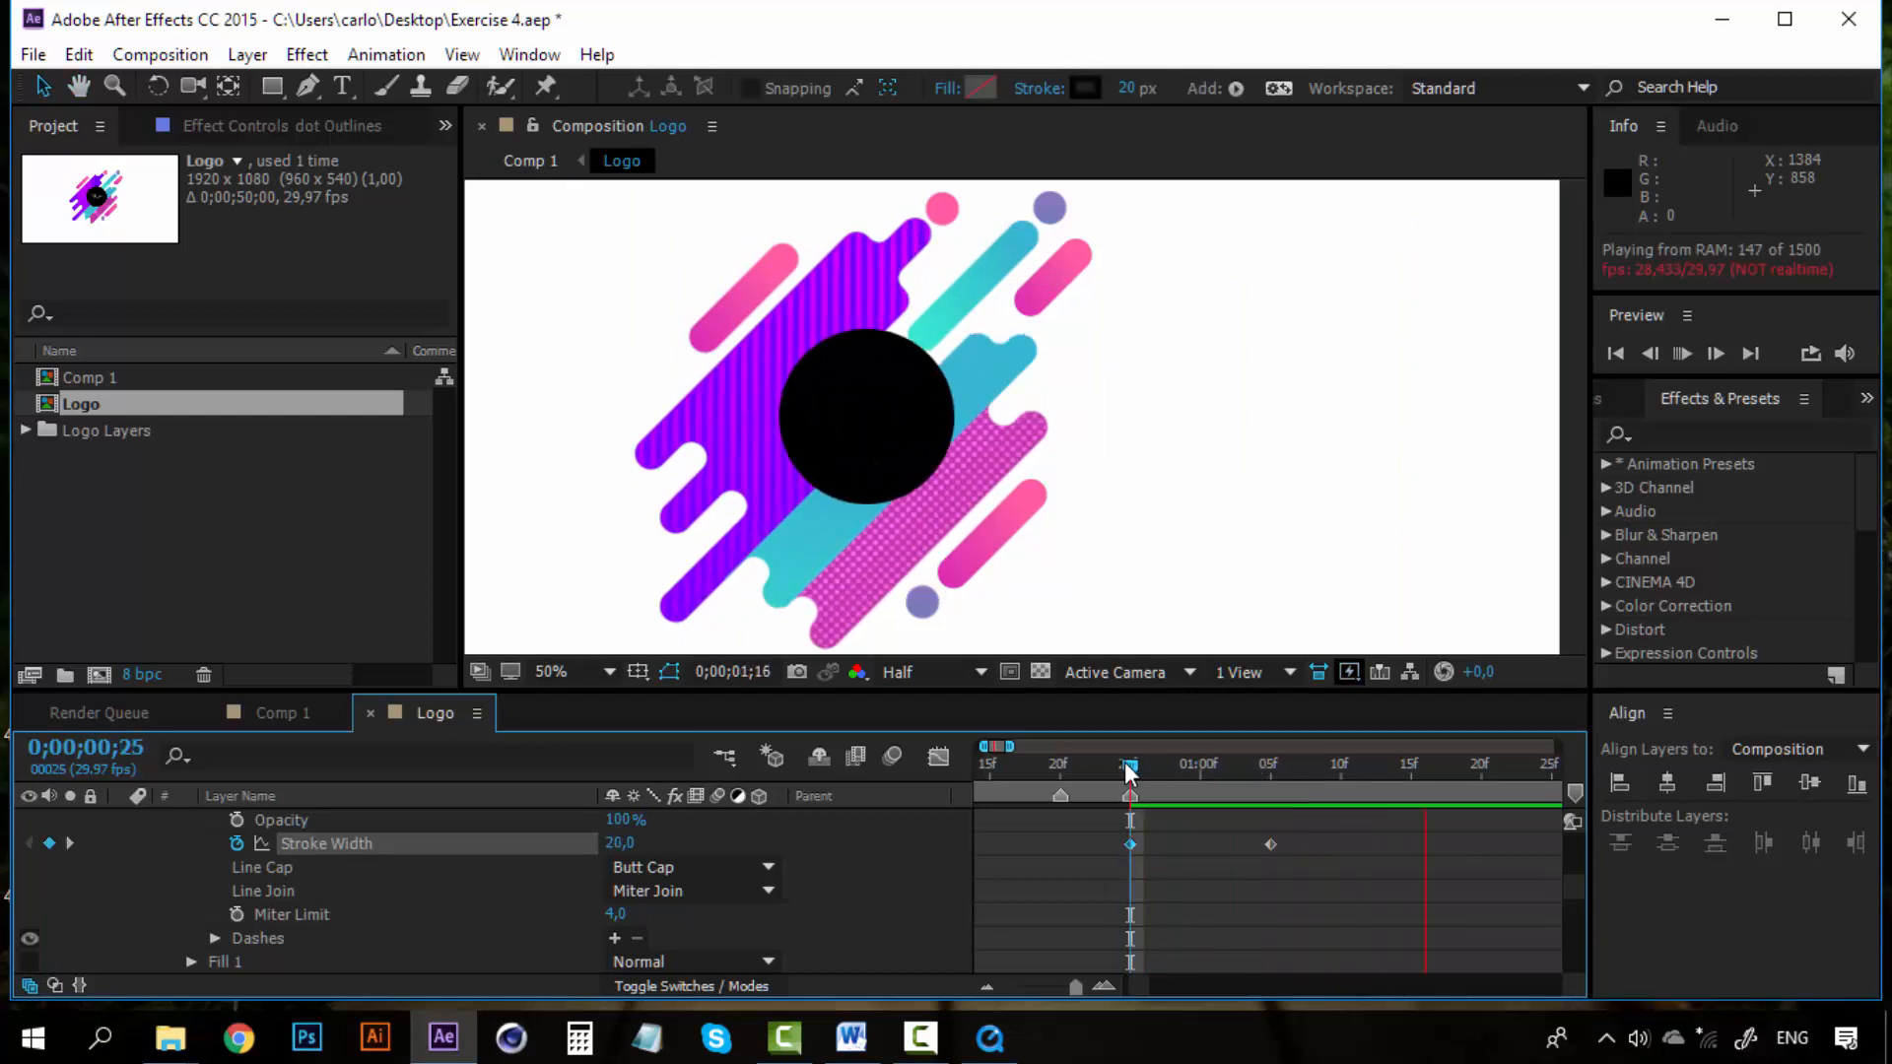
key("space")
key("space")
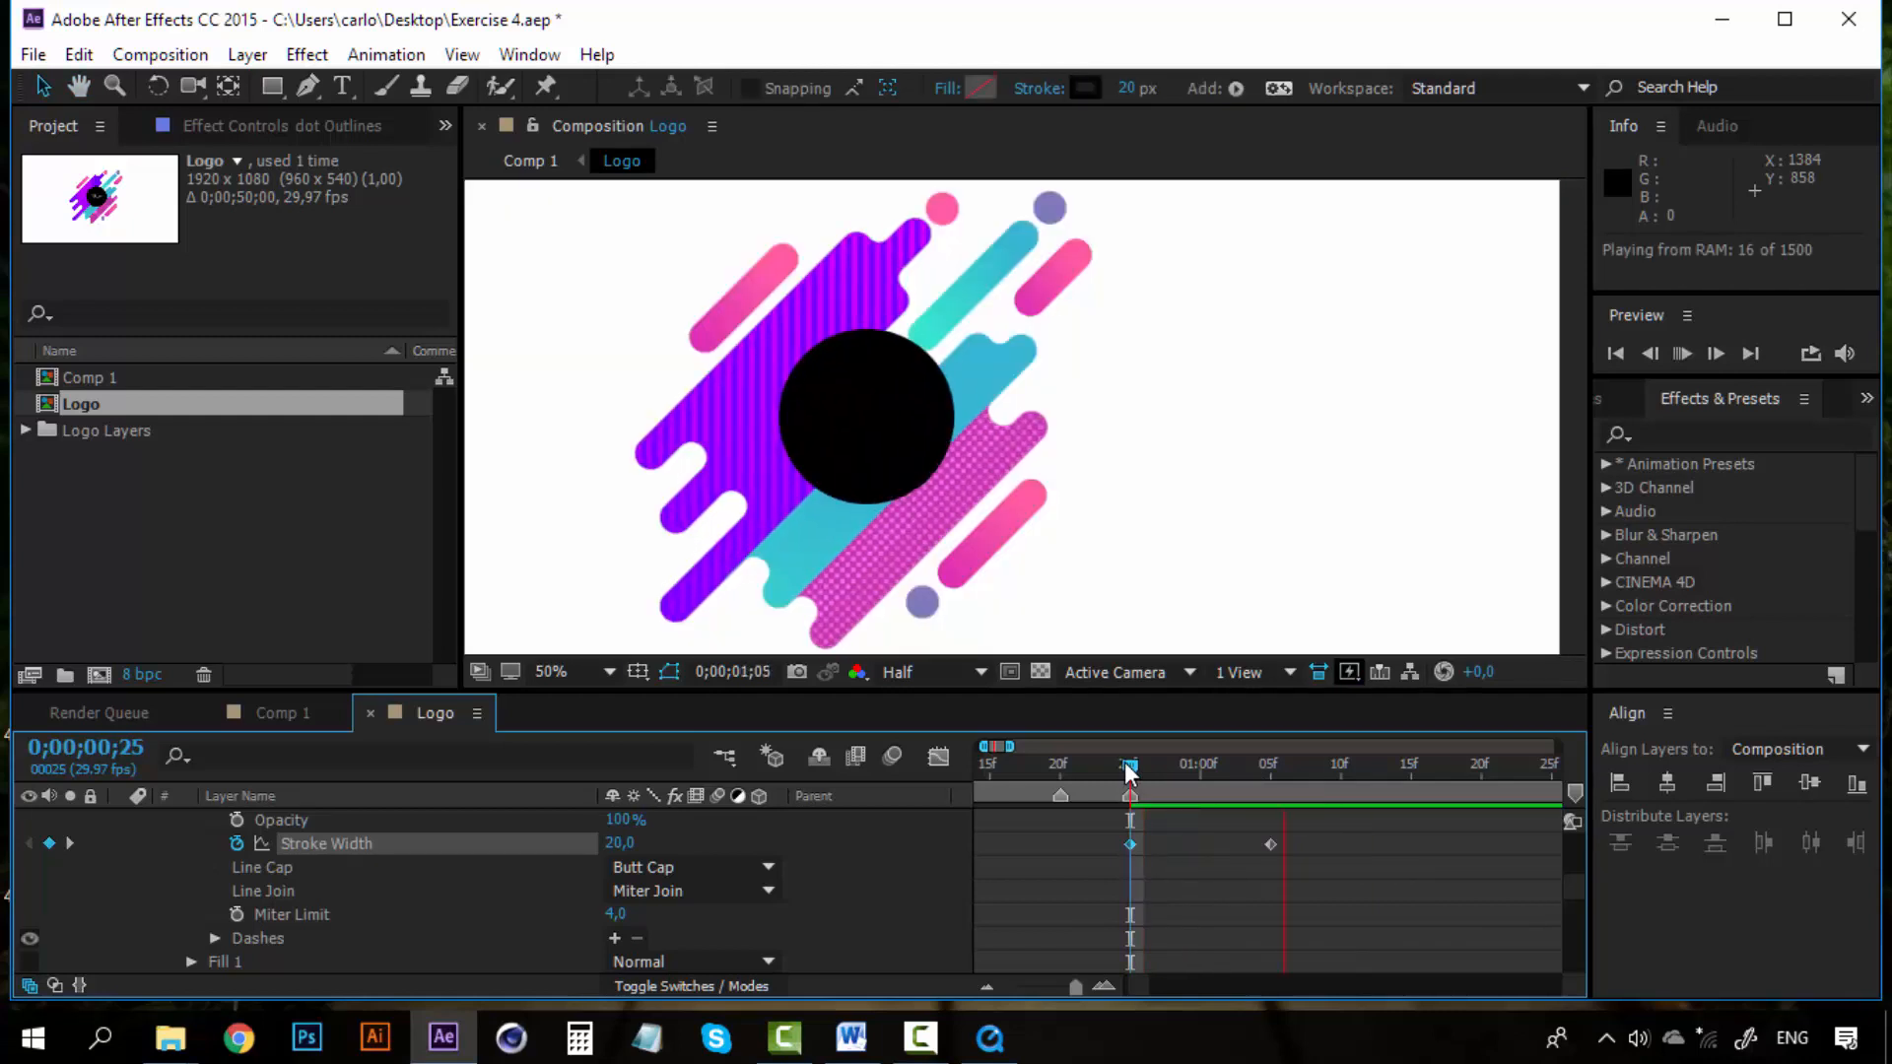
key("space")
mouse_move(1130, 769)
left_mouse_down()
mouse_move(1285, 777)
mouse_move(1143, 782)
left_mouse_up()
key("space")
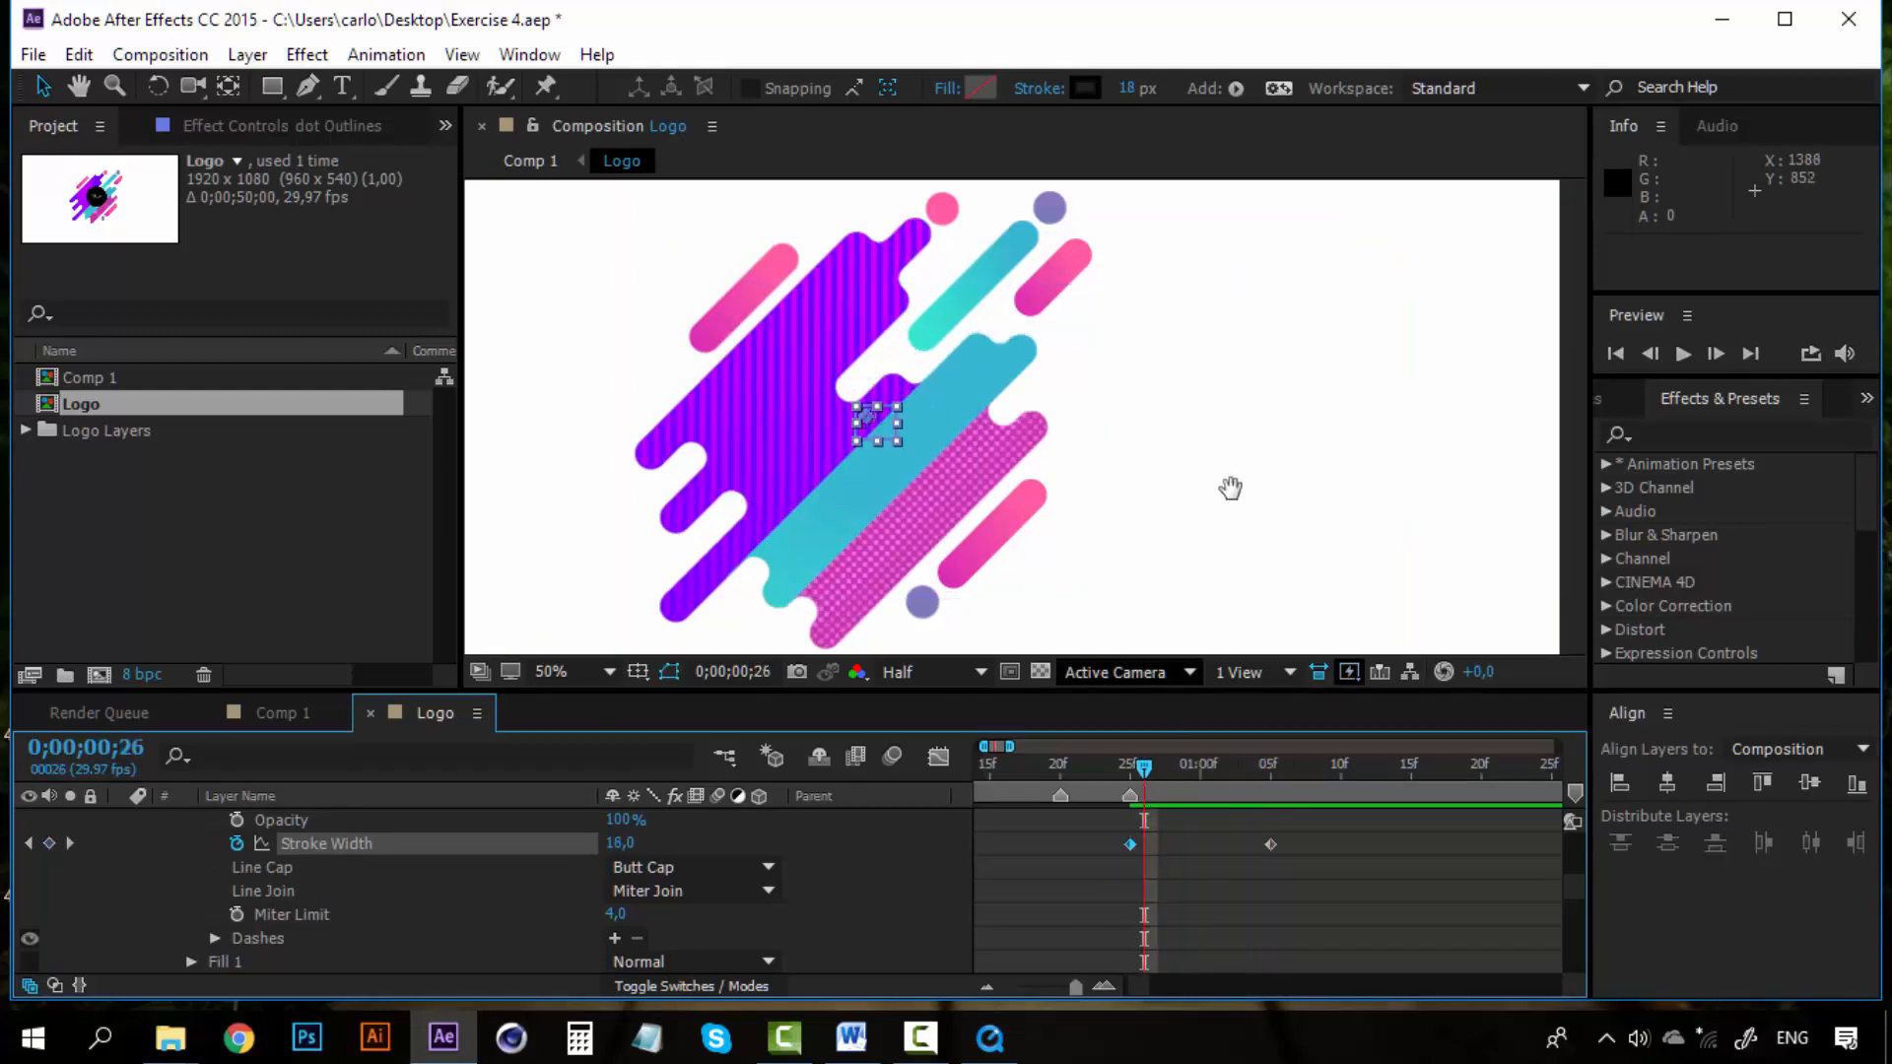
key("space")
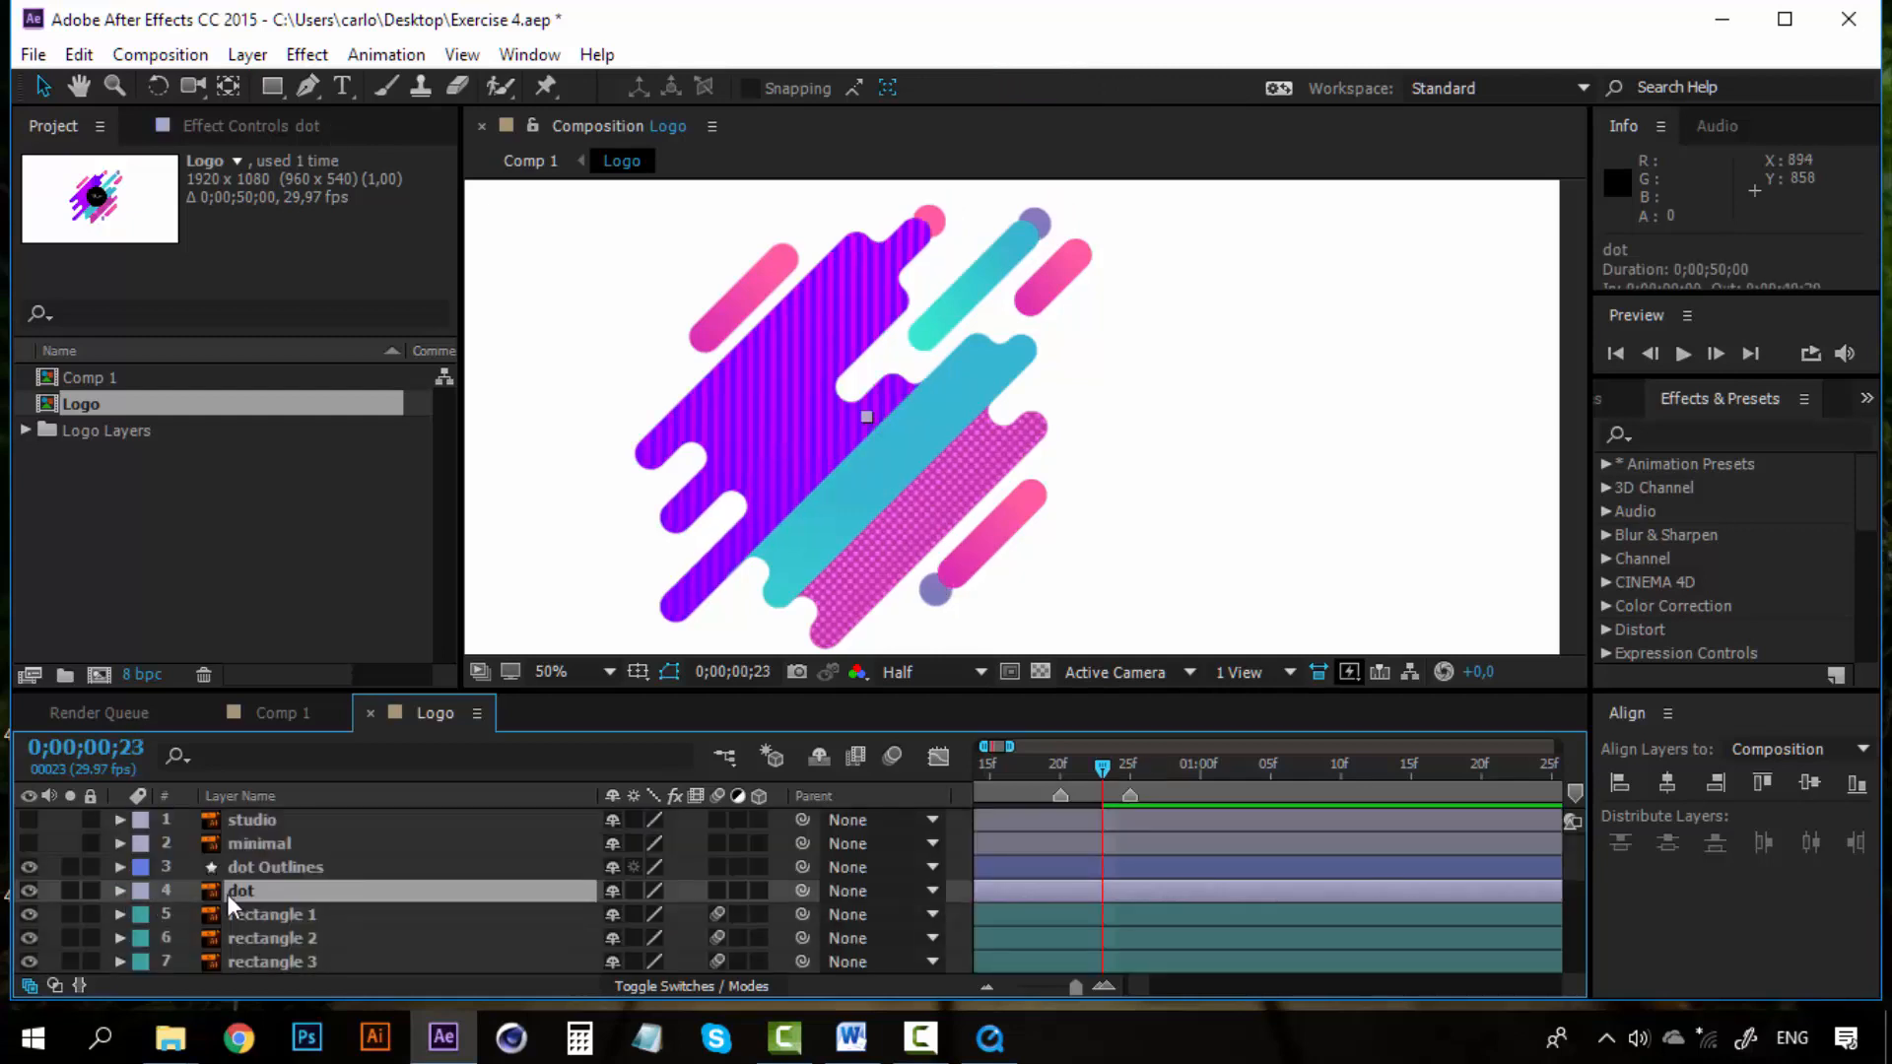
Step: Change the label color of the dot Outlines and dot layers to Orange
left_click(264, 872)
left_click(252, 886, "shift")
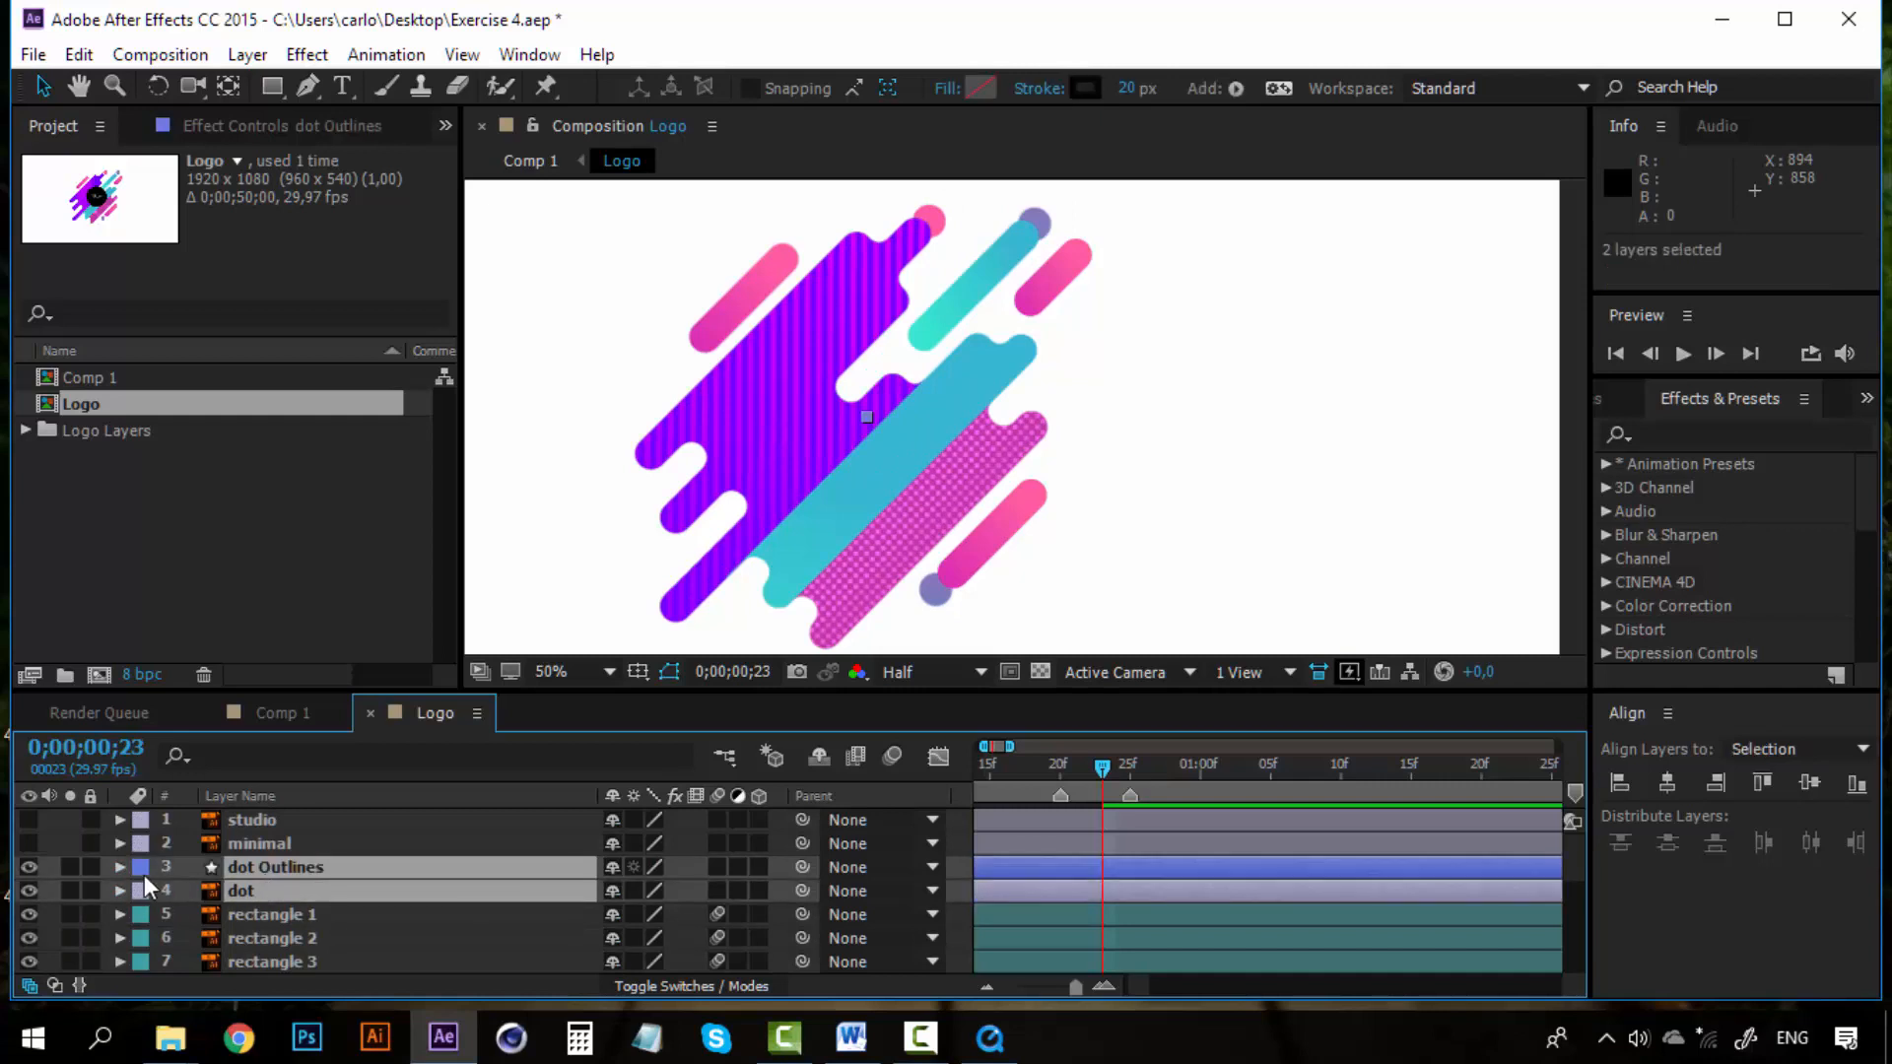
left_click(144, 873)
left_click(270, 707)
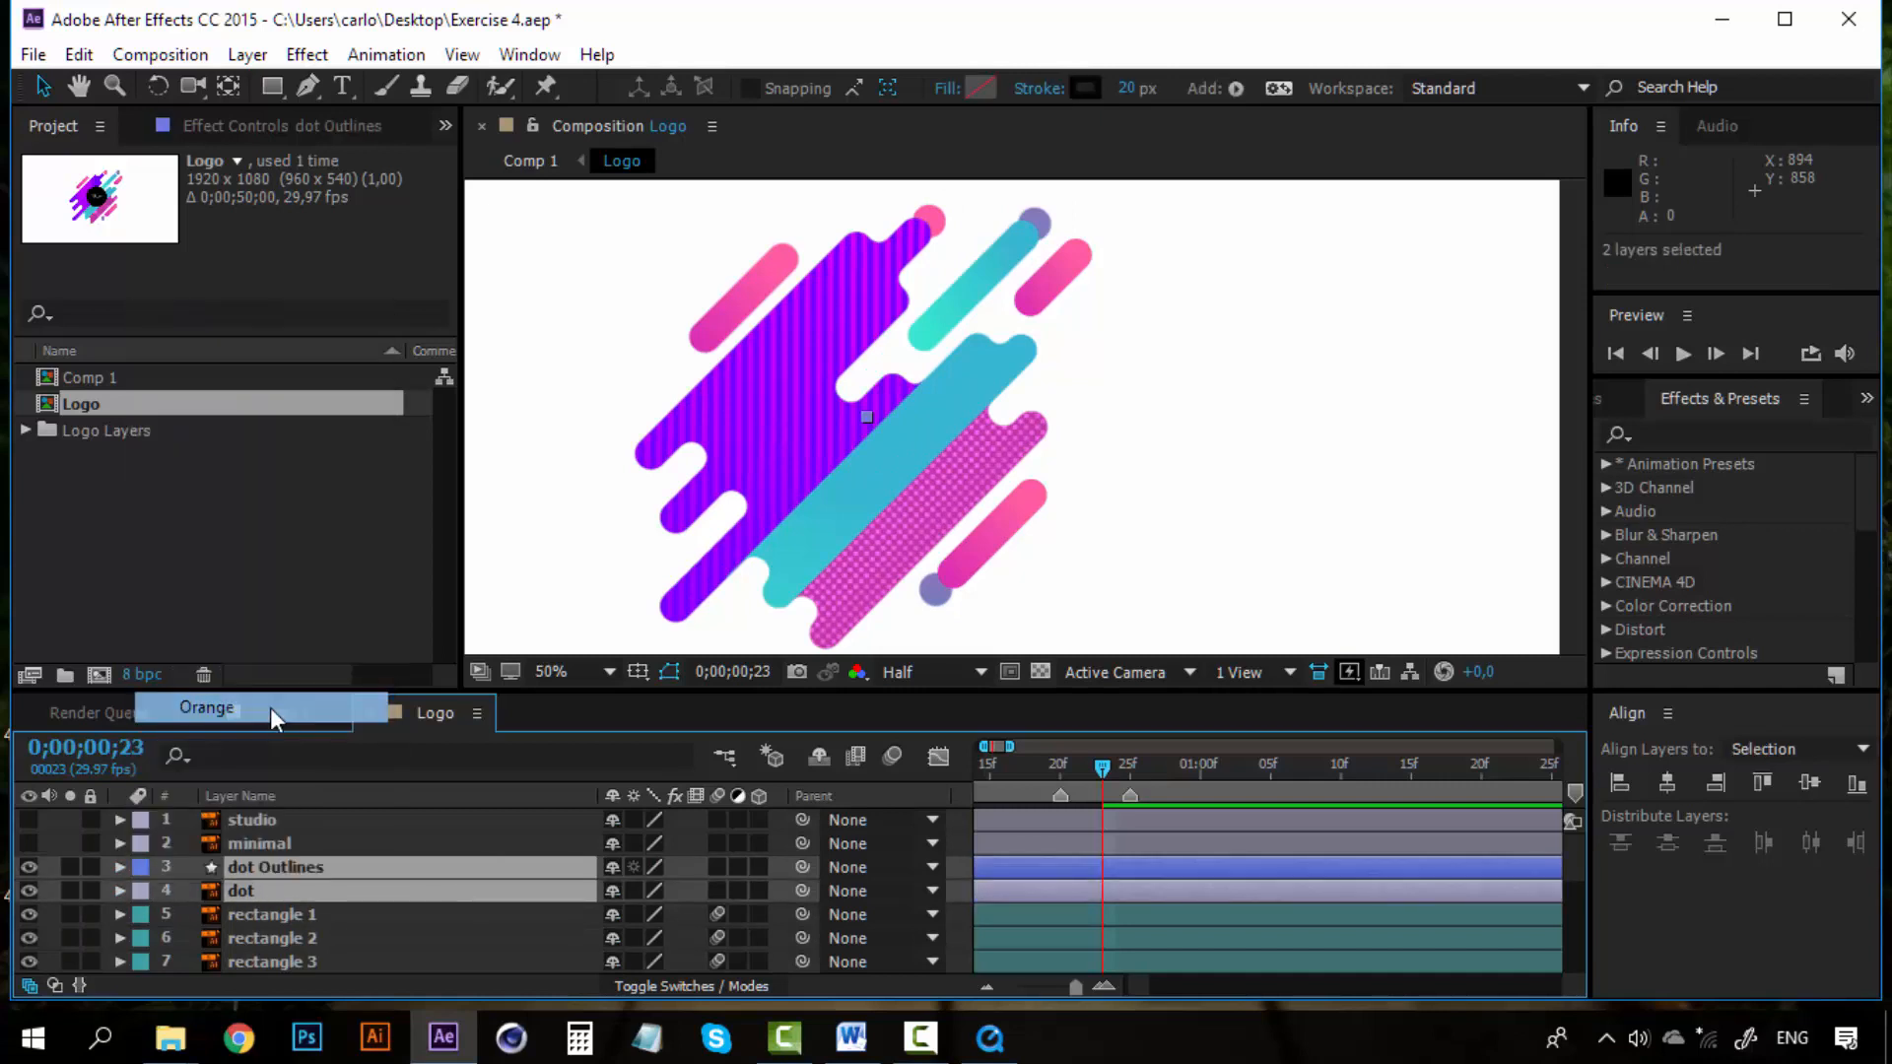
Step: Make the studio and minimal text layers visible
left_click(262, 838)
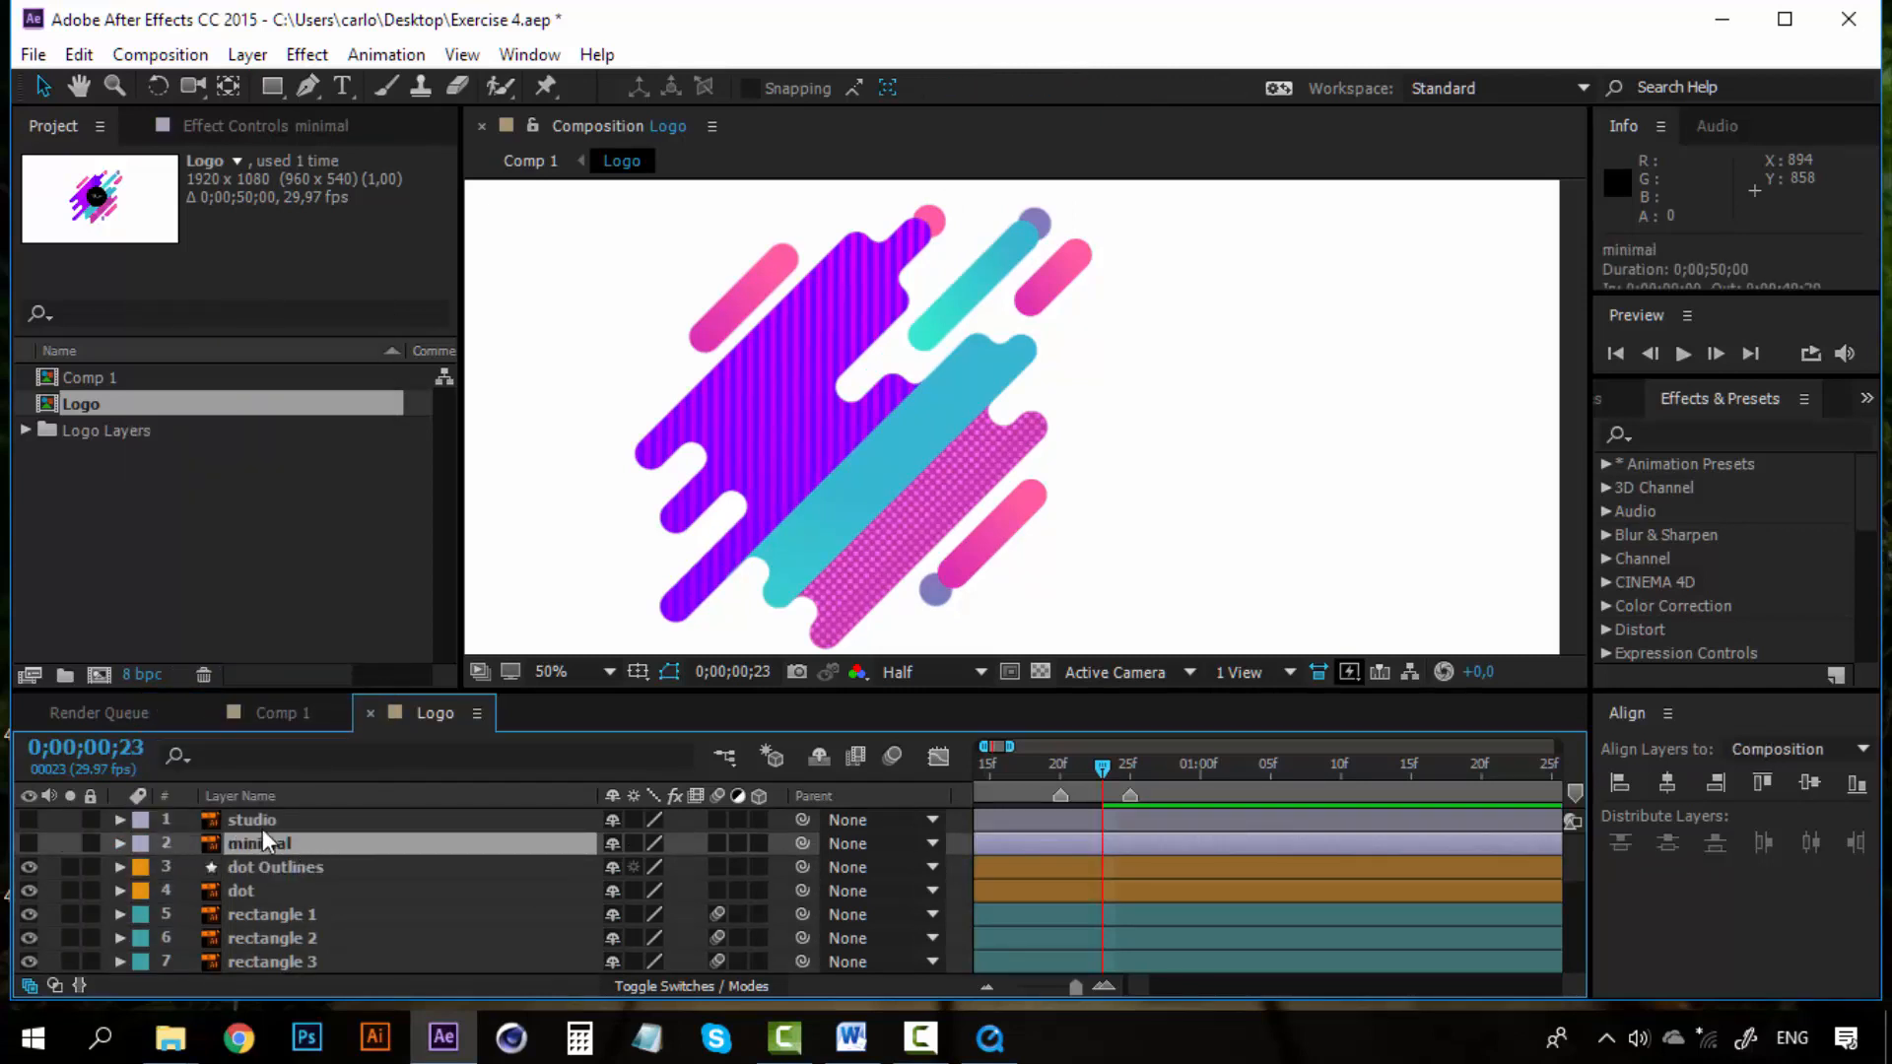
left_click(258, 821)
left_click(30, 820)
left_click(30, 843)
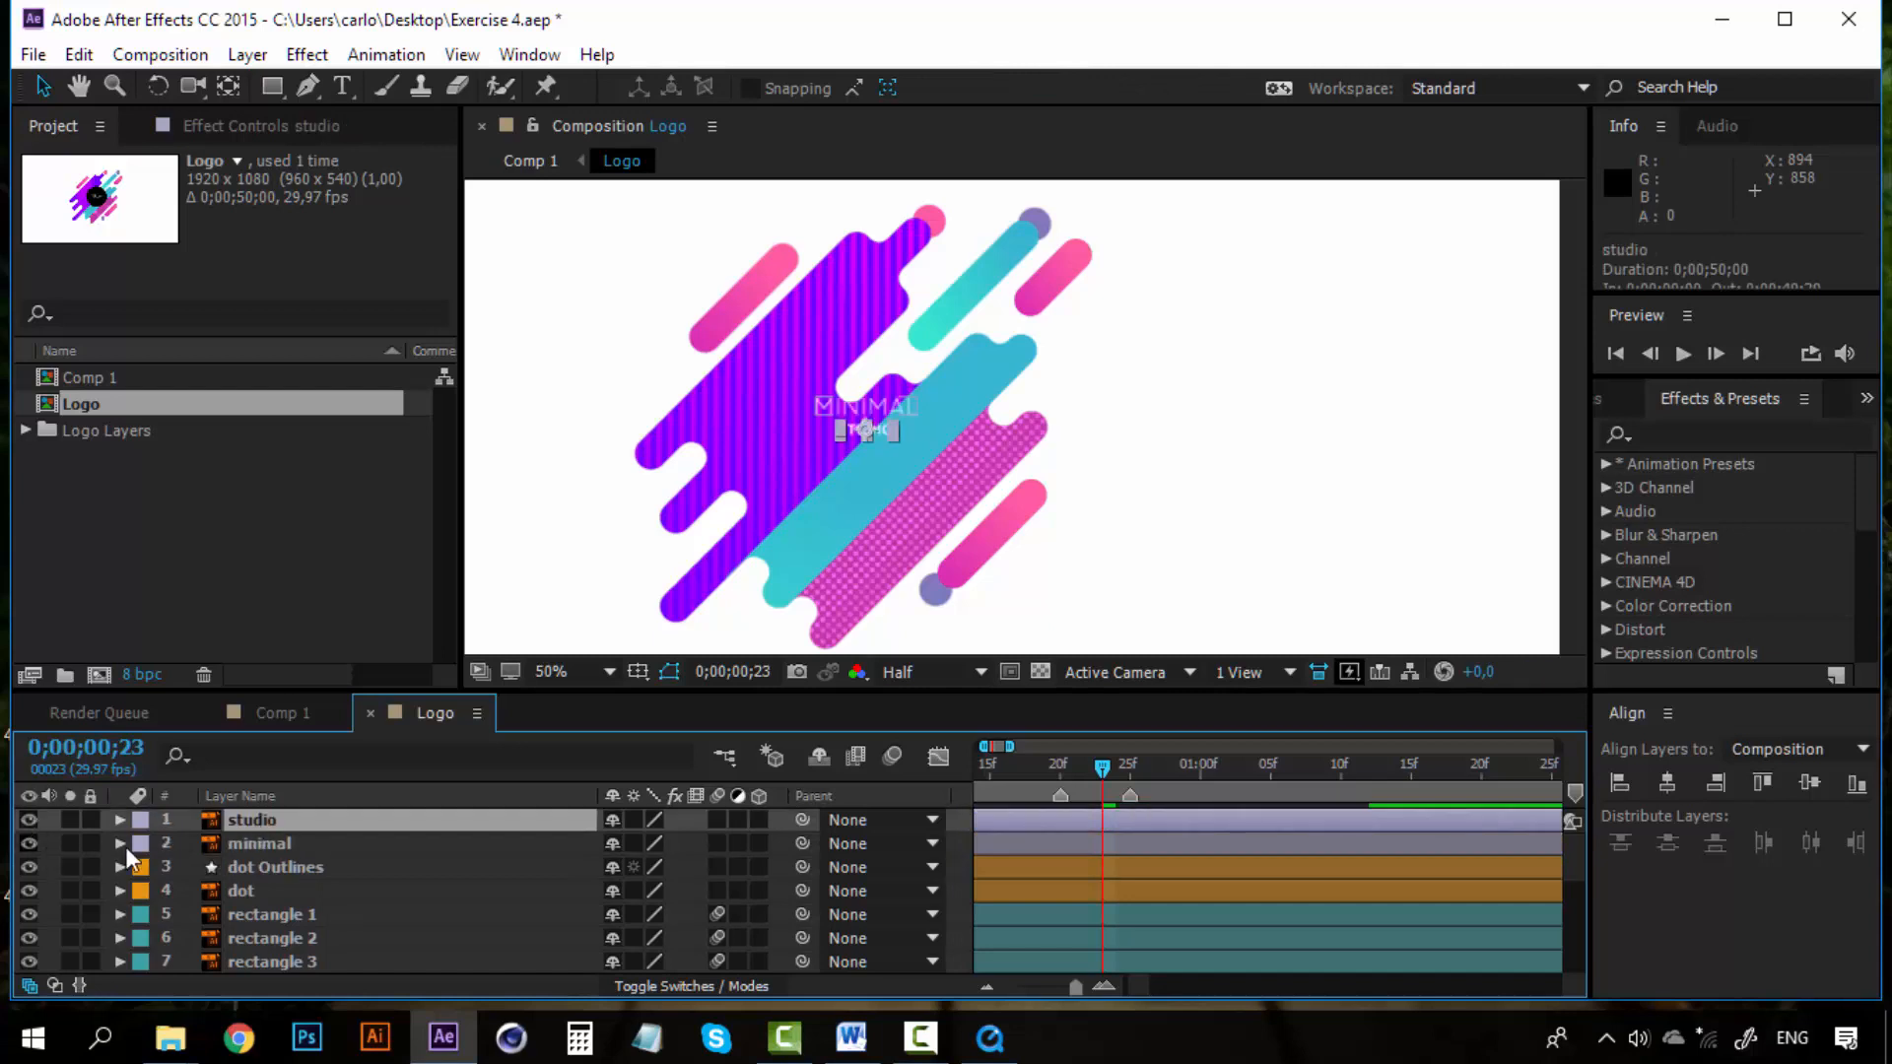
Step: Show the Scale keyframes of the dot layer in the Logo composition
left_click(257, 851)
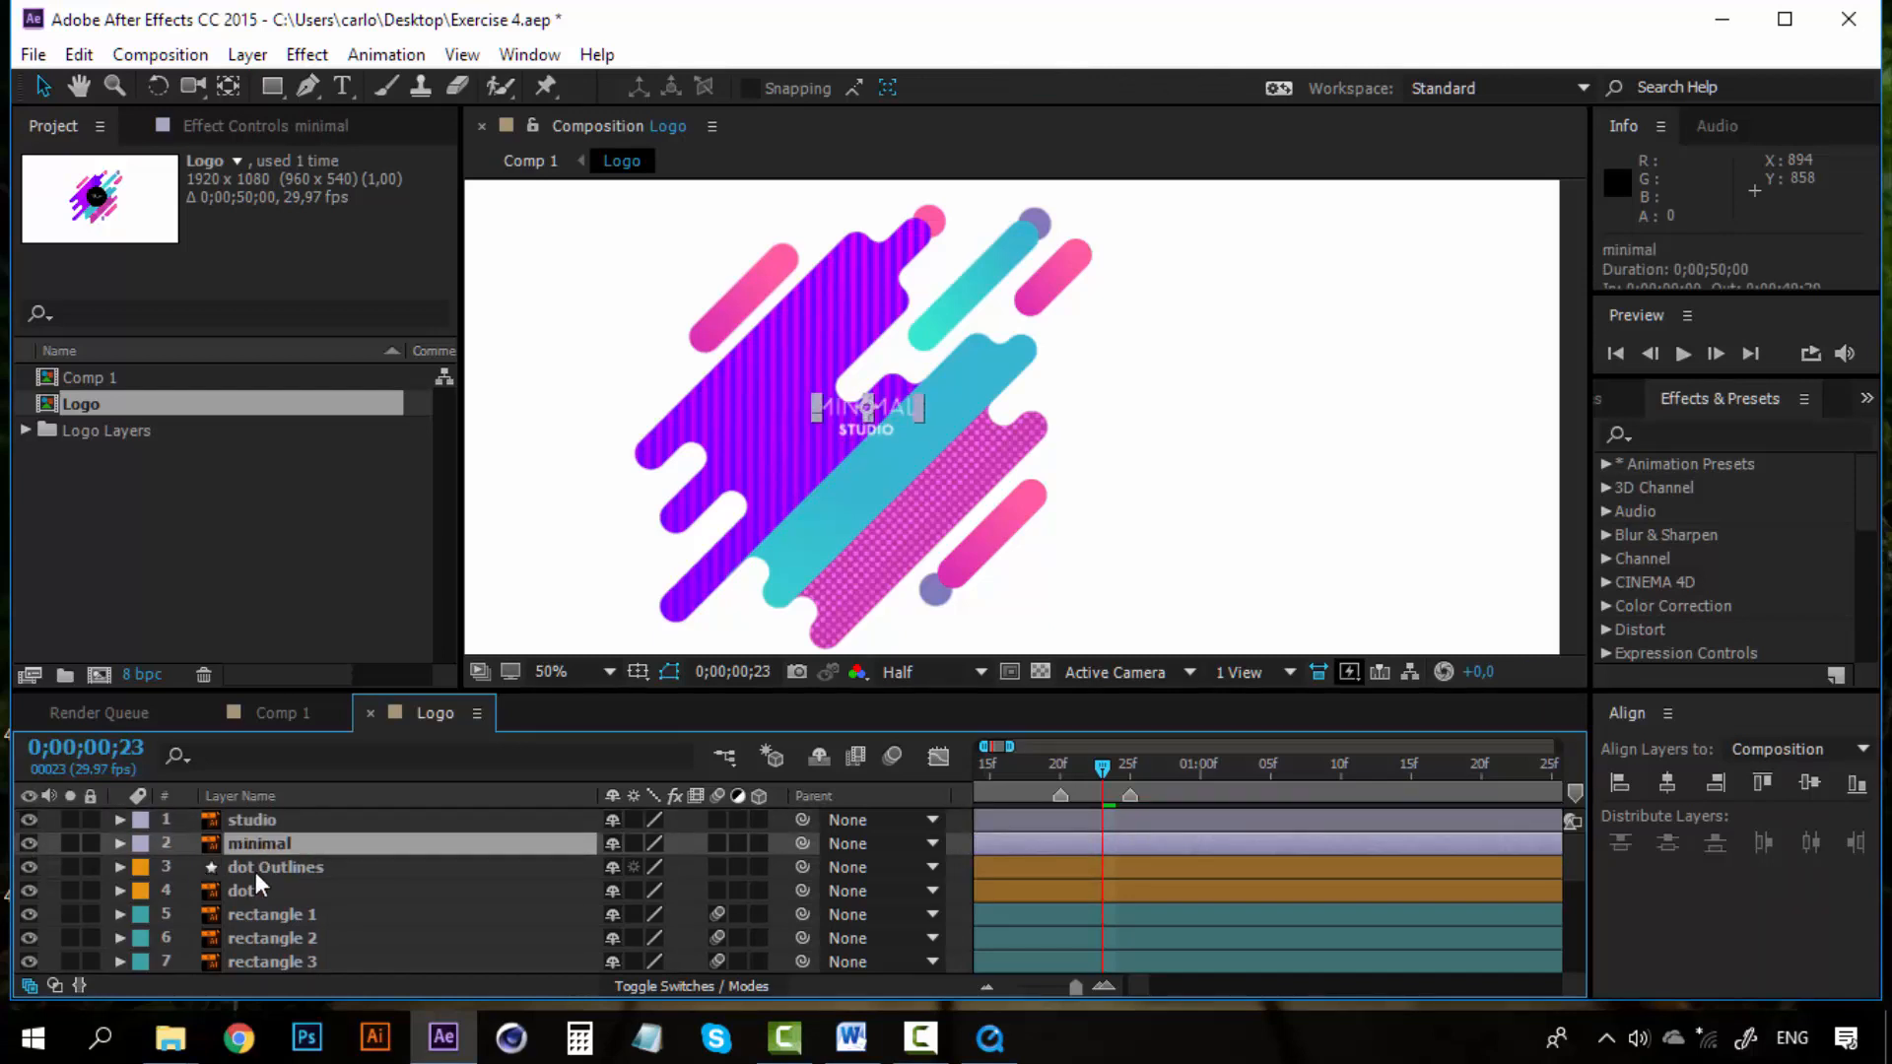
left_click(256, 869)
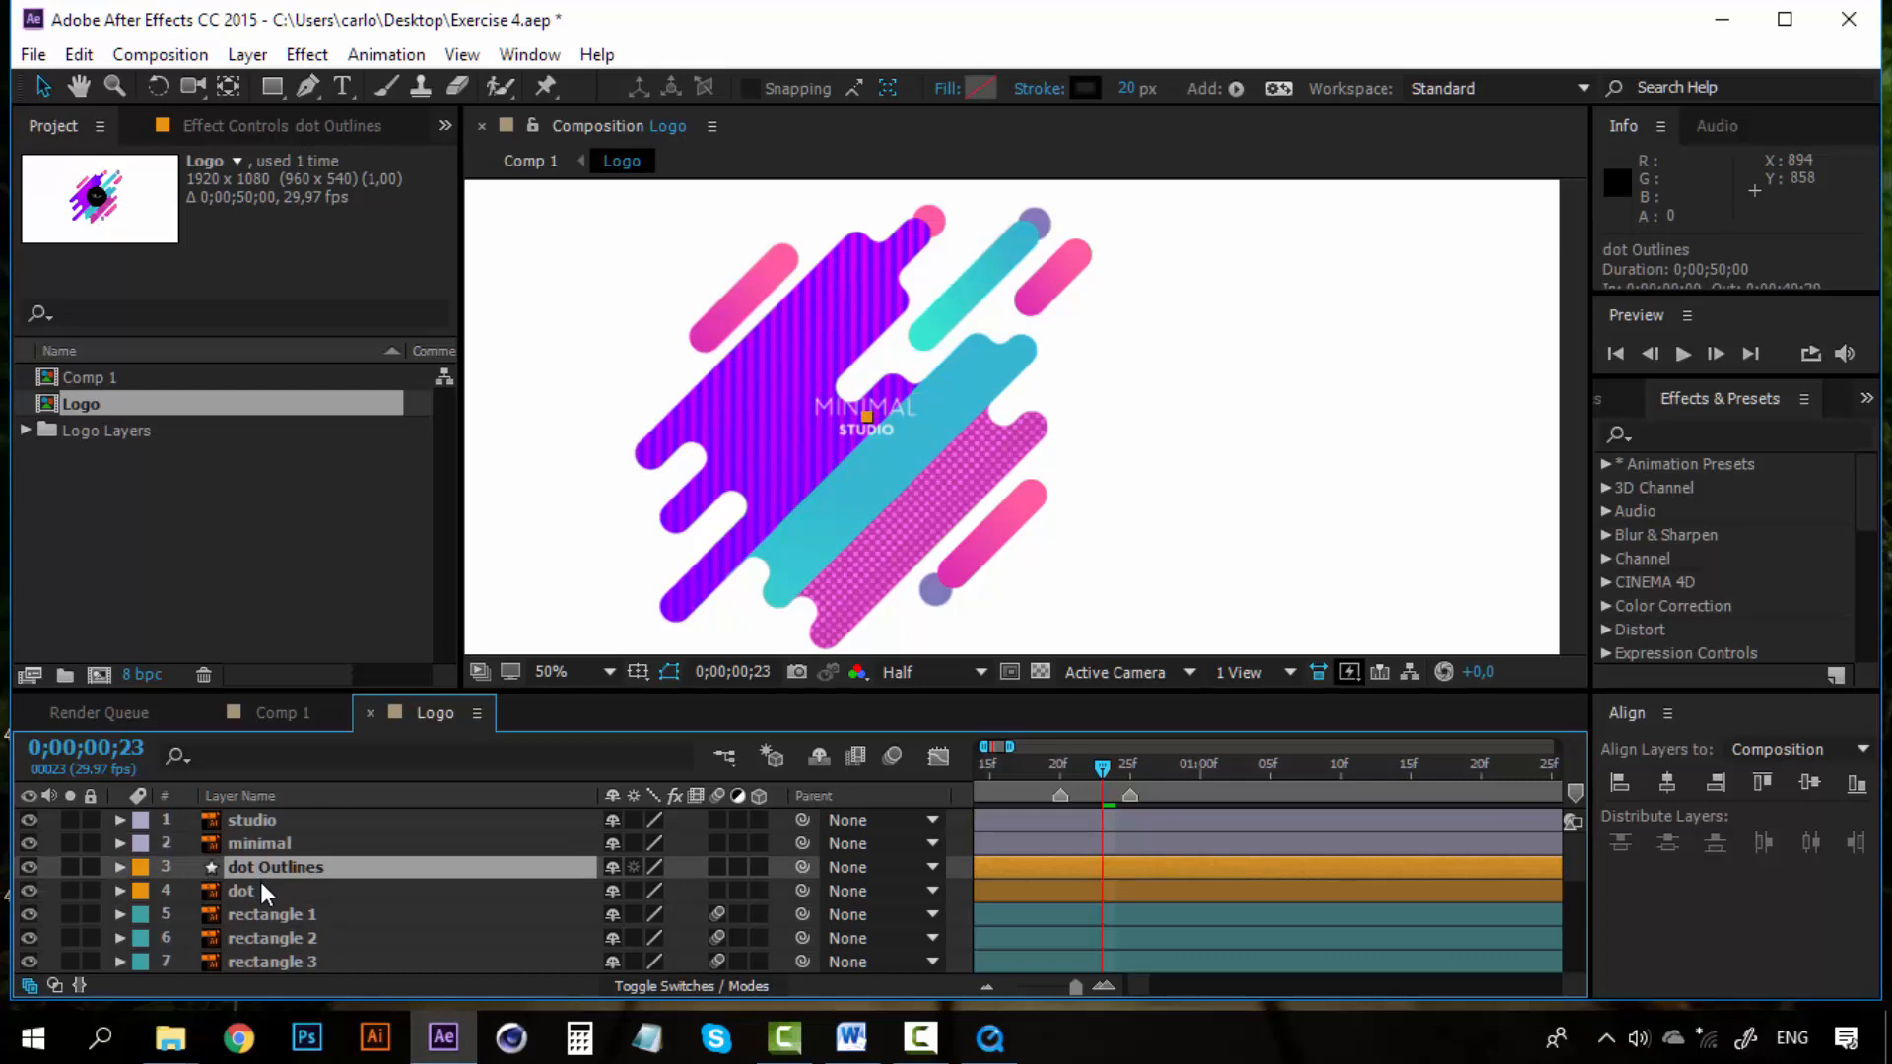
left_click(260, 887, "shift")
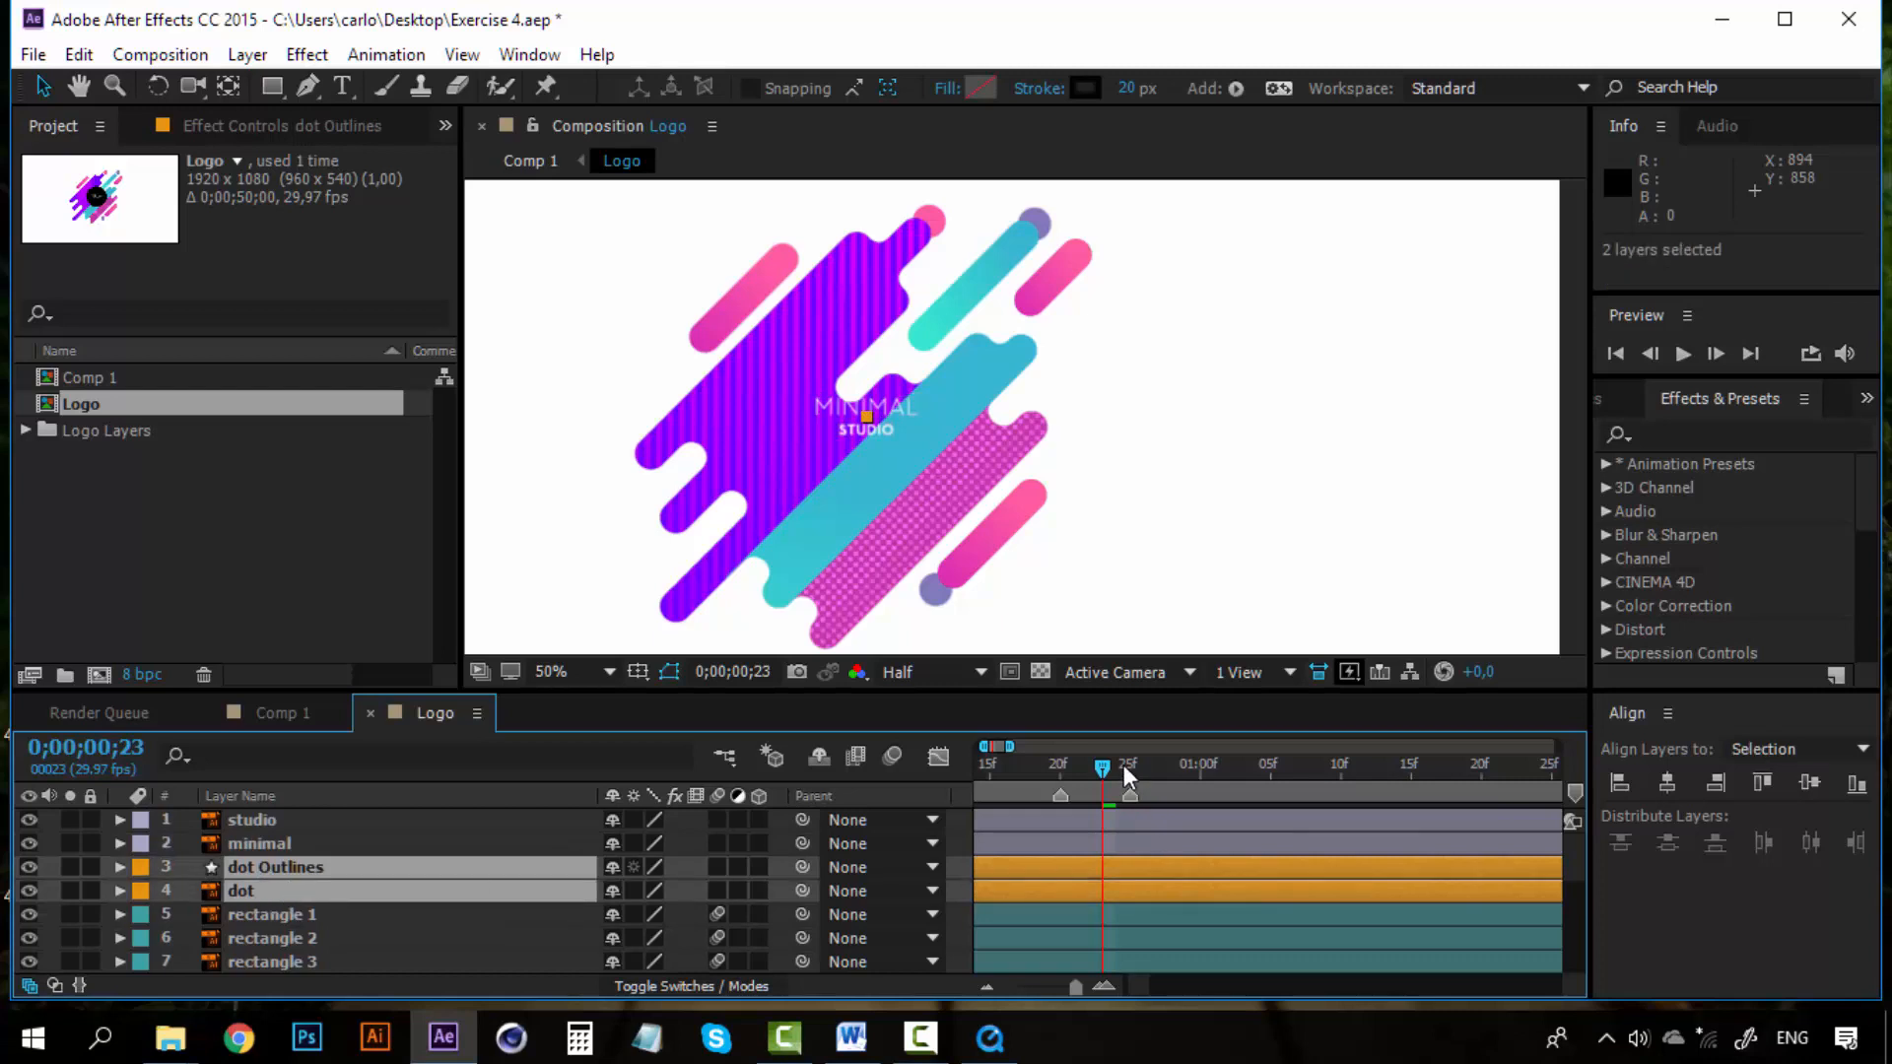
left_click_drag(1109, 765, 1186, 764)
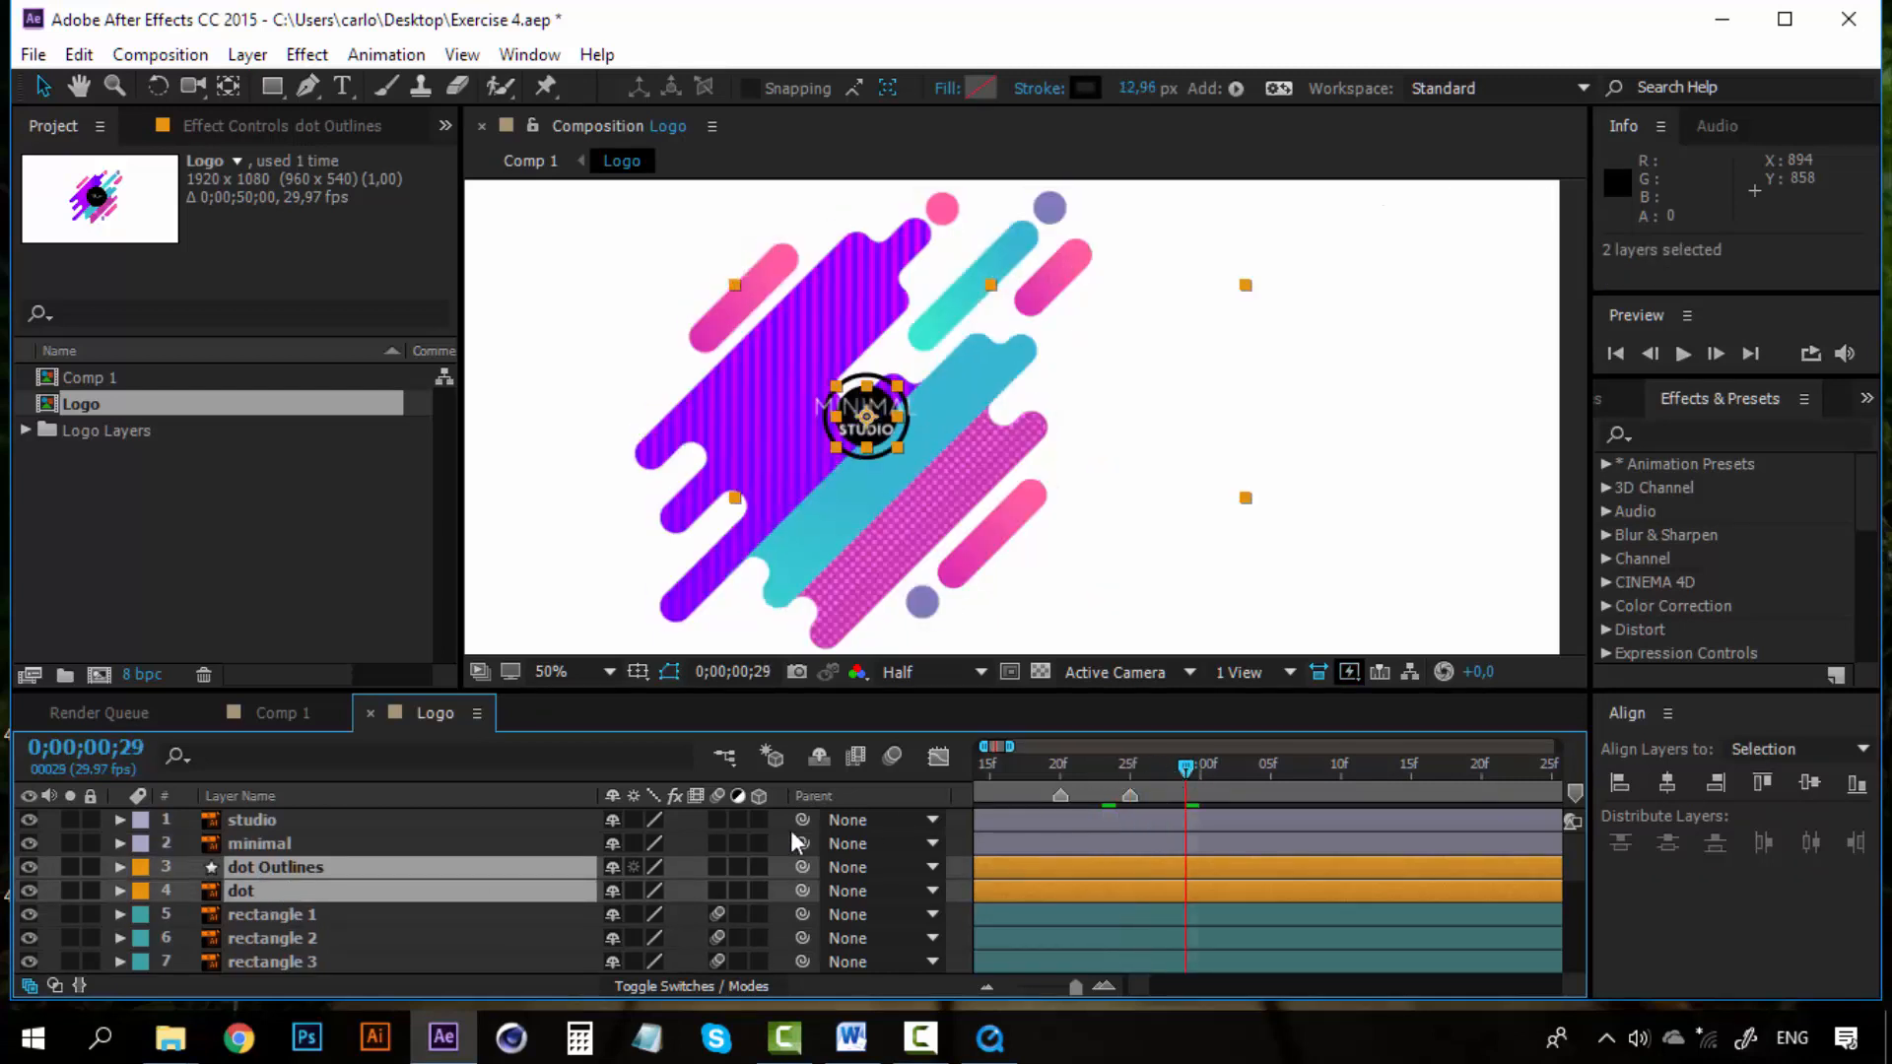
left_click(282, 894)
key("p")
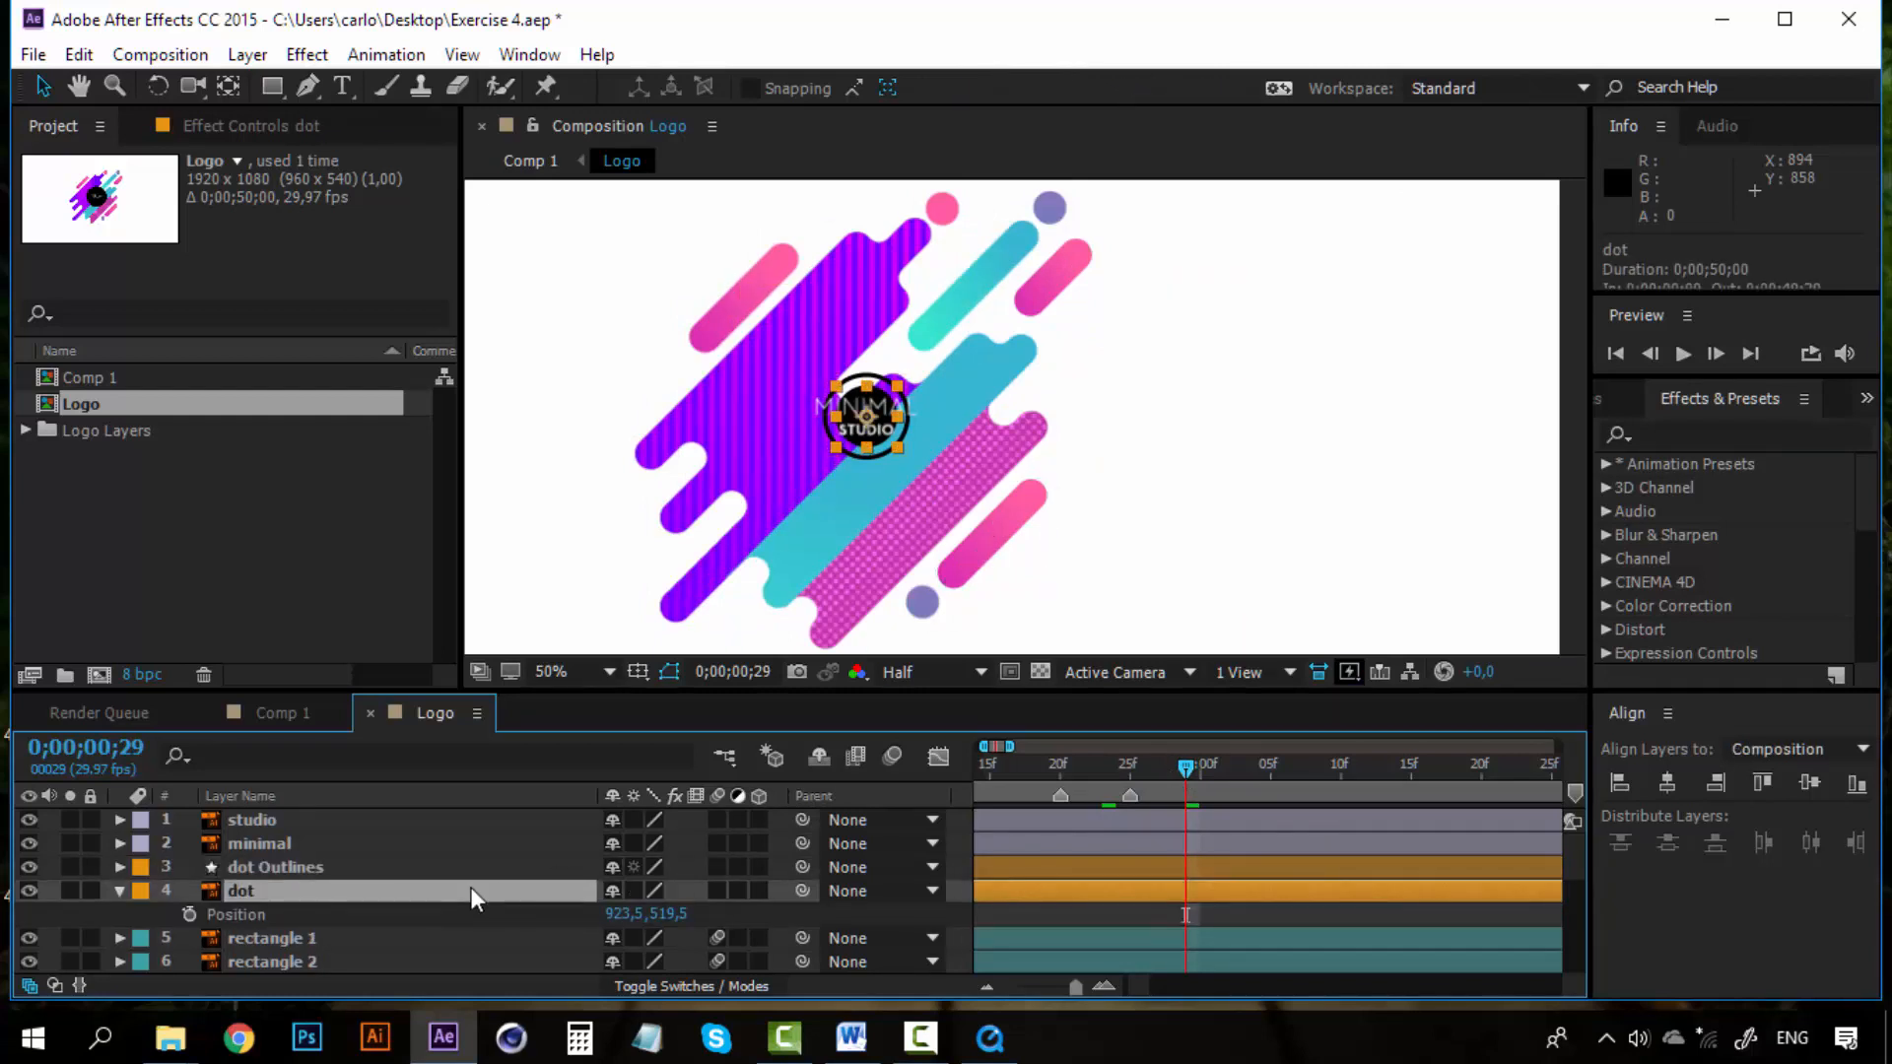
key("s")
Step: Add a composition marker at 0;00;01;05, on the dot layer's last Scale keyframe
left_click(1271, 764)
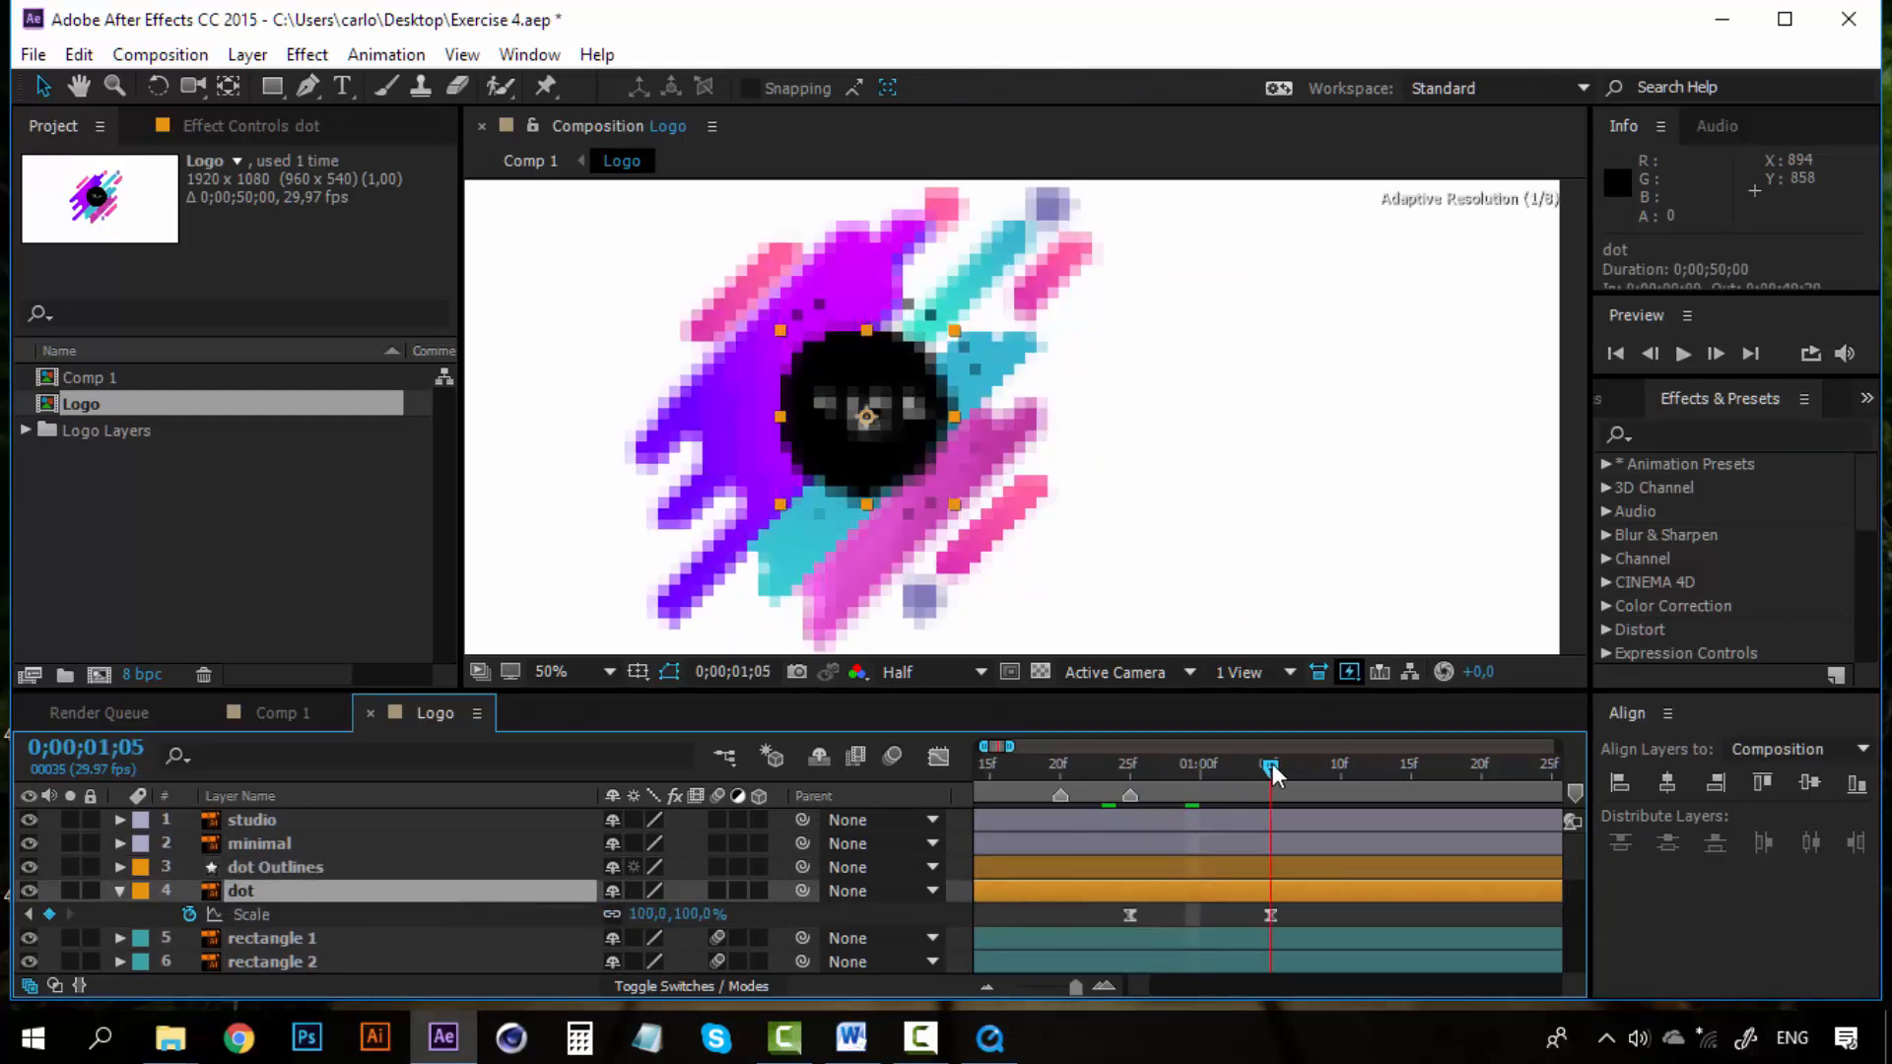
left_click(1425, 509)
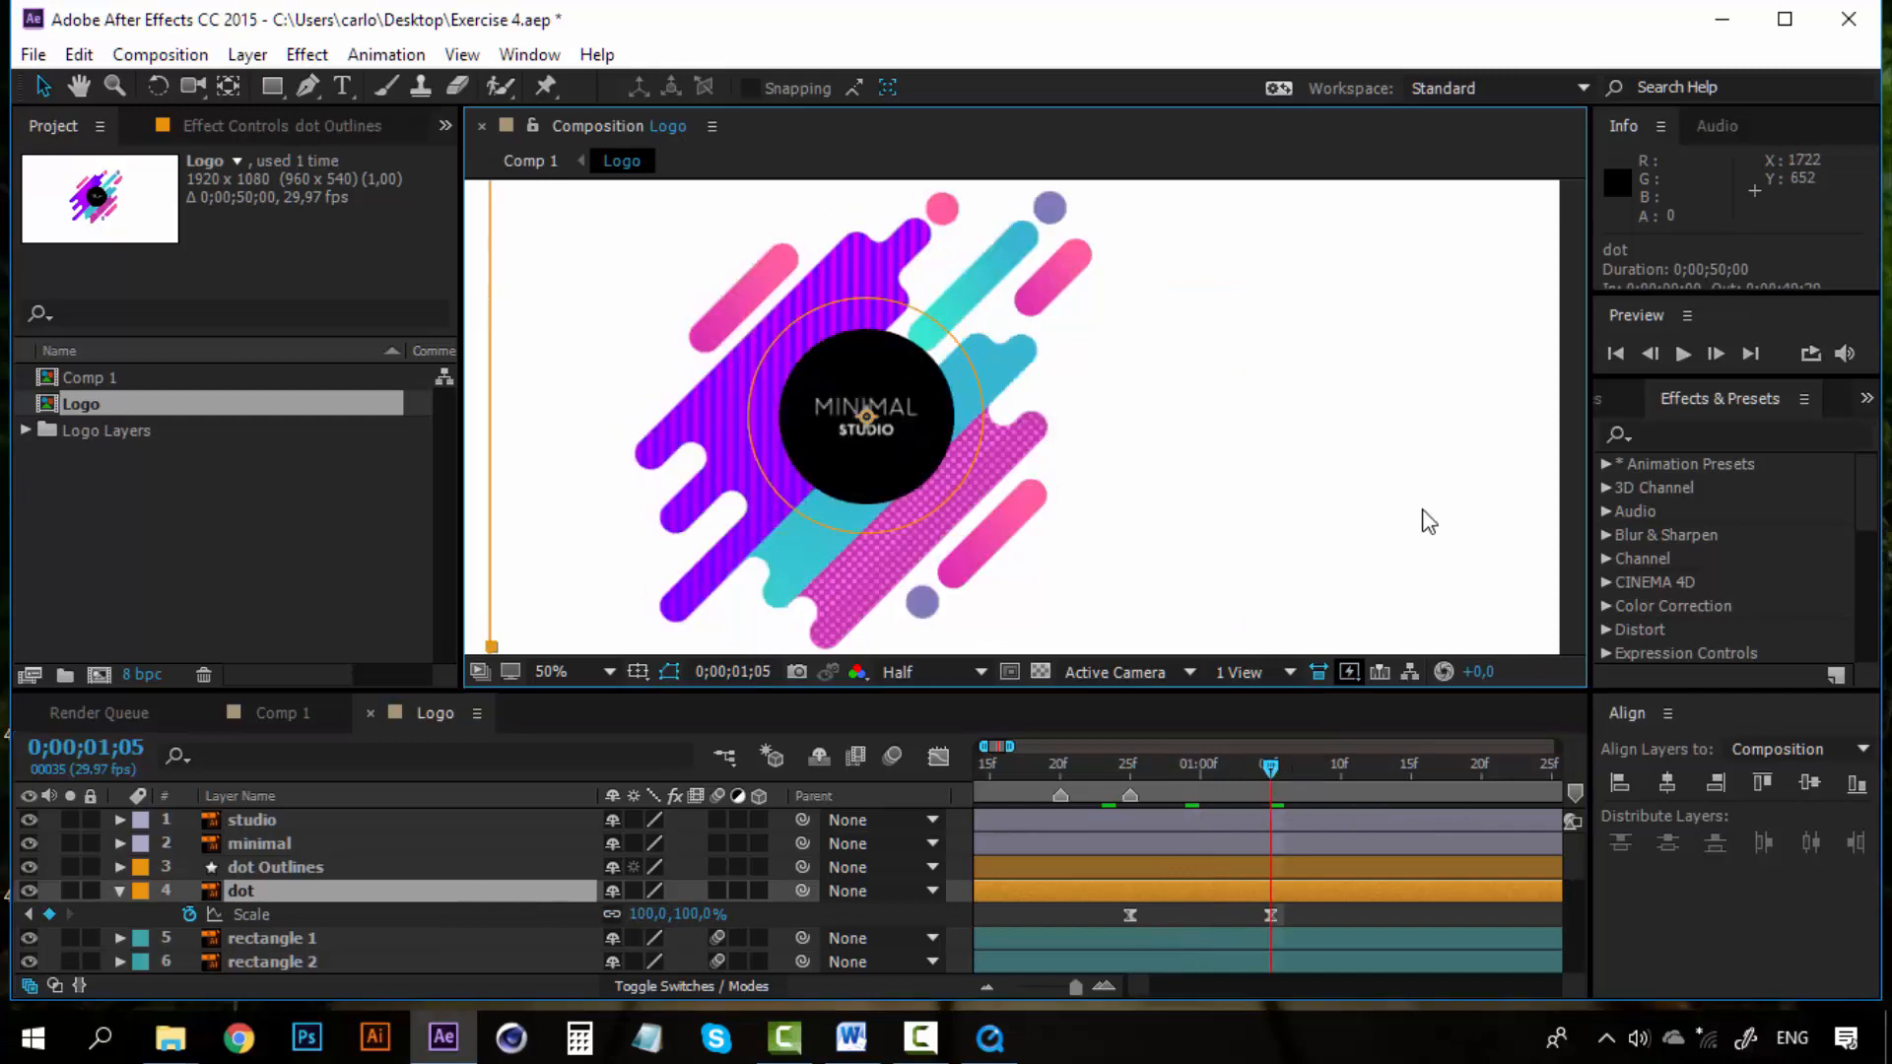
key("comma")
left_click(1514, 463)
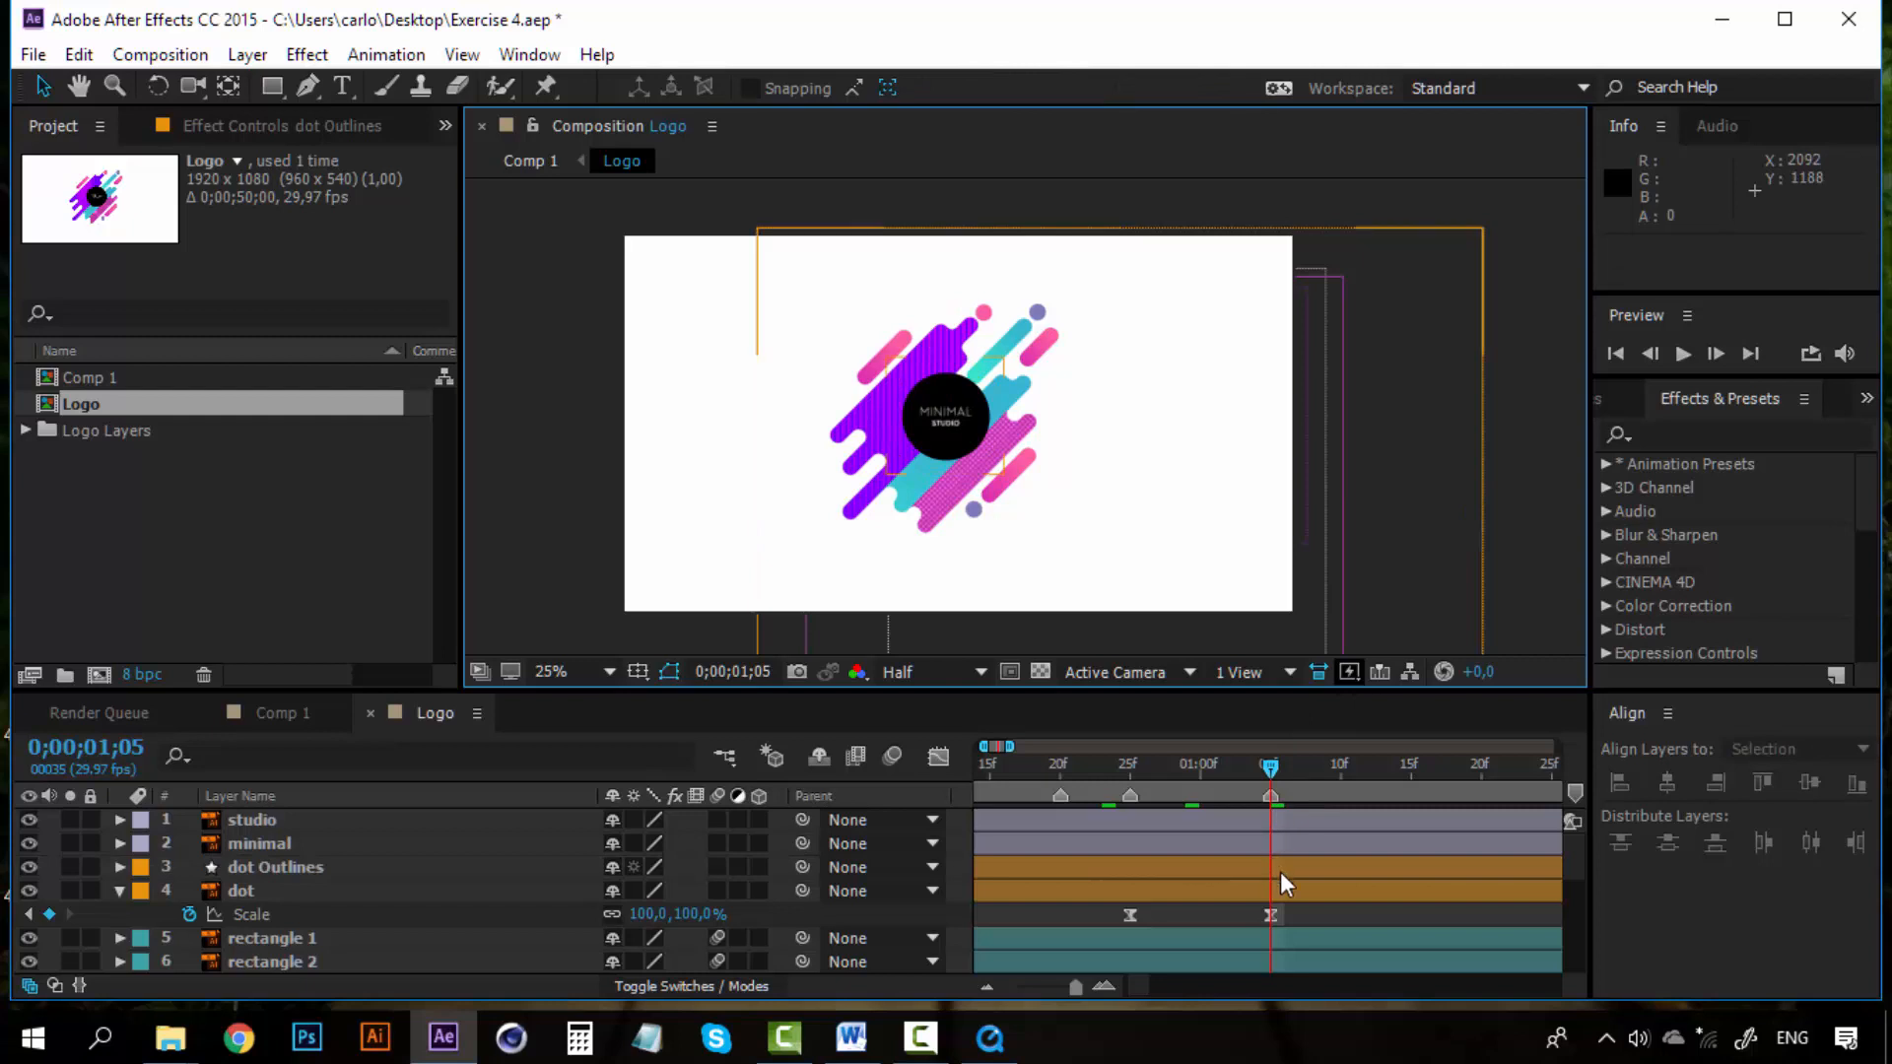
Step: Trim the start of the studio and minimal layers to 0;00;01;05
left_click(285, 844)
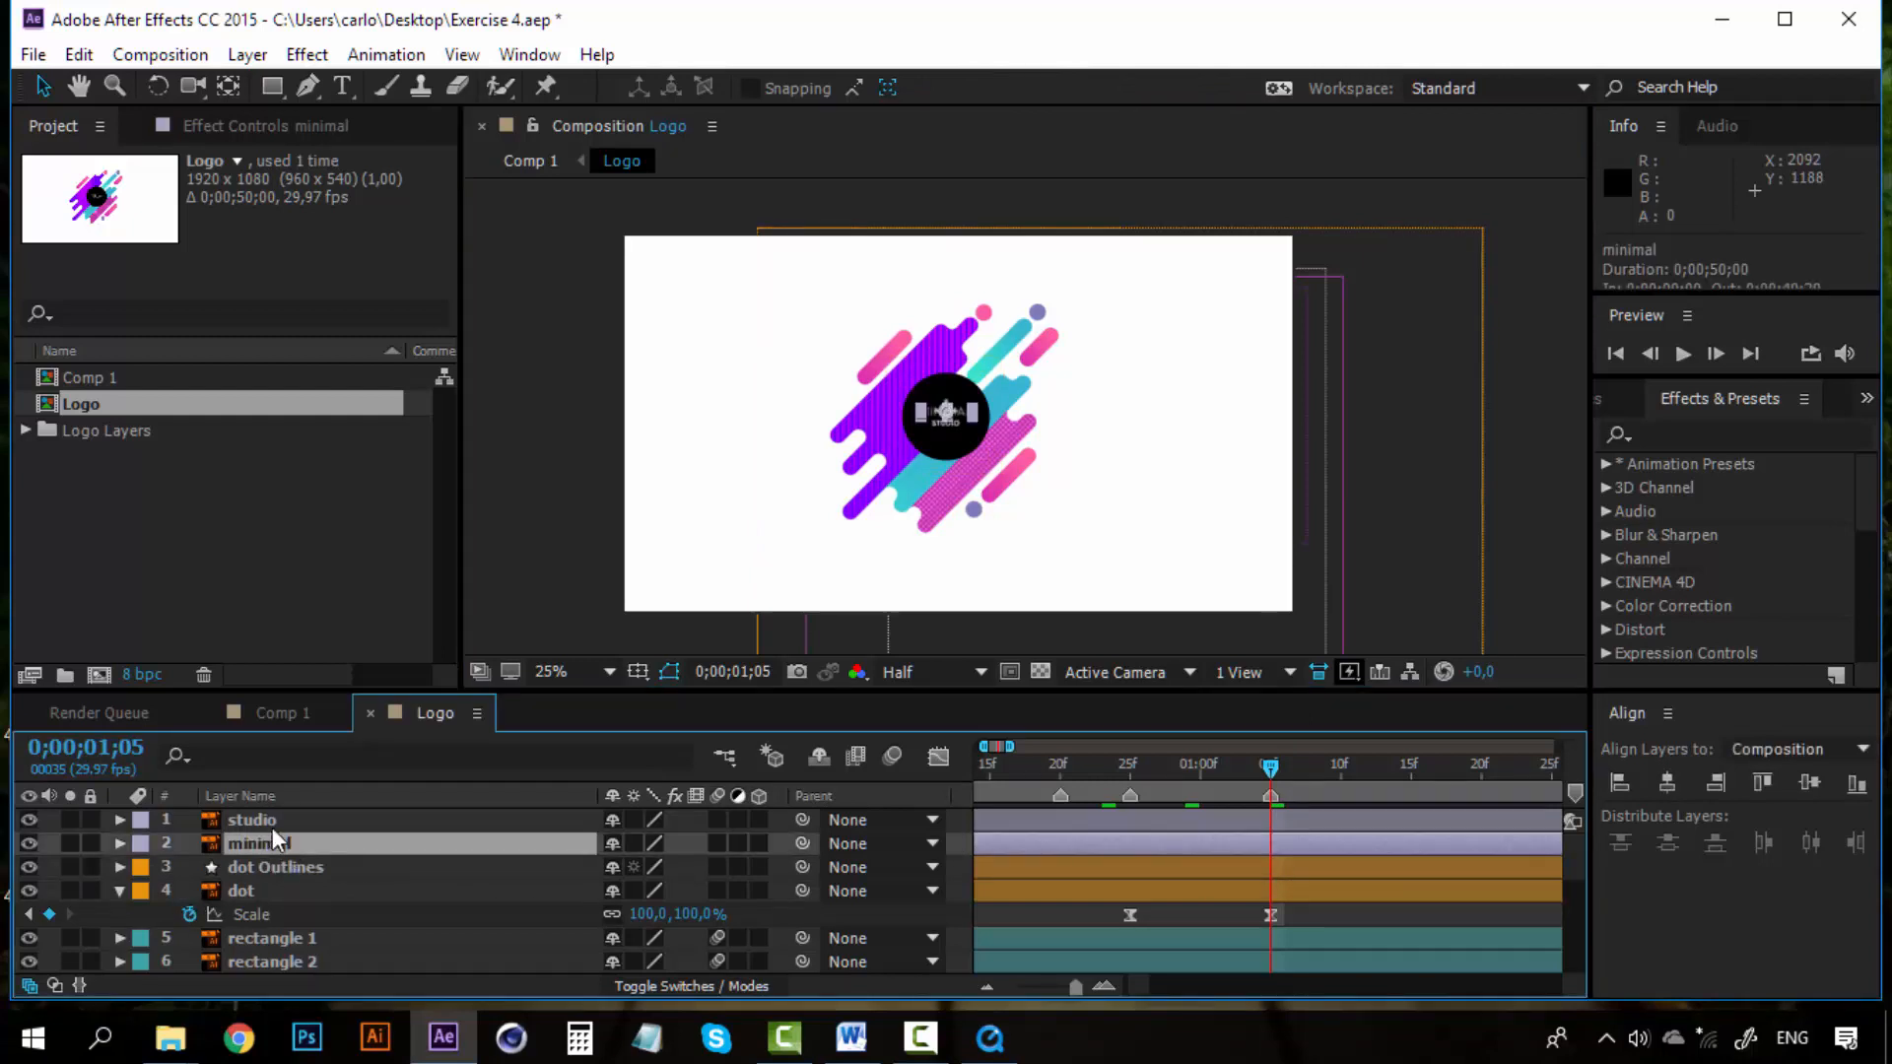
left_click(269, 816, "shift")
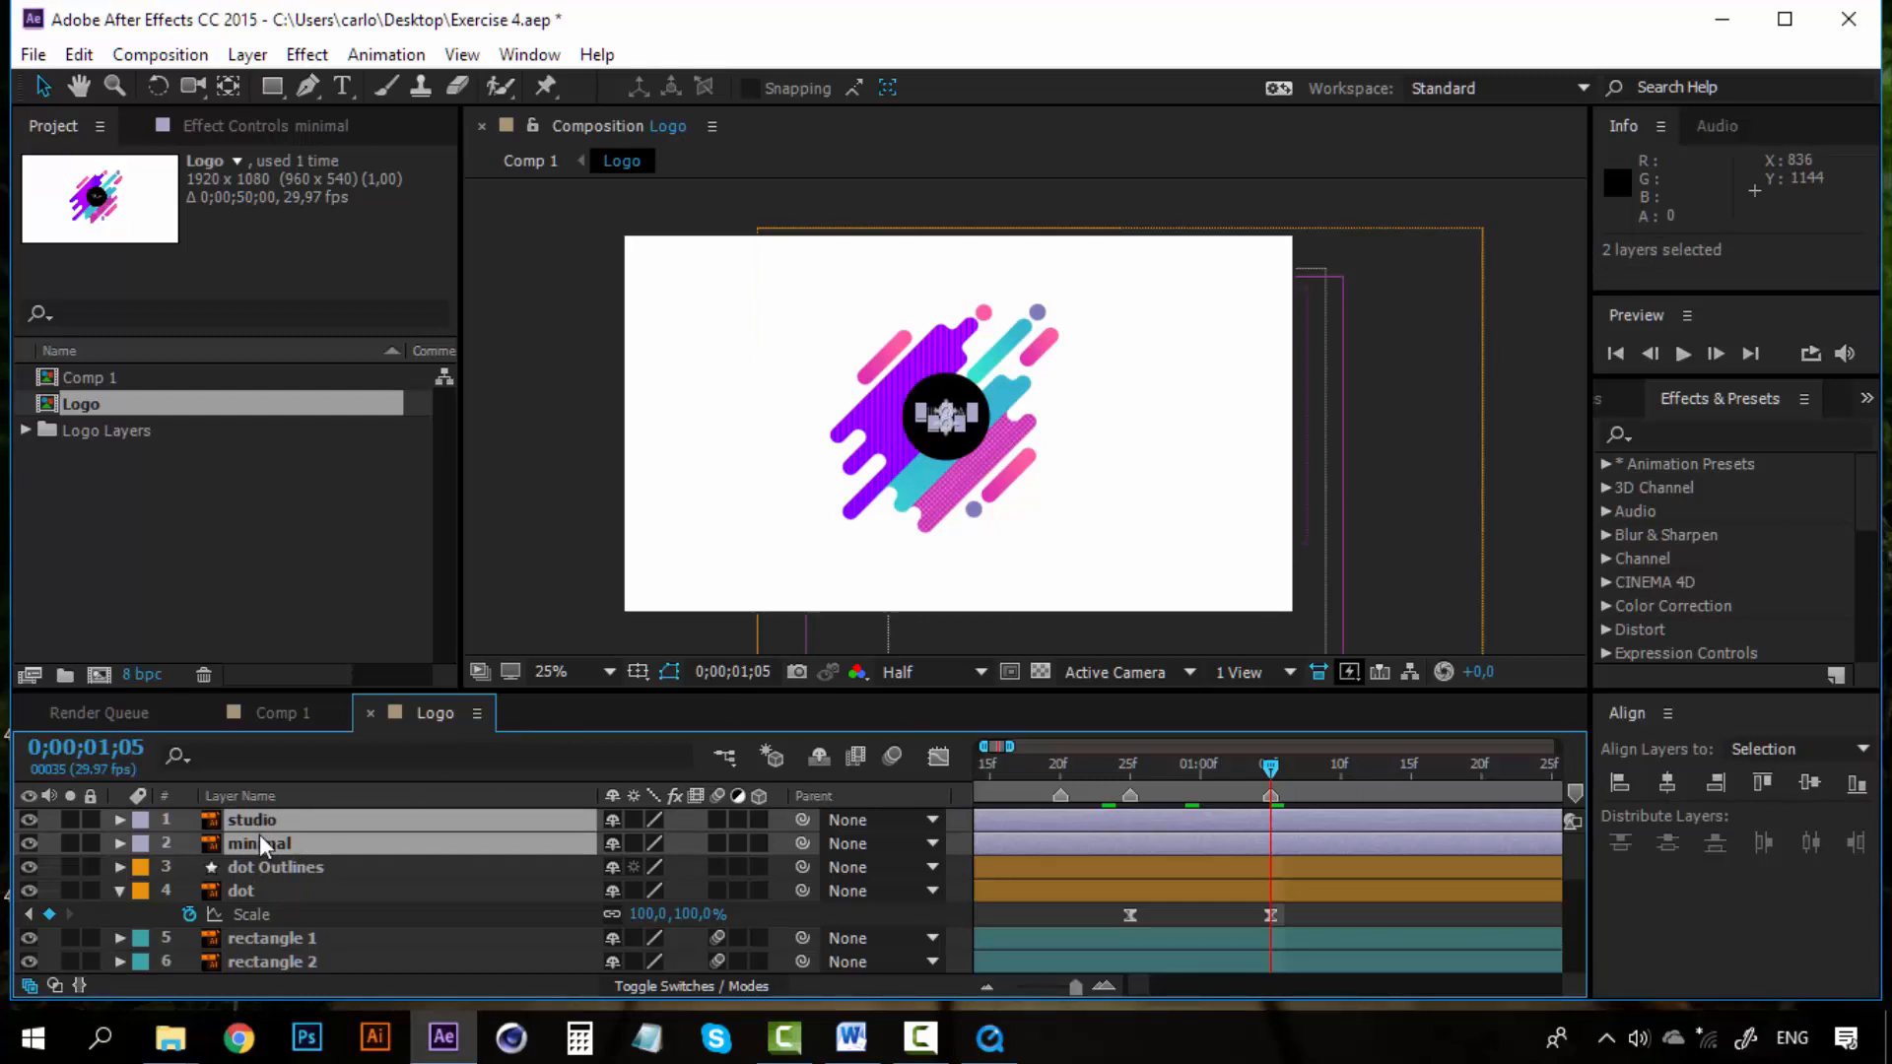
key("alt+bracketleft")
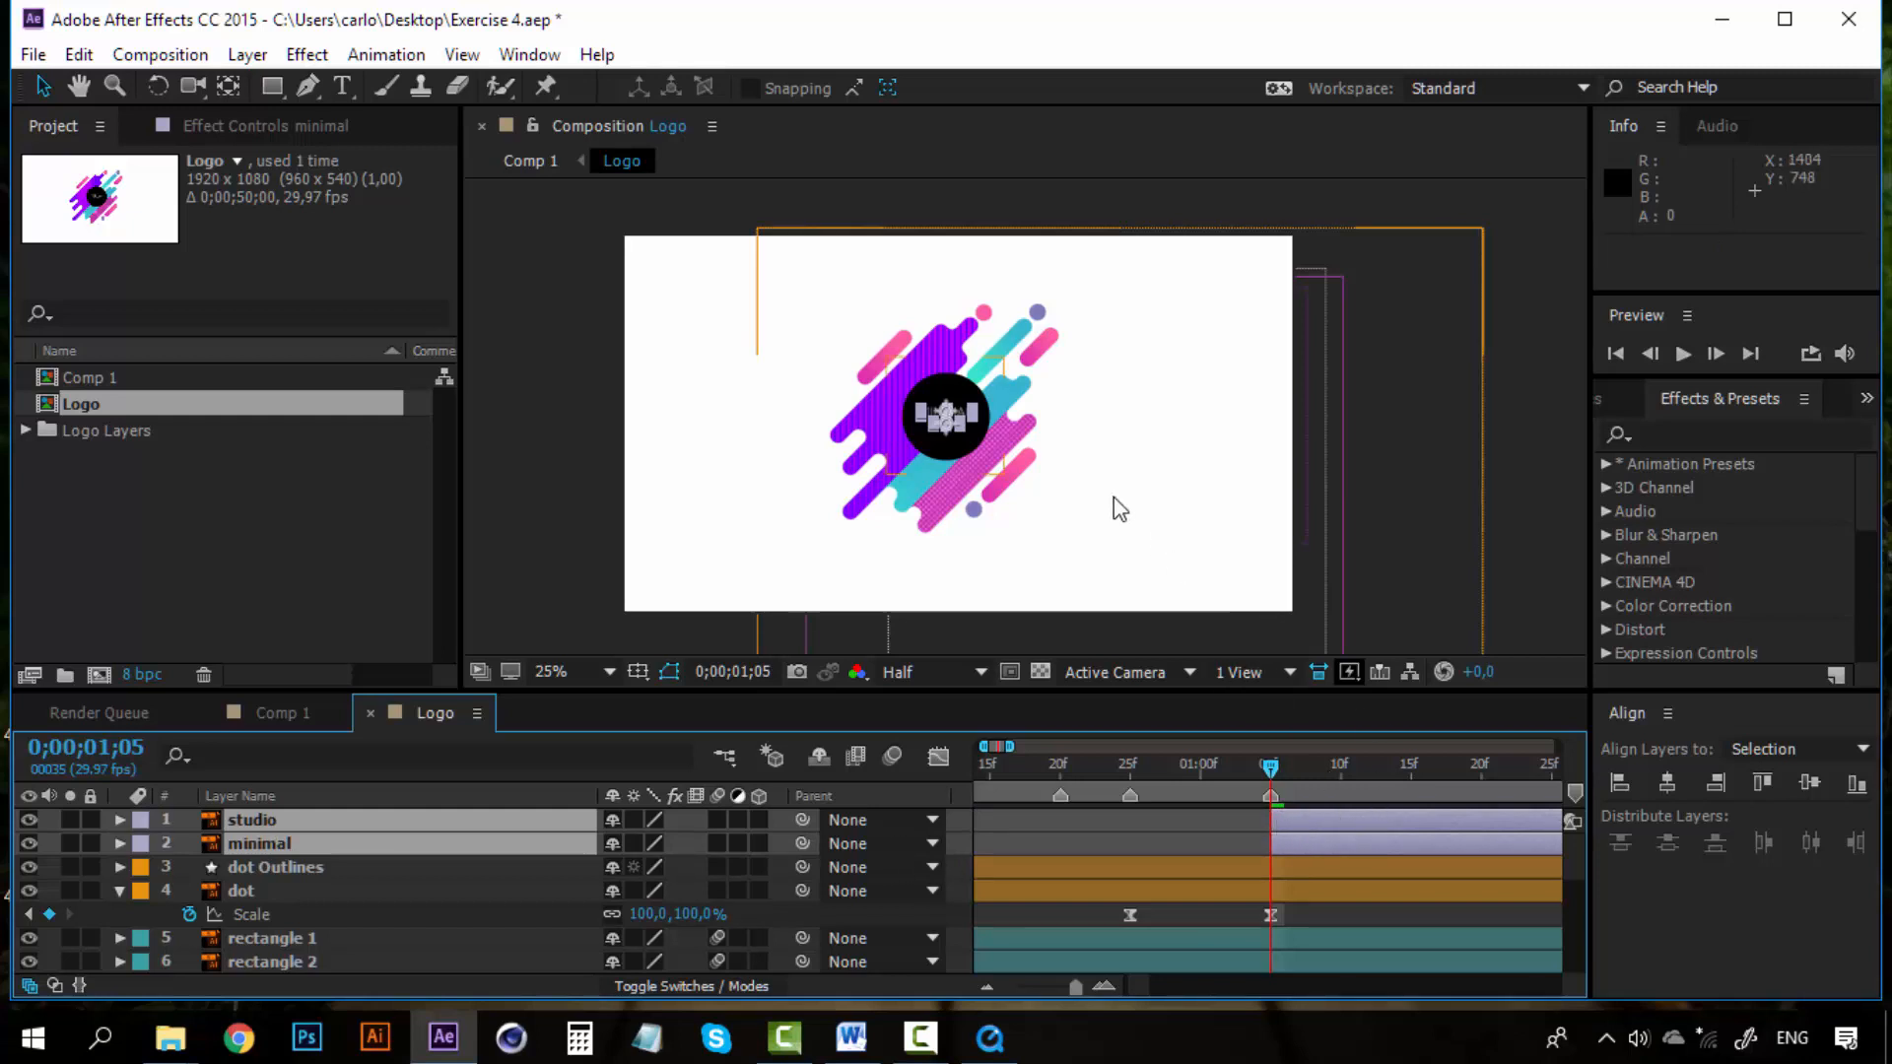
Step: Switch to the Preview 4 reference video and examine how the minimal and studio text enter inside the dot
scroll(1114, 508, "up", 2)
left_click_drag(1064, 515, 1001, 473)
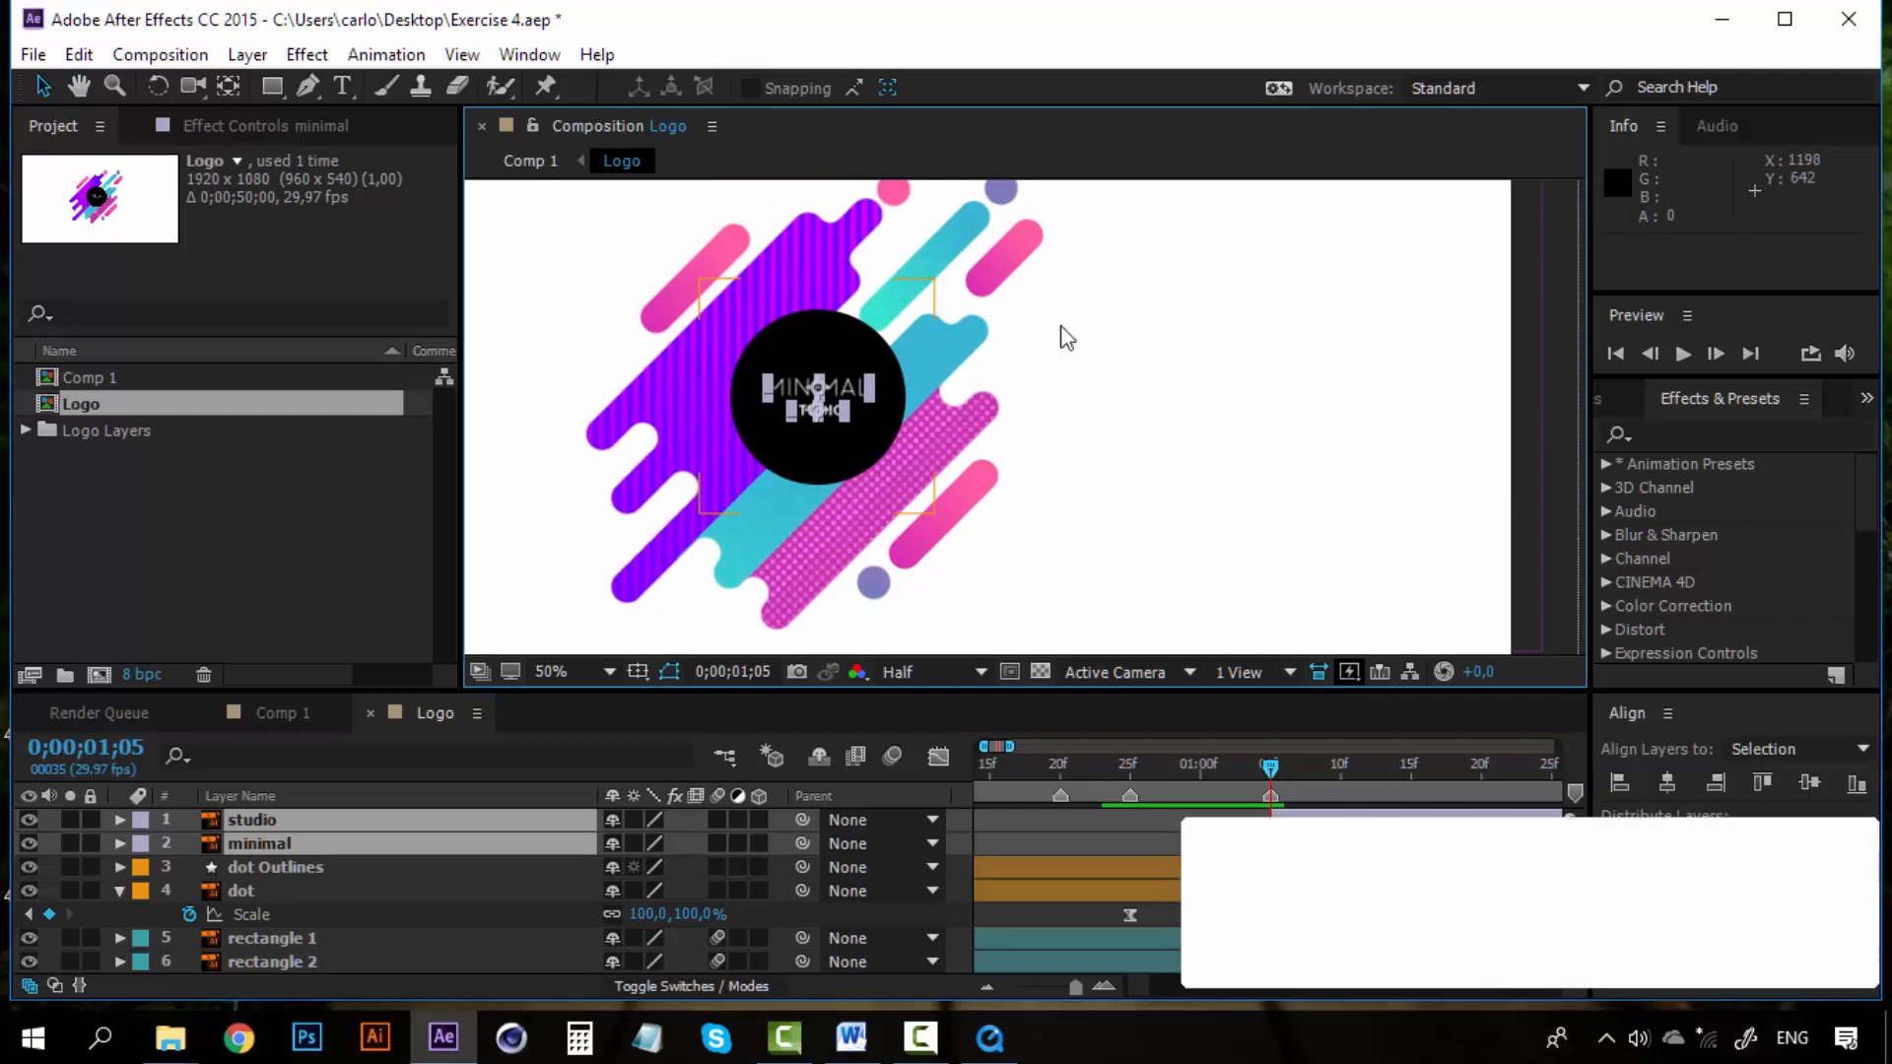
left_click(1015, 1046)
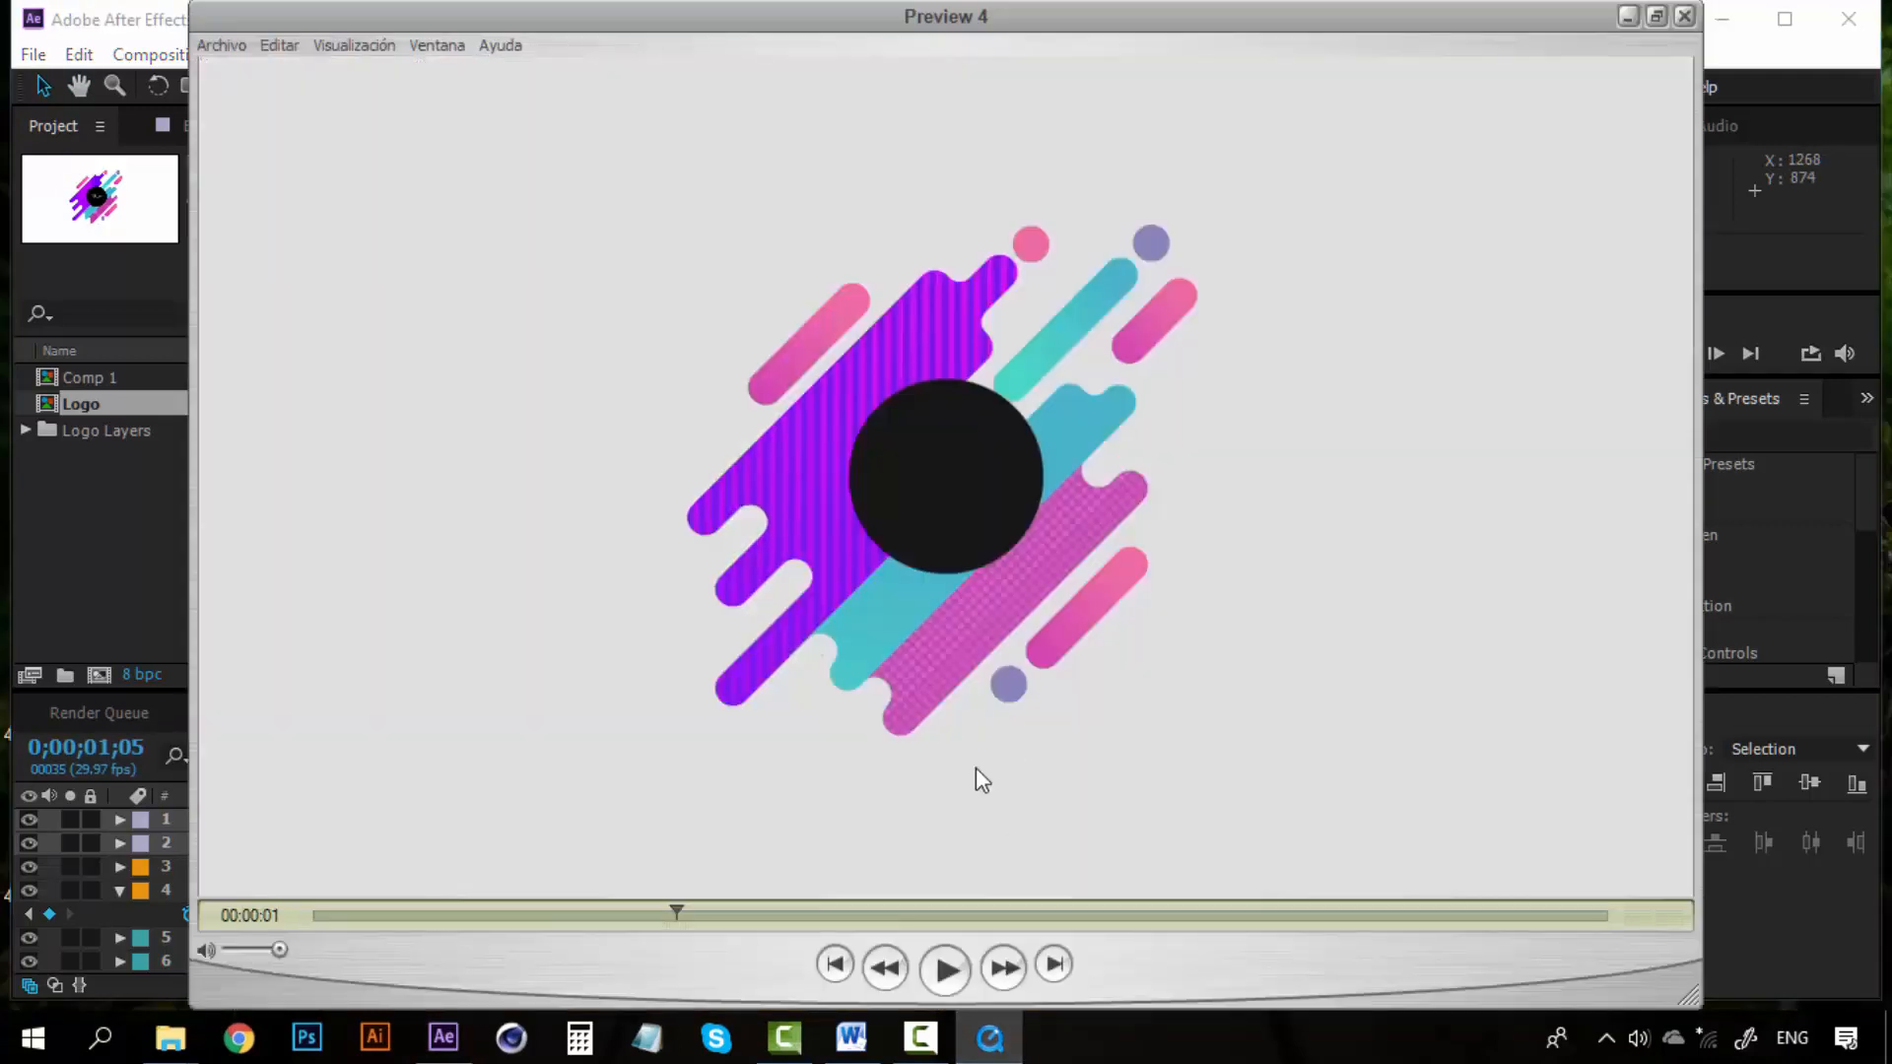
left_click(943, 971)
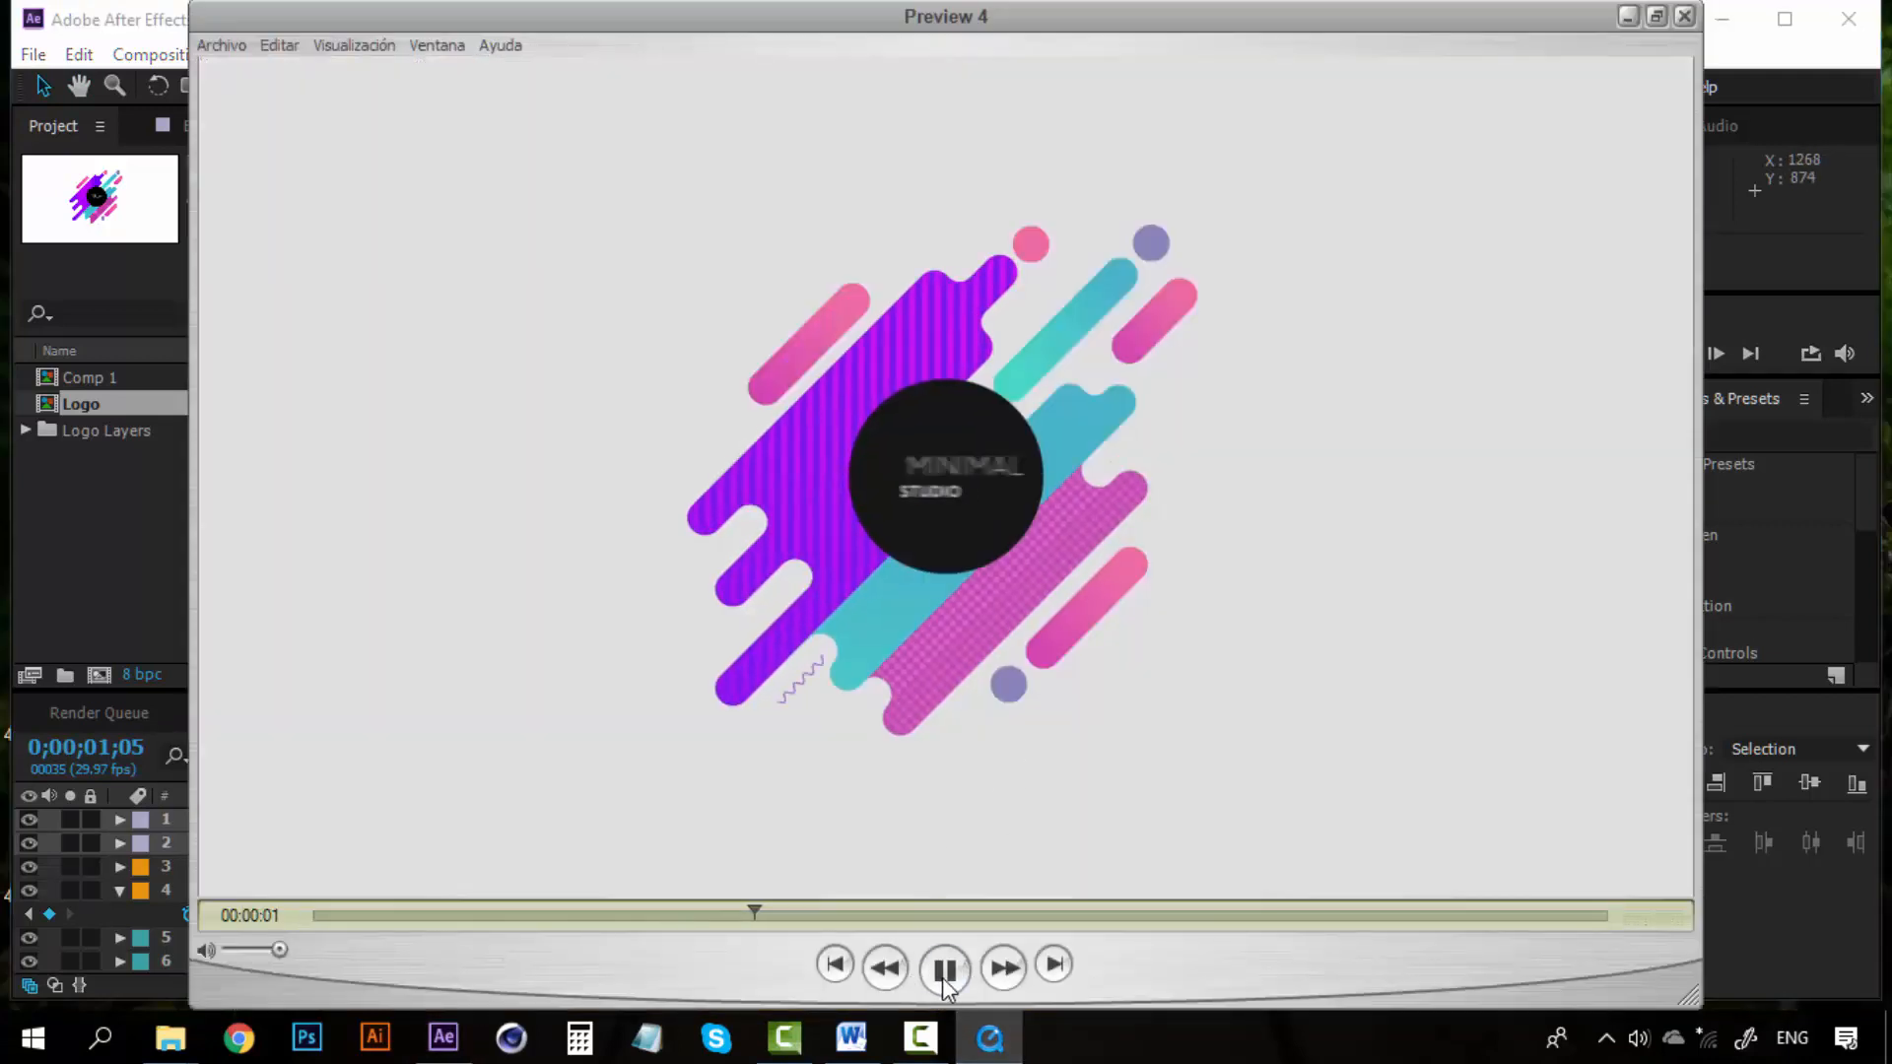
left_click(943, 970)
left_click_drag(778, 916, 714, 915)
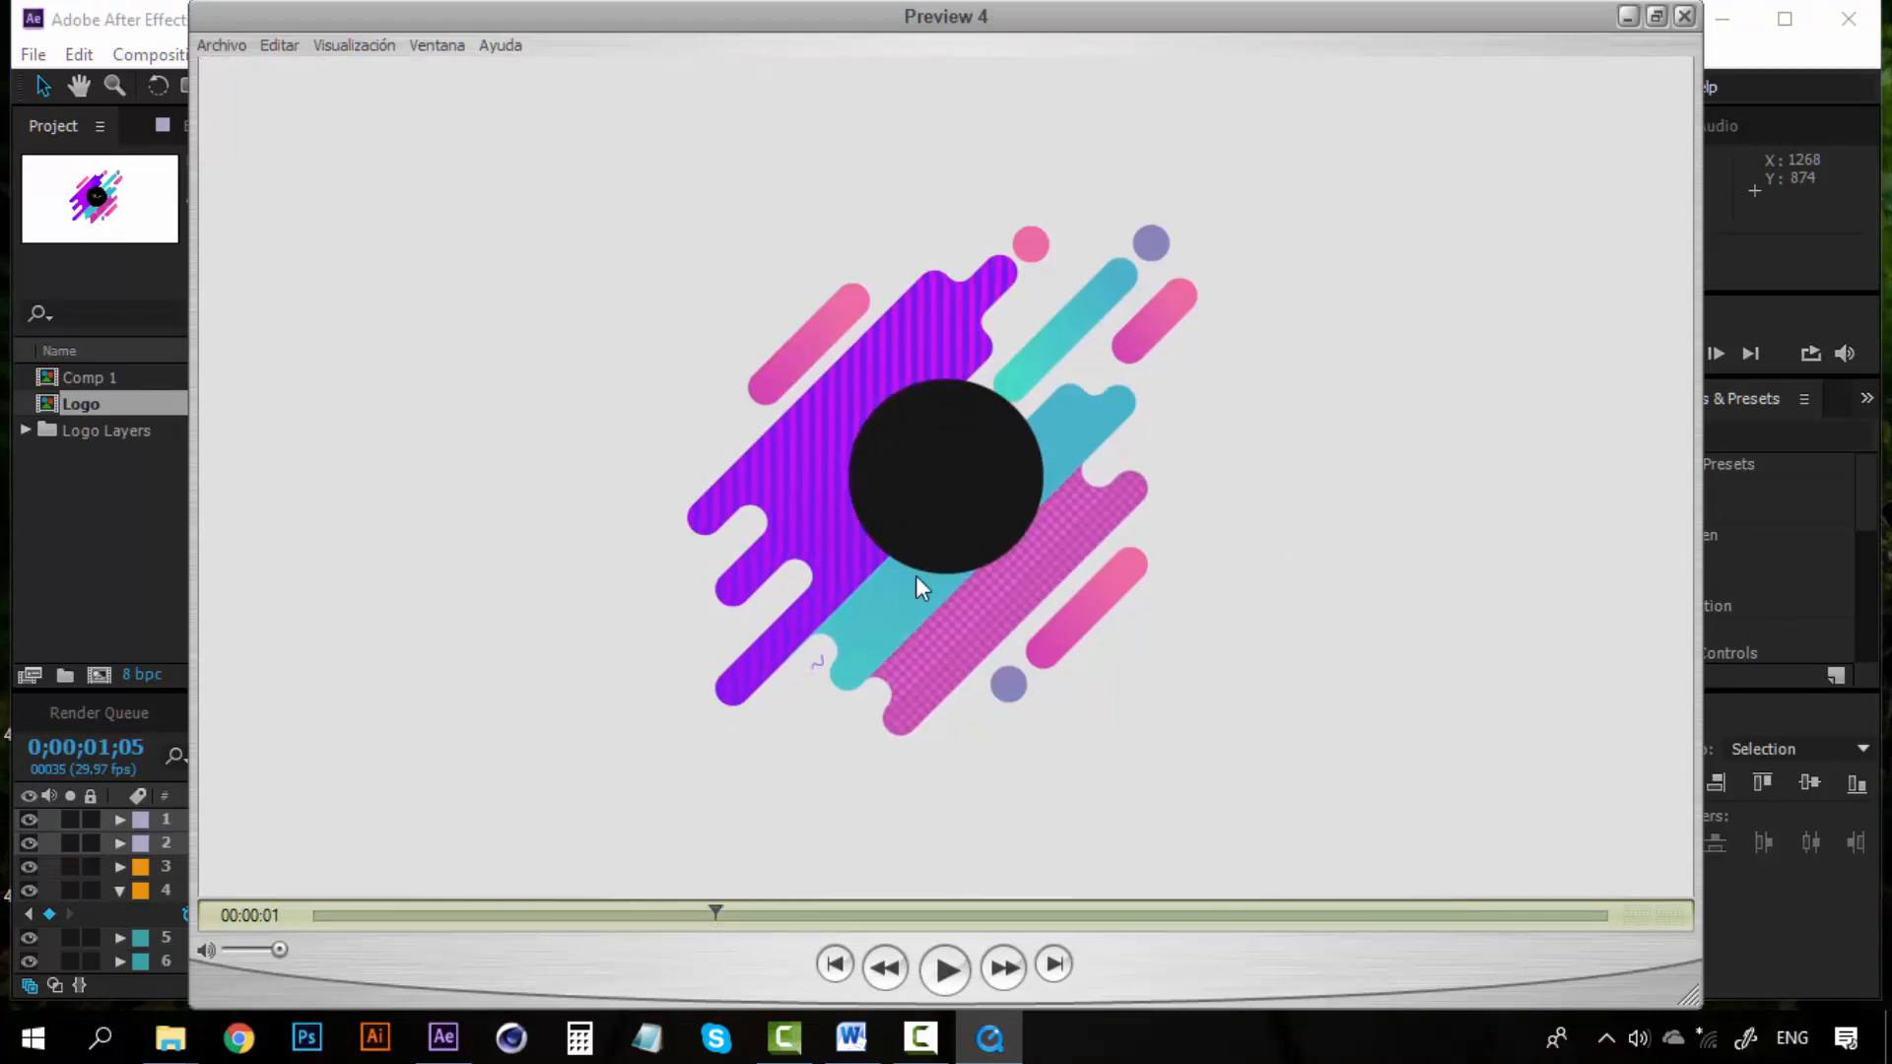
left_click_drag(716, 912, 812, 900)
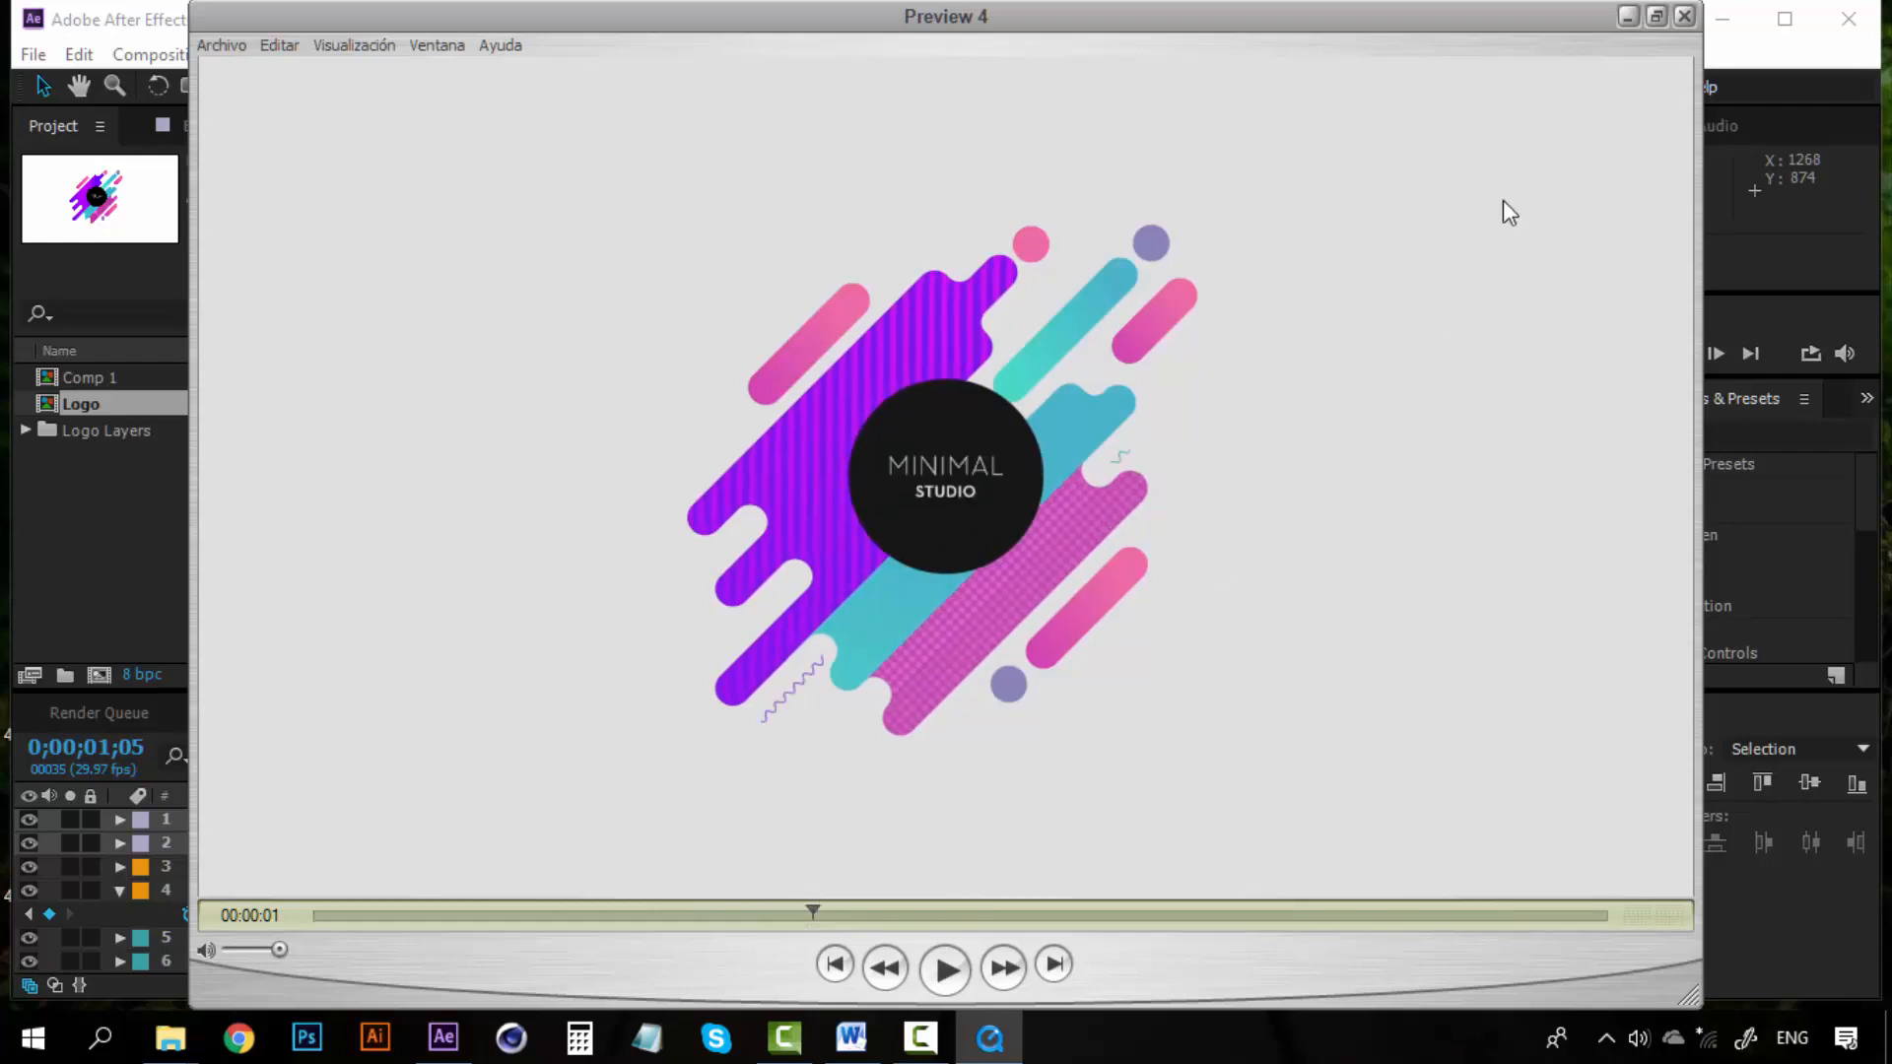
left_click(1639, 14)
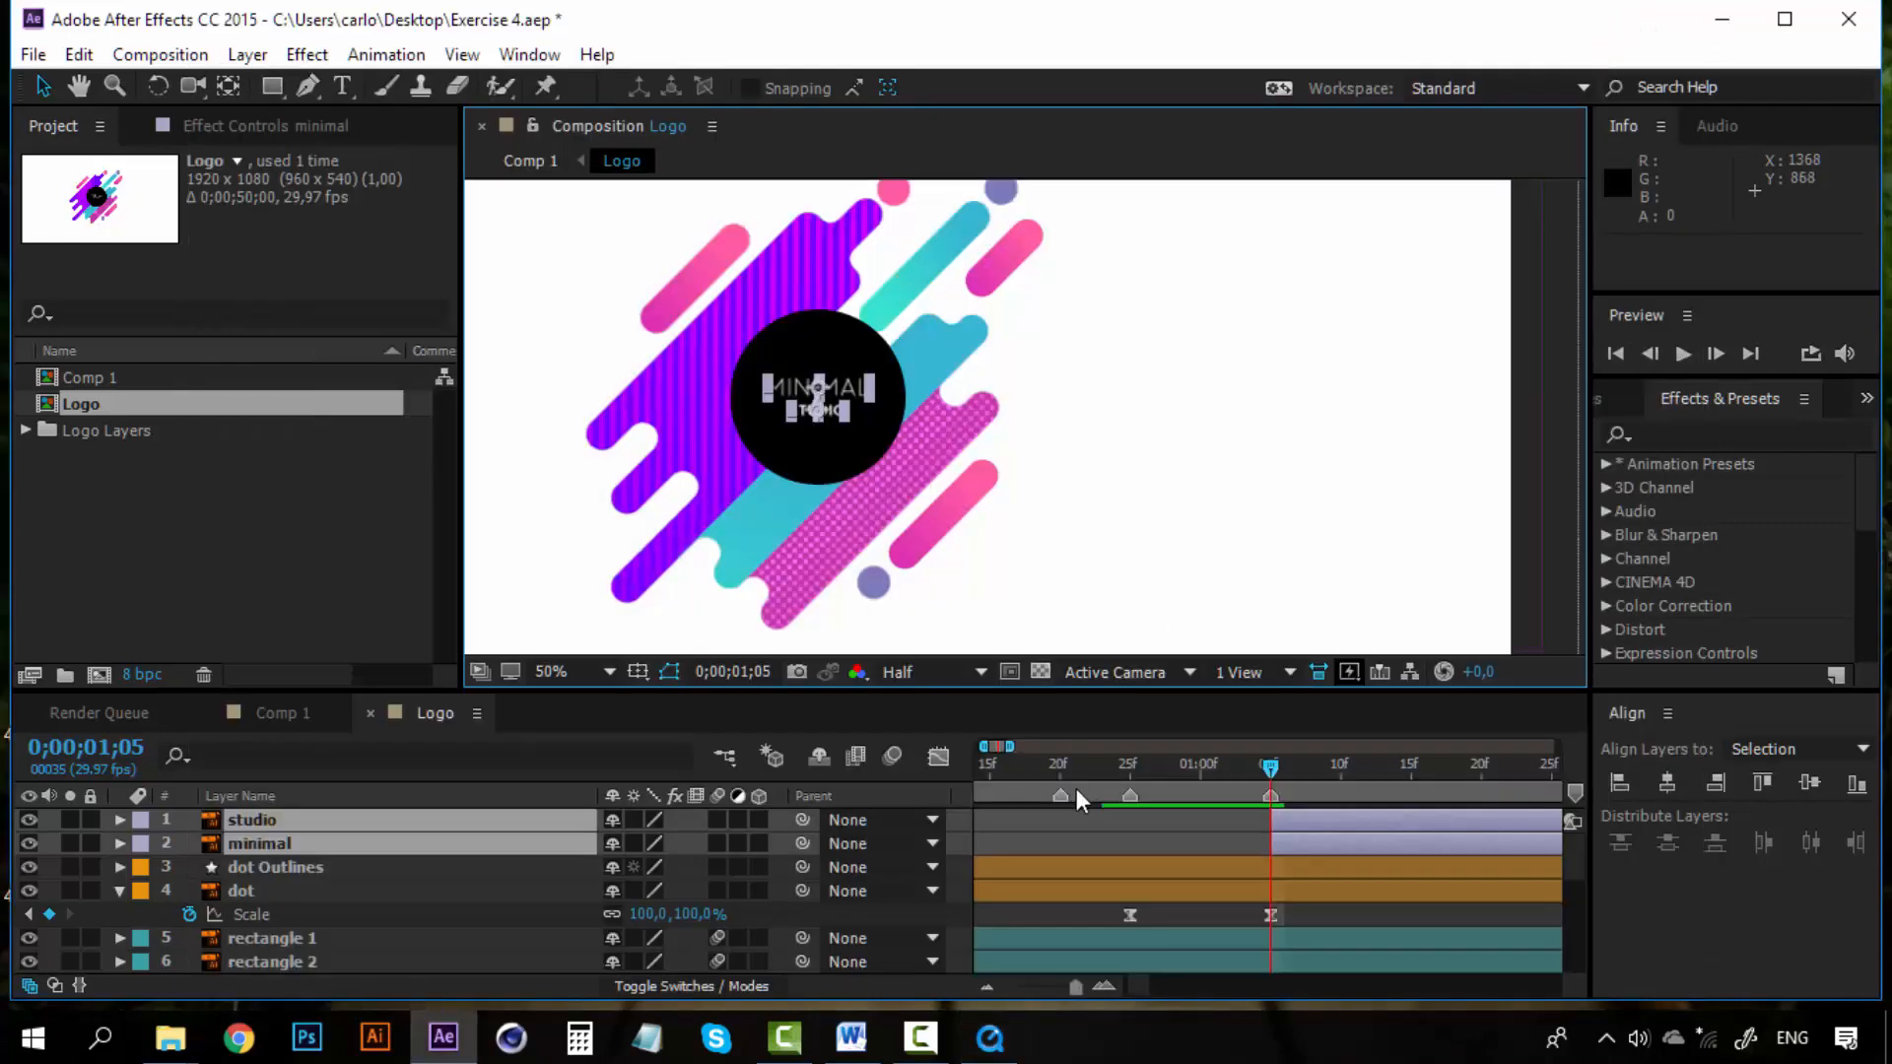
Step: Create a shape layer from the dot vector layer
left_click_drag(1219, 772, 1279, 760)
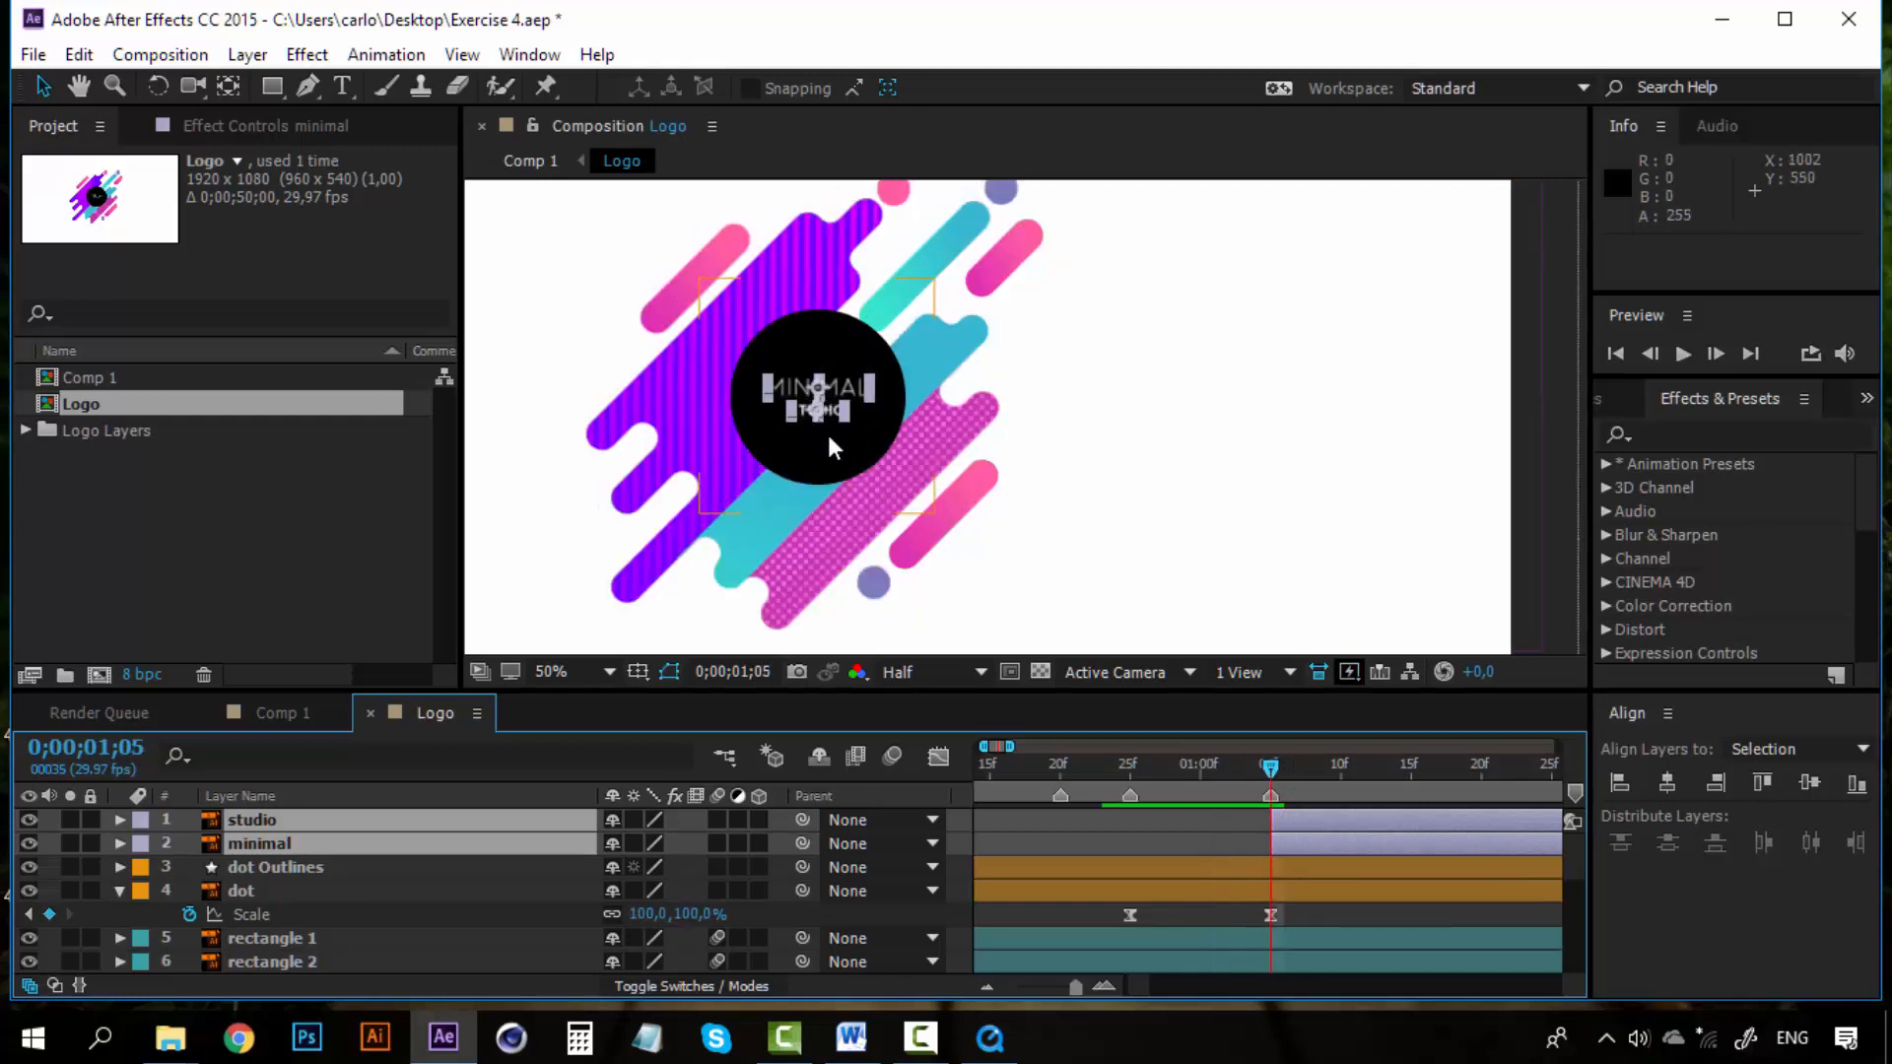
left_click(173, 891)
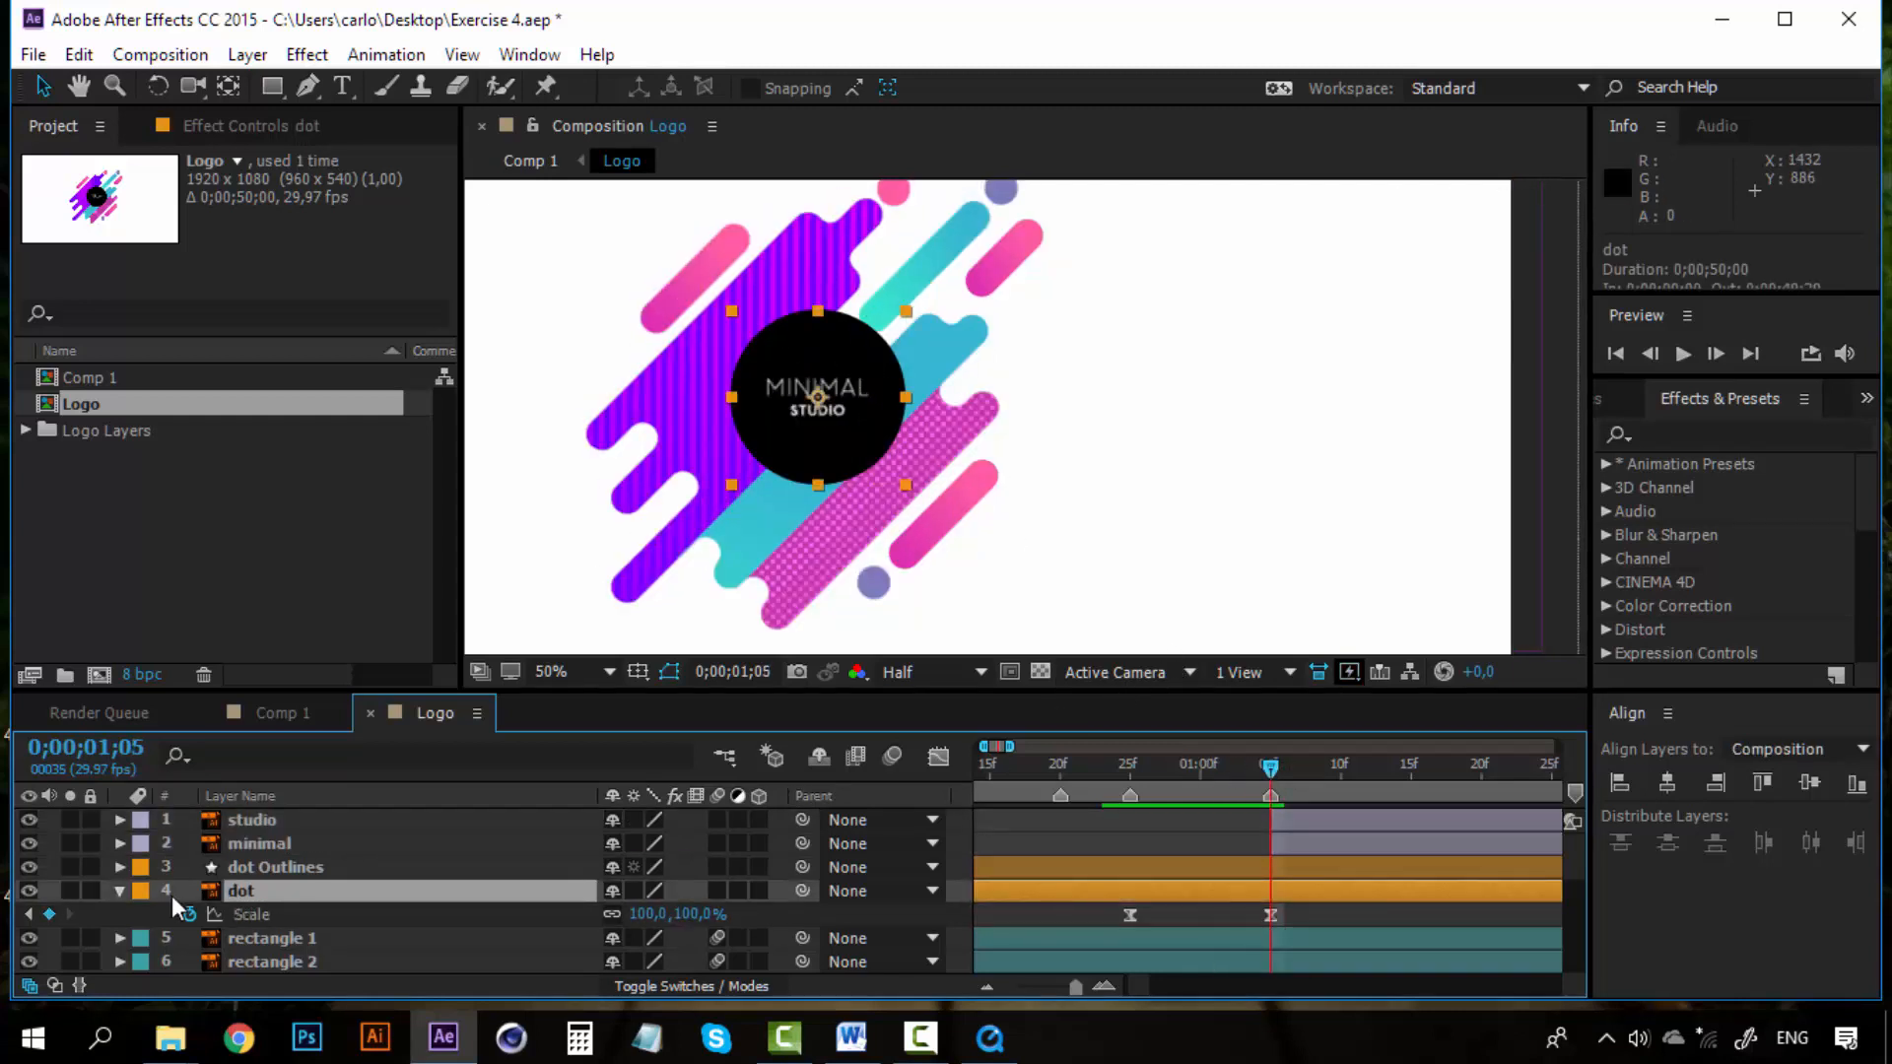
left_click(120, 892)
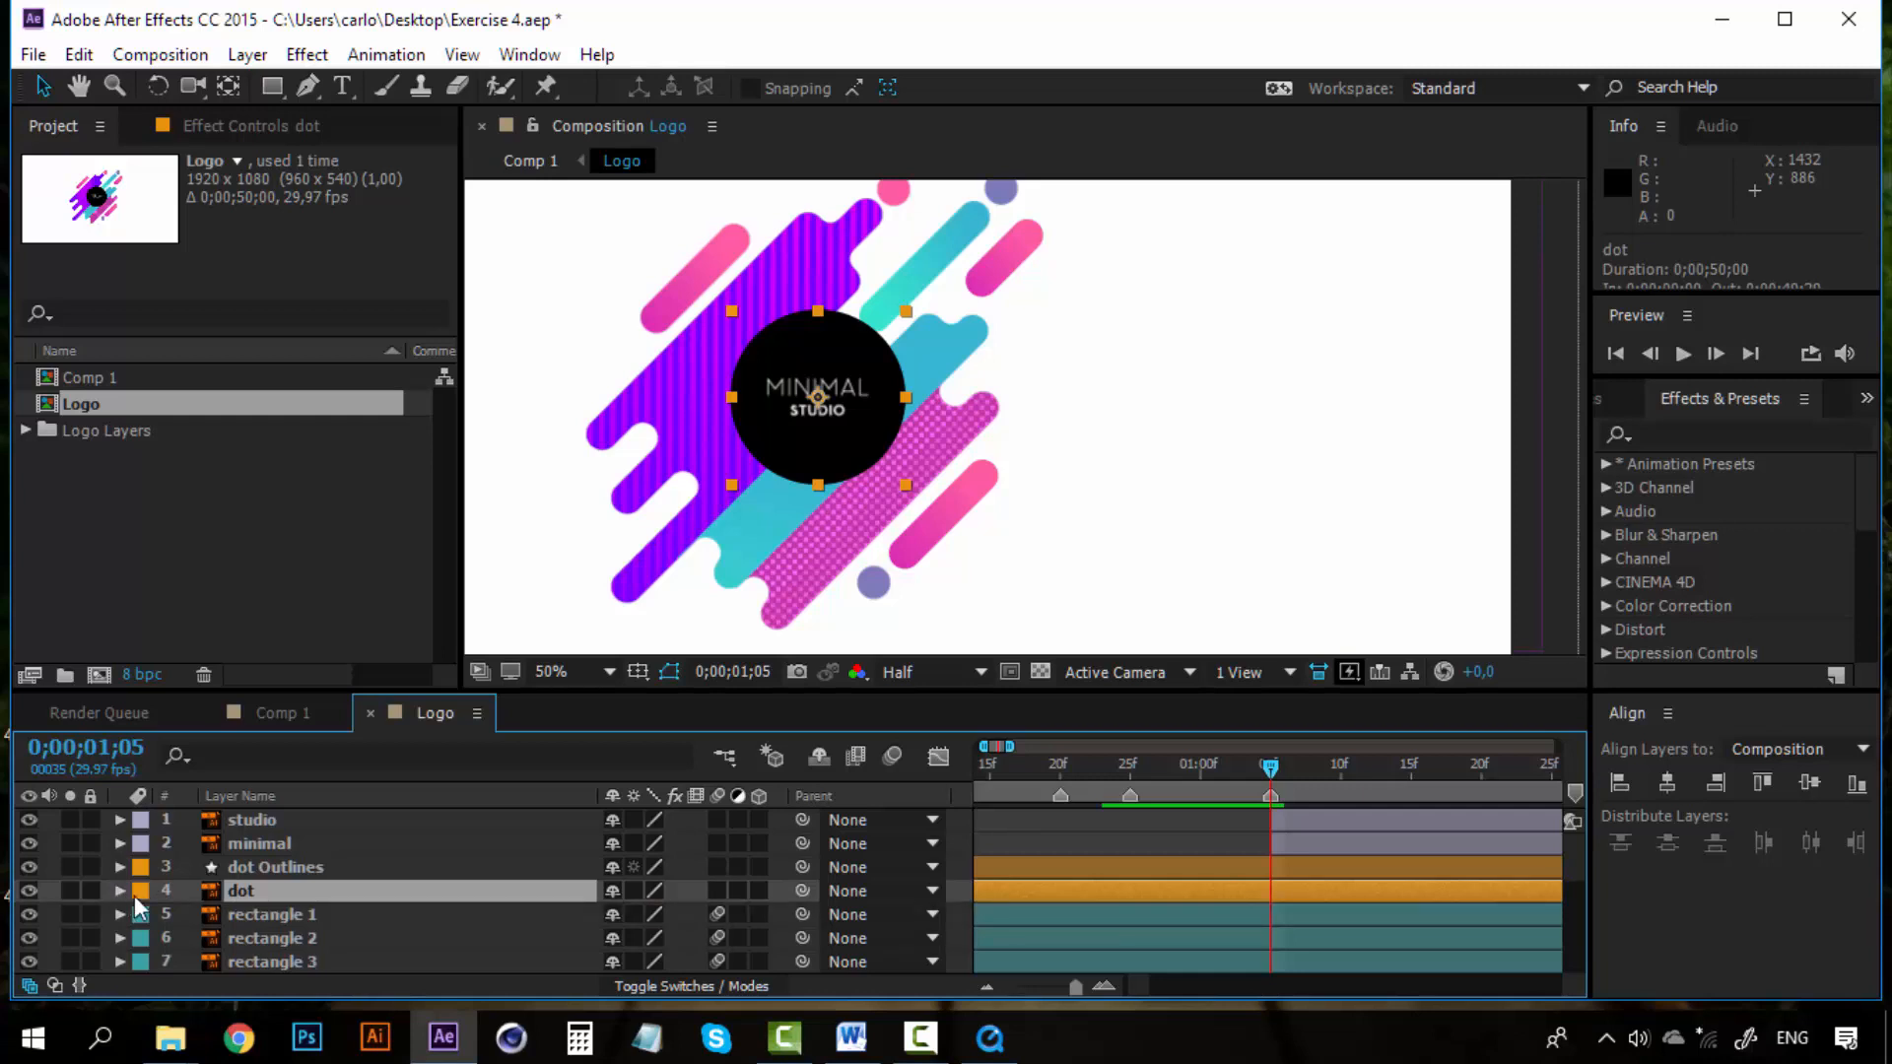
right_click(237, 891)
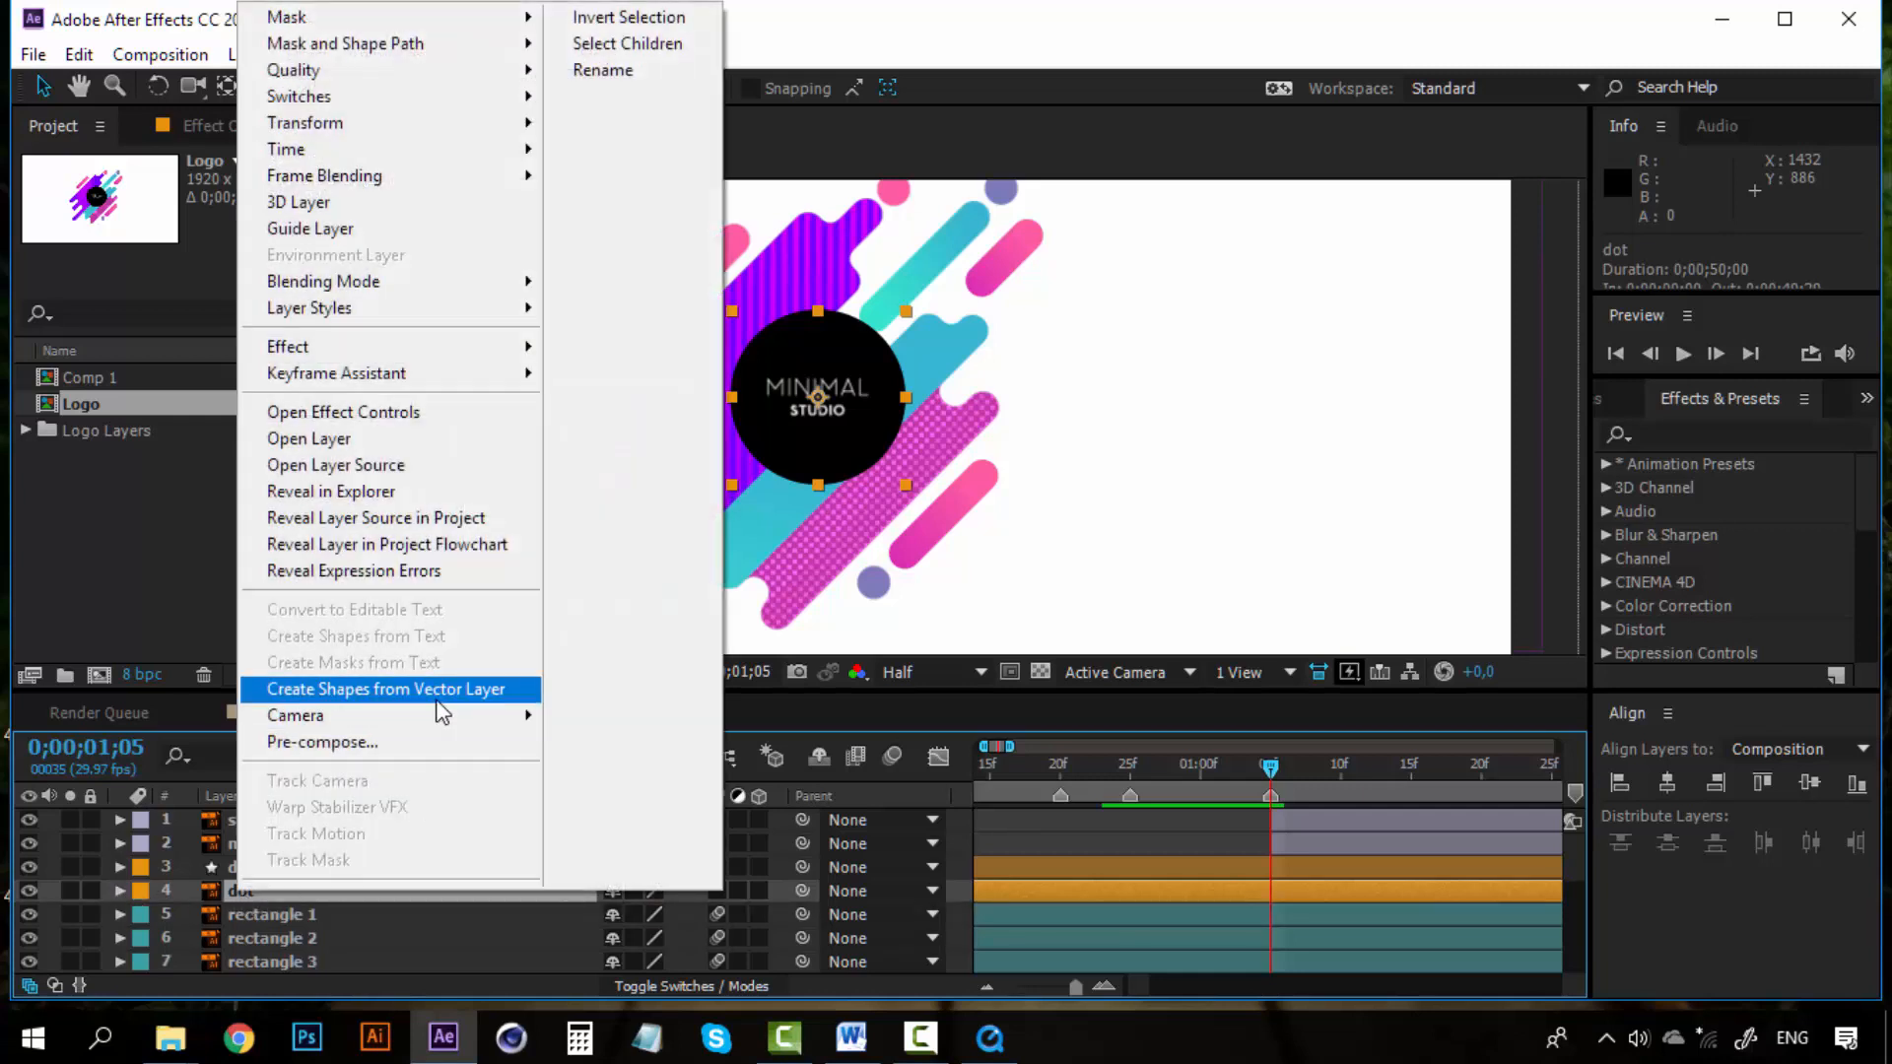
left_click(392, 691)
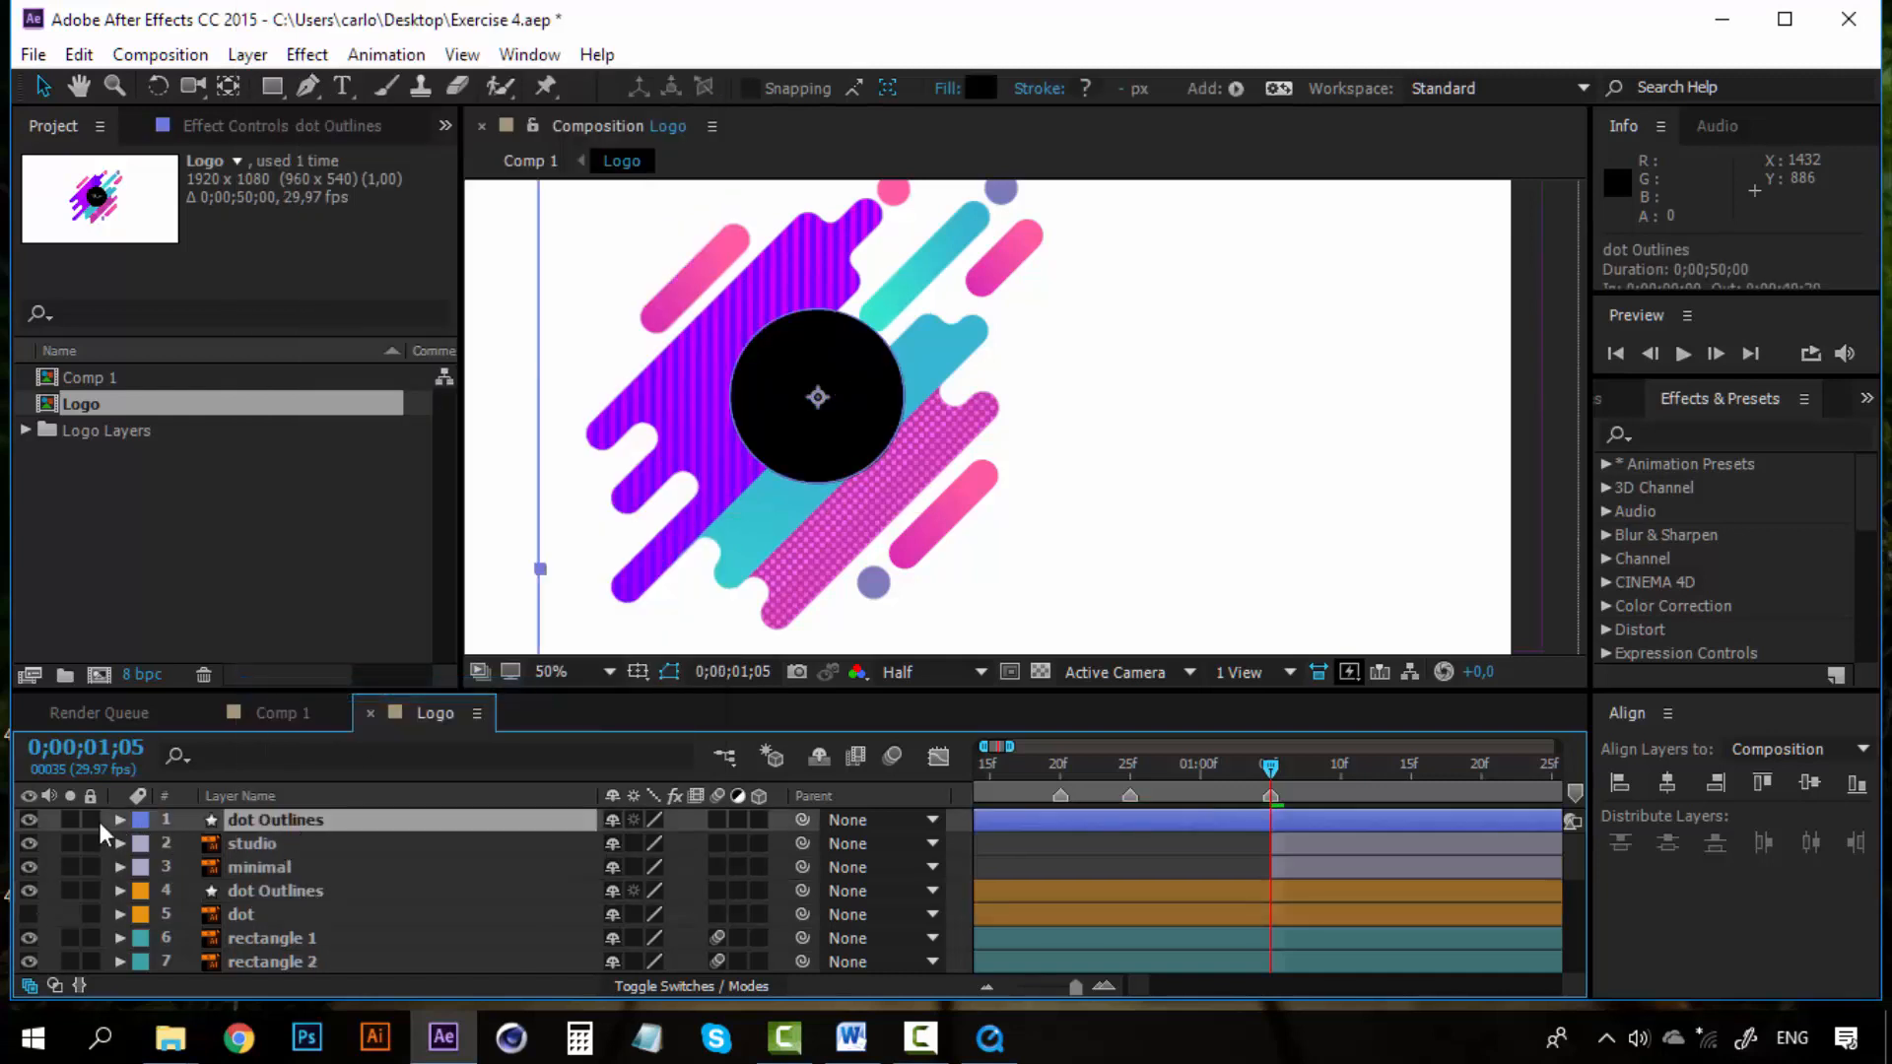
Step: Toggle the new dot Outlines layer to compare it with the artwork, and make the original dot layer visible again
left_click(35, 818)
left_click(35, 818)
left_click(35, 818)
left_click(35, 818)
left_click(29, 914)
Step: Place the new dot Outlines layer directly above the minimal layer
left_click_drag(274, 824, 282, 843)
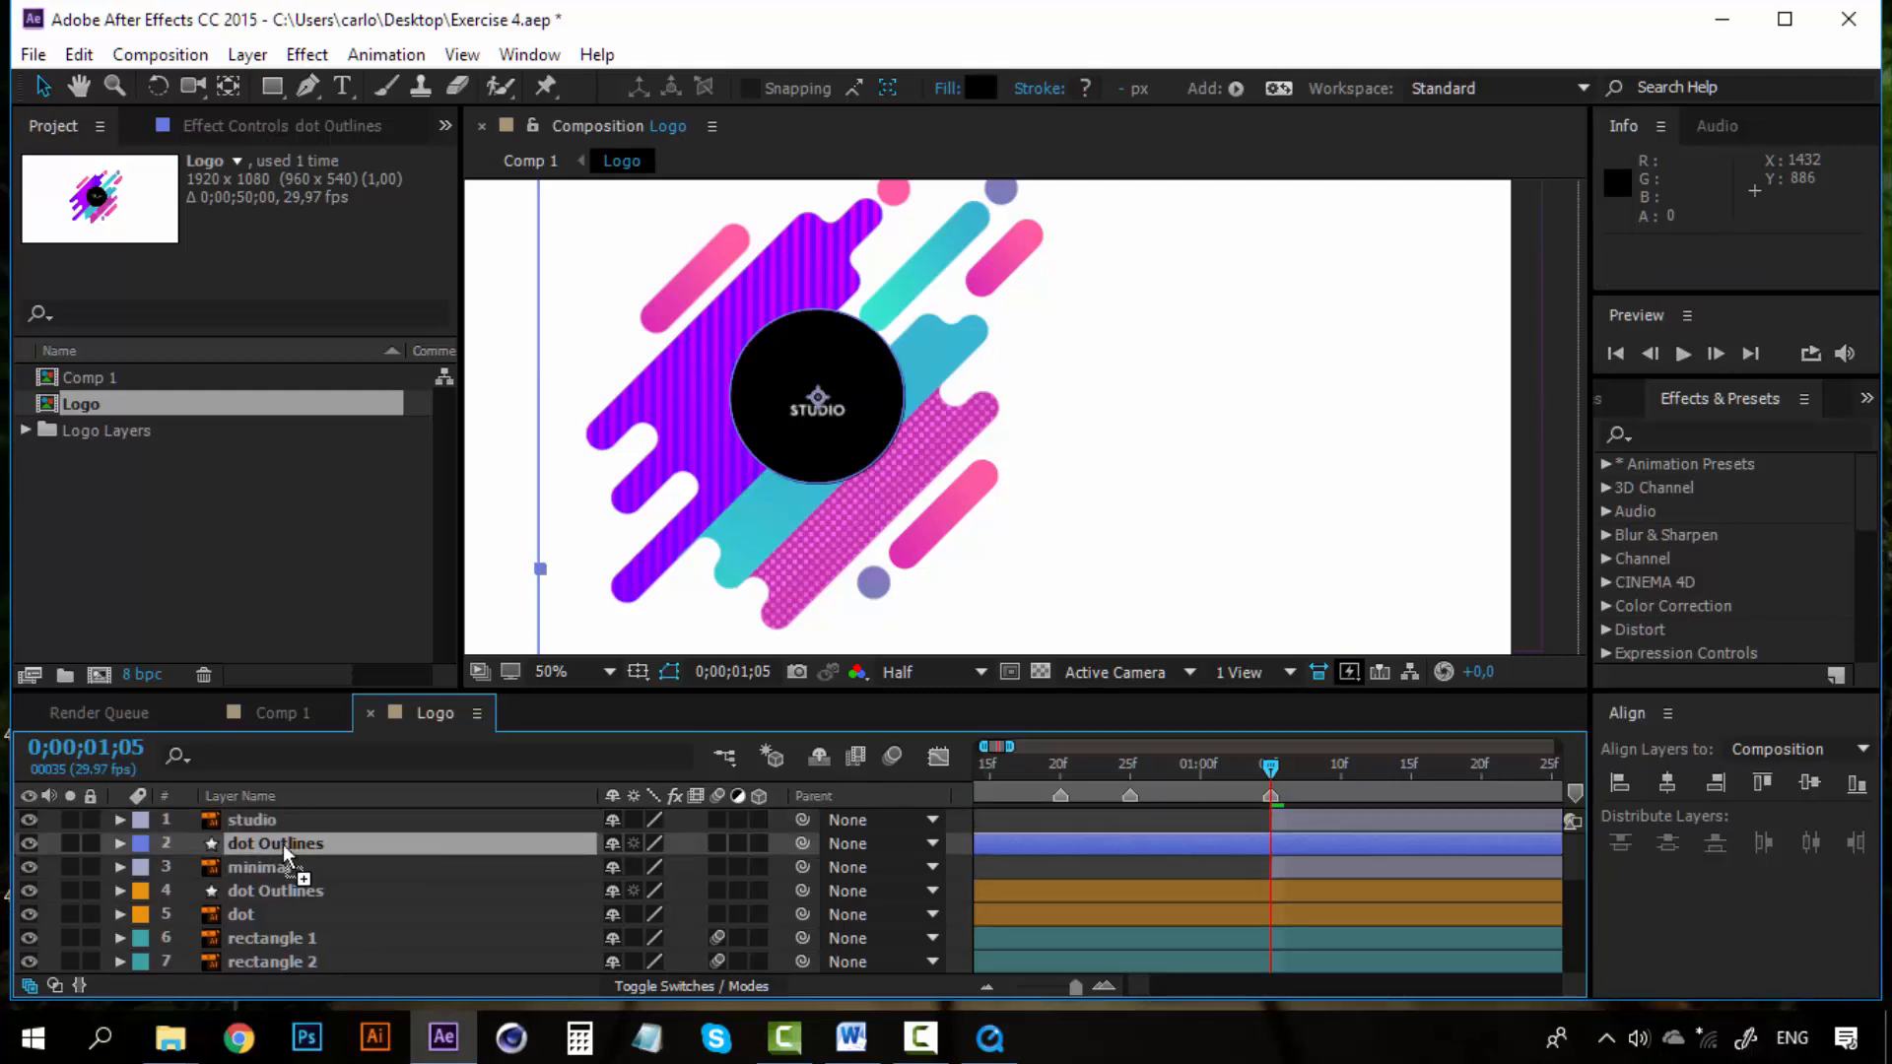
left_click(264, 867)
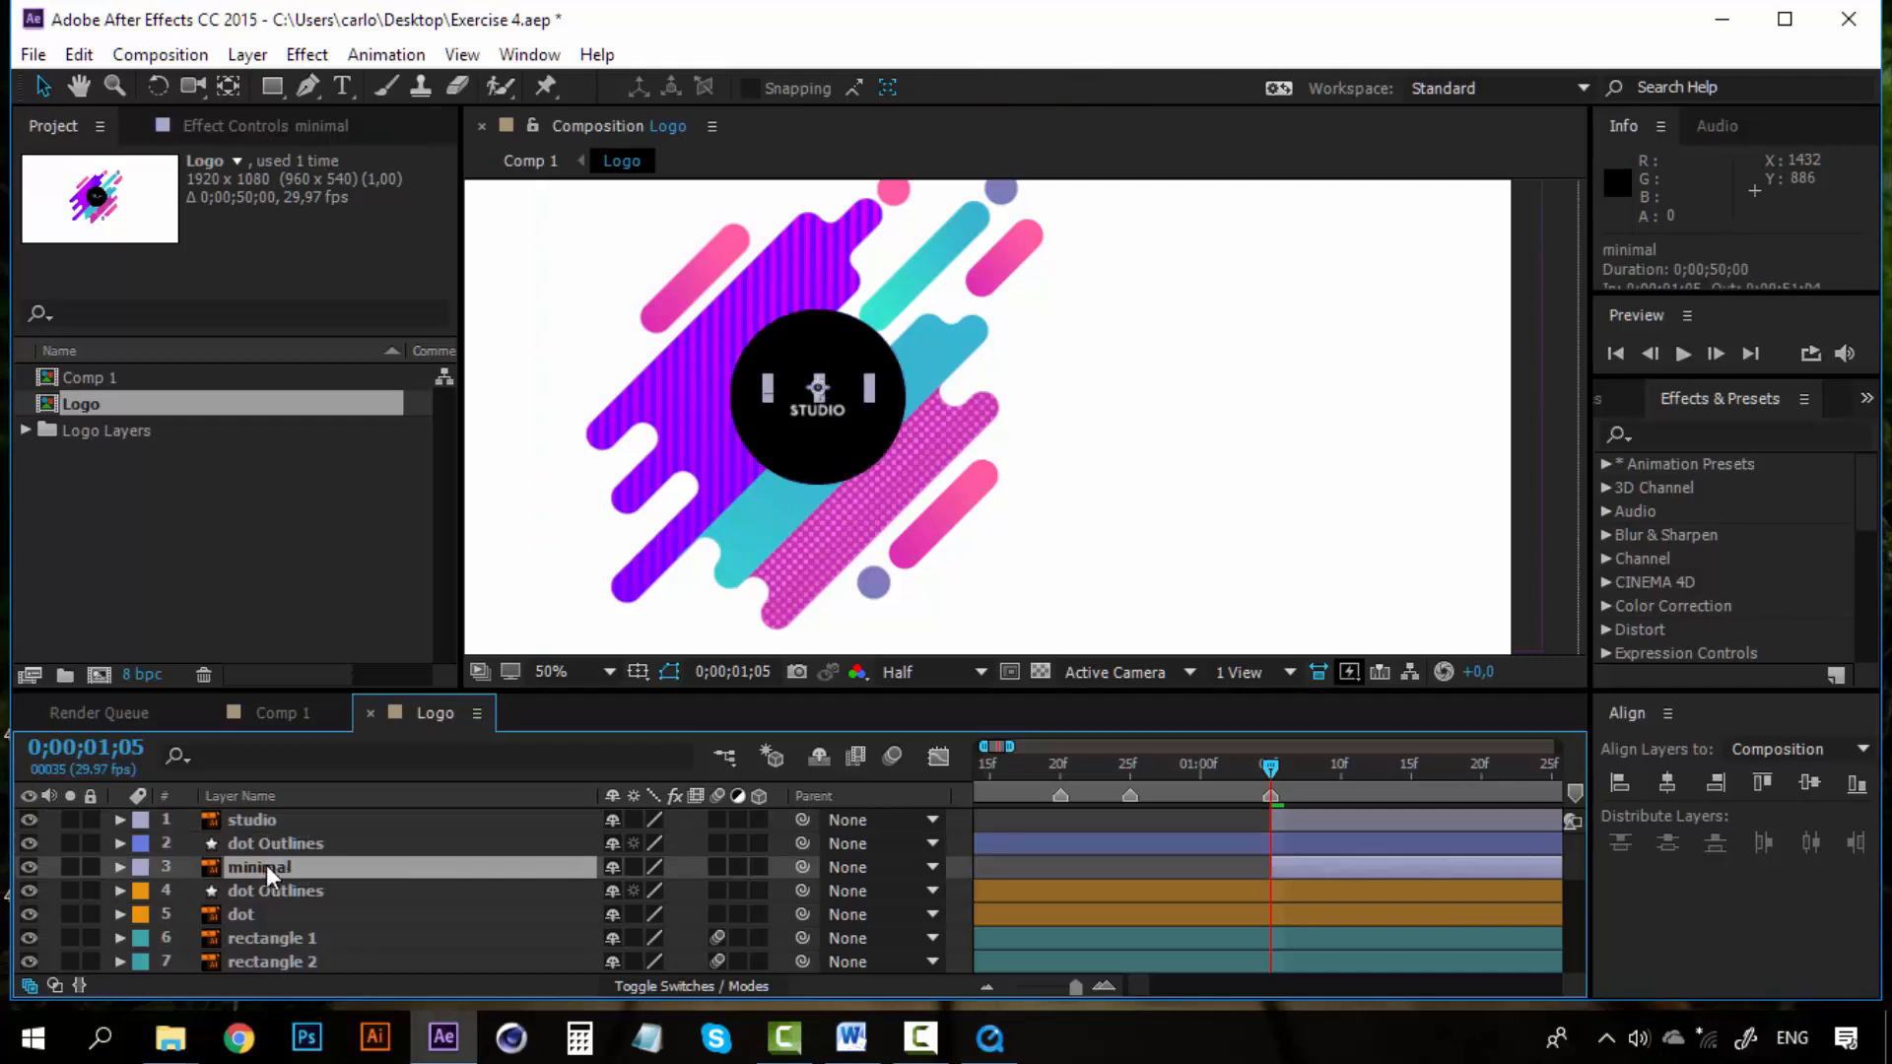
left_click(276, 847)
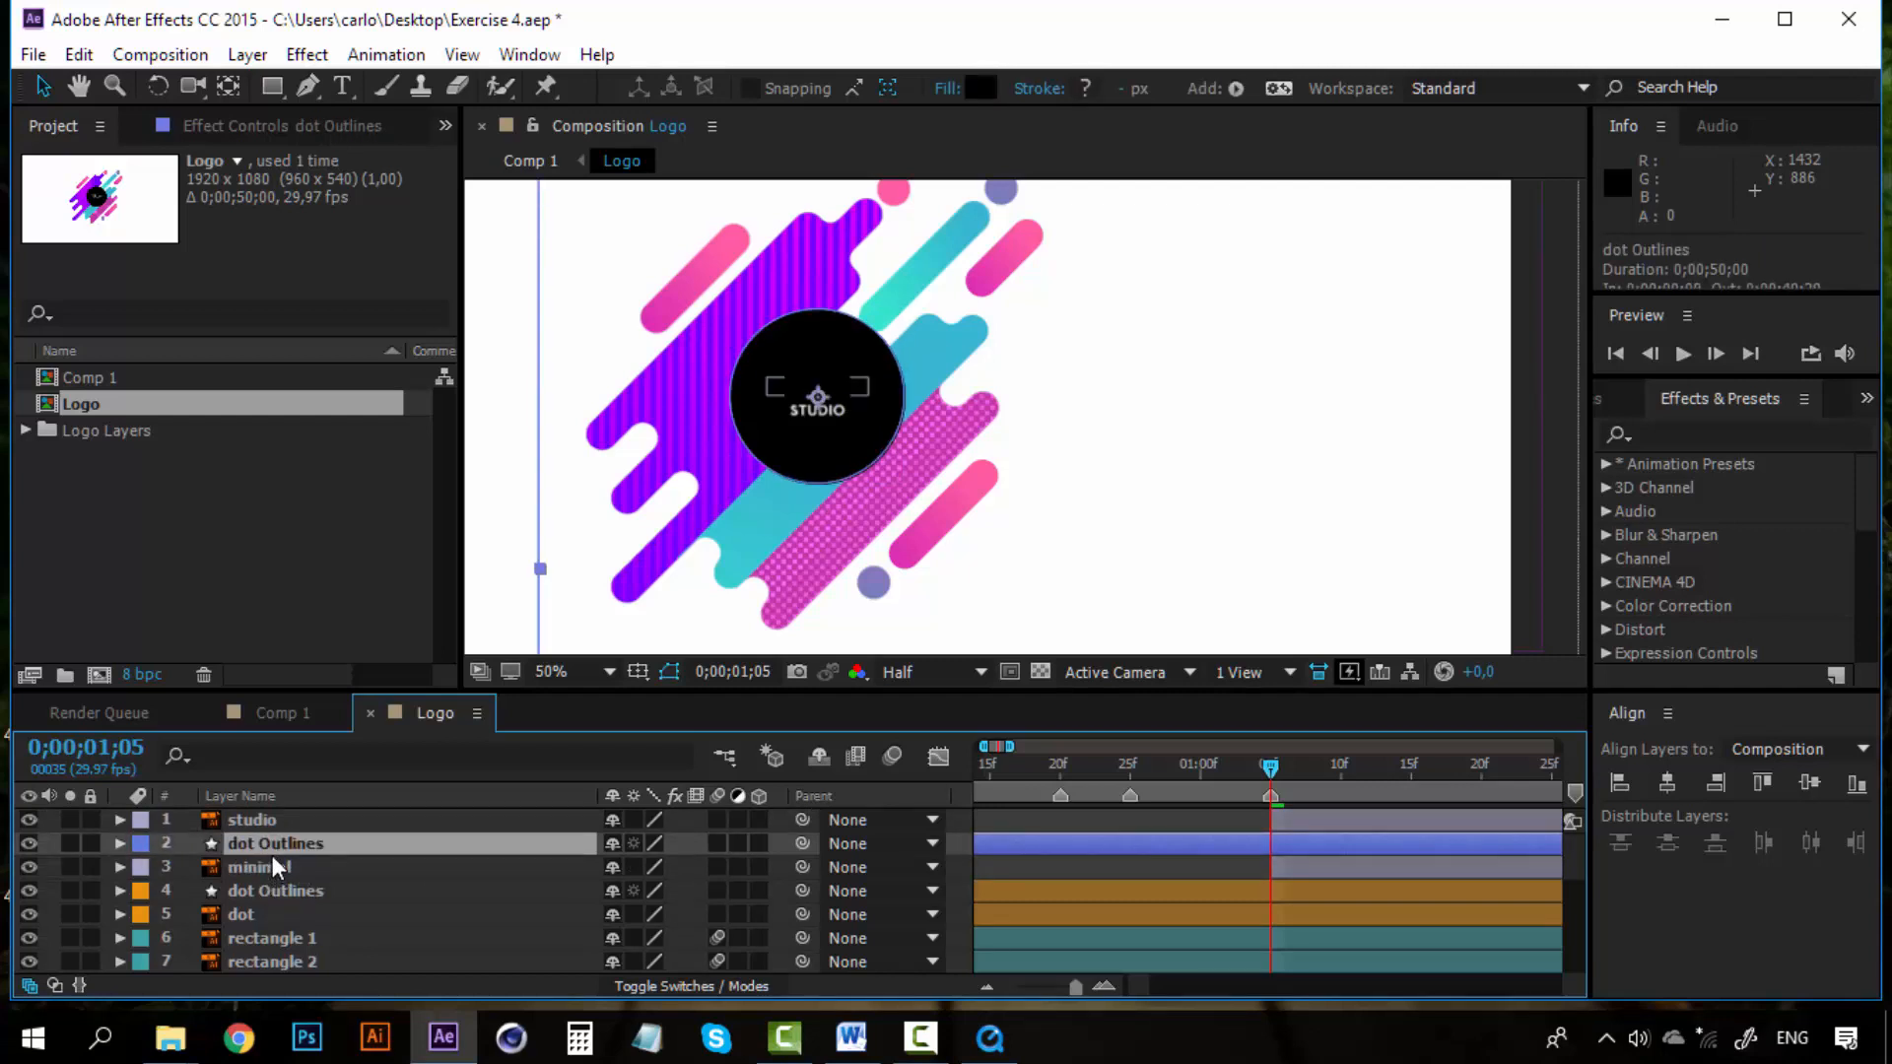
Step: Hide the studio layer and the new dot Outlines layer
left_click(28, 820)
left_click(23, 843)
left_click(24, 843)
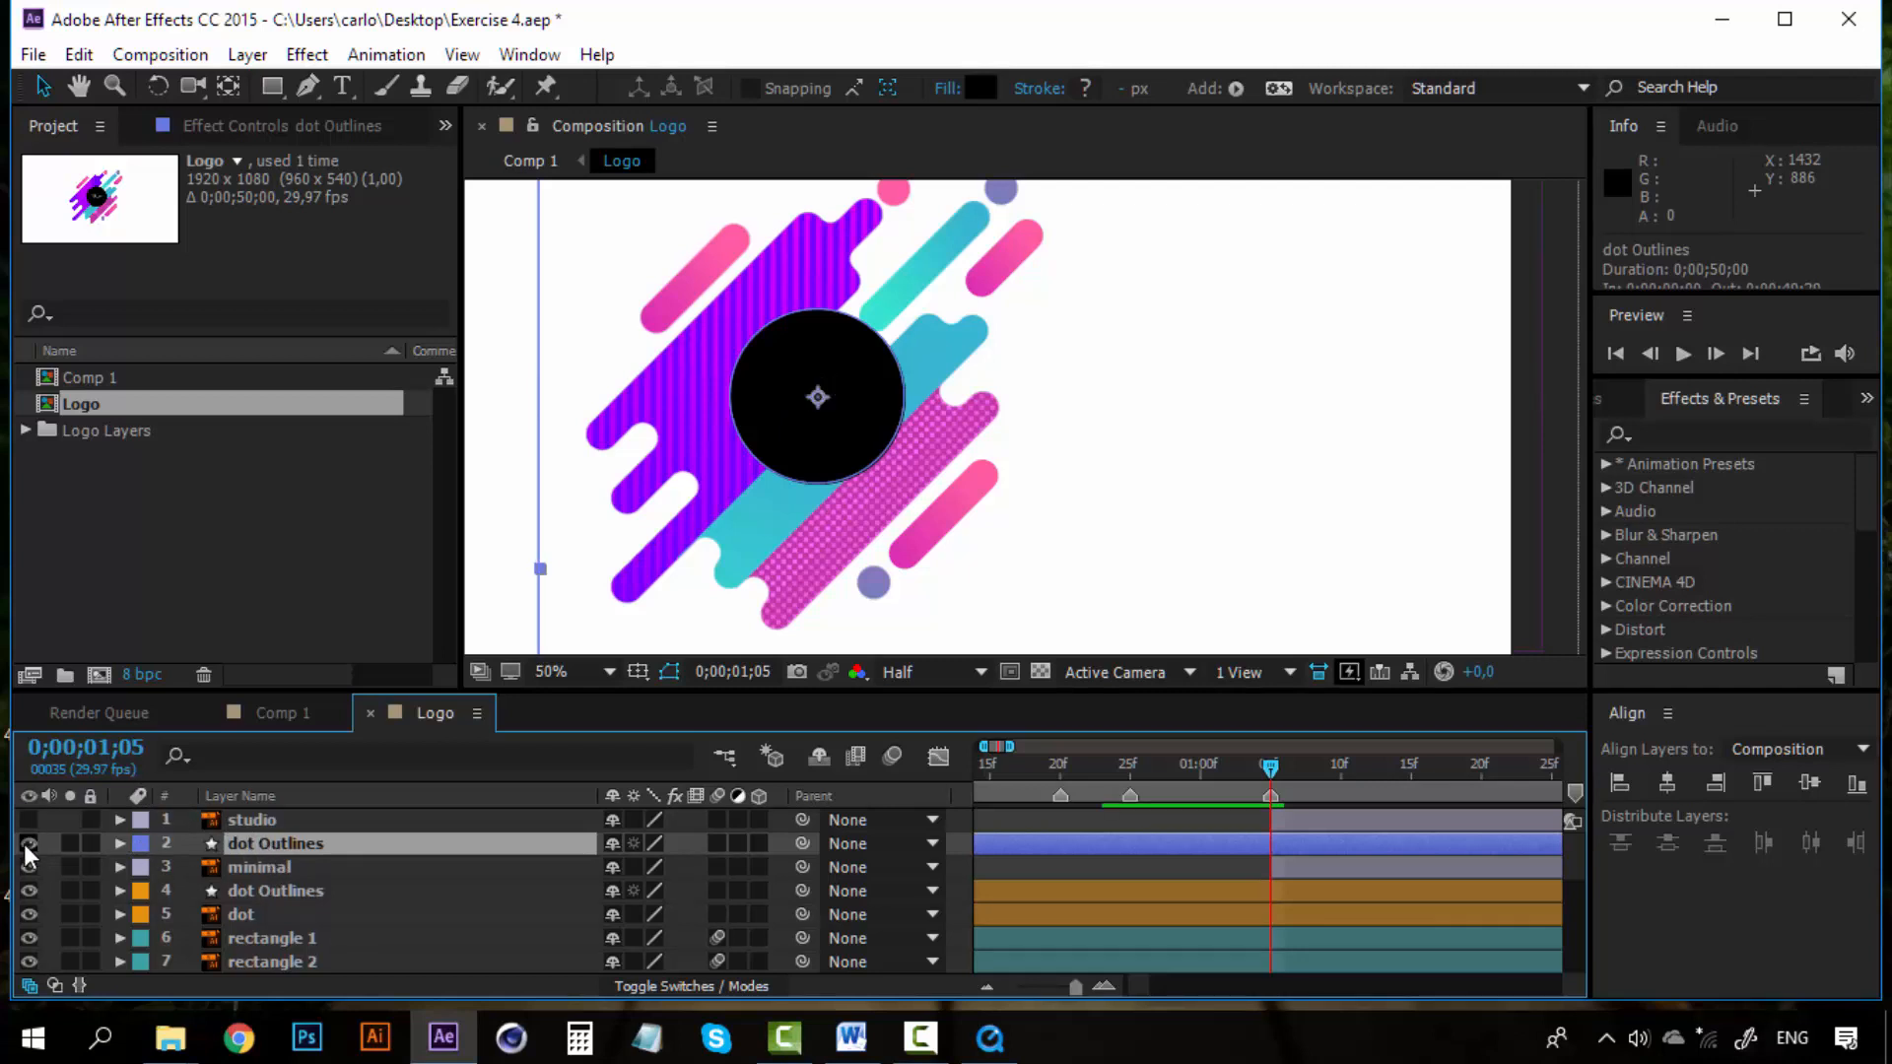
left_click(27, 843)
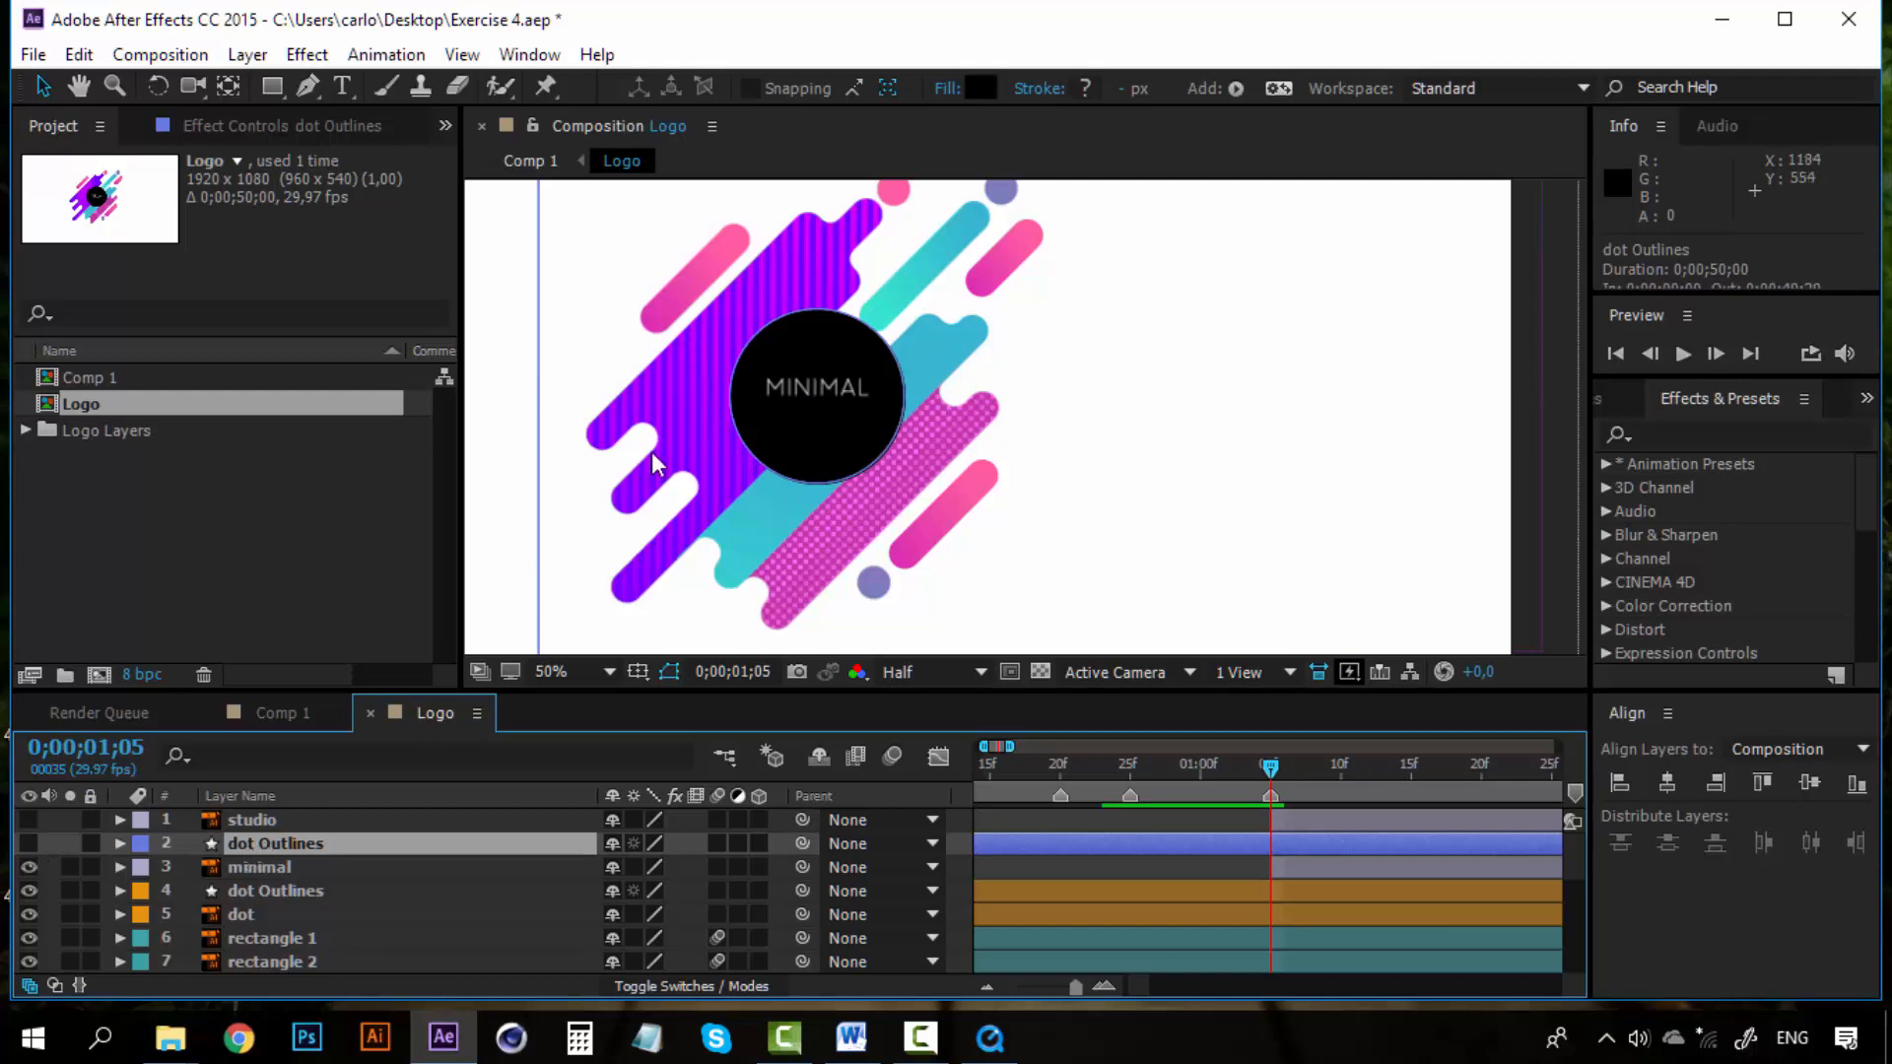
Step: Set the minimal layer's track matte to Alpha Matte "dot Outlines"
left_click(275, 867)
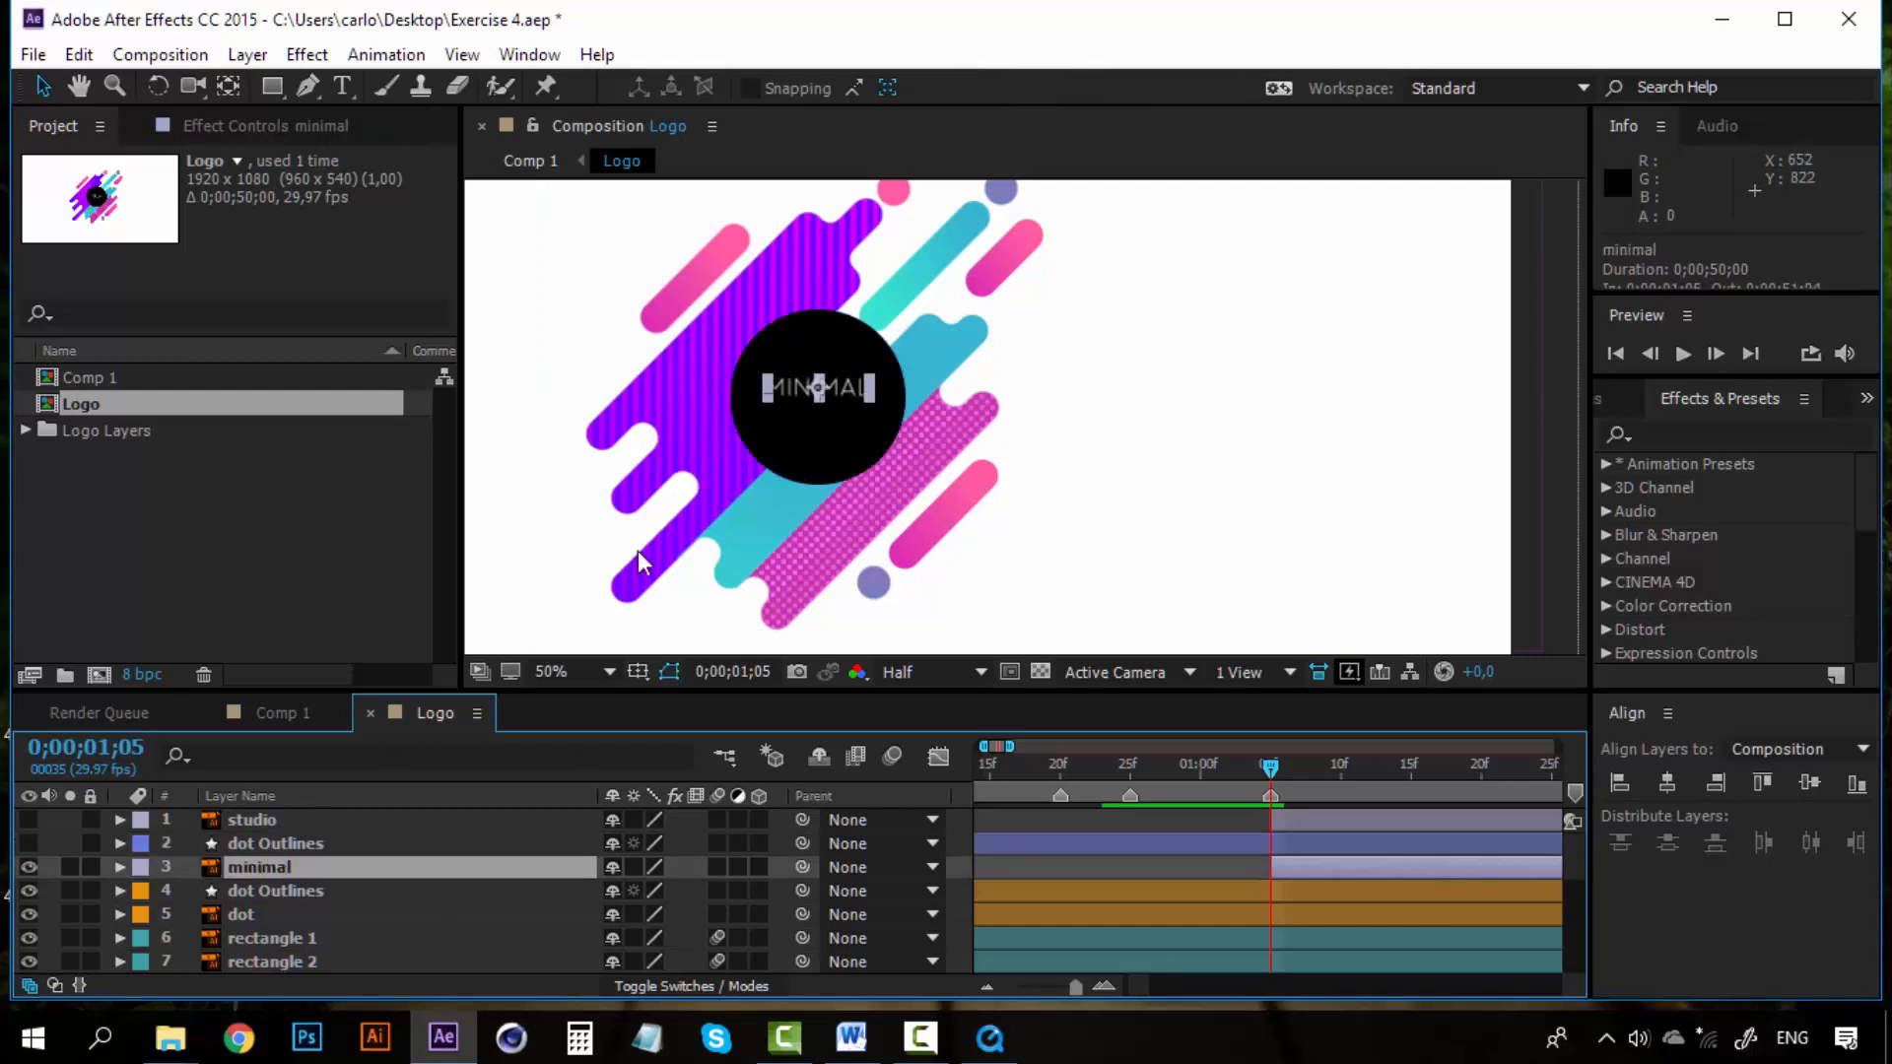
left_click(666, 987)
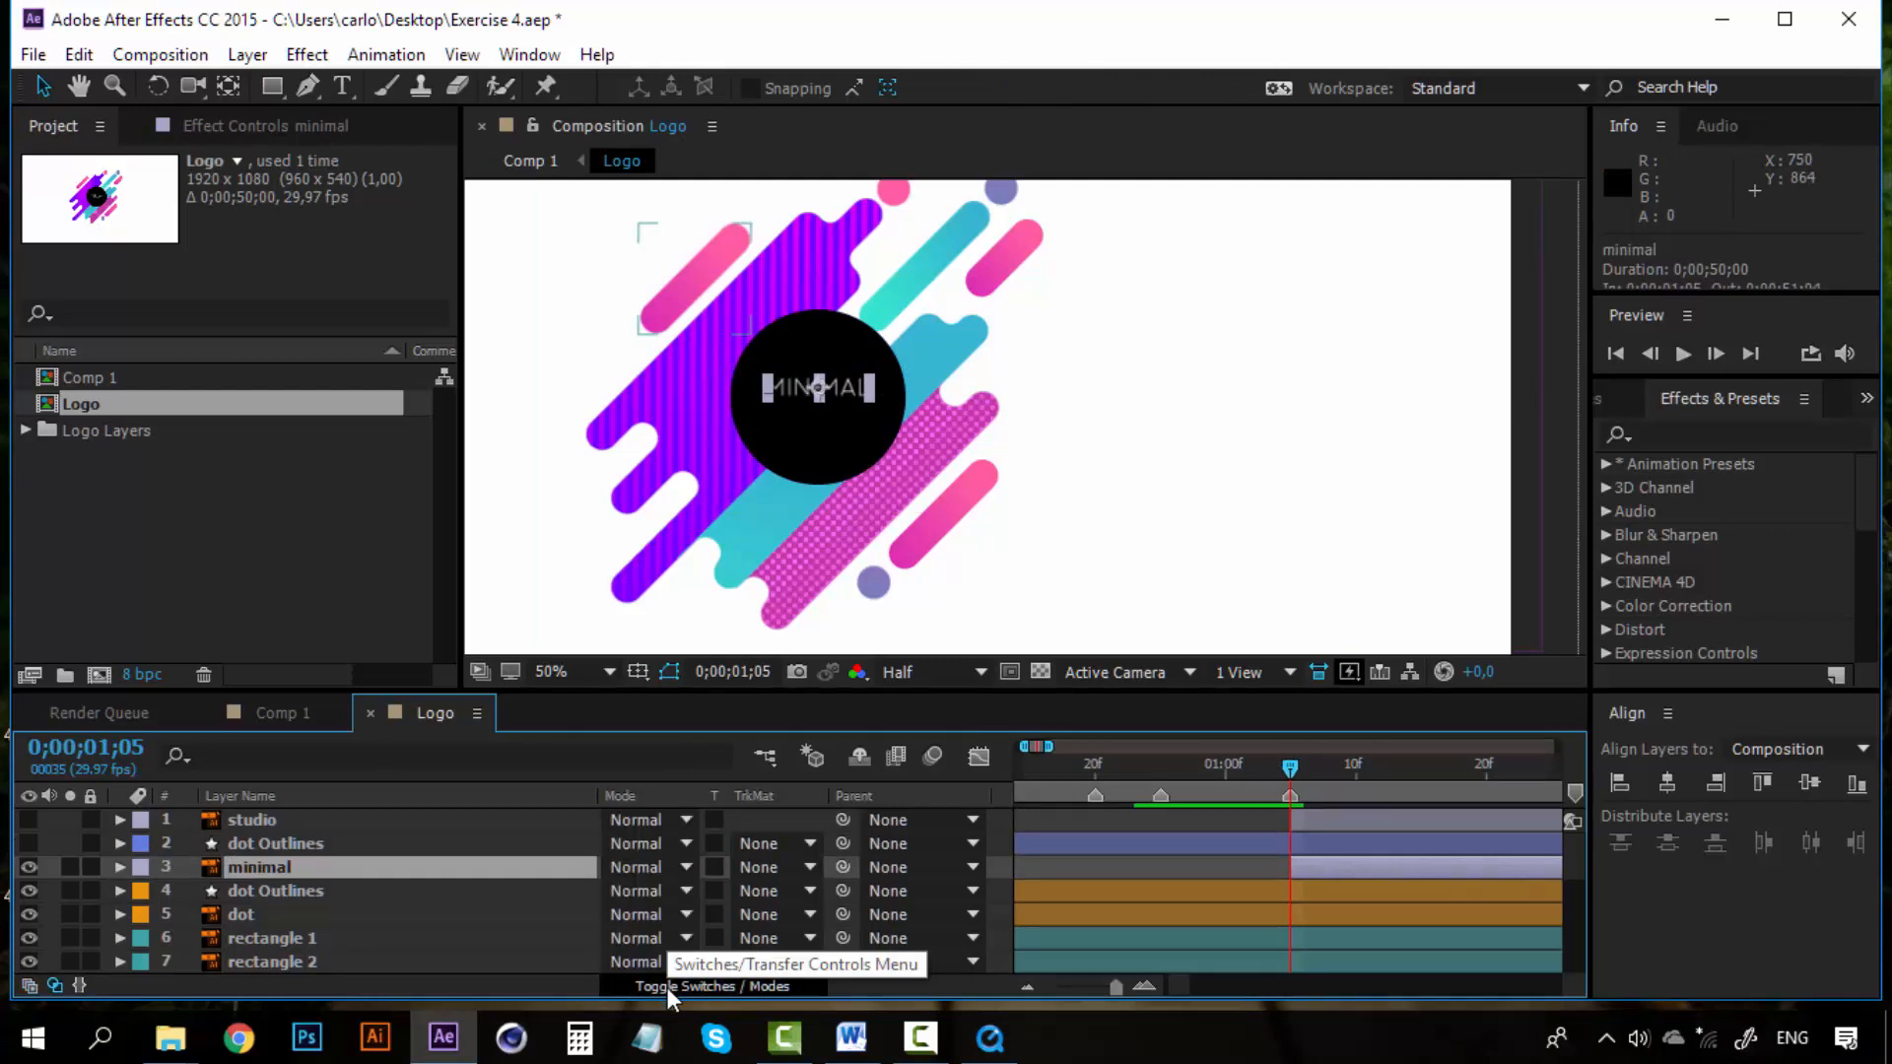
left_click(777, 866)
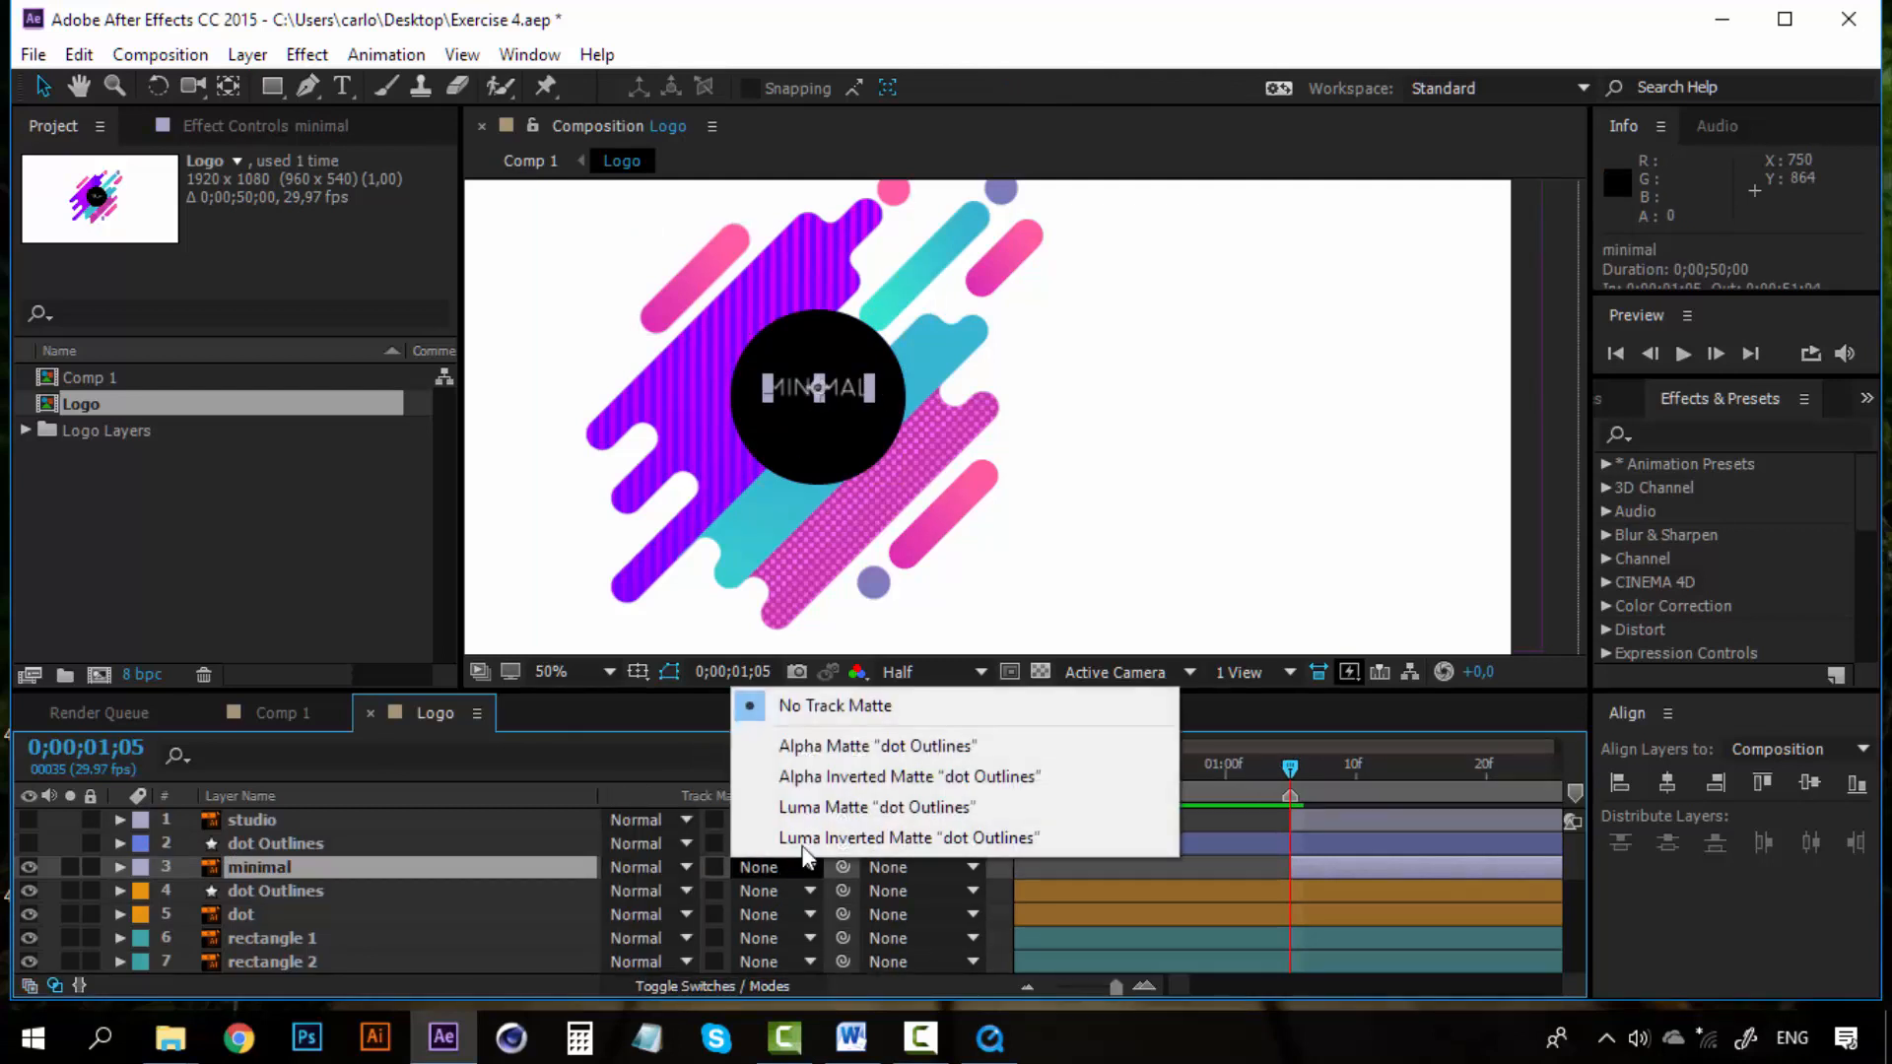
left_click(871, 745)
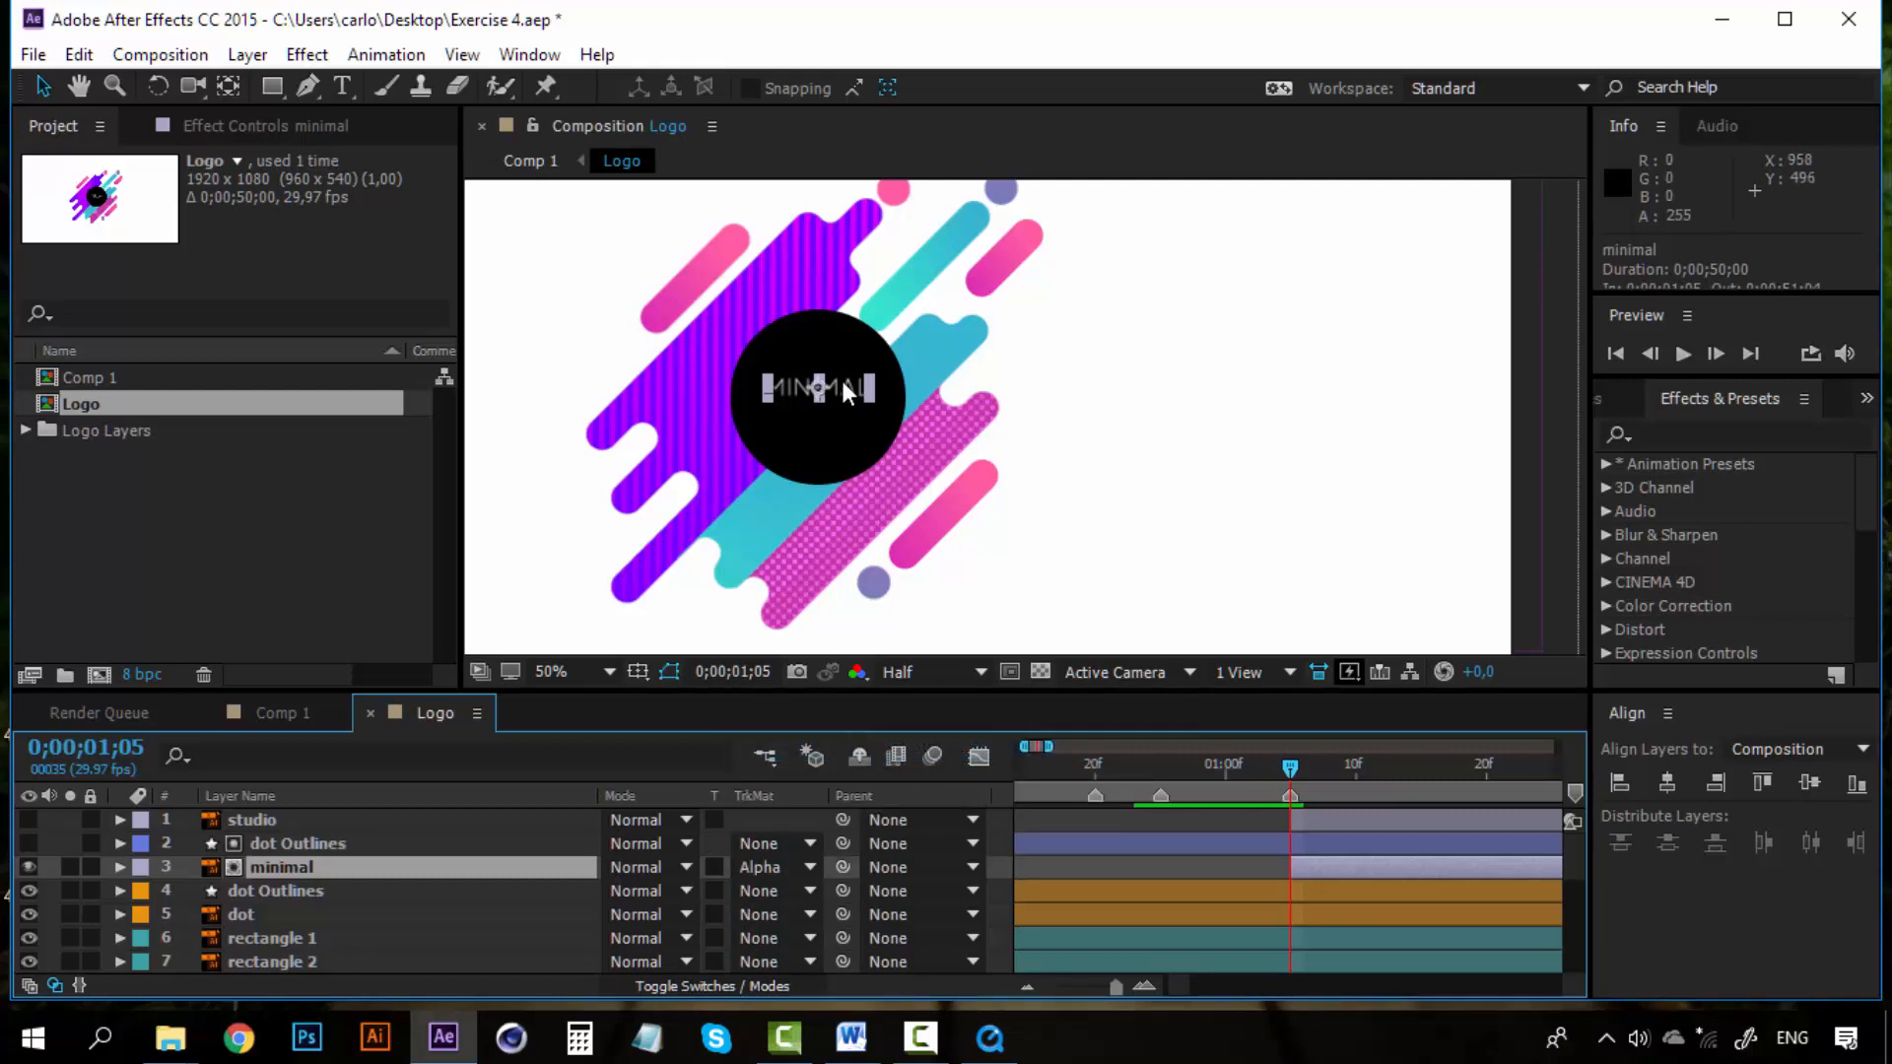
Step: Try moving the minimal text across the dot's right edge to inspect the matte's clipping, and undo the move
left_click_drag(841, 380, 916, 391)
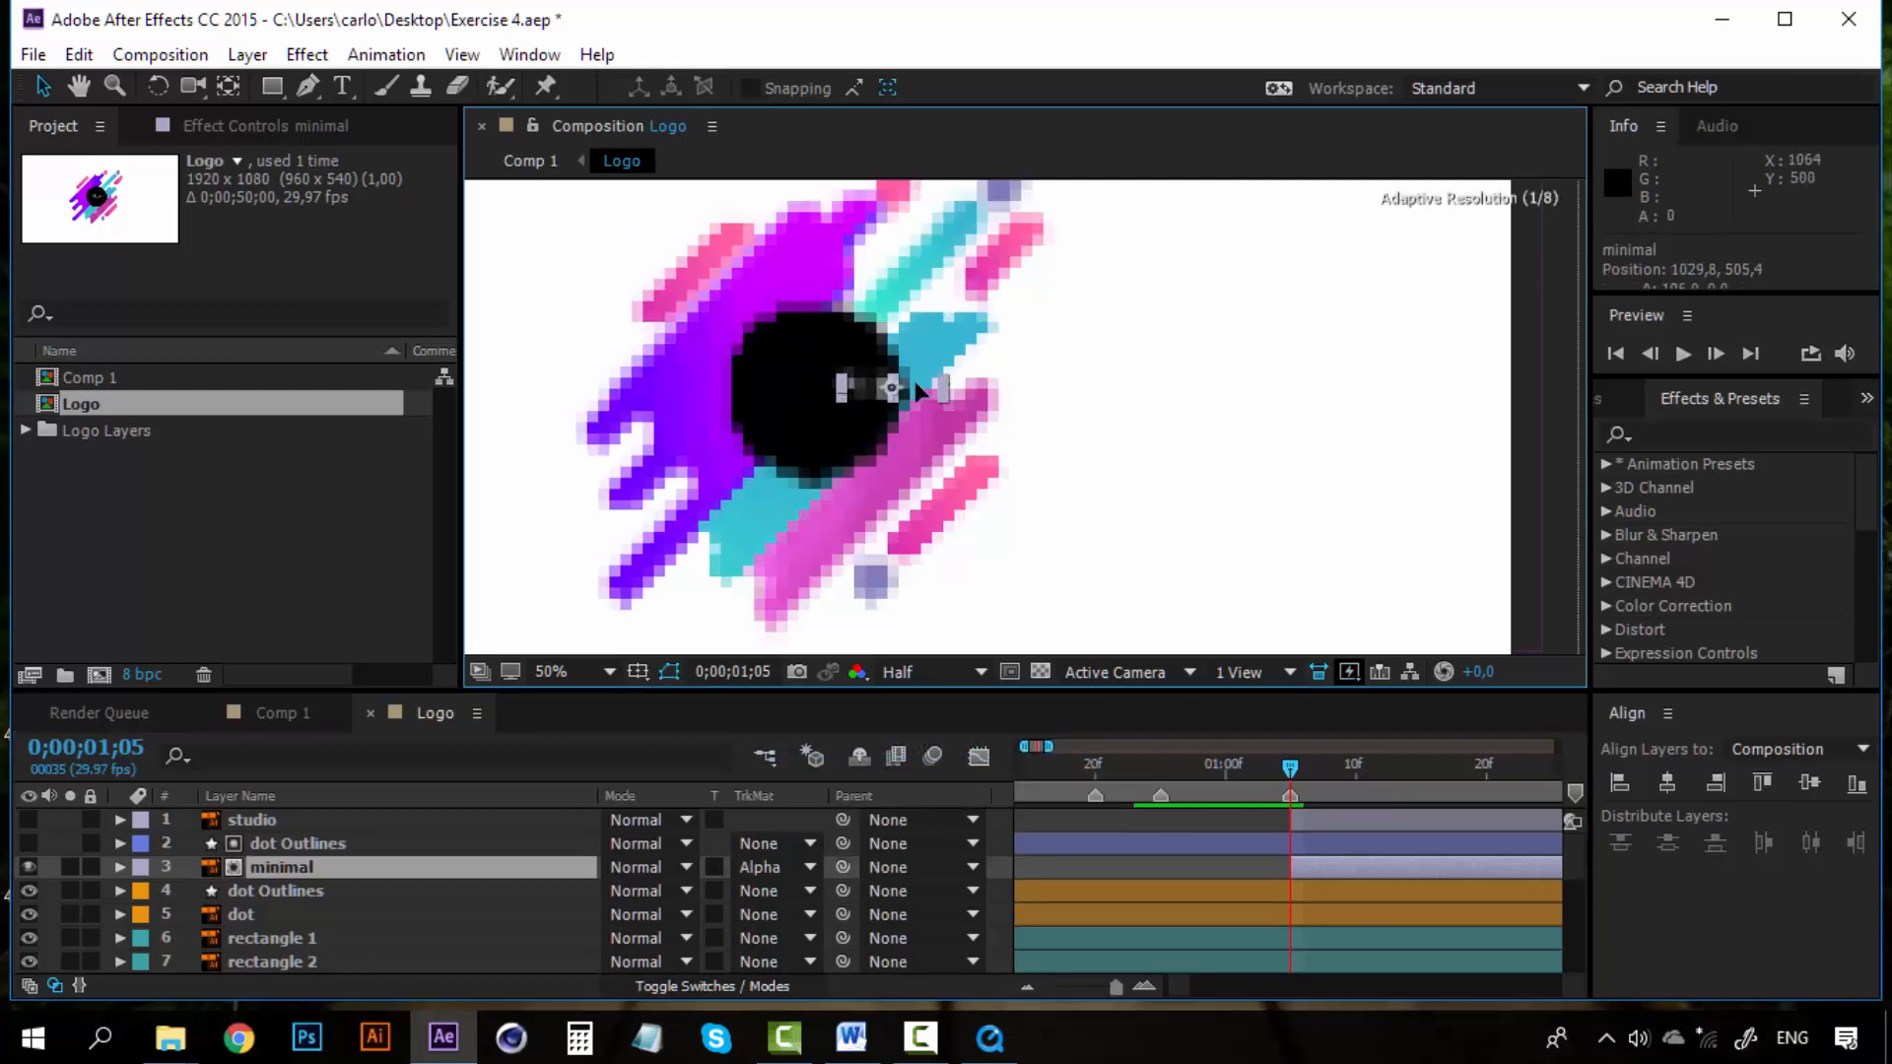
left_click(955, 417)
scroll(861, 390, "up", 1)
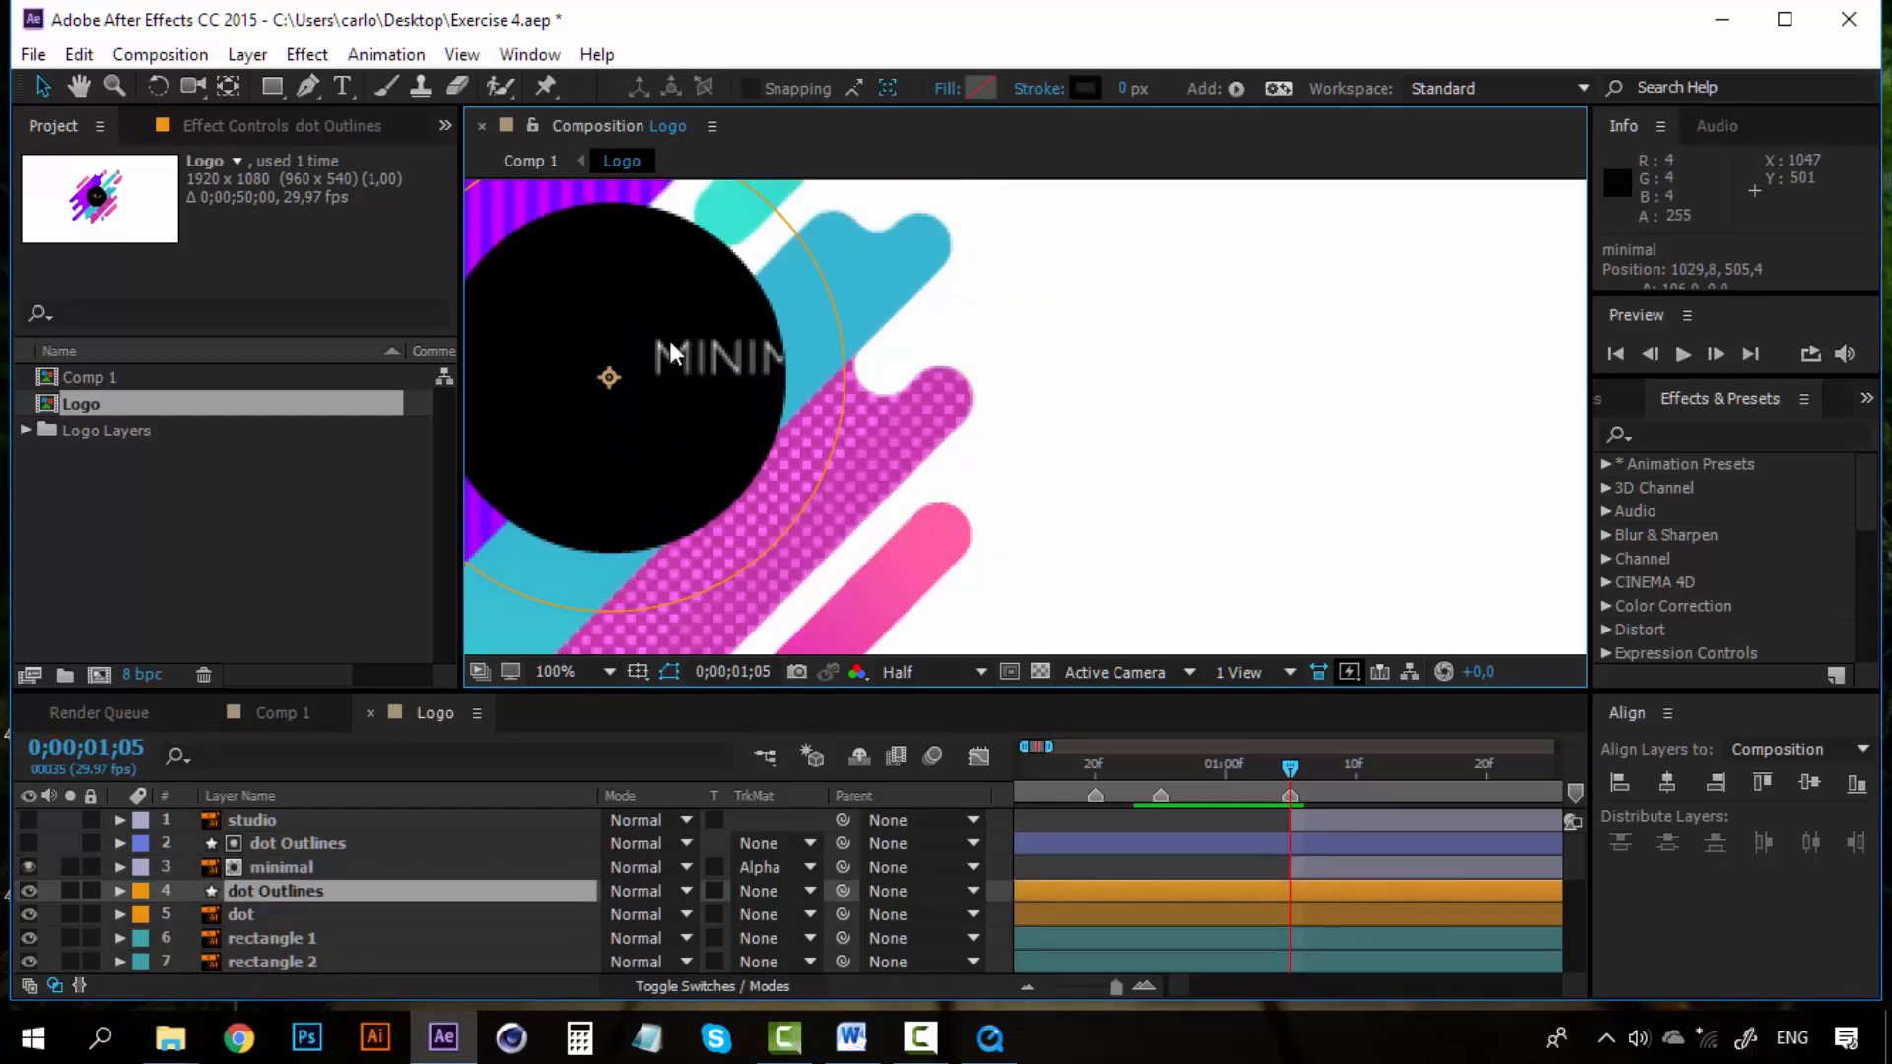
key("space")
left_click_drag(669, 340, 894, 415)
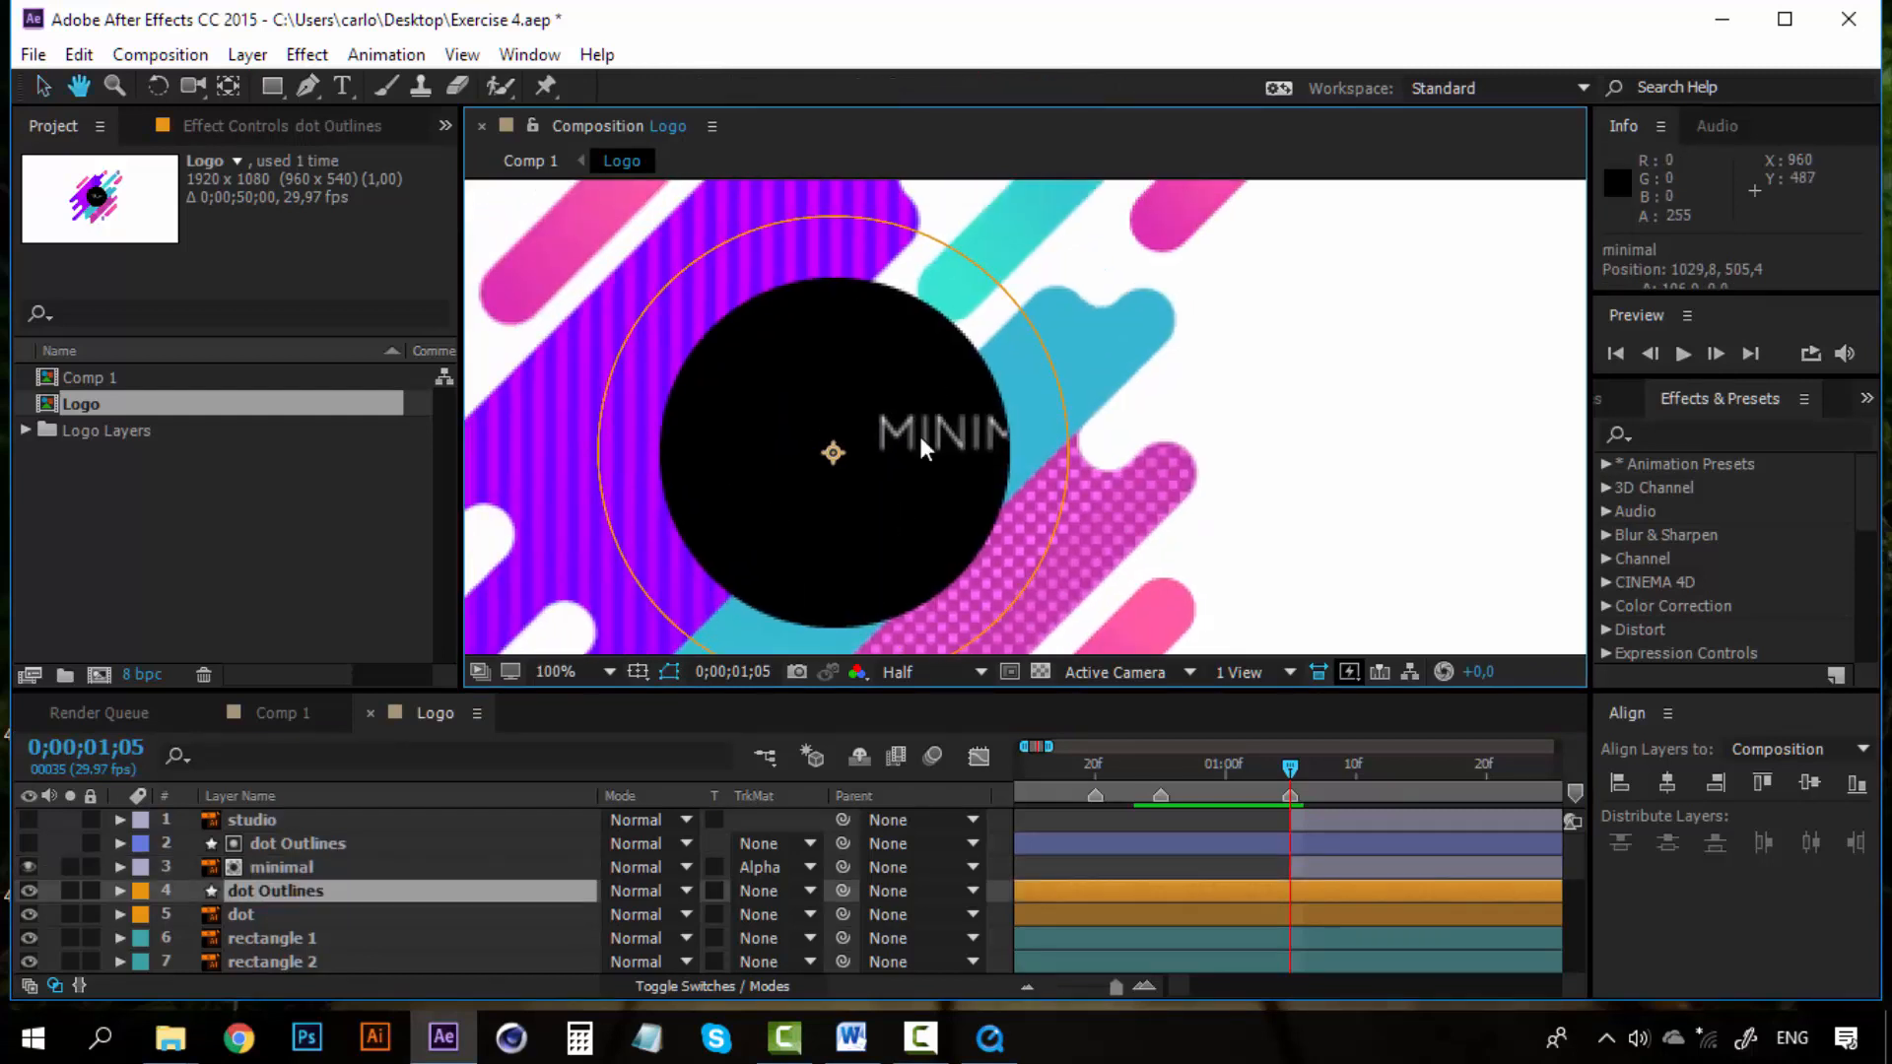
scroll(914, 463, "down", 1)
left_click(956, 546)
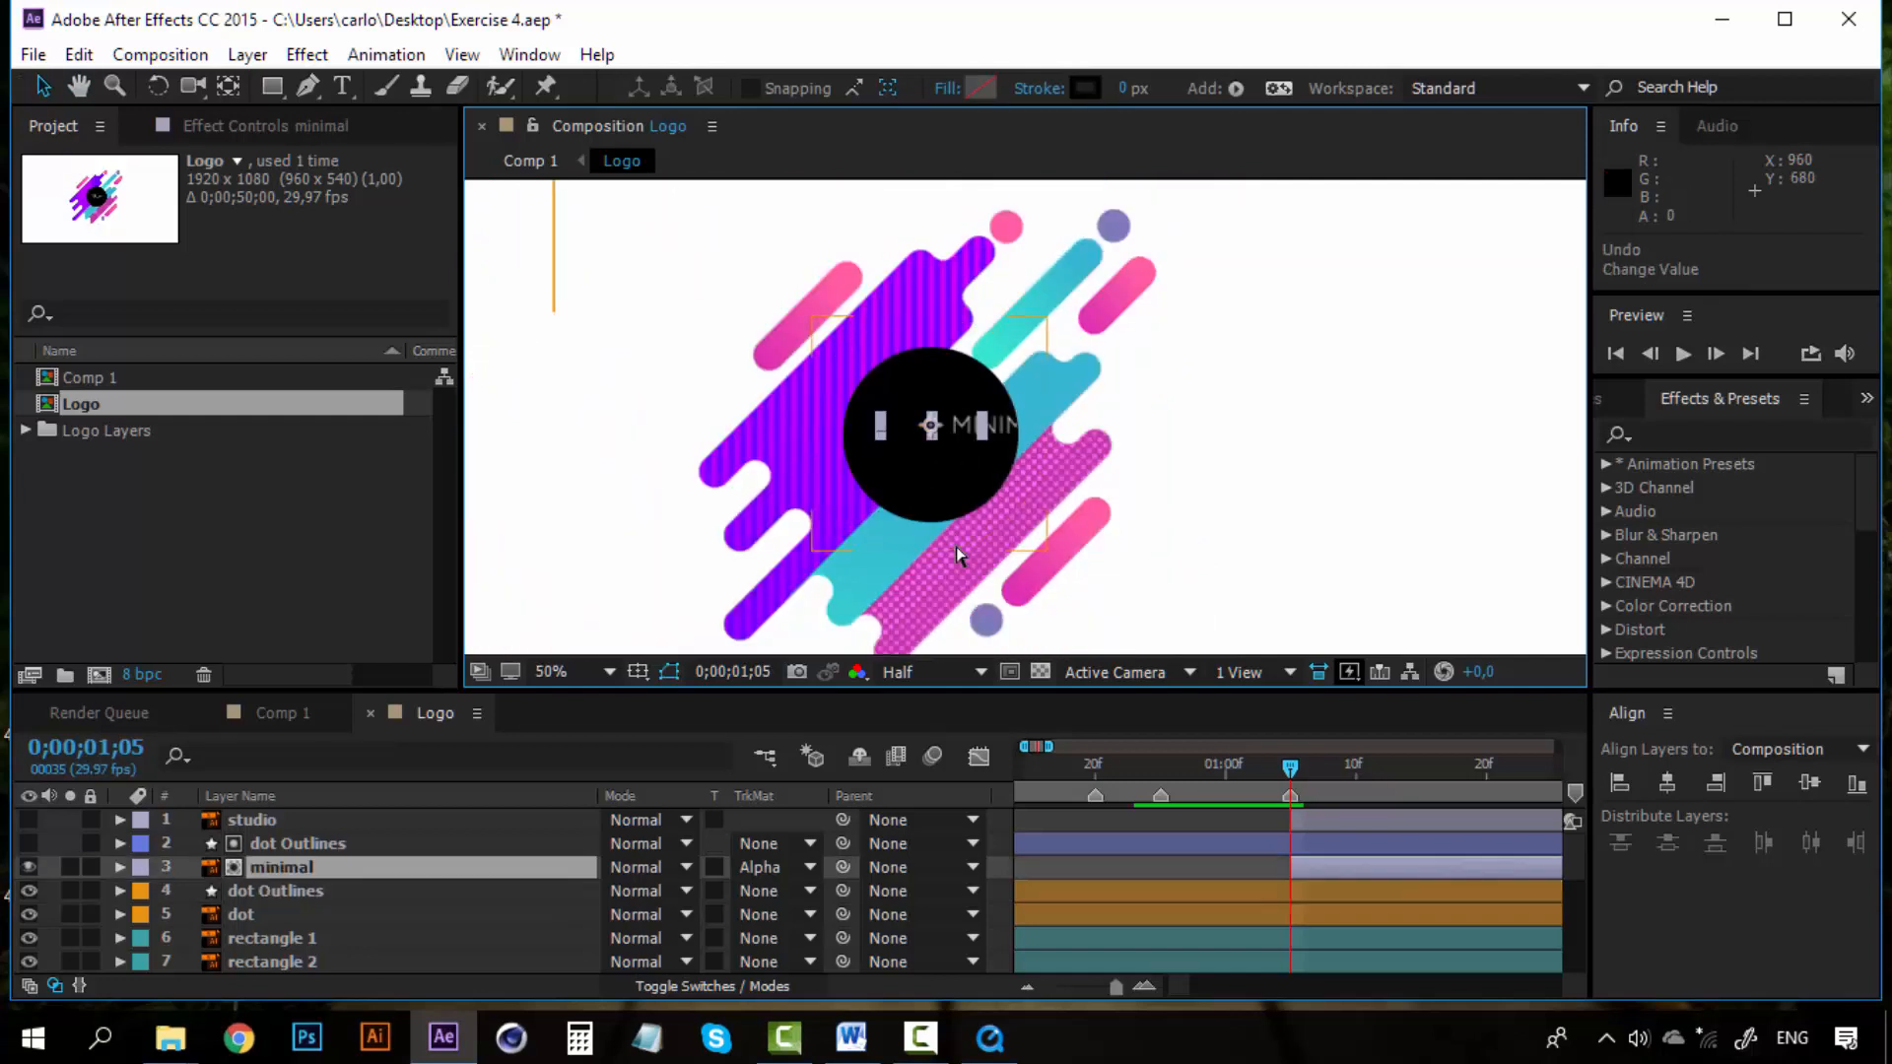
Step: Keyframe the minimal layer's Position at its current resting place at 0;00;01;05 and 0;00;01;10
left_click(311, 851)
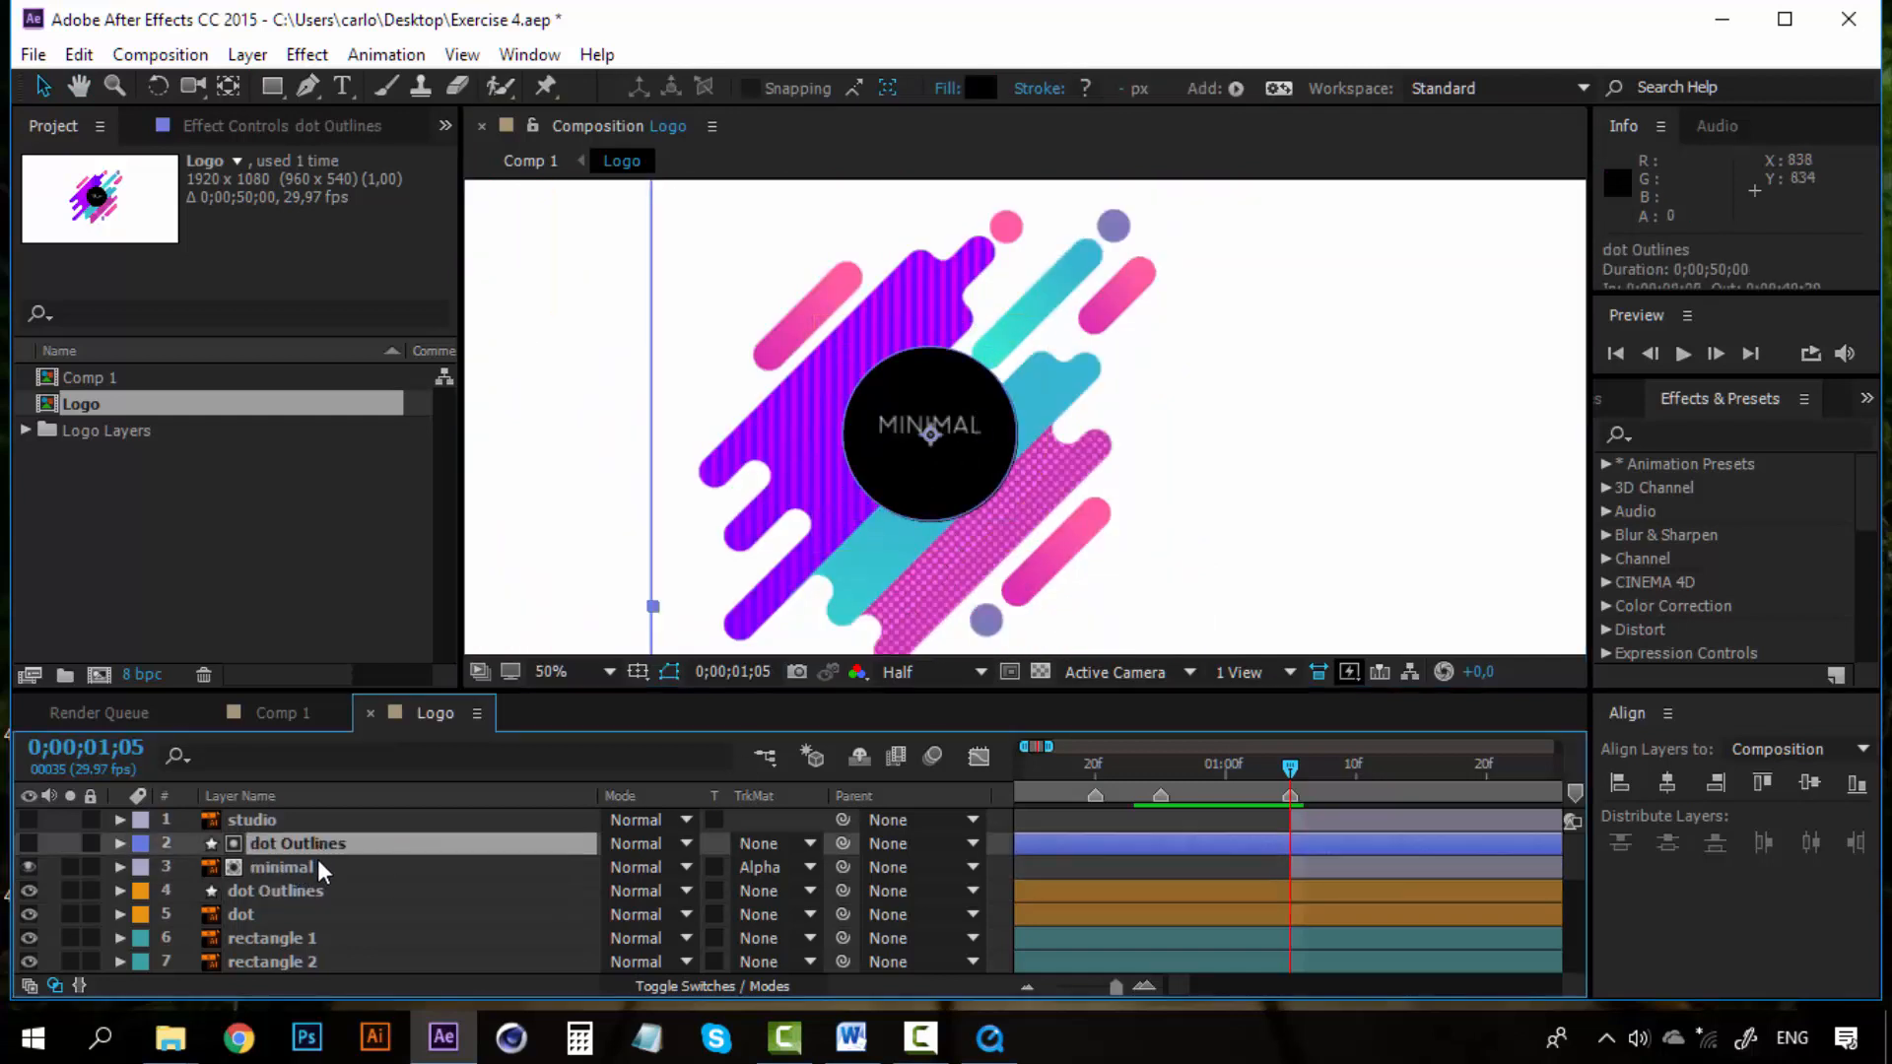
left_click(311, 865)
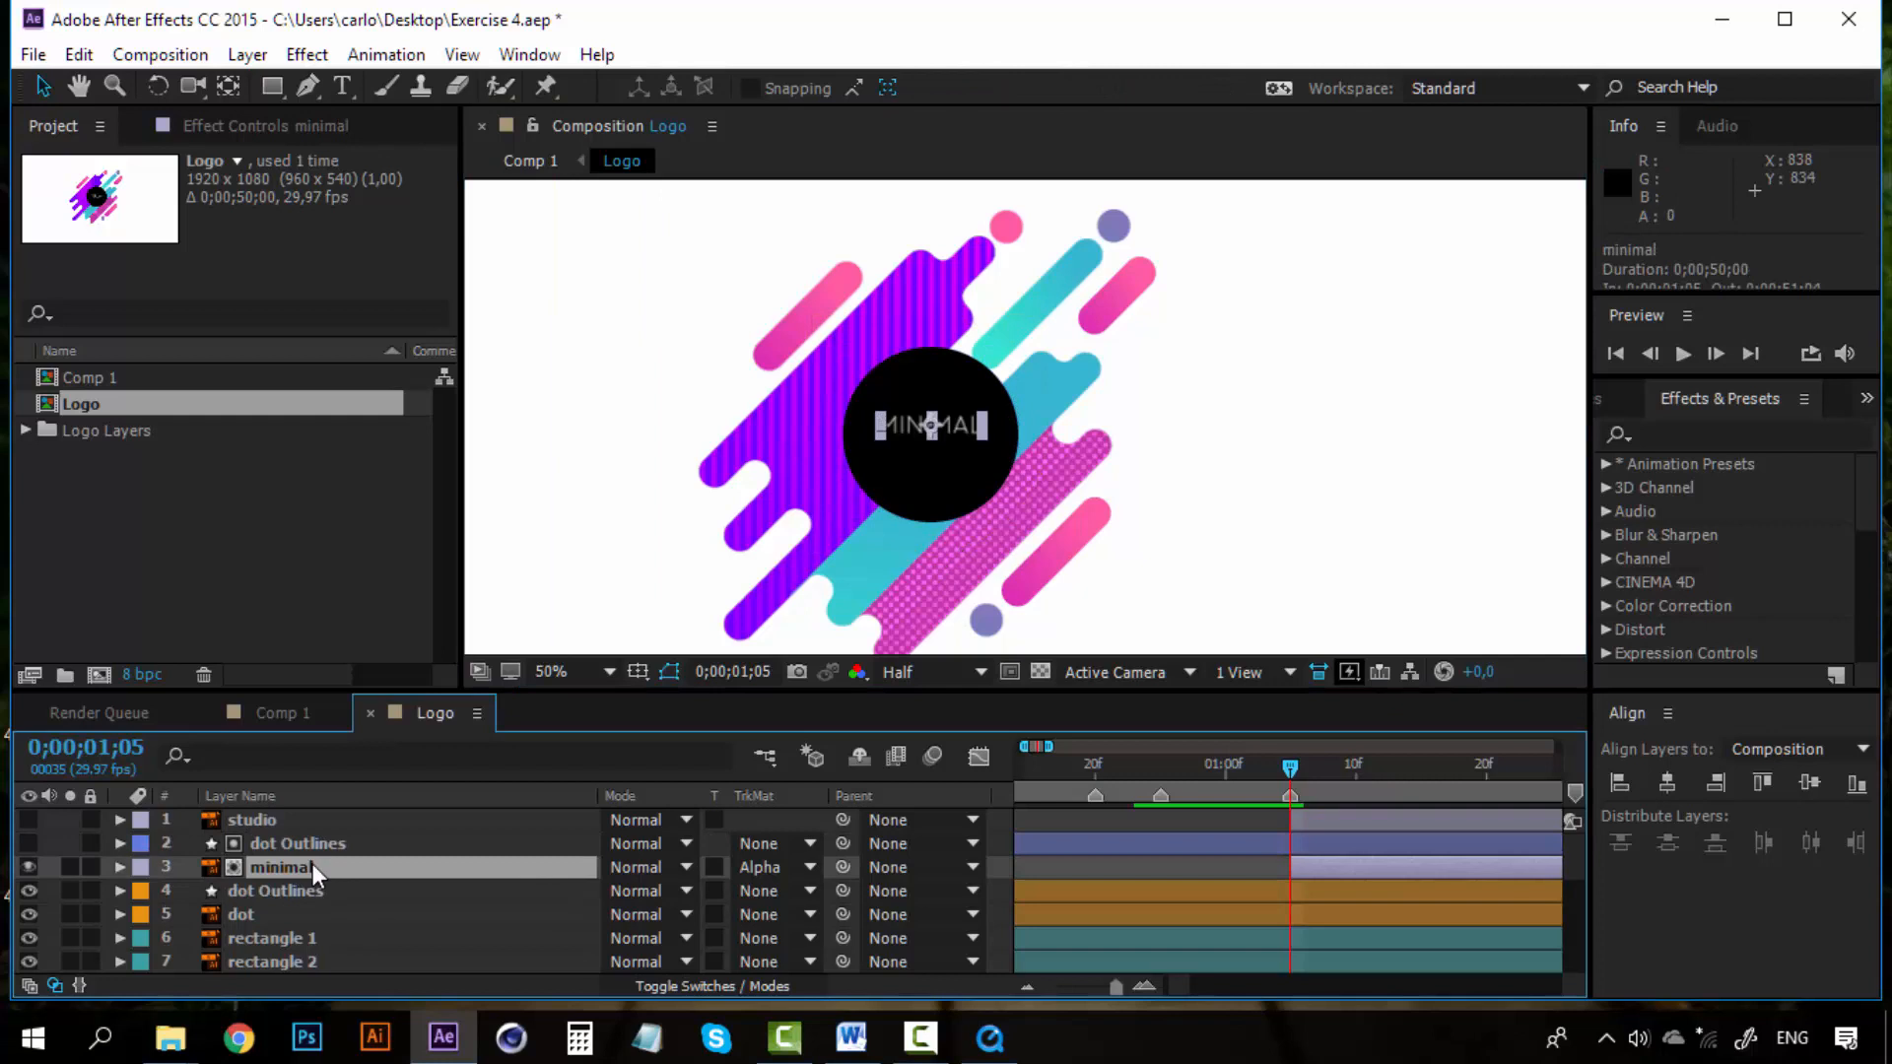
key("p")
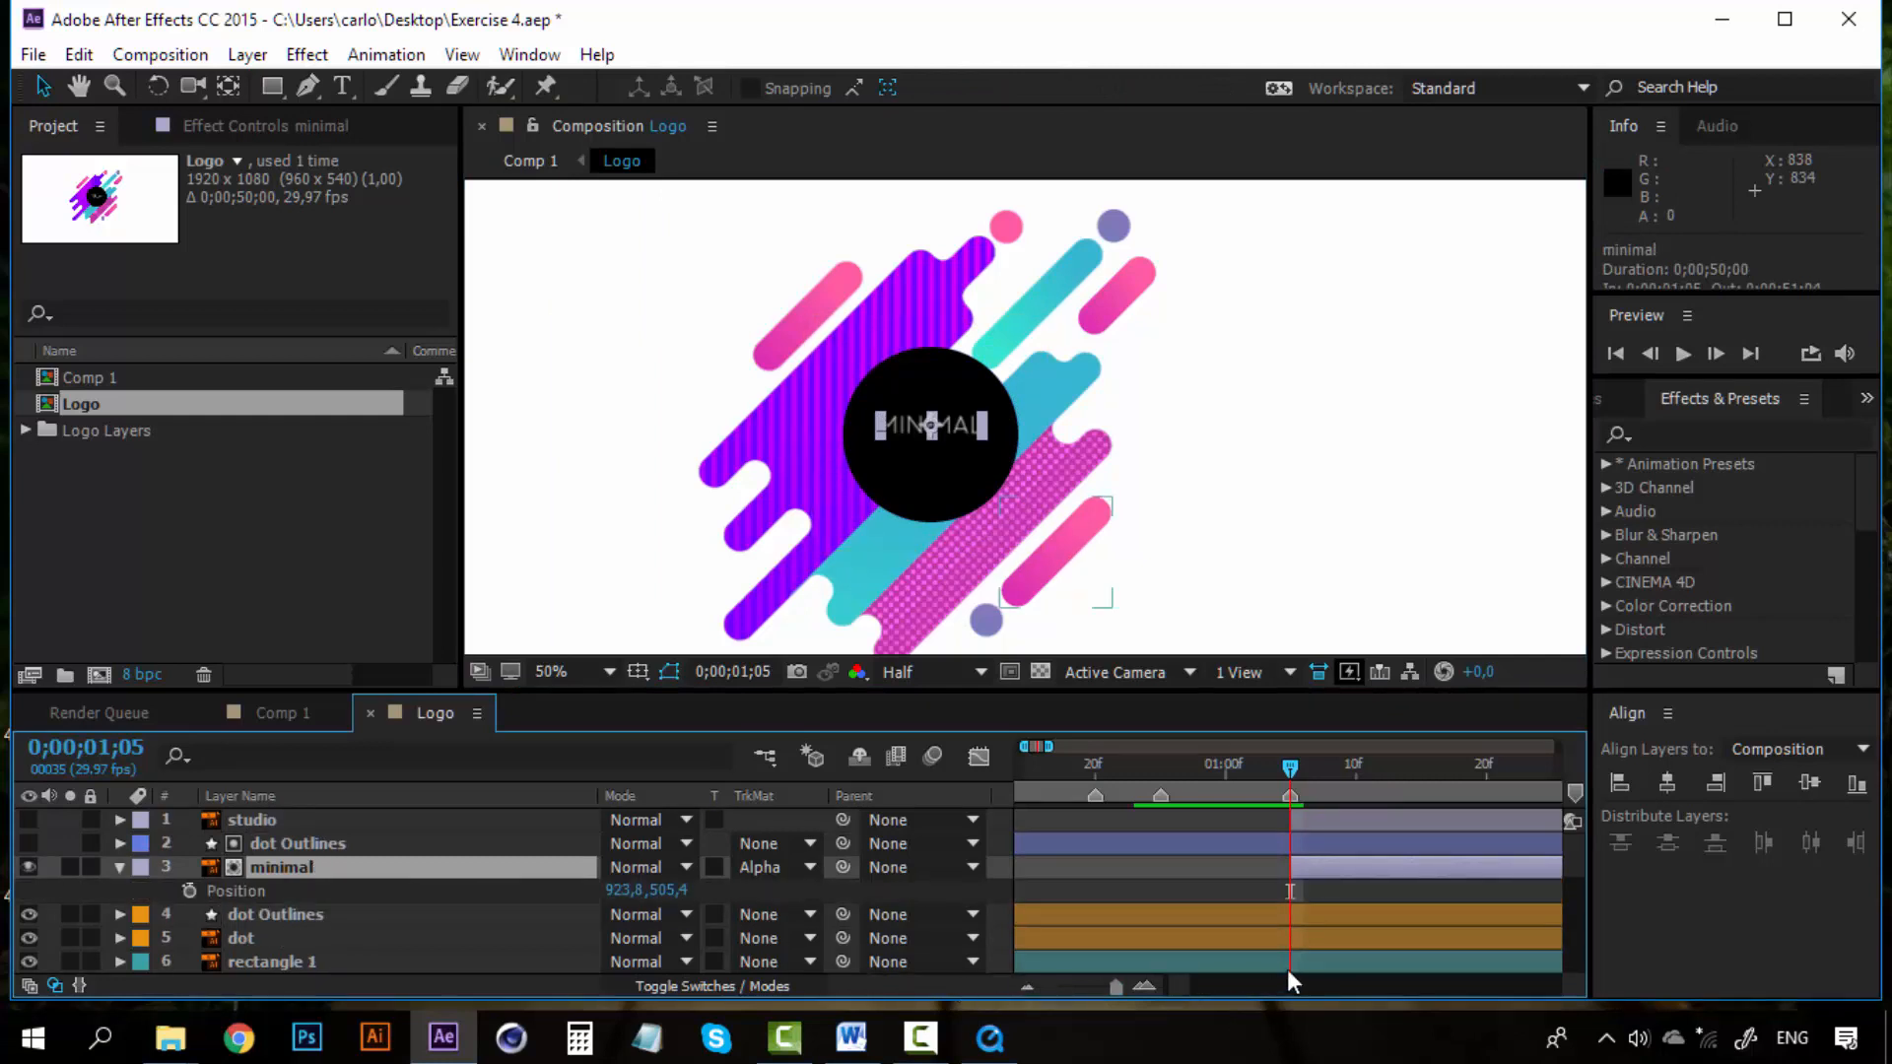
scroll(1179, 991, "right", 2)
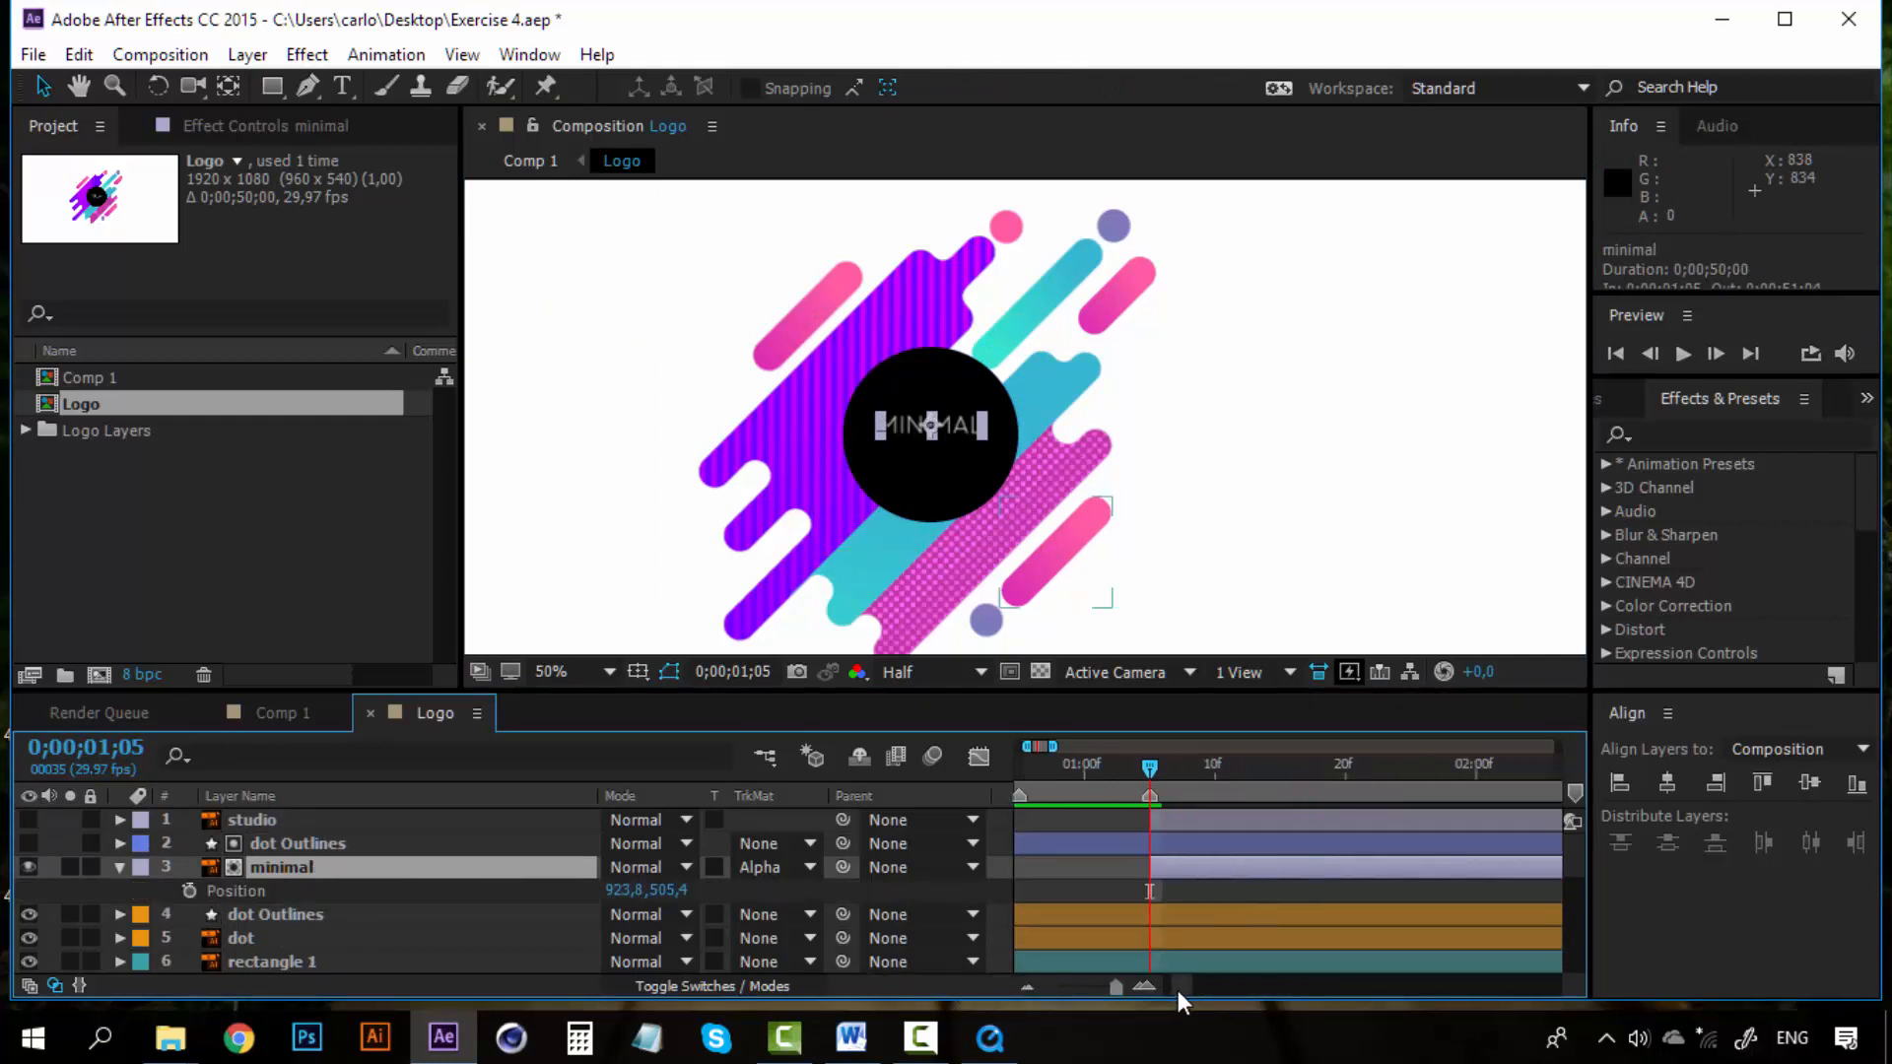
left_click(189, 891)
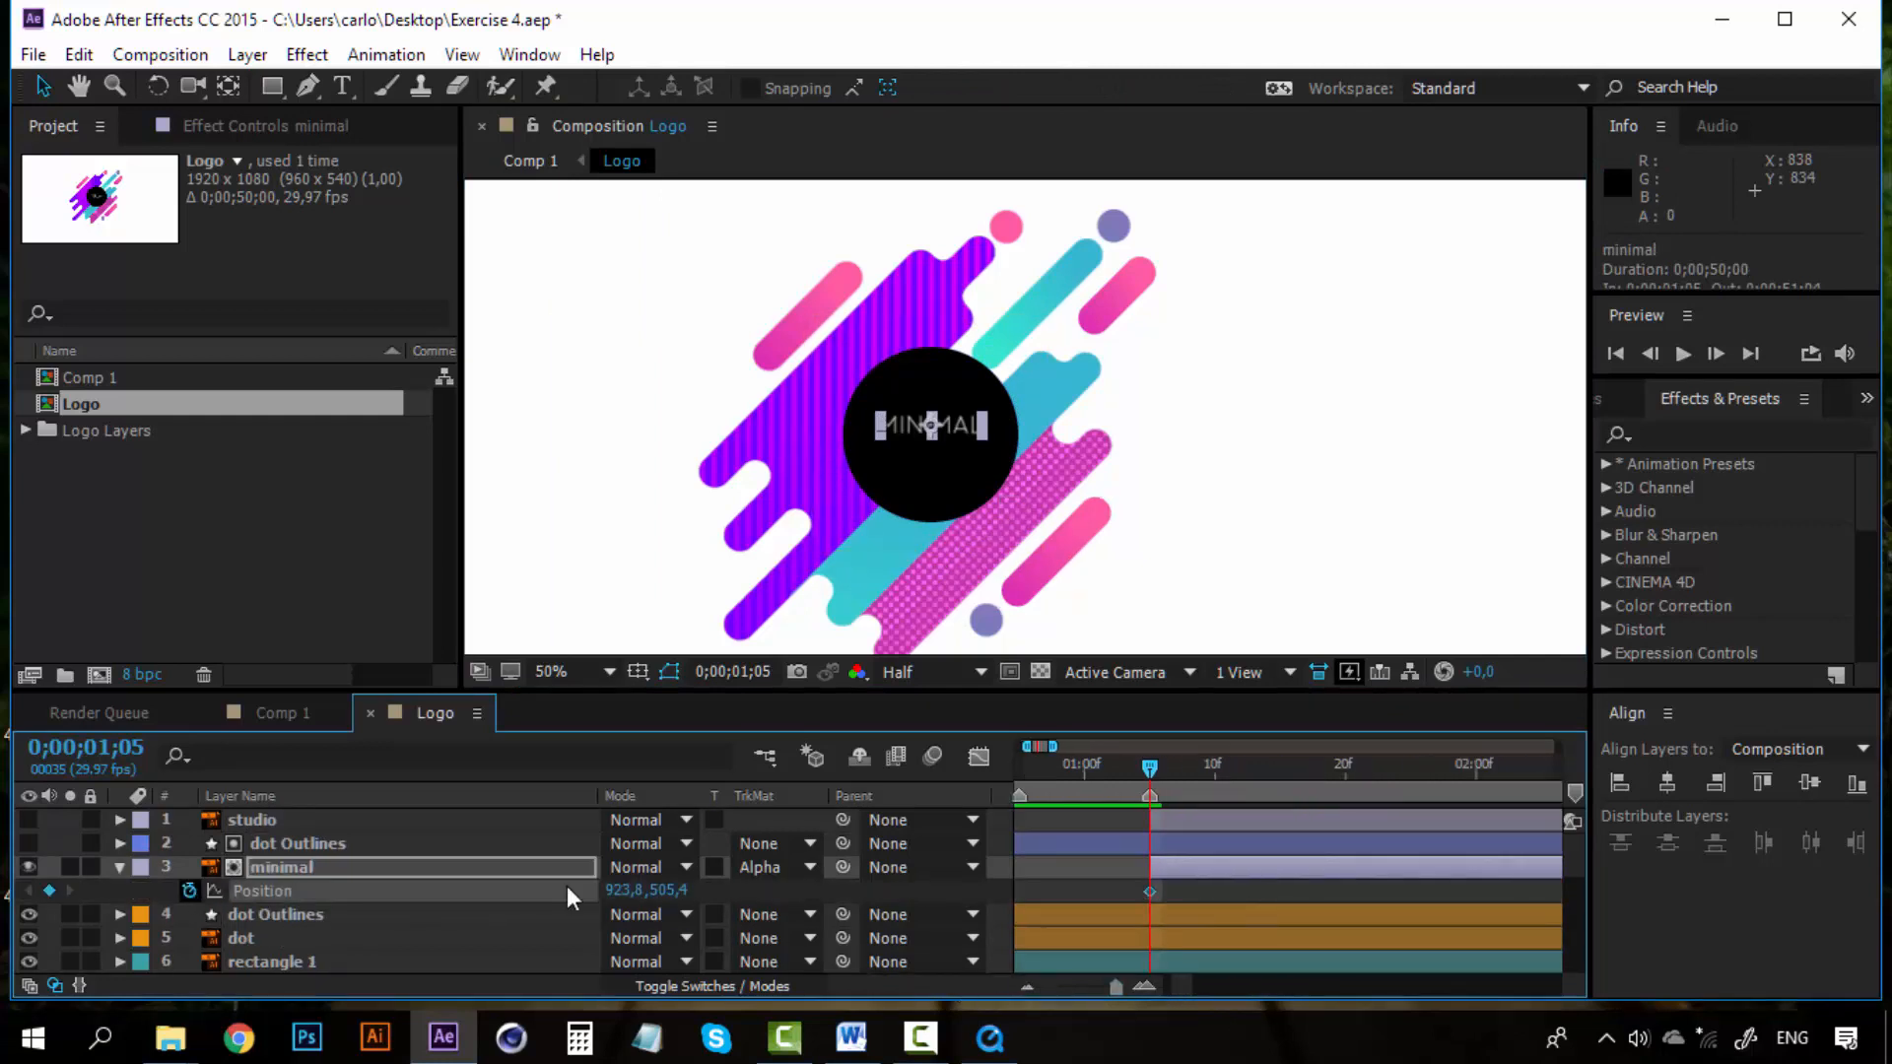
left_click(1215, 767)
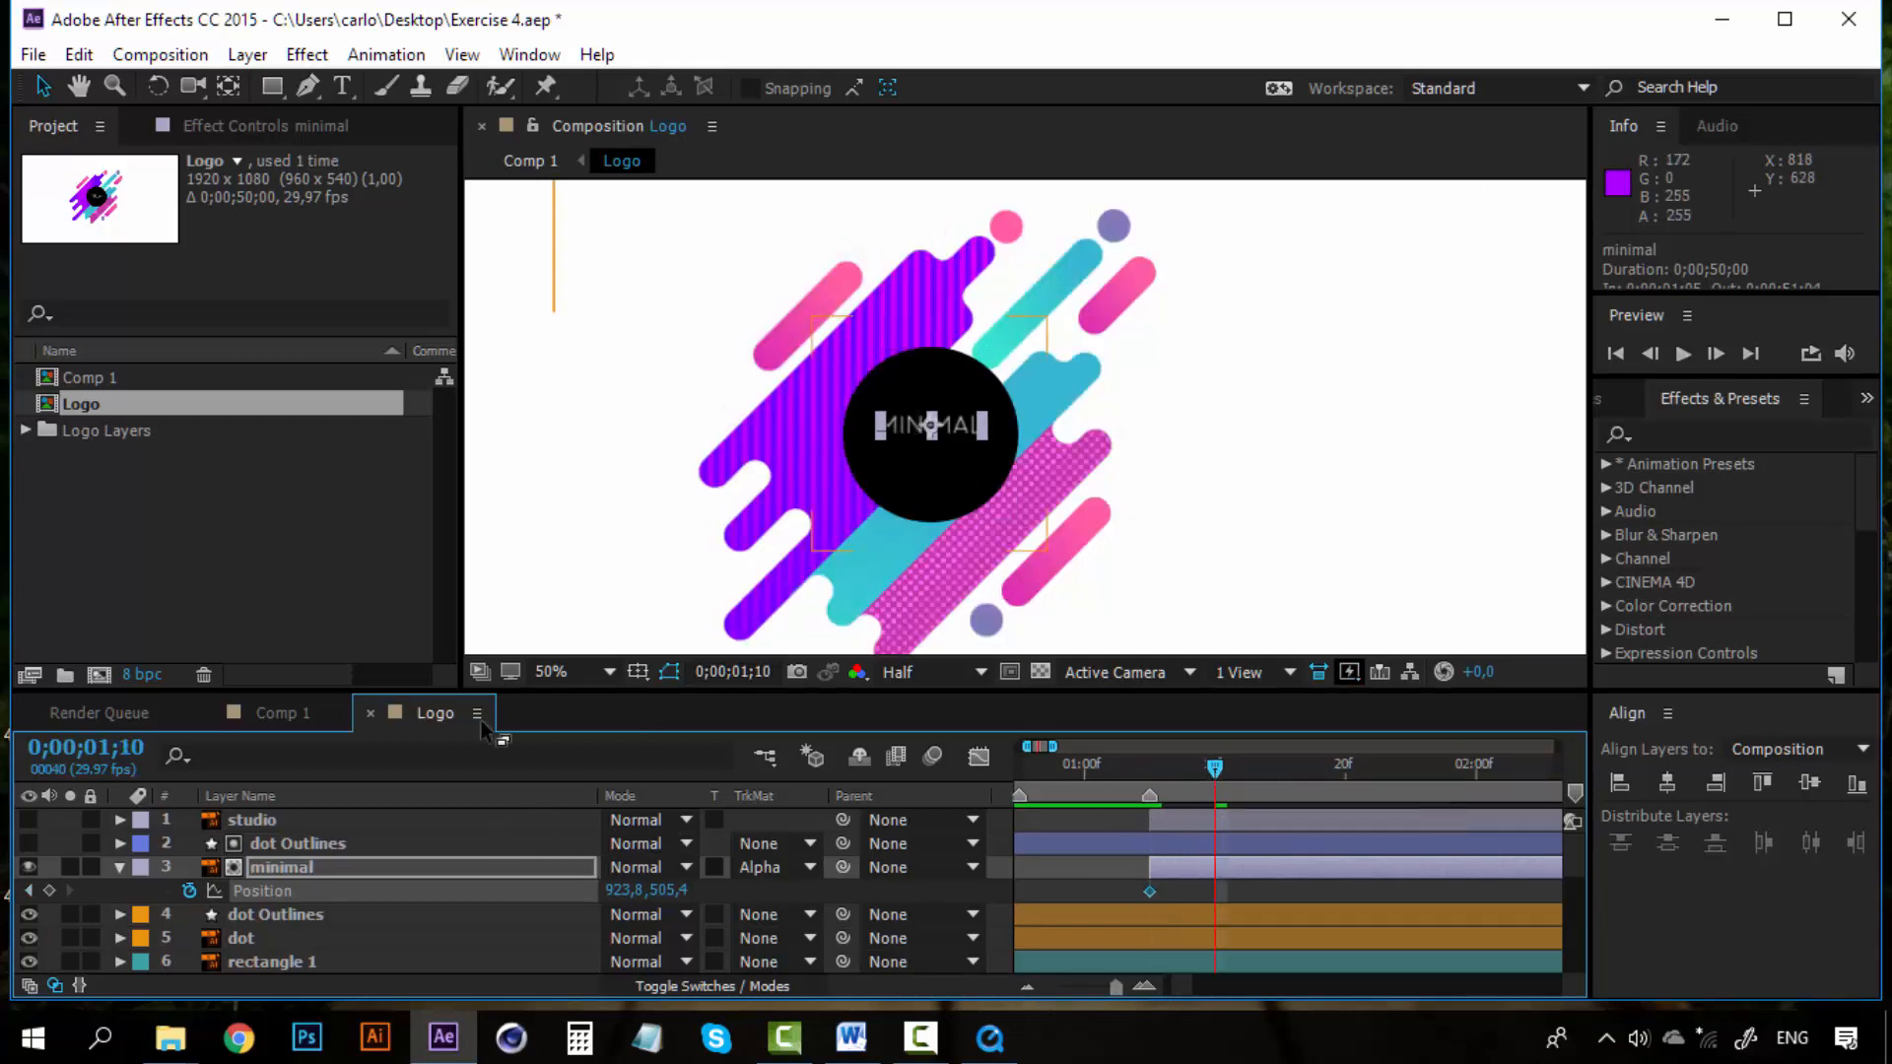
Step: At 0;00;01;05, move the minimal text horizontally past the dot's right edge to position 1171,8, 505,4, and preview the slide-in
left_click(1147, 766)
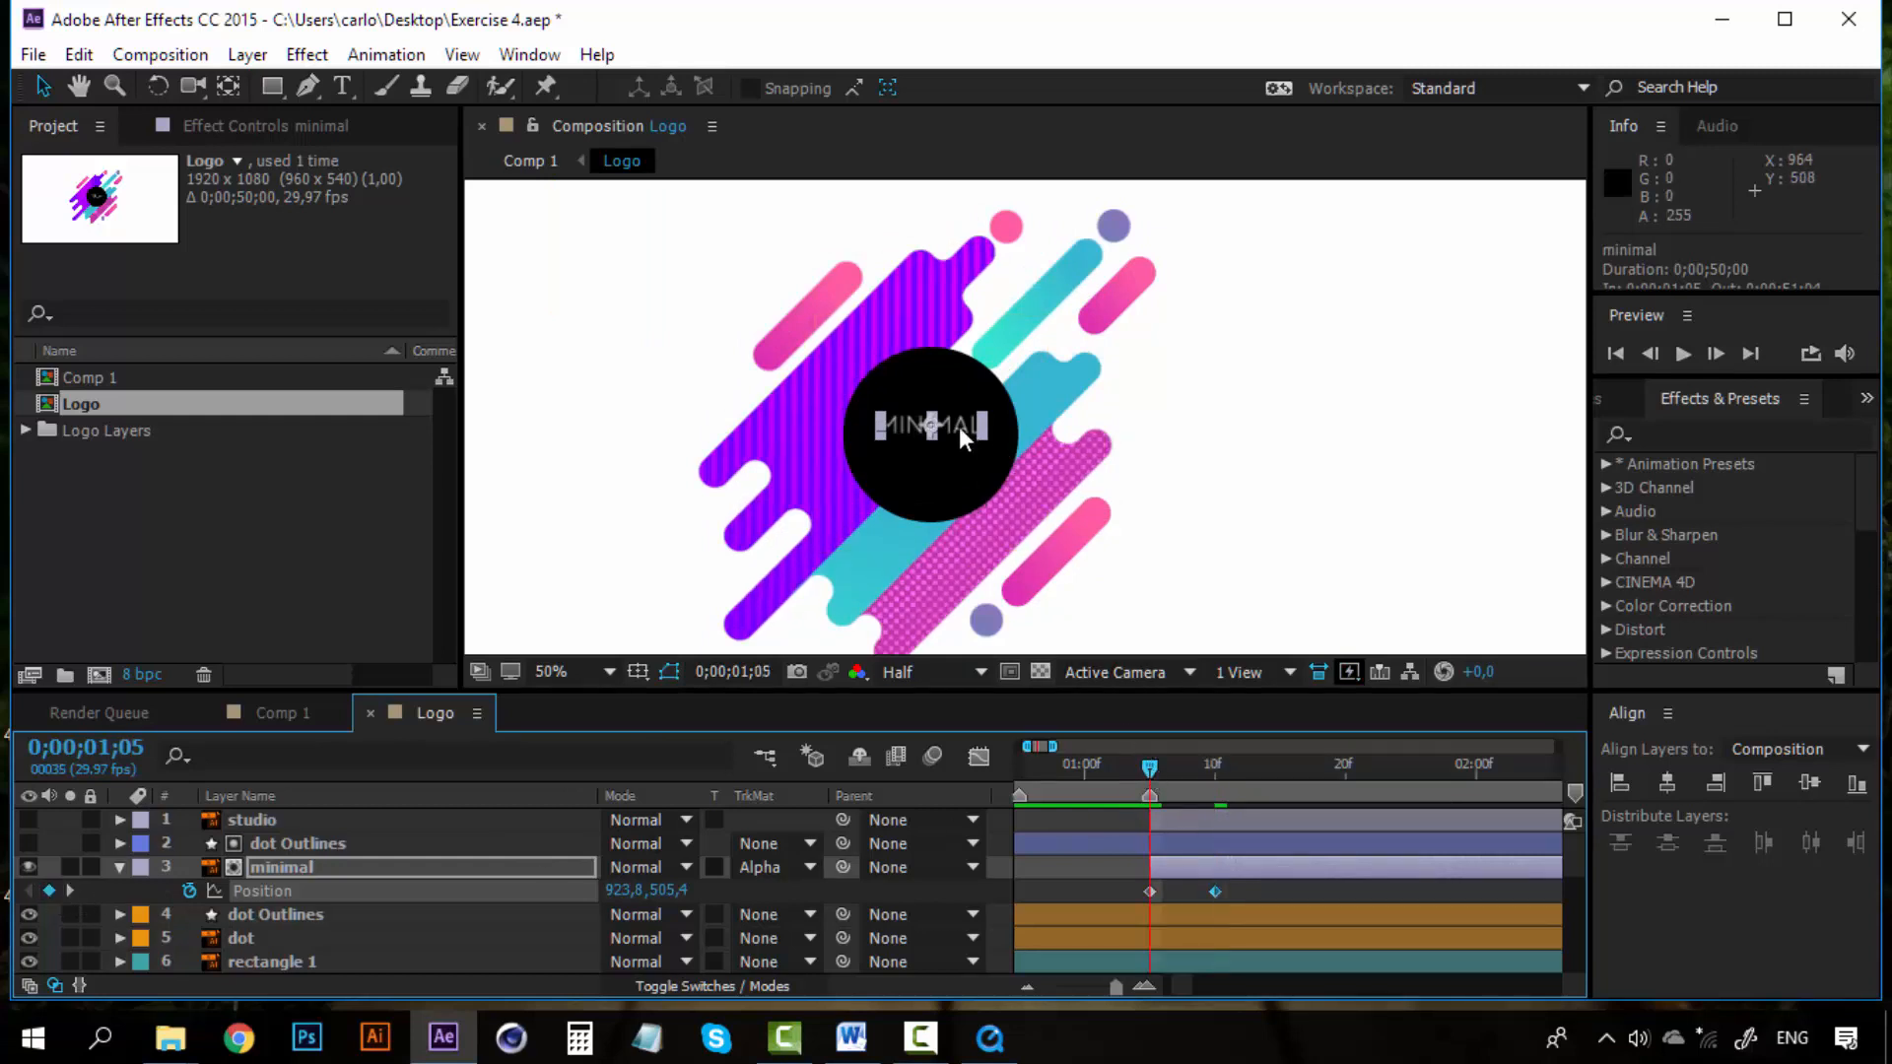
left_click_drag(960, 427, 1136, 429)
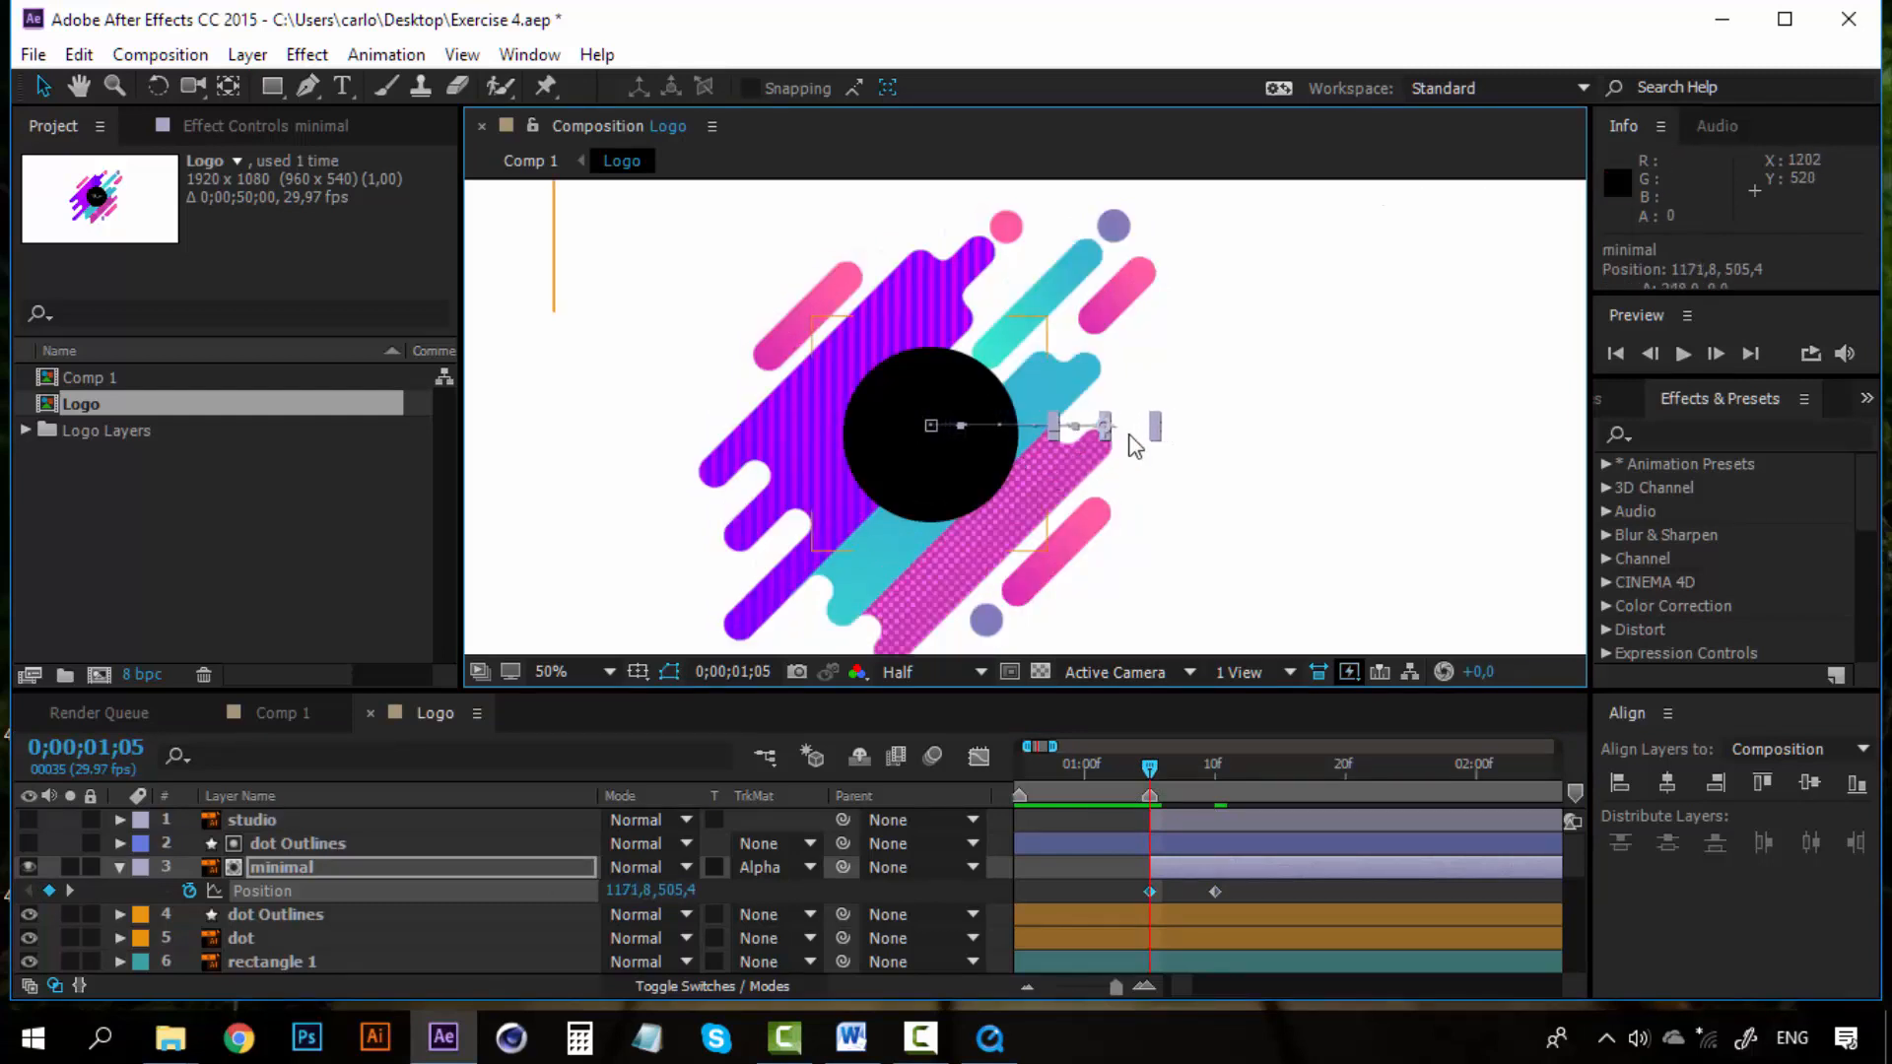
key("space")
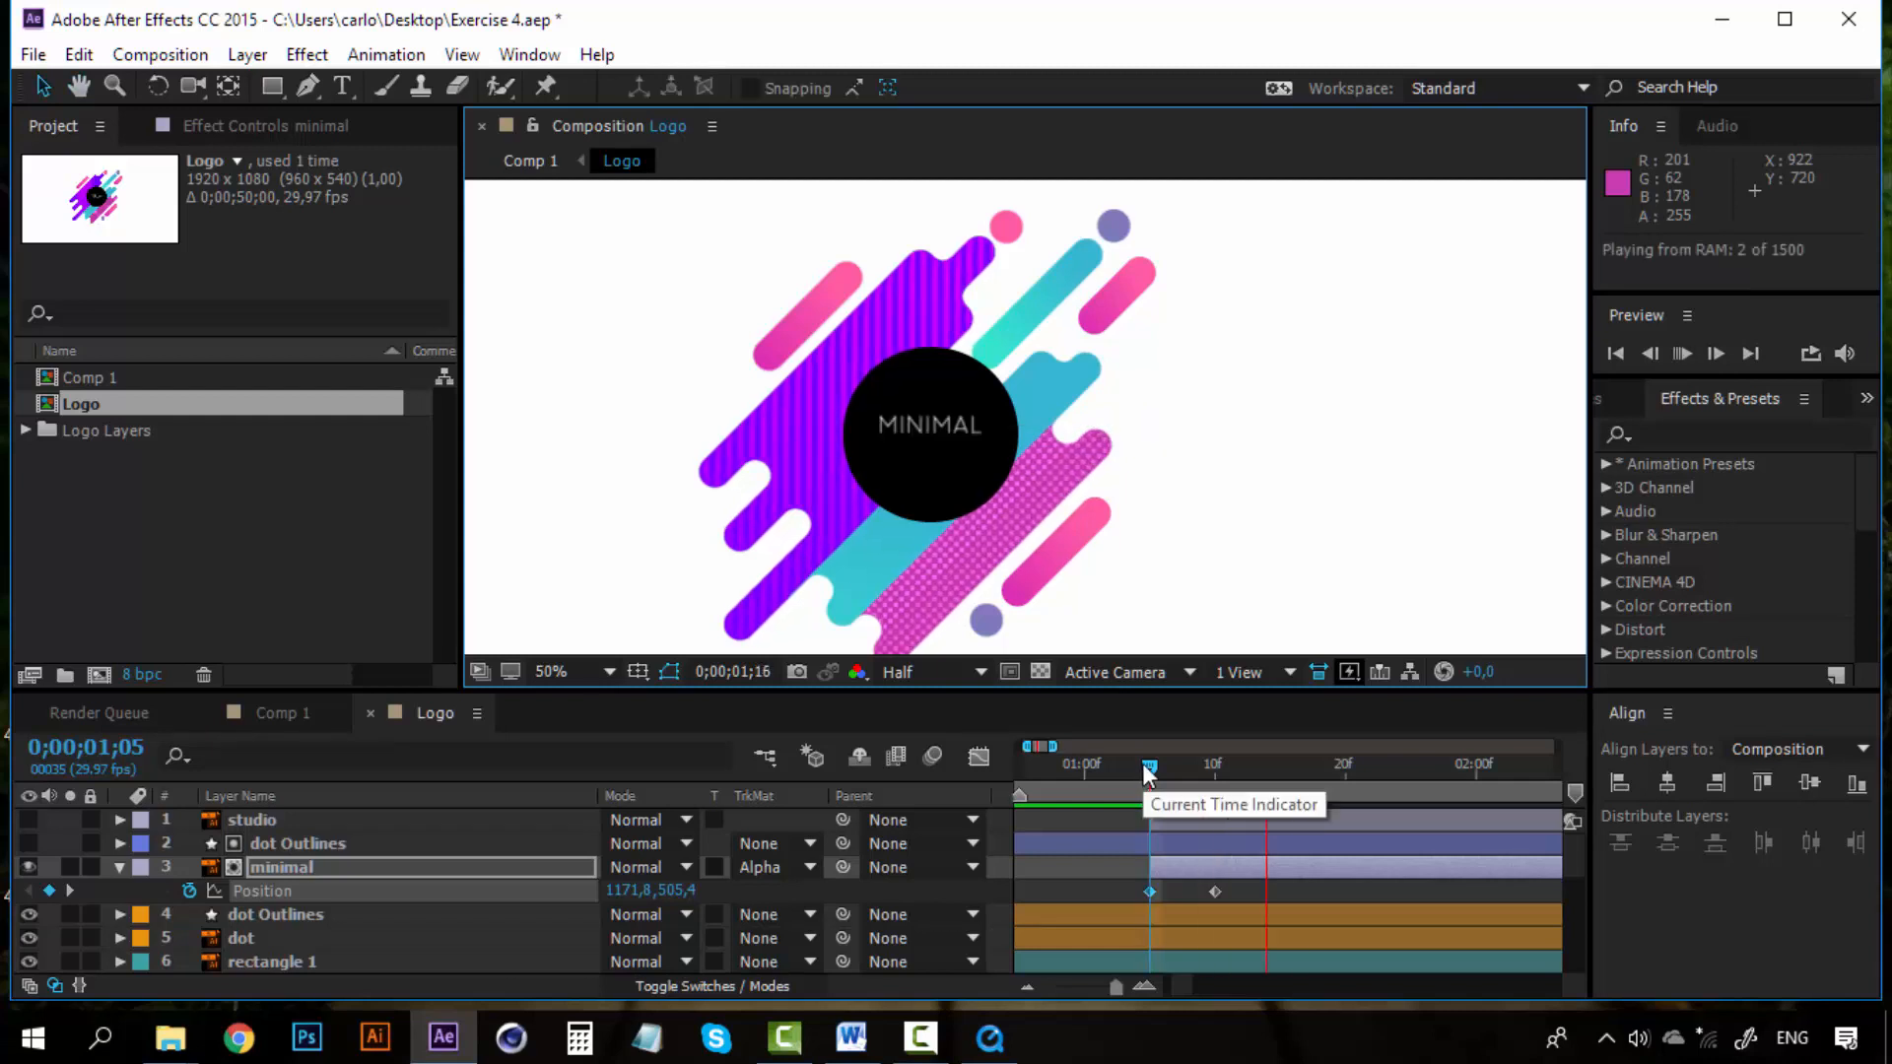
left_click(1144, 765)
key("space")
left_click_drag(1143, 762, 1127, 760)
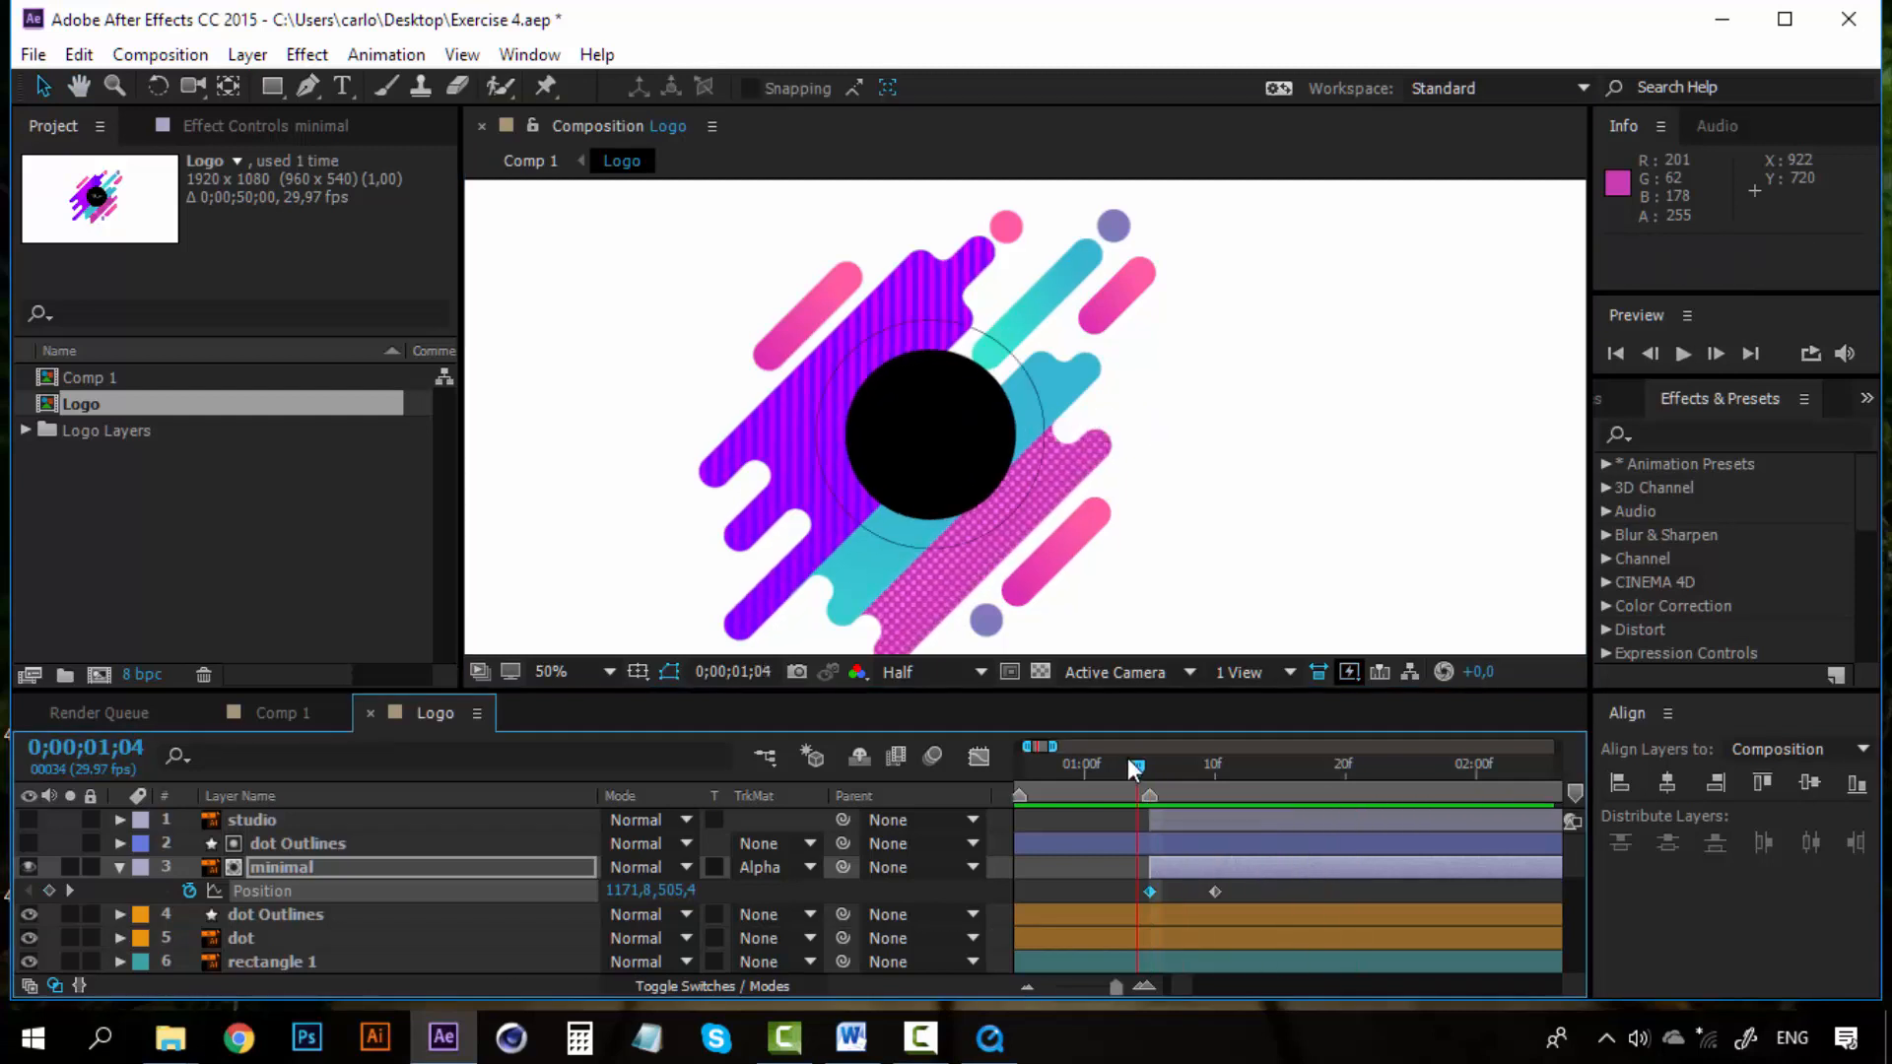
key("space")
left_click(1145, 758)
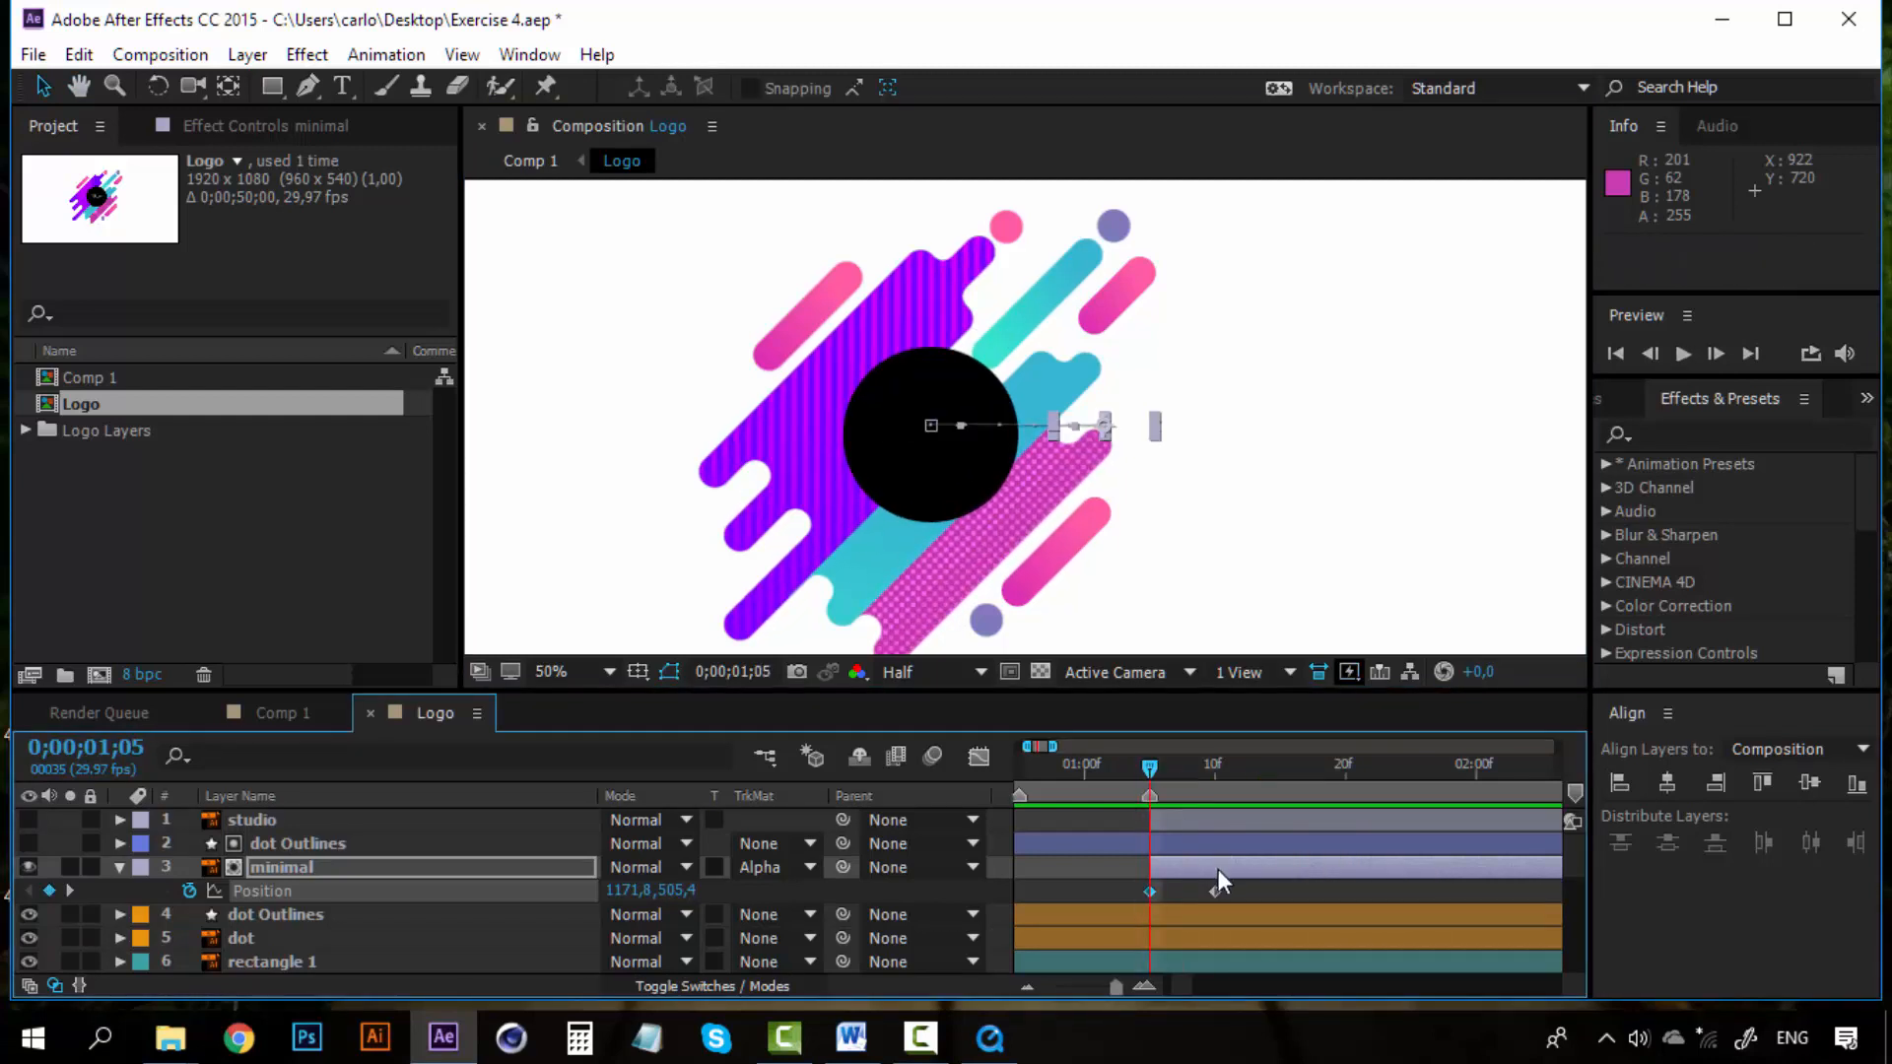
Step: Slow the minimal text's slide-in by moving its ending Position keyframe to 0;00;01;17, and preview the animation
left_click_drag(1215, 892, 1312, 891)
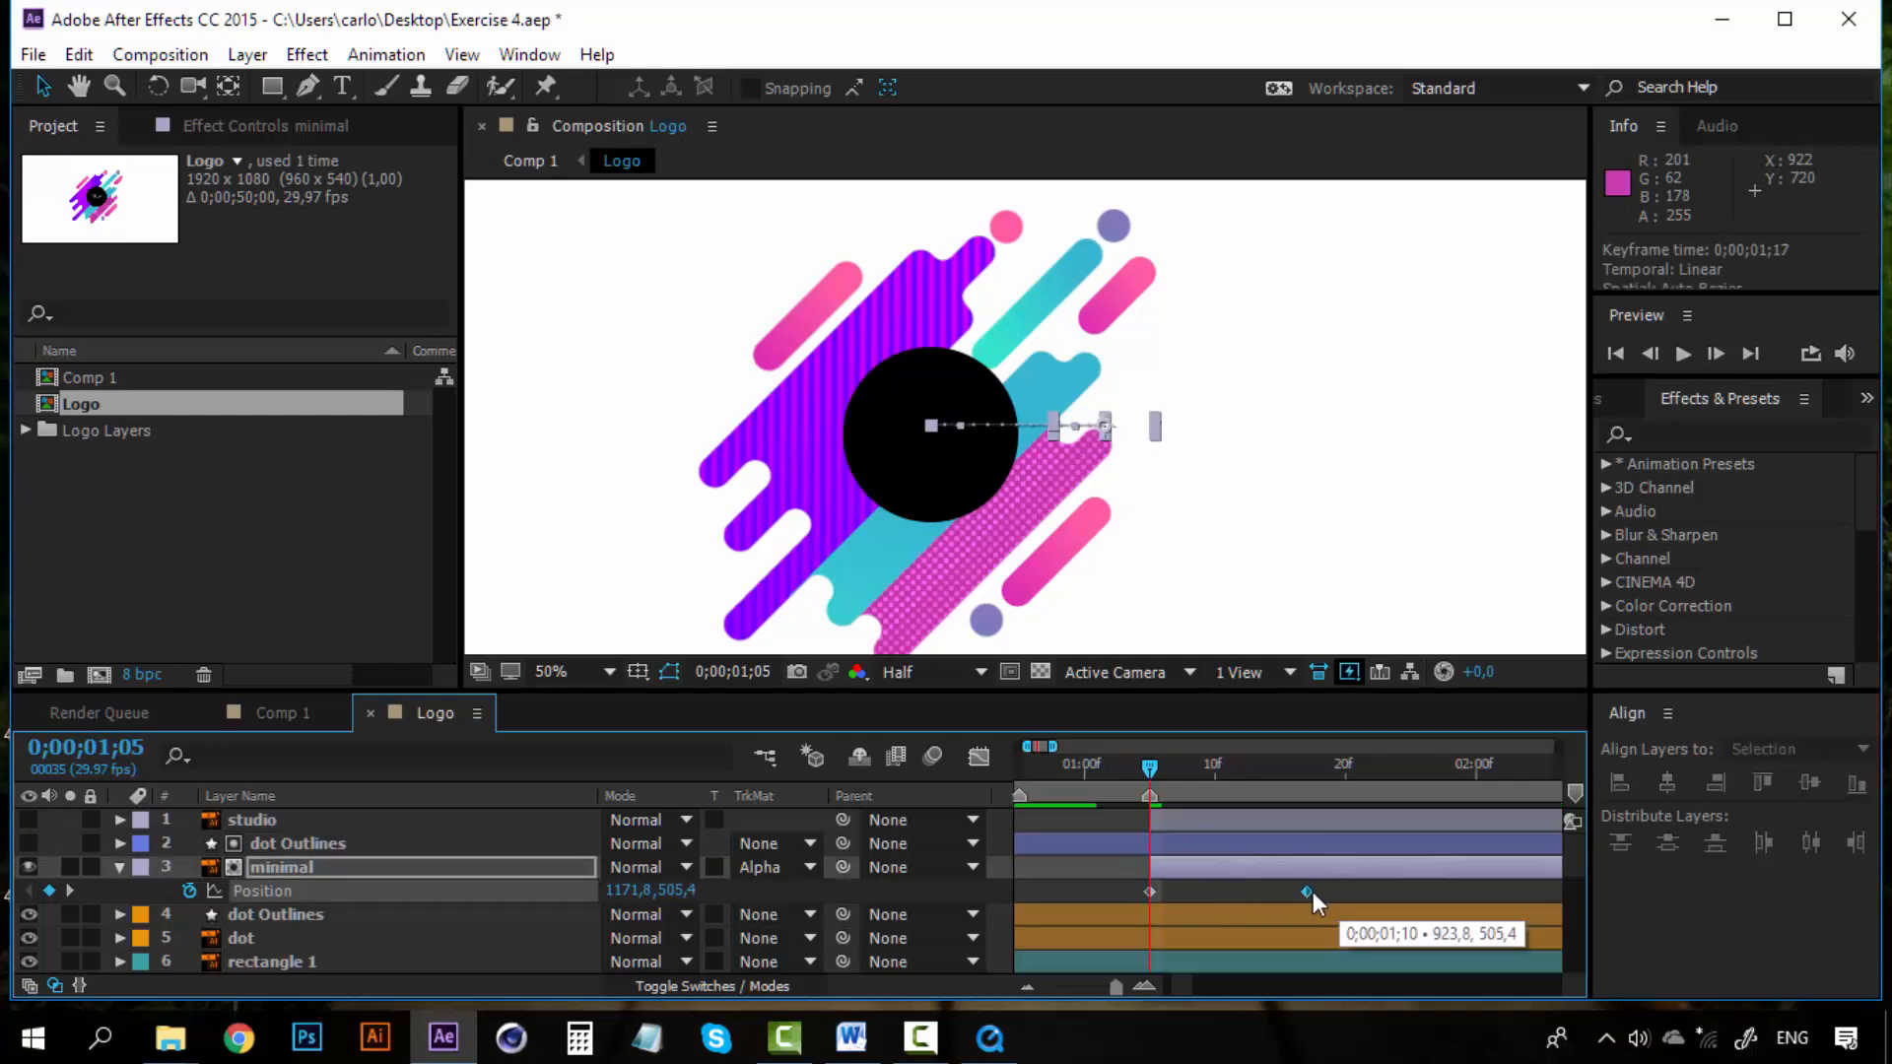
key("space")
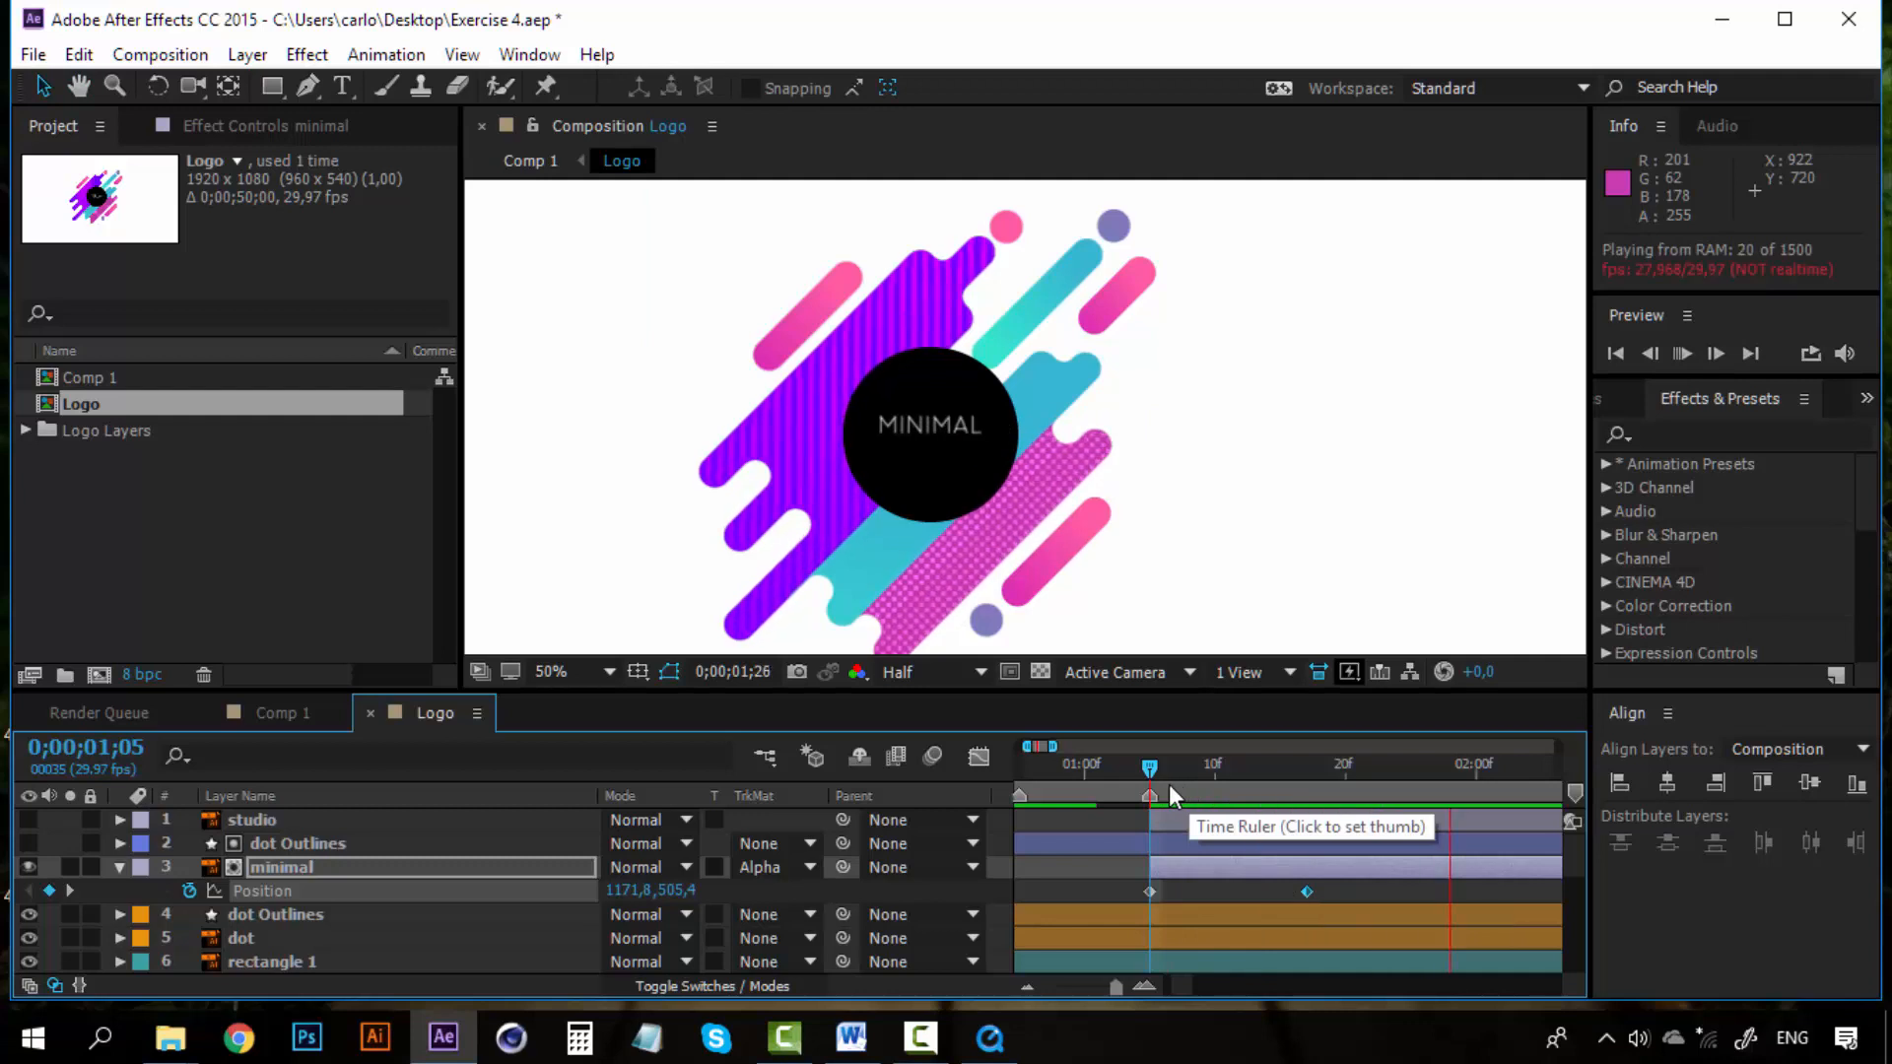
left_click(1097, 766)
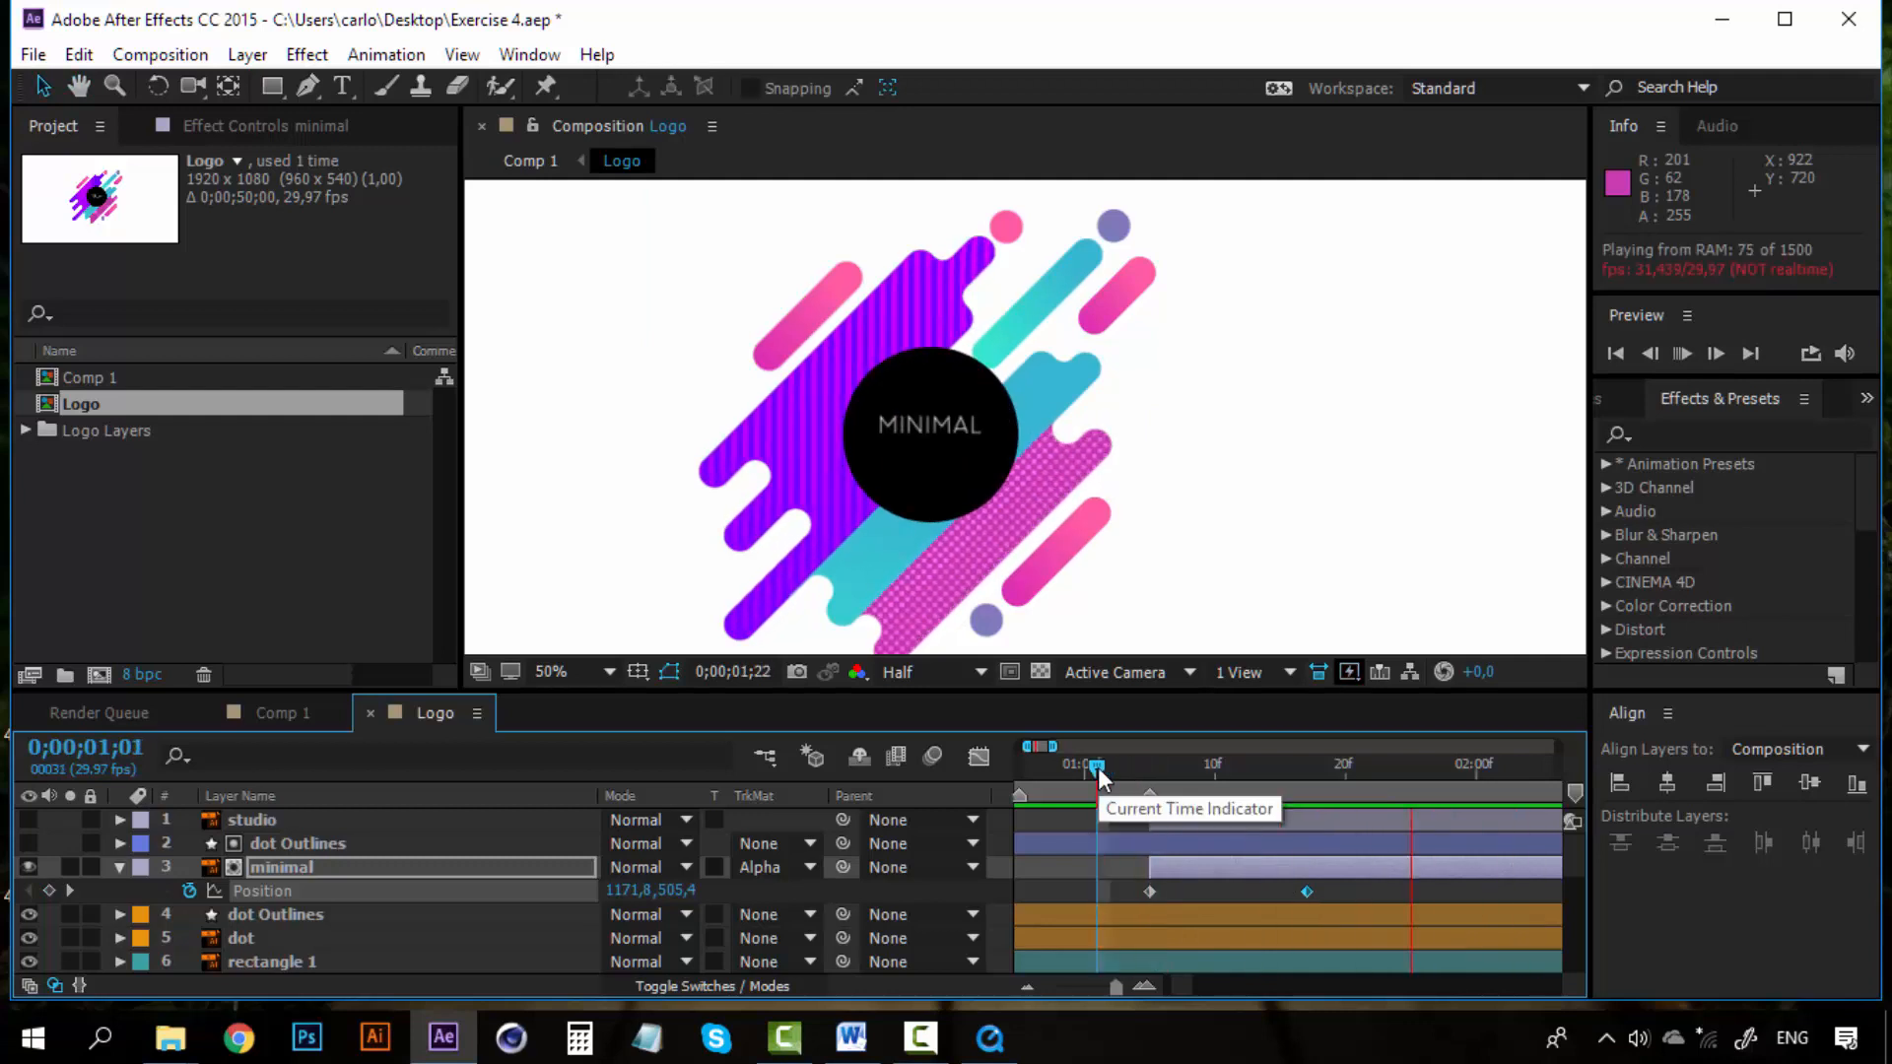
left_click_drag(1097, 766, 1141, 766)
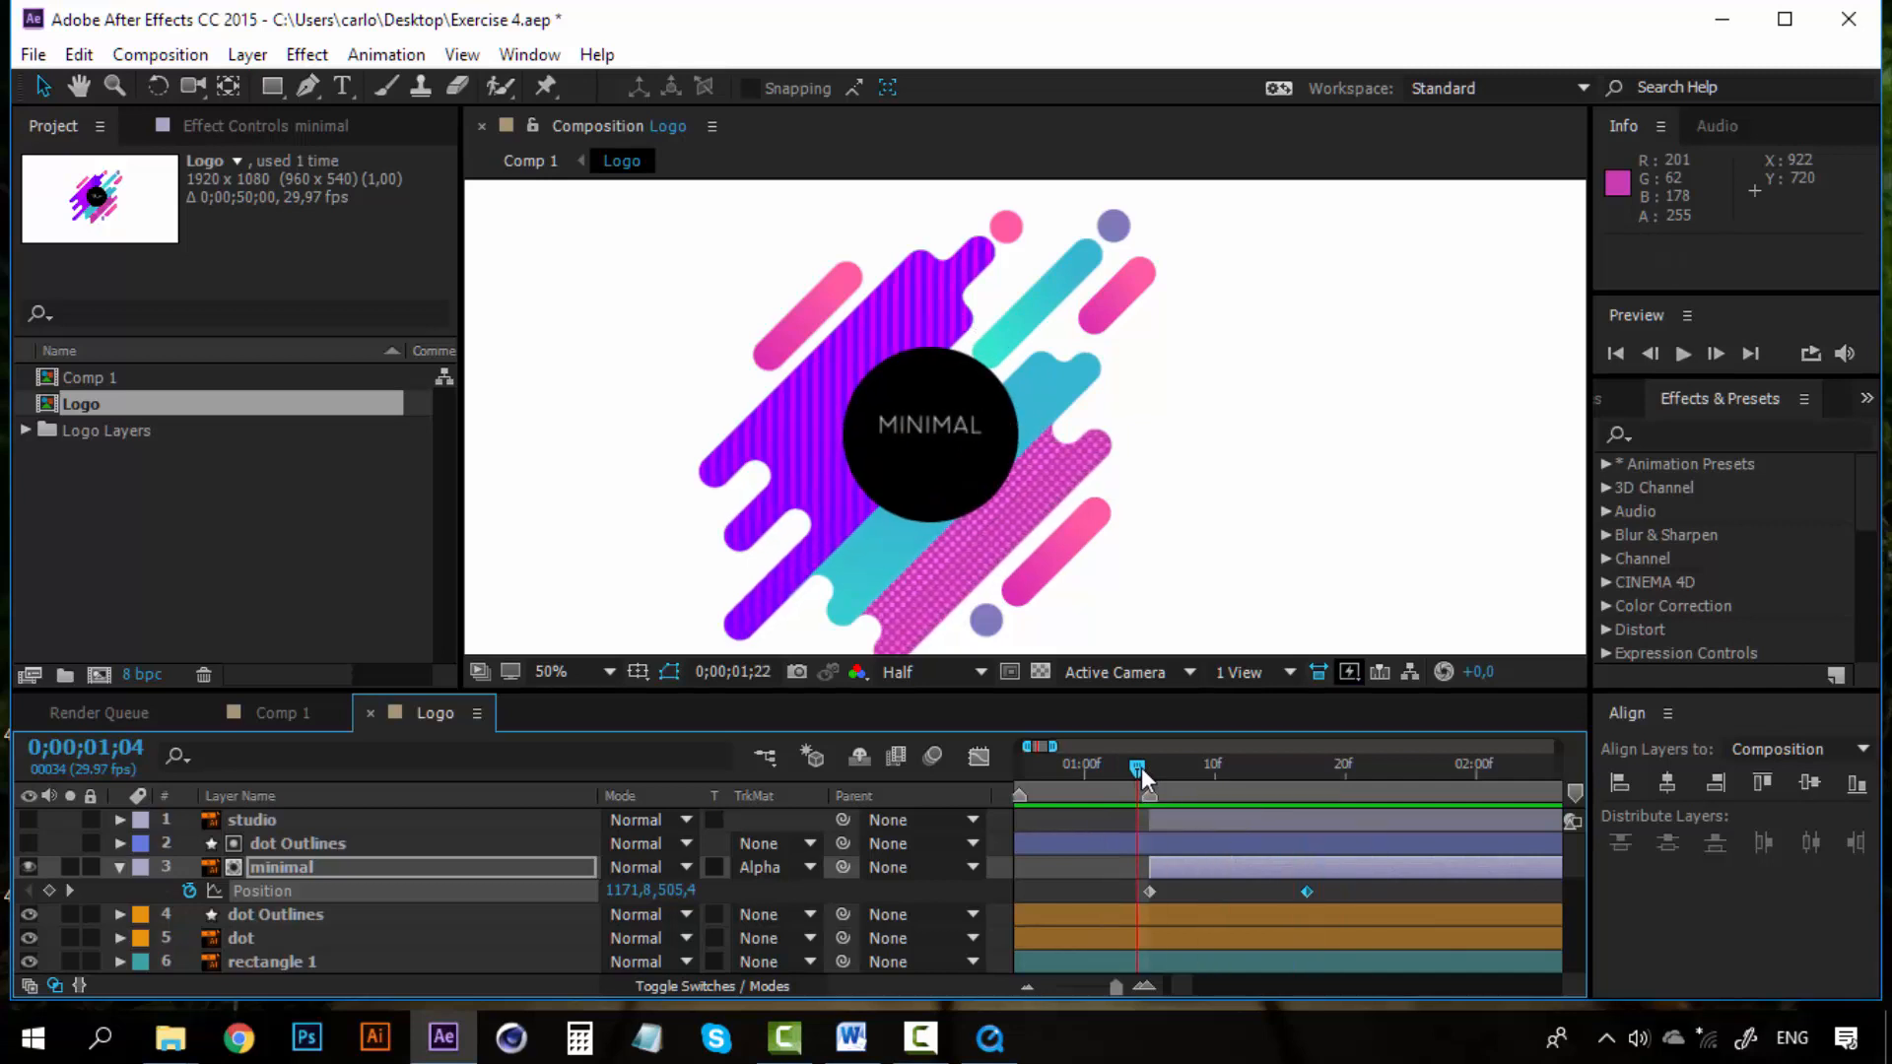
key("space")
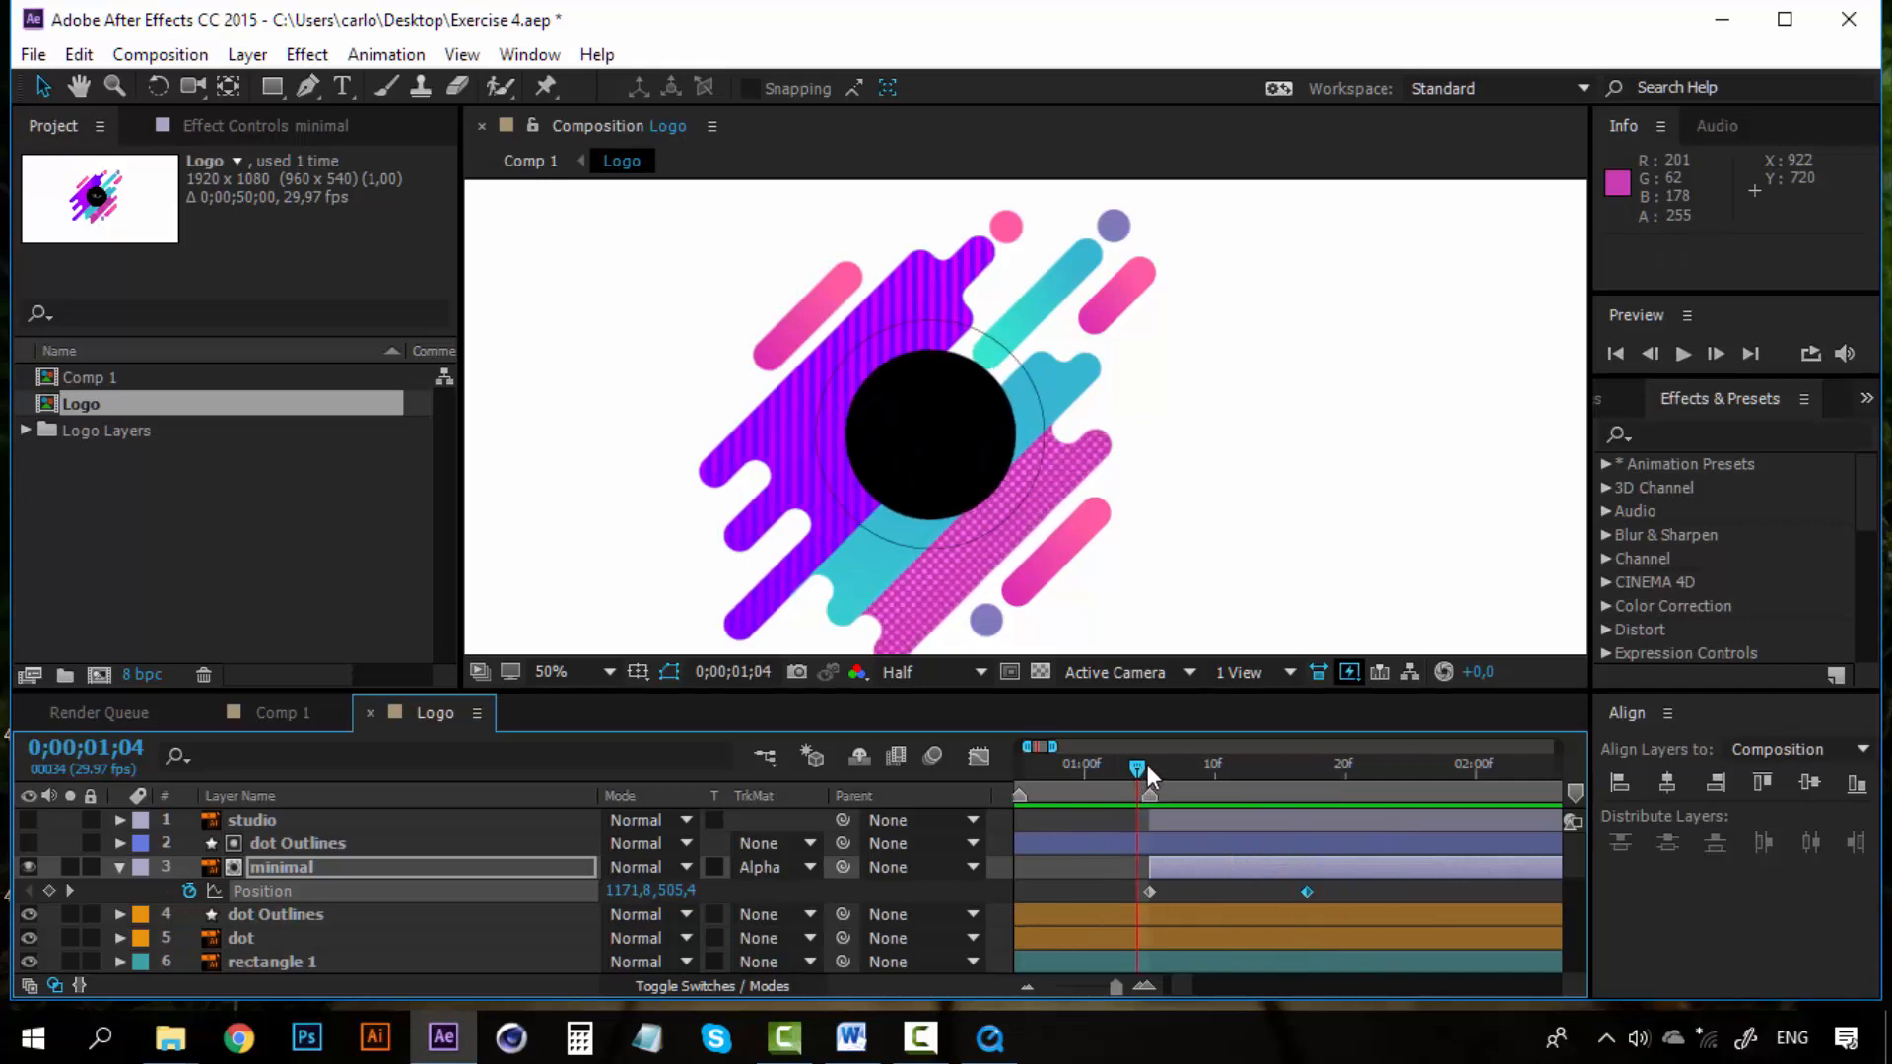
left_click(1149, 766)
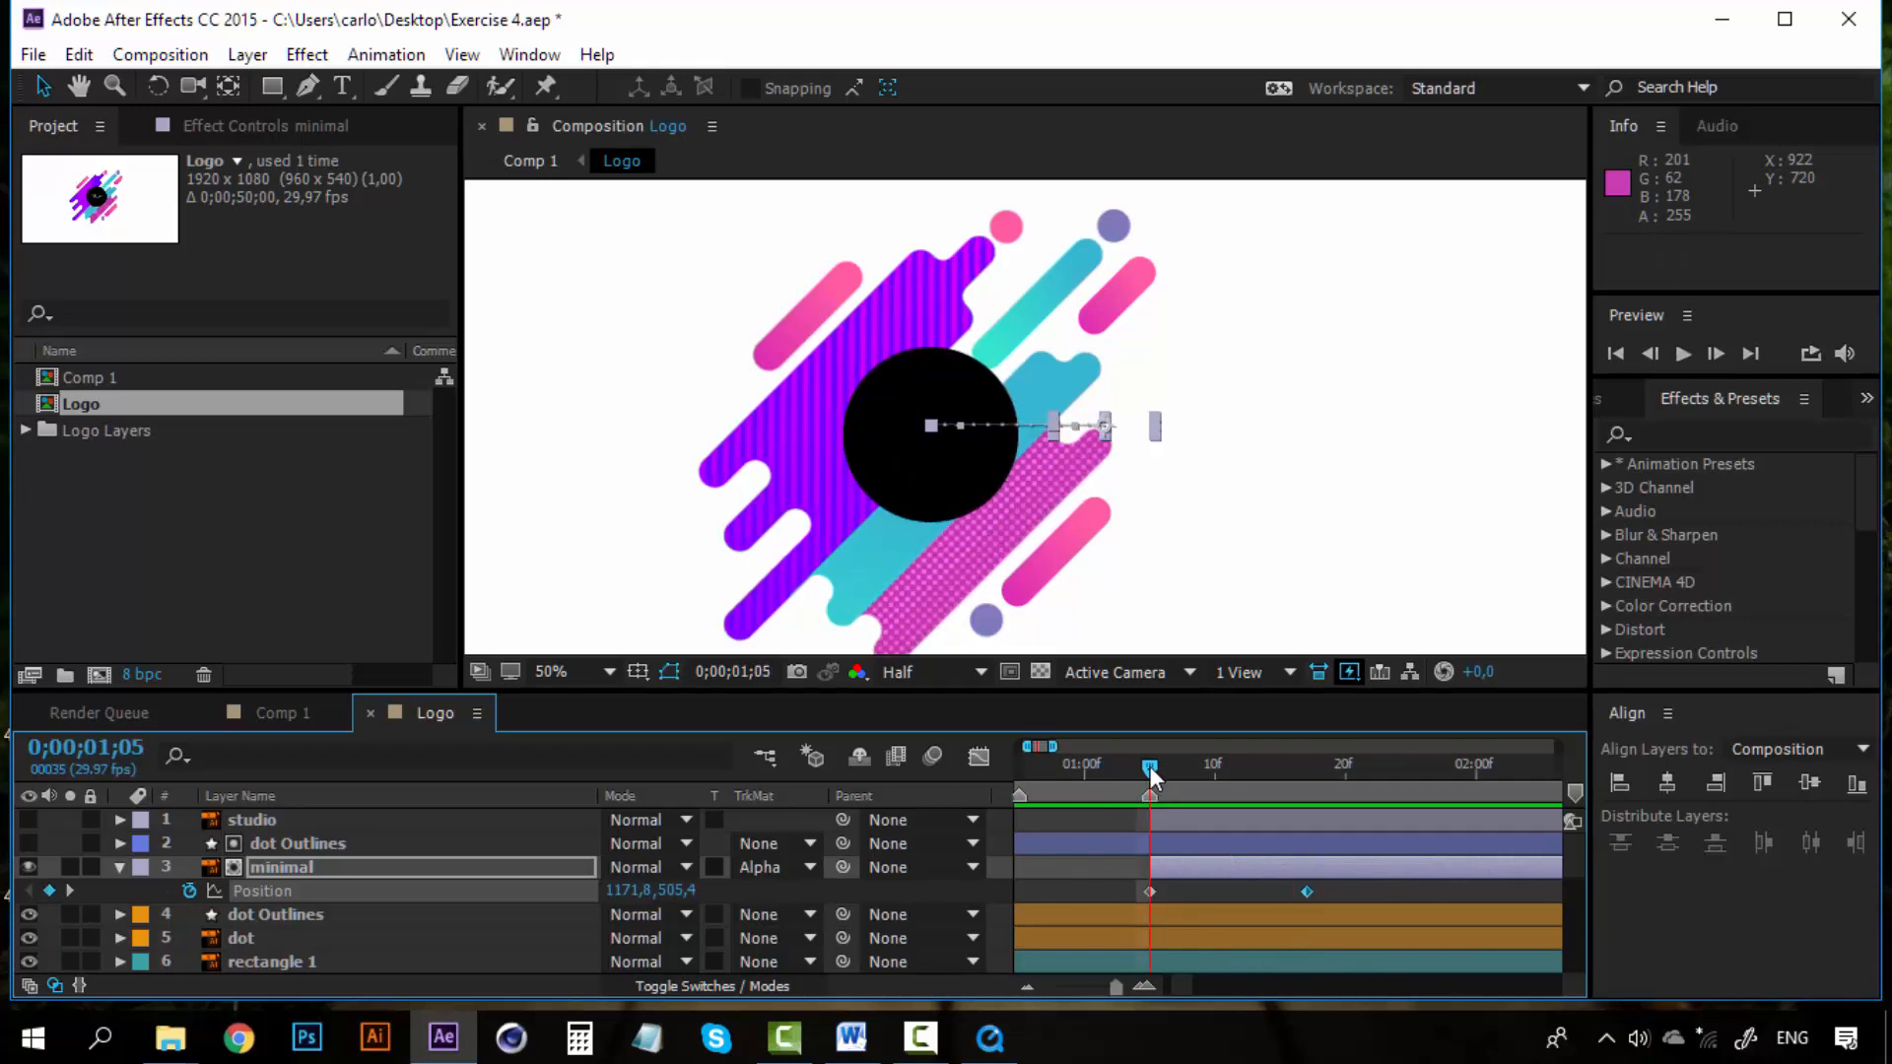
Step: Duplicate the dot Outlines matte layer and place the copy directly above the studio layer
left_click(121, 865)
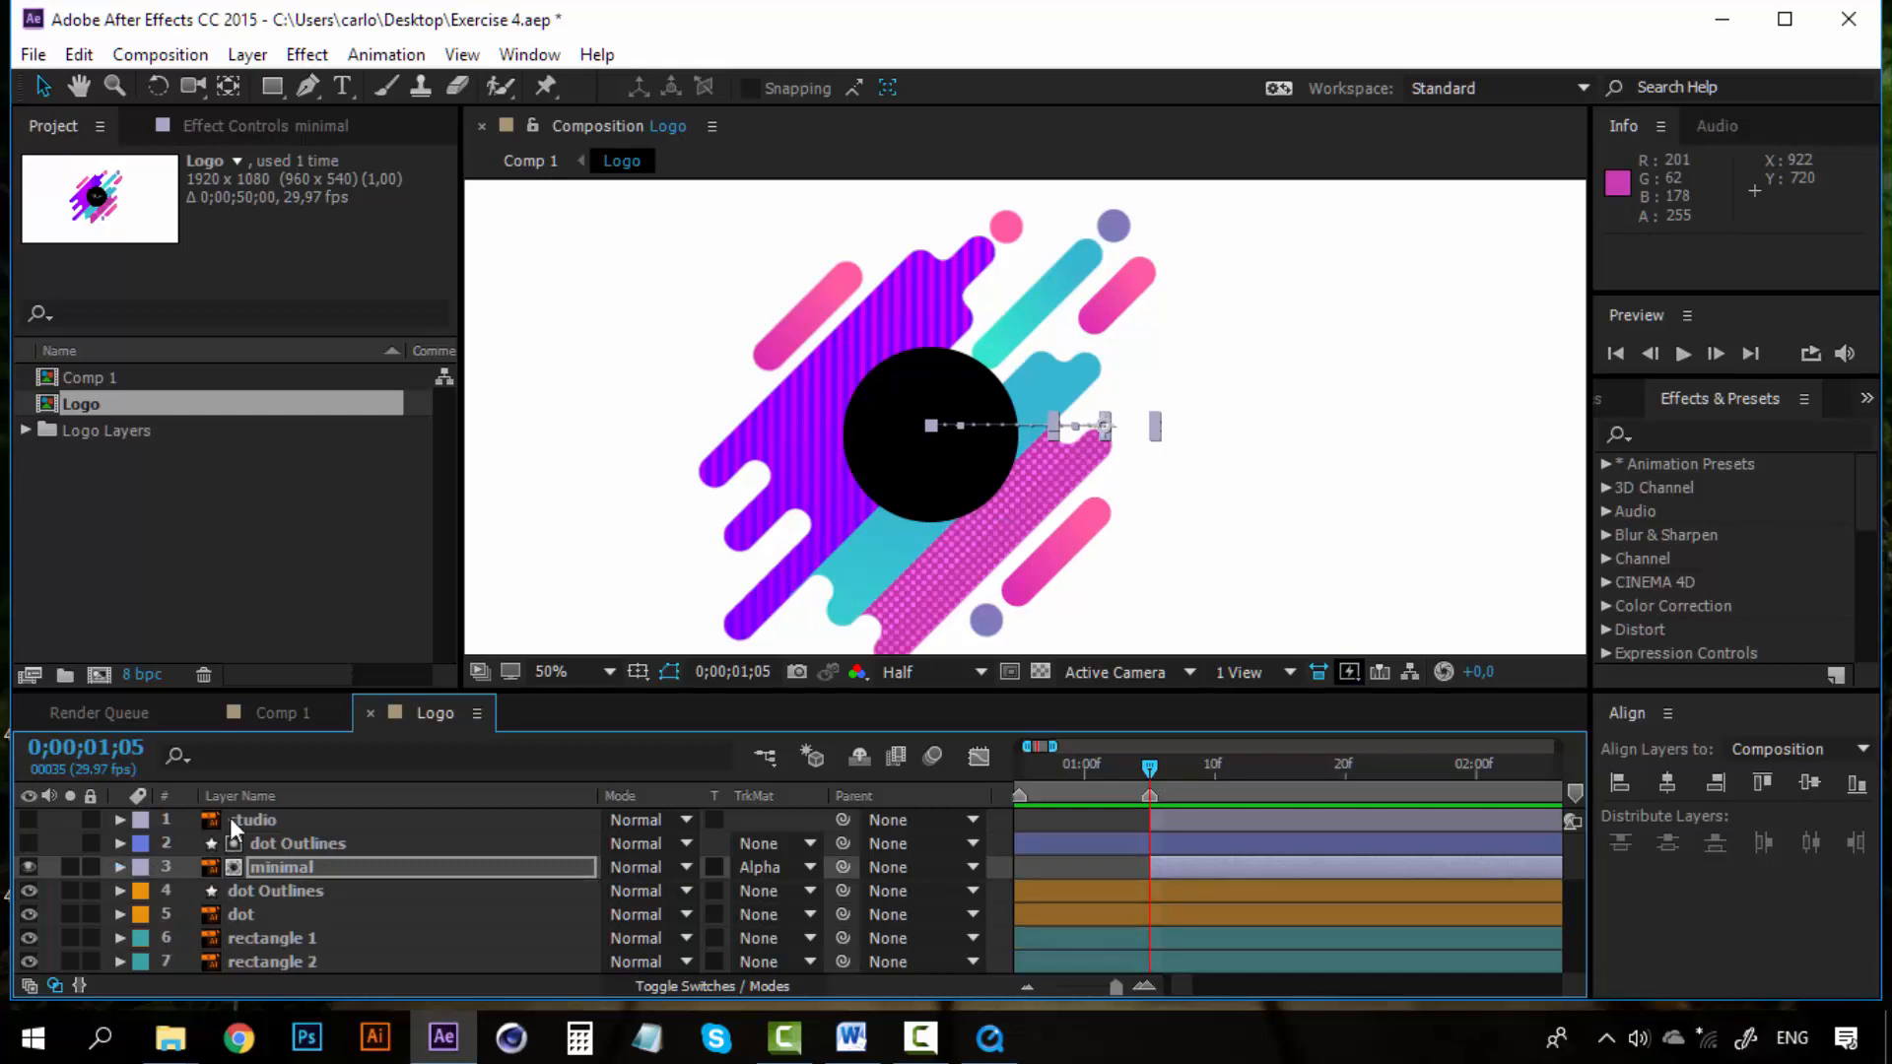
left_click(252, 820)
left_click(321, 853)
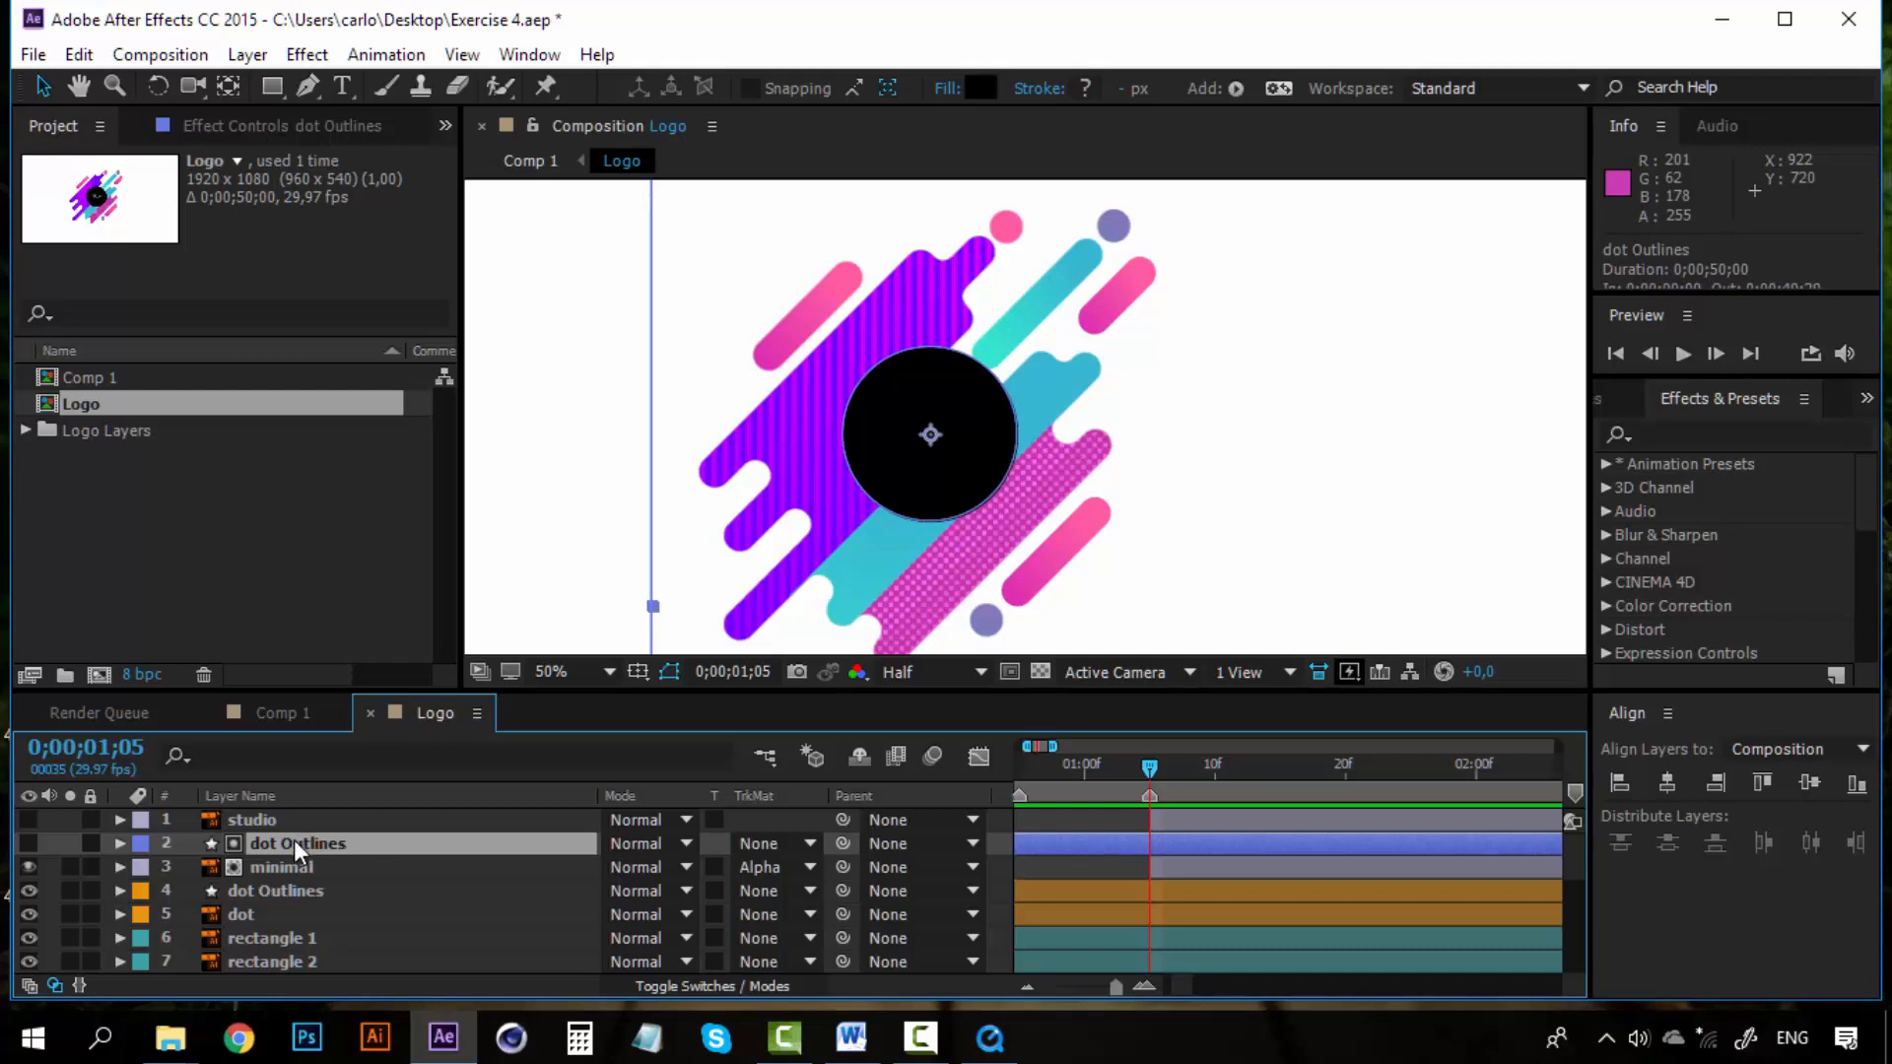
key("ctrl+d")
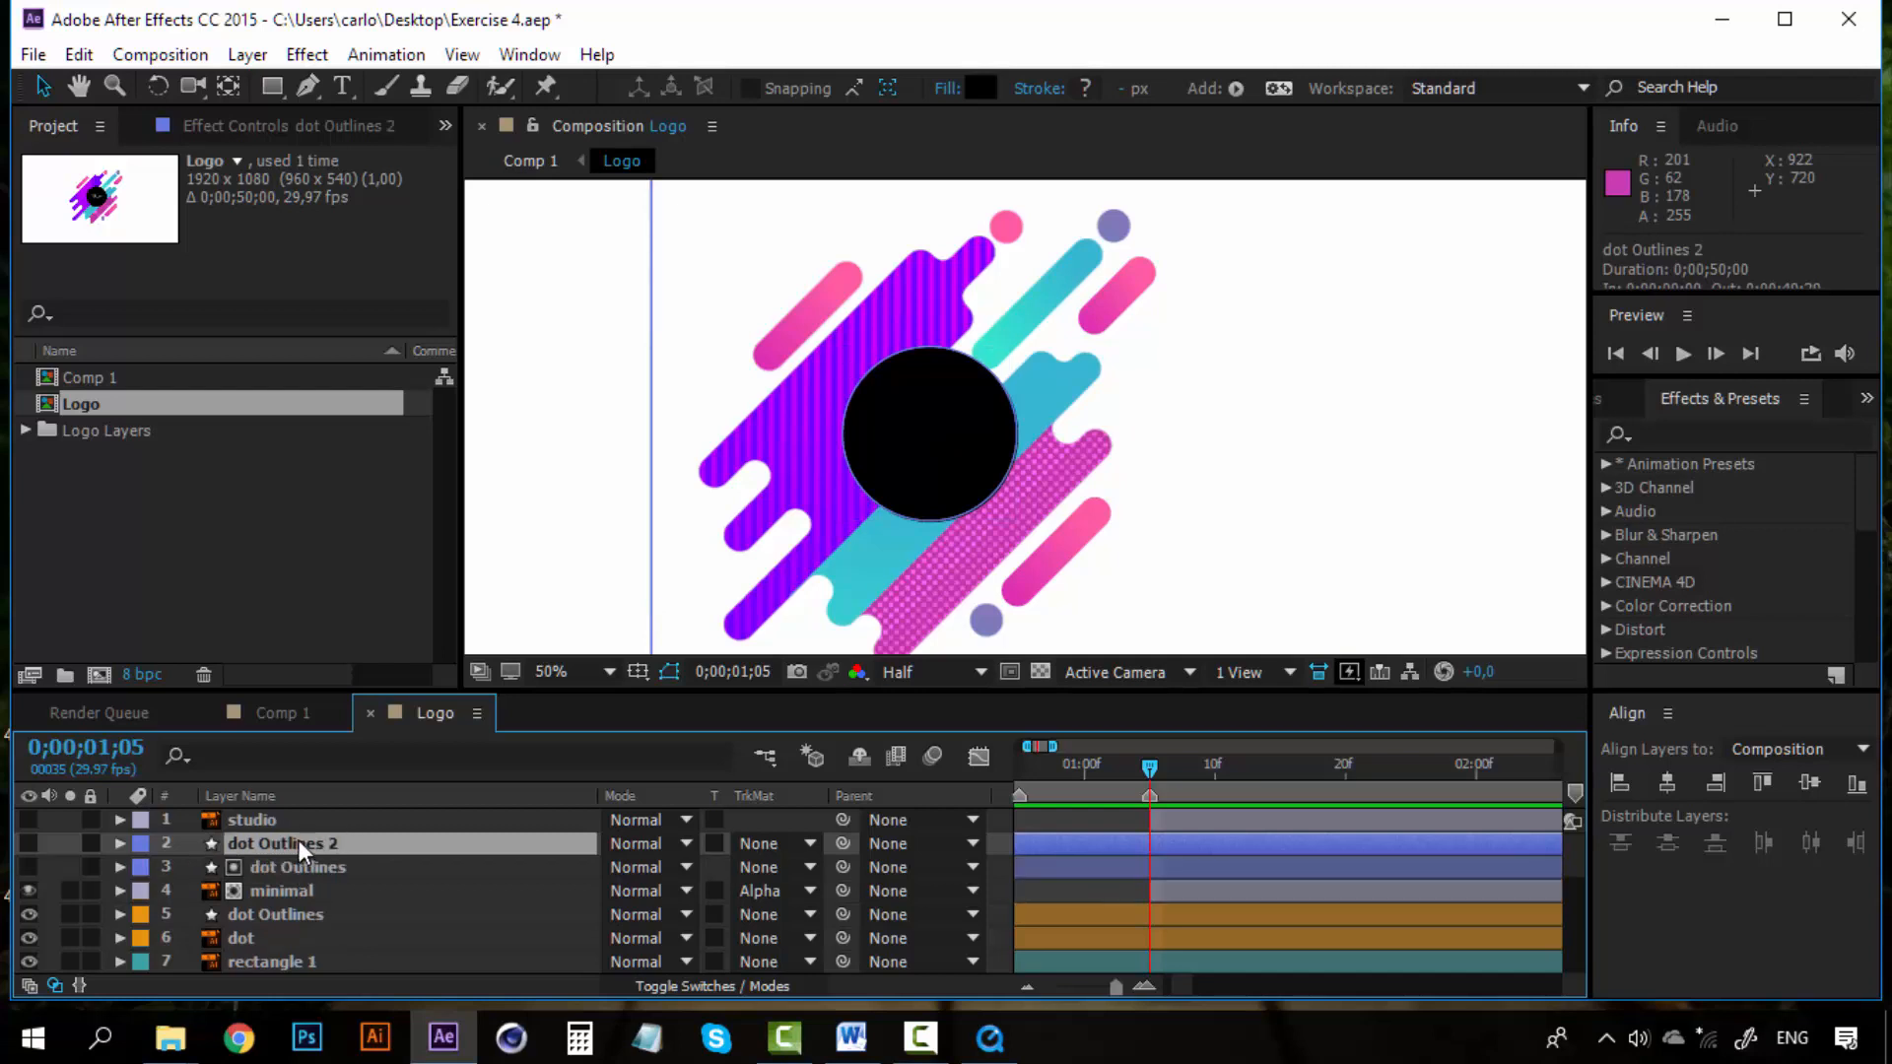
left_click_drag(297, 839, 282, 818)
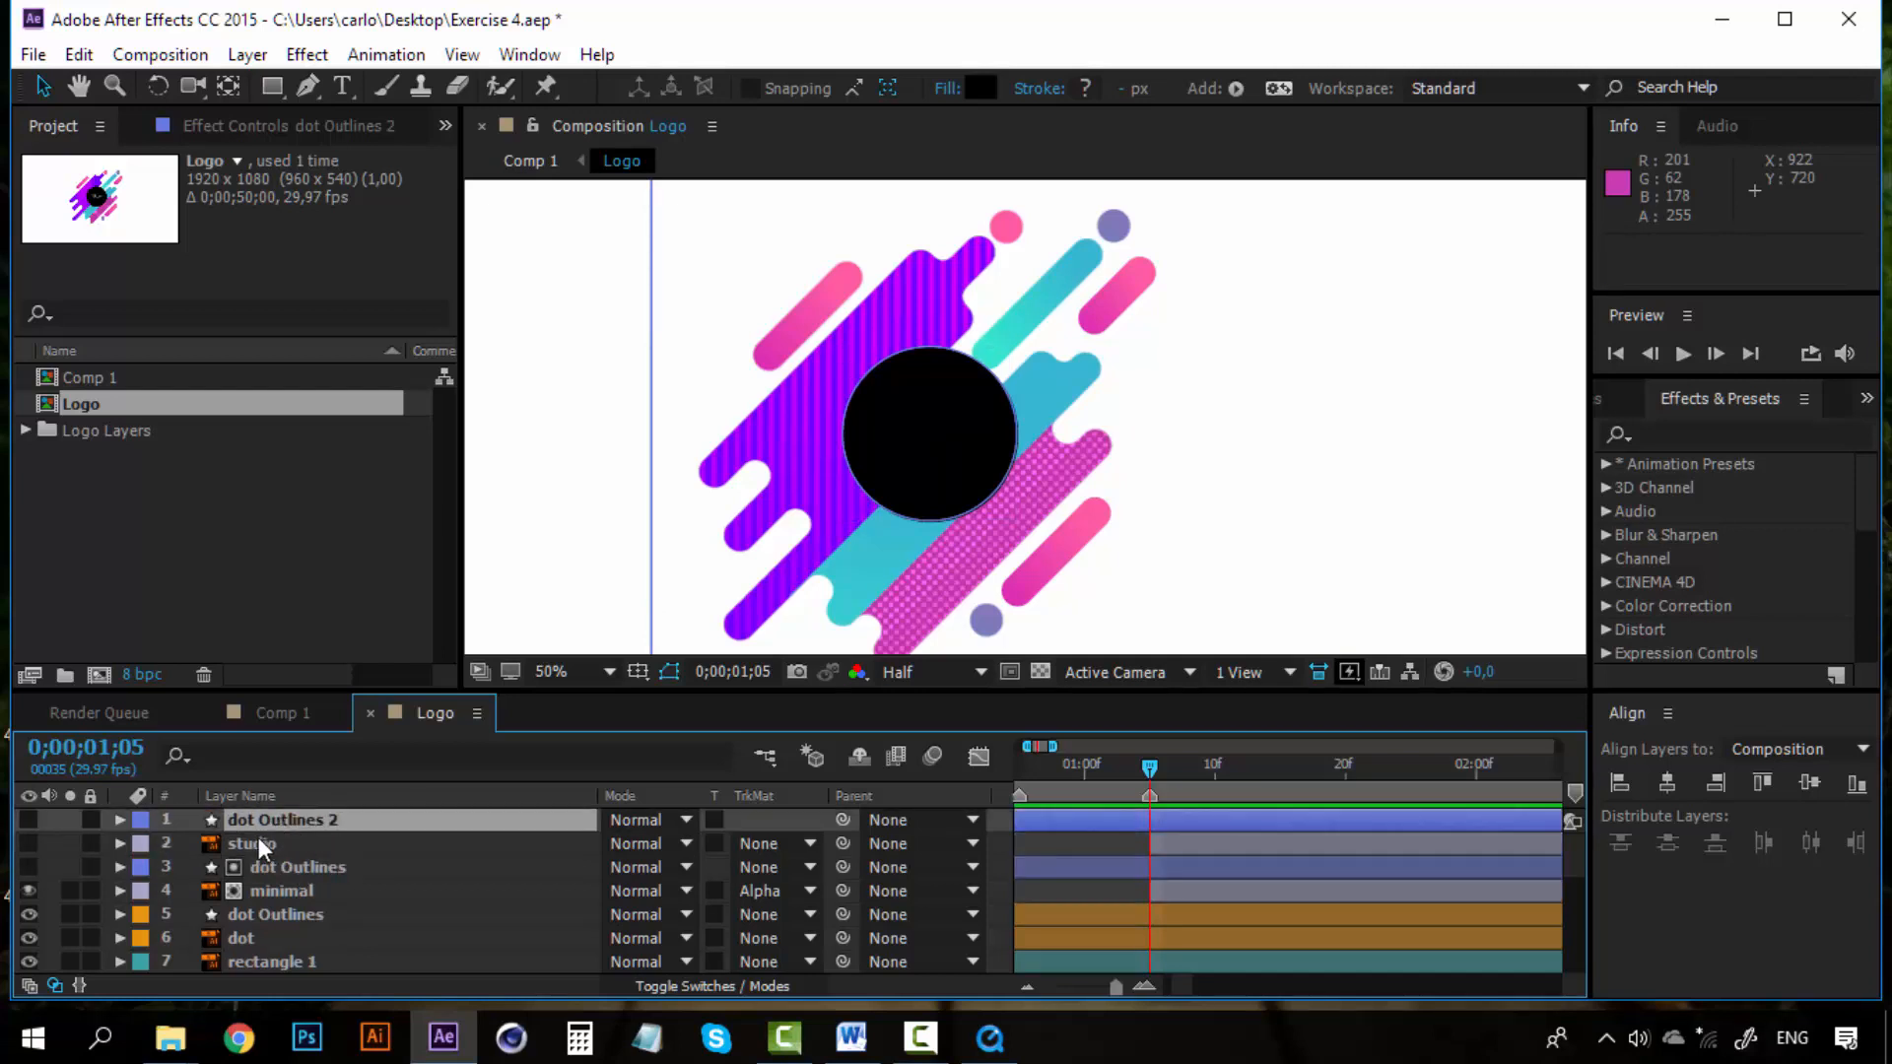
Step: Show the studio layer and set its track matte to Alpha Matte "dot Outlines 2"
left_click(258, 836)
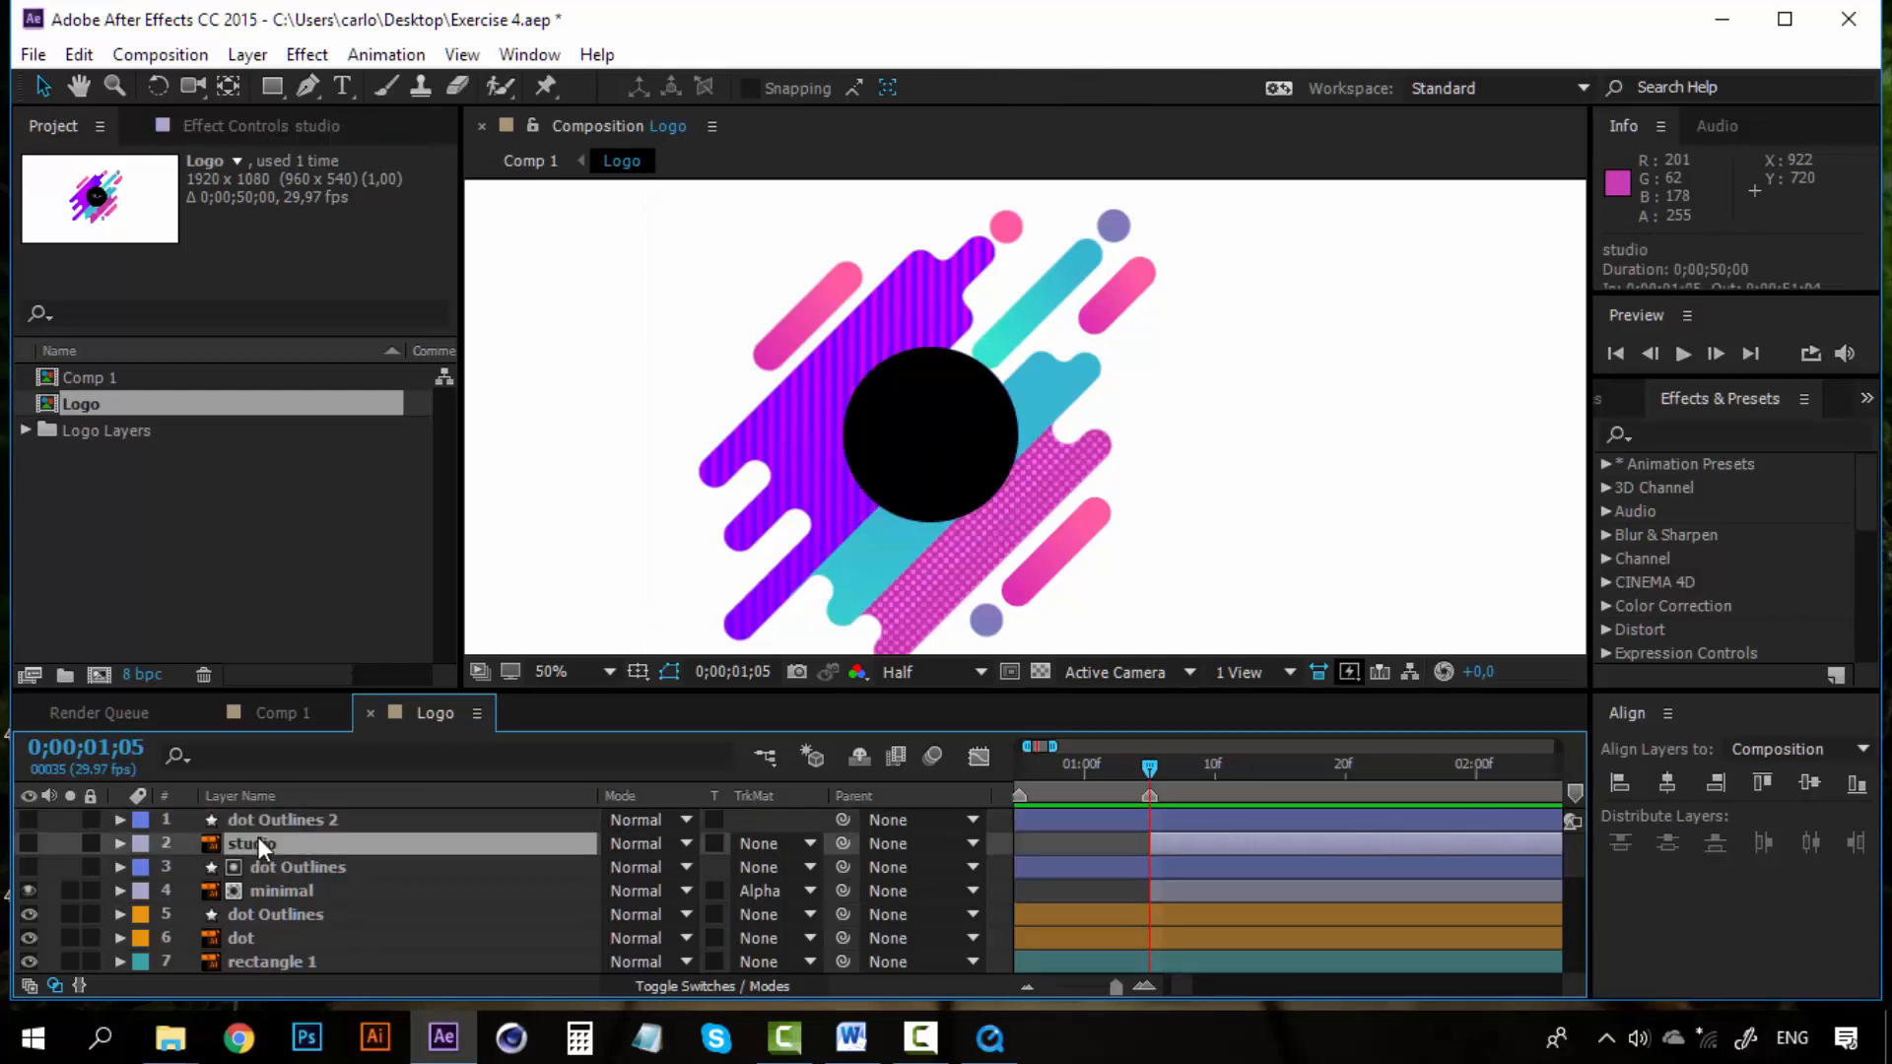
left_click(29, 845)
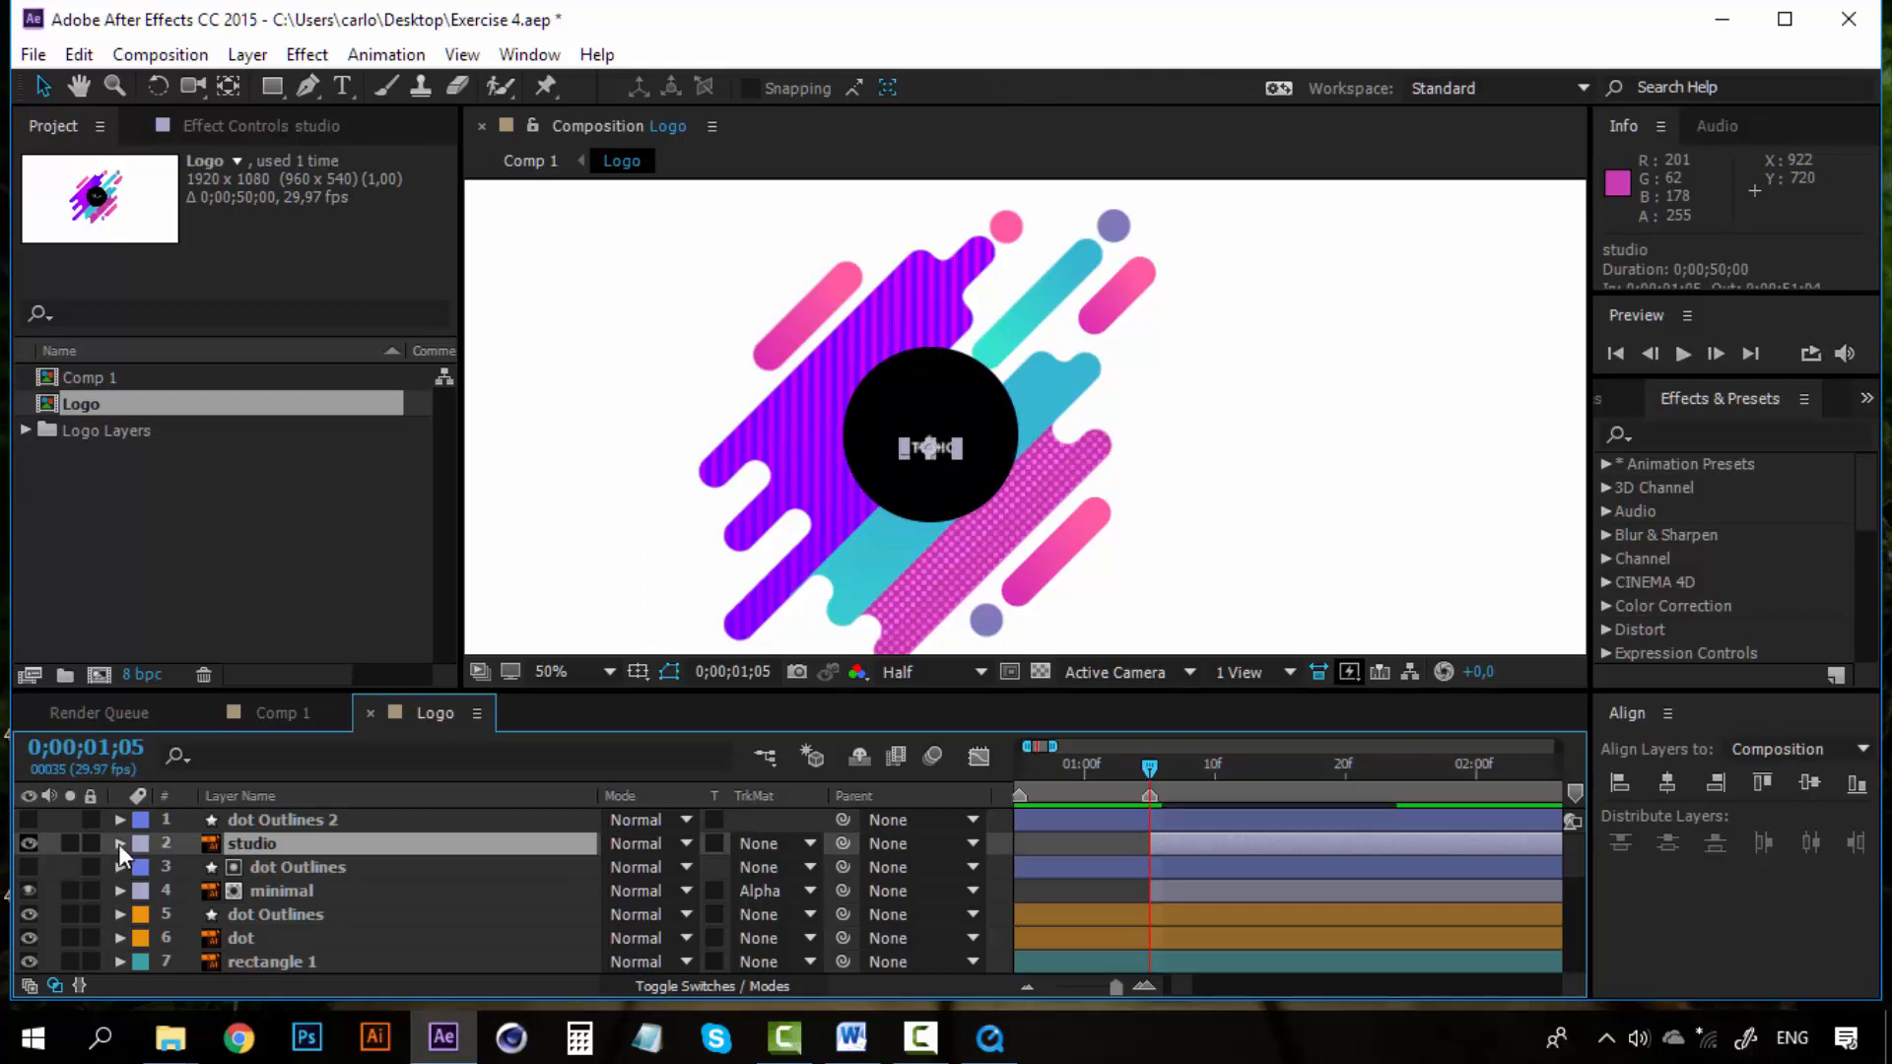
left_click(795, 839)
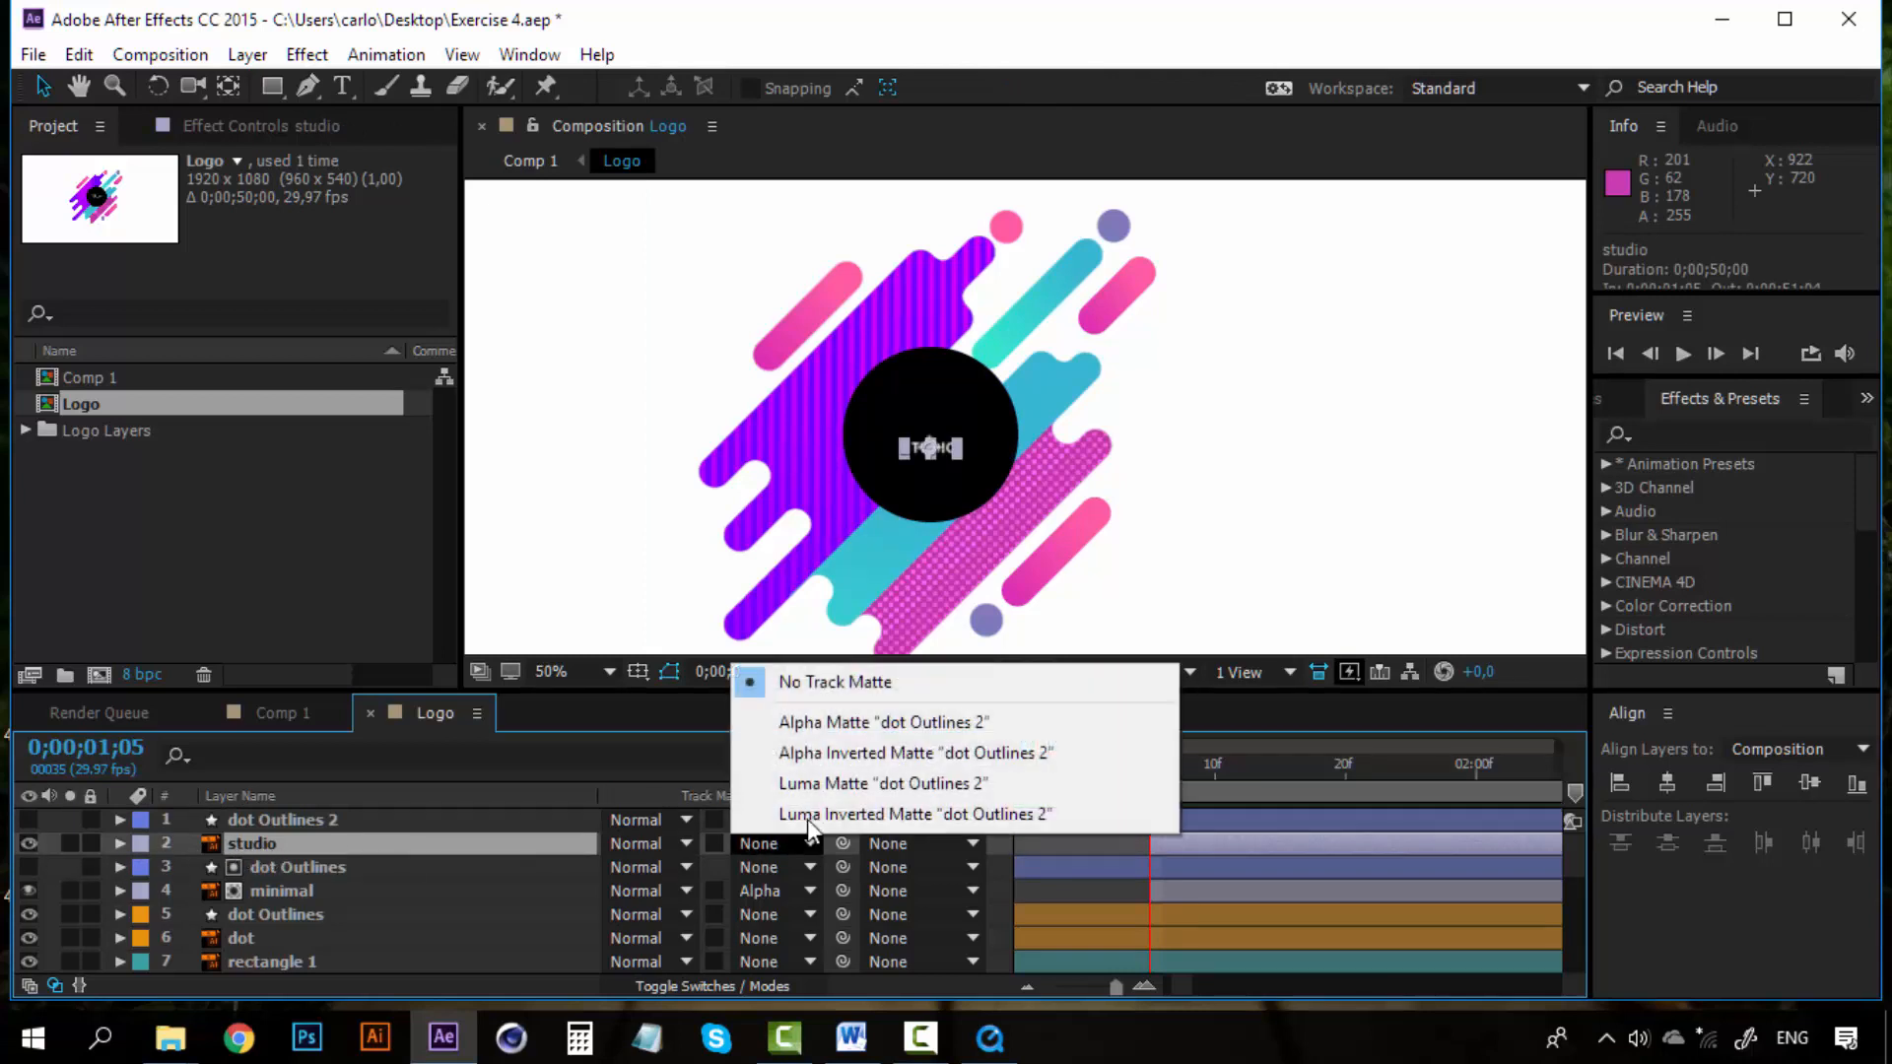
left_click(873, 721)
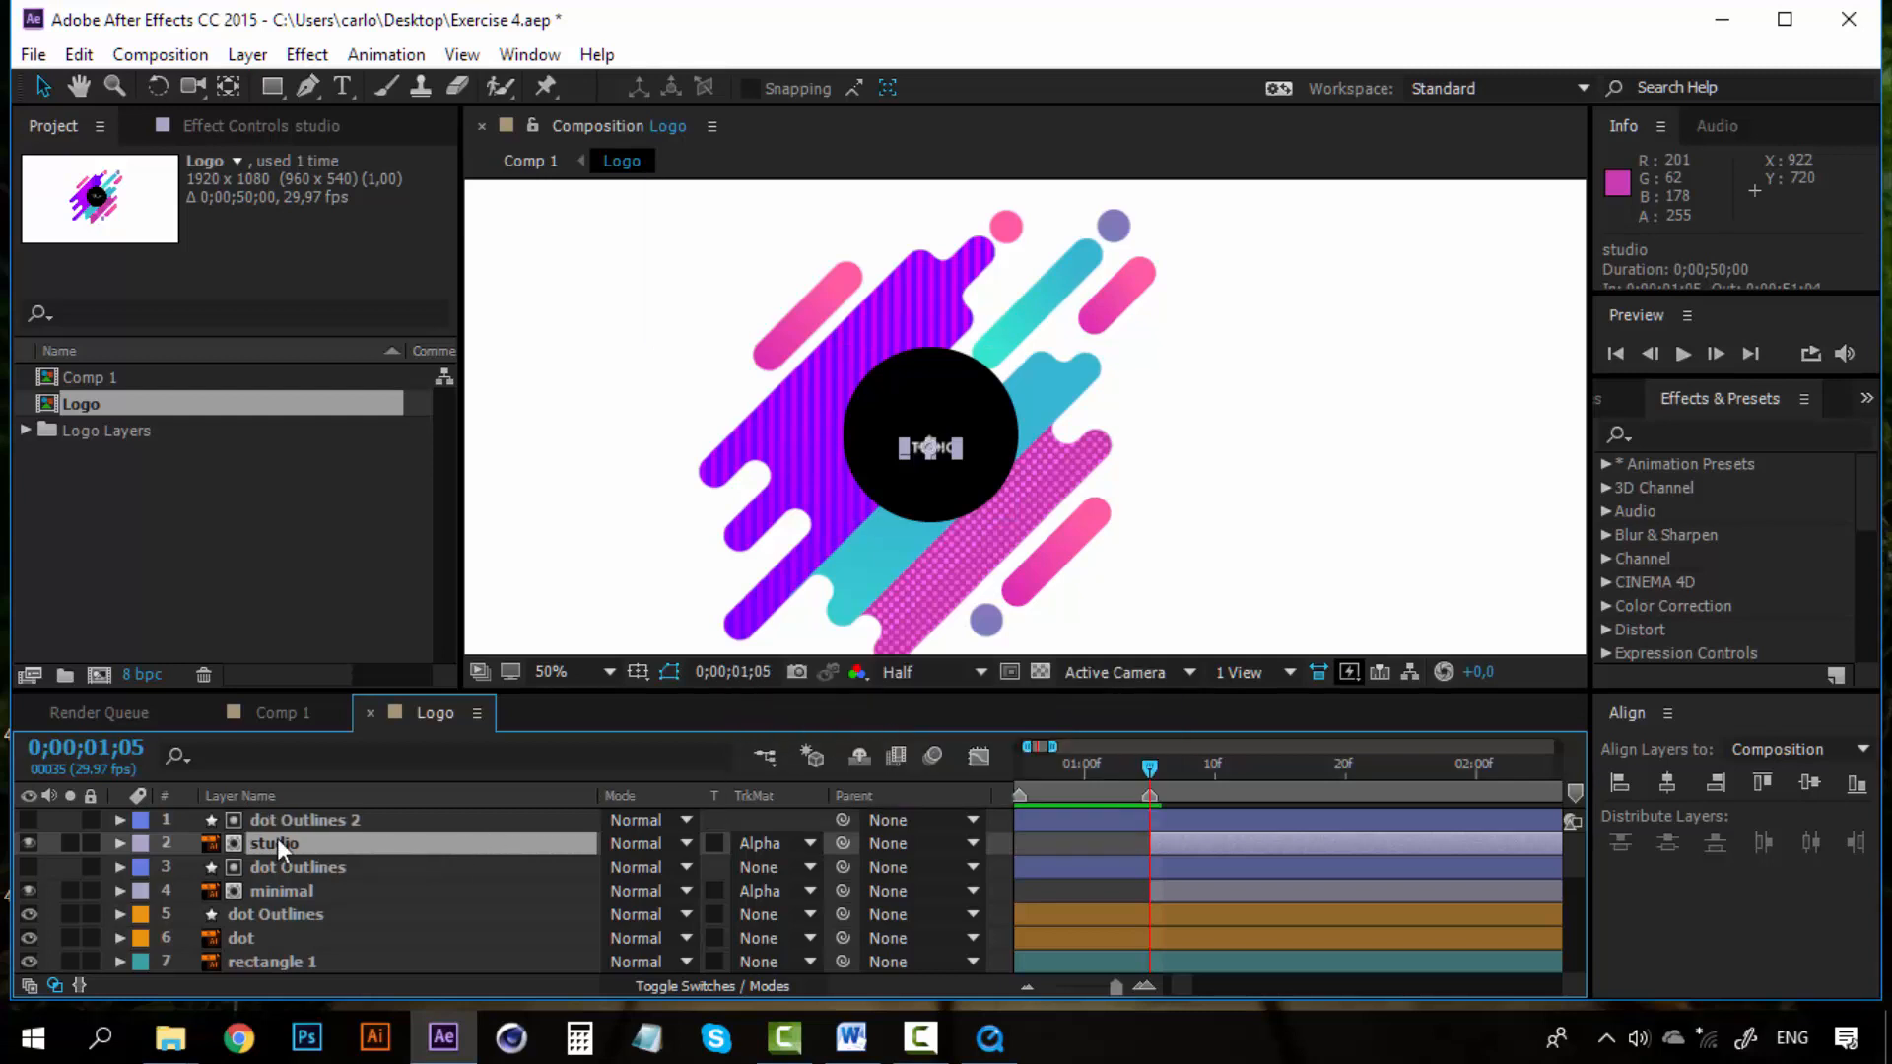
Step: Try moving the studio text across the dot's left edge to inspect the matte's clipping, and undo the move
scroll(836, 481, "up", 2)
left_click_drag(664, 529, 991, 441)
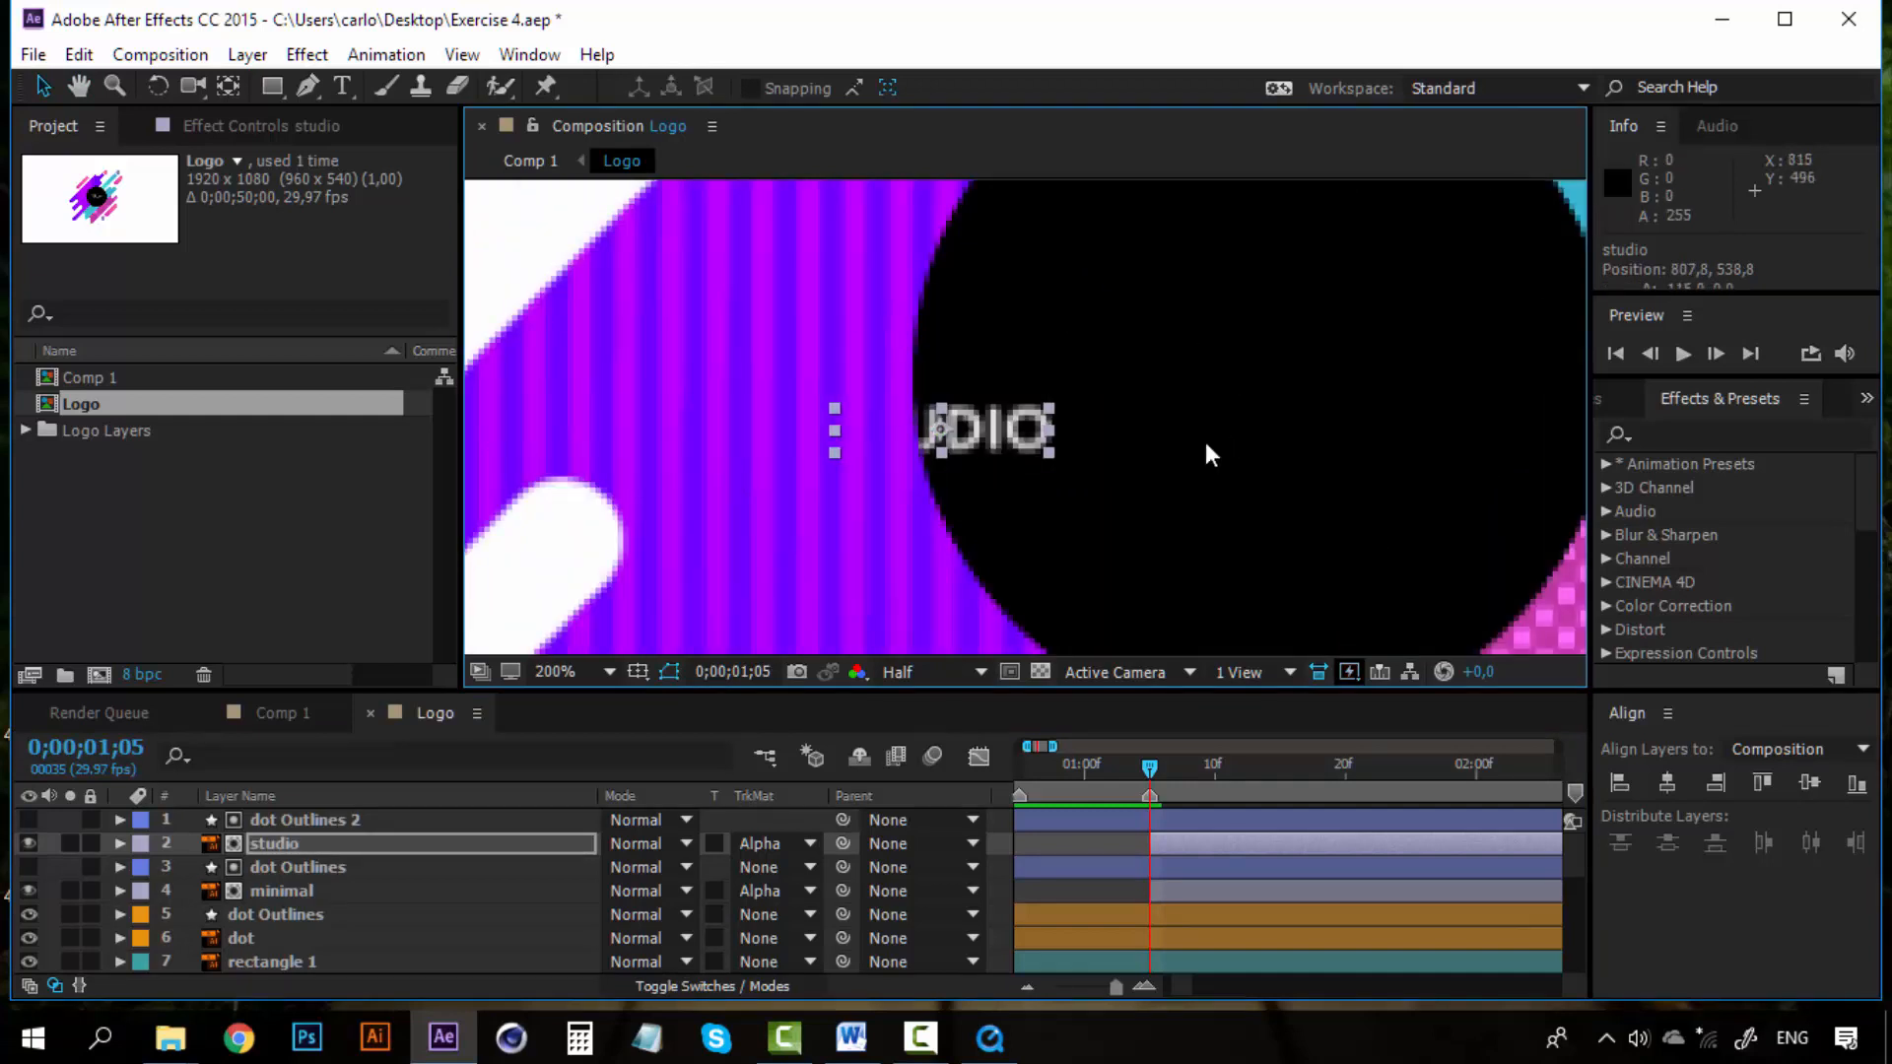
key("ctrl+z")
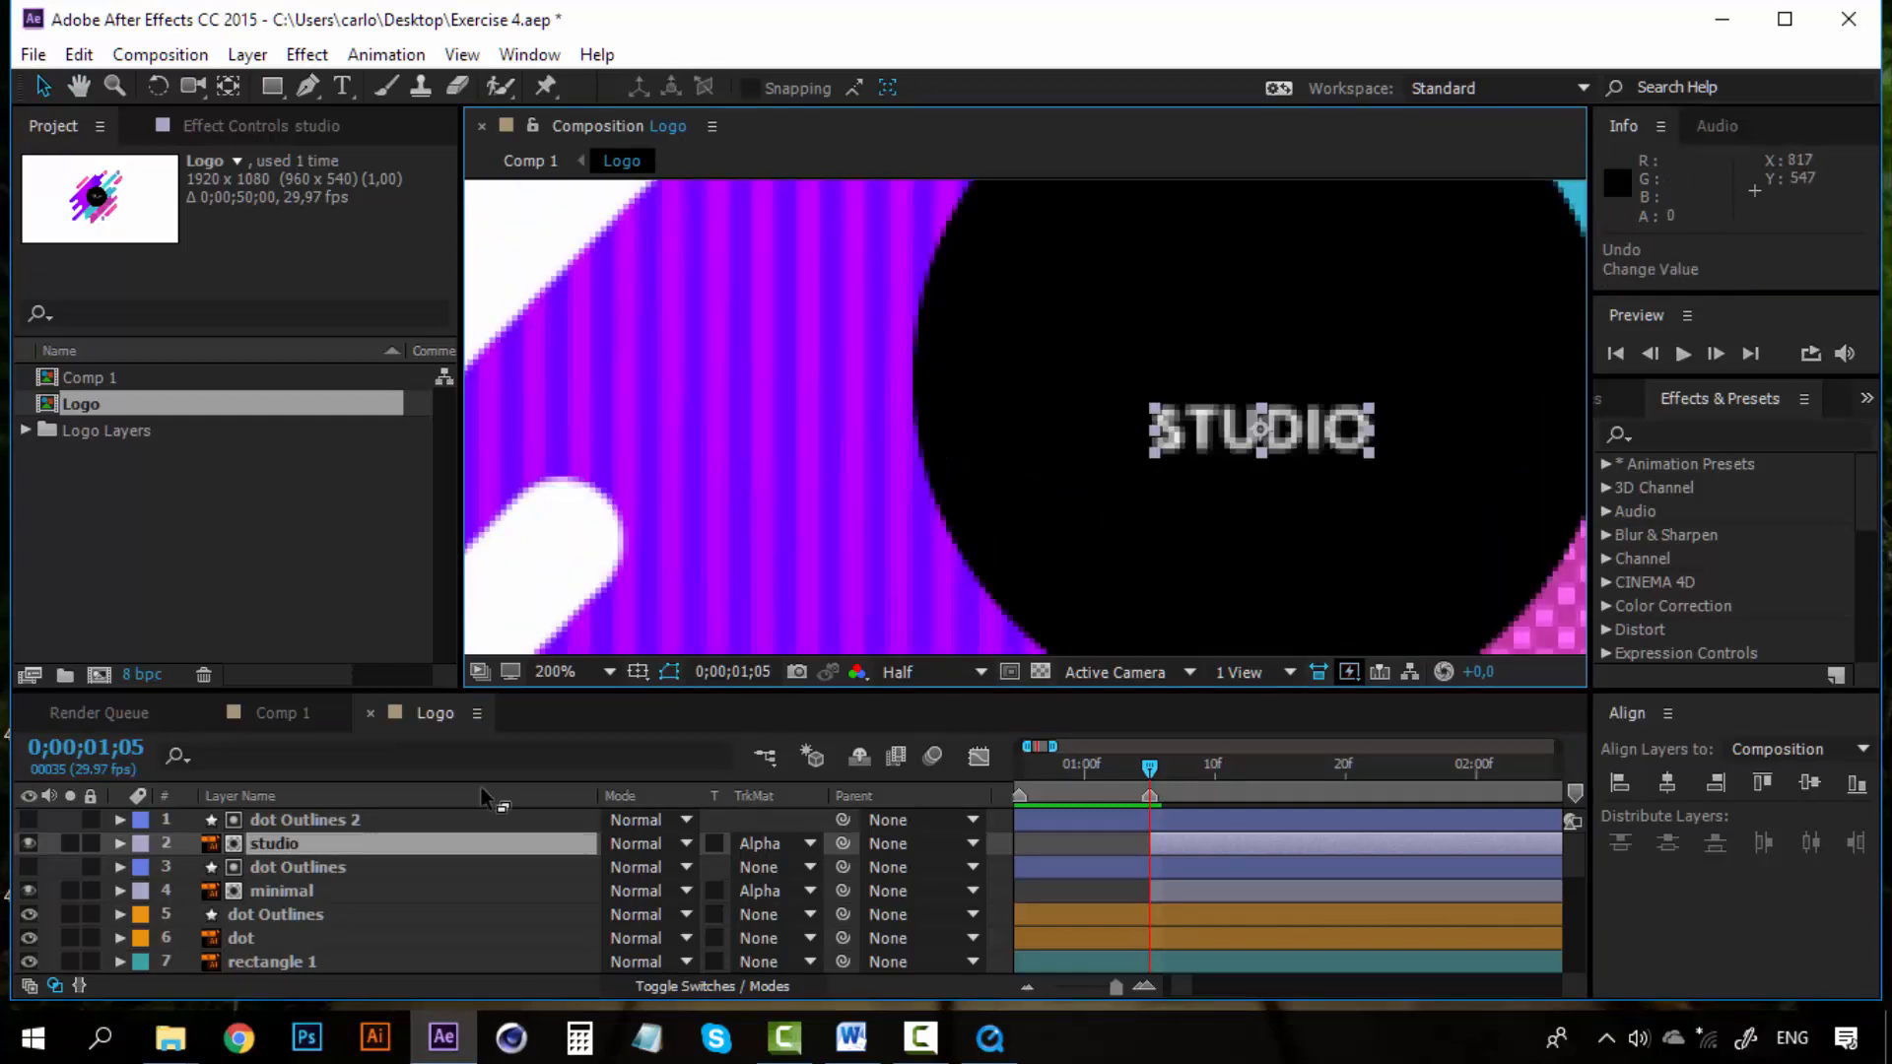
Step: Keyframe the studio layer's Position at its resting place at 0;00;01;05 and 0;00;01;17, matching the minimal layer's keyframe times
key("p")
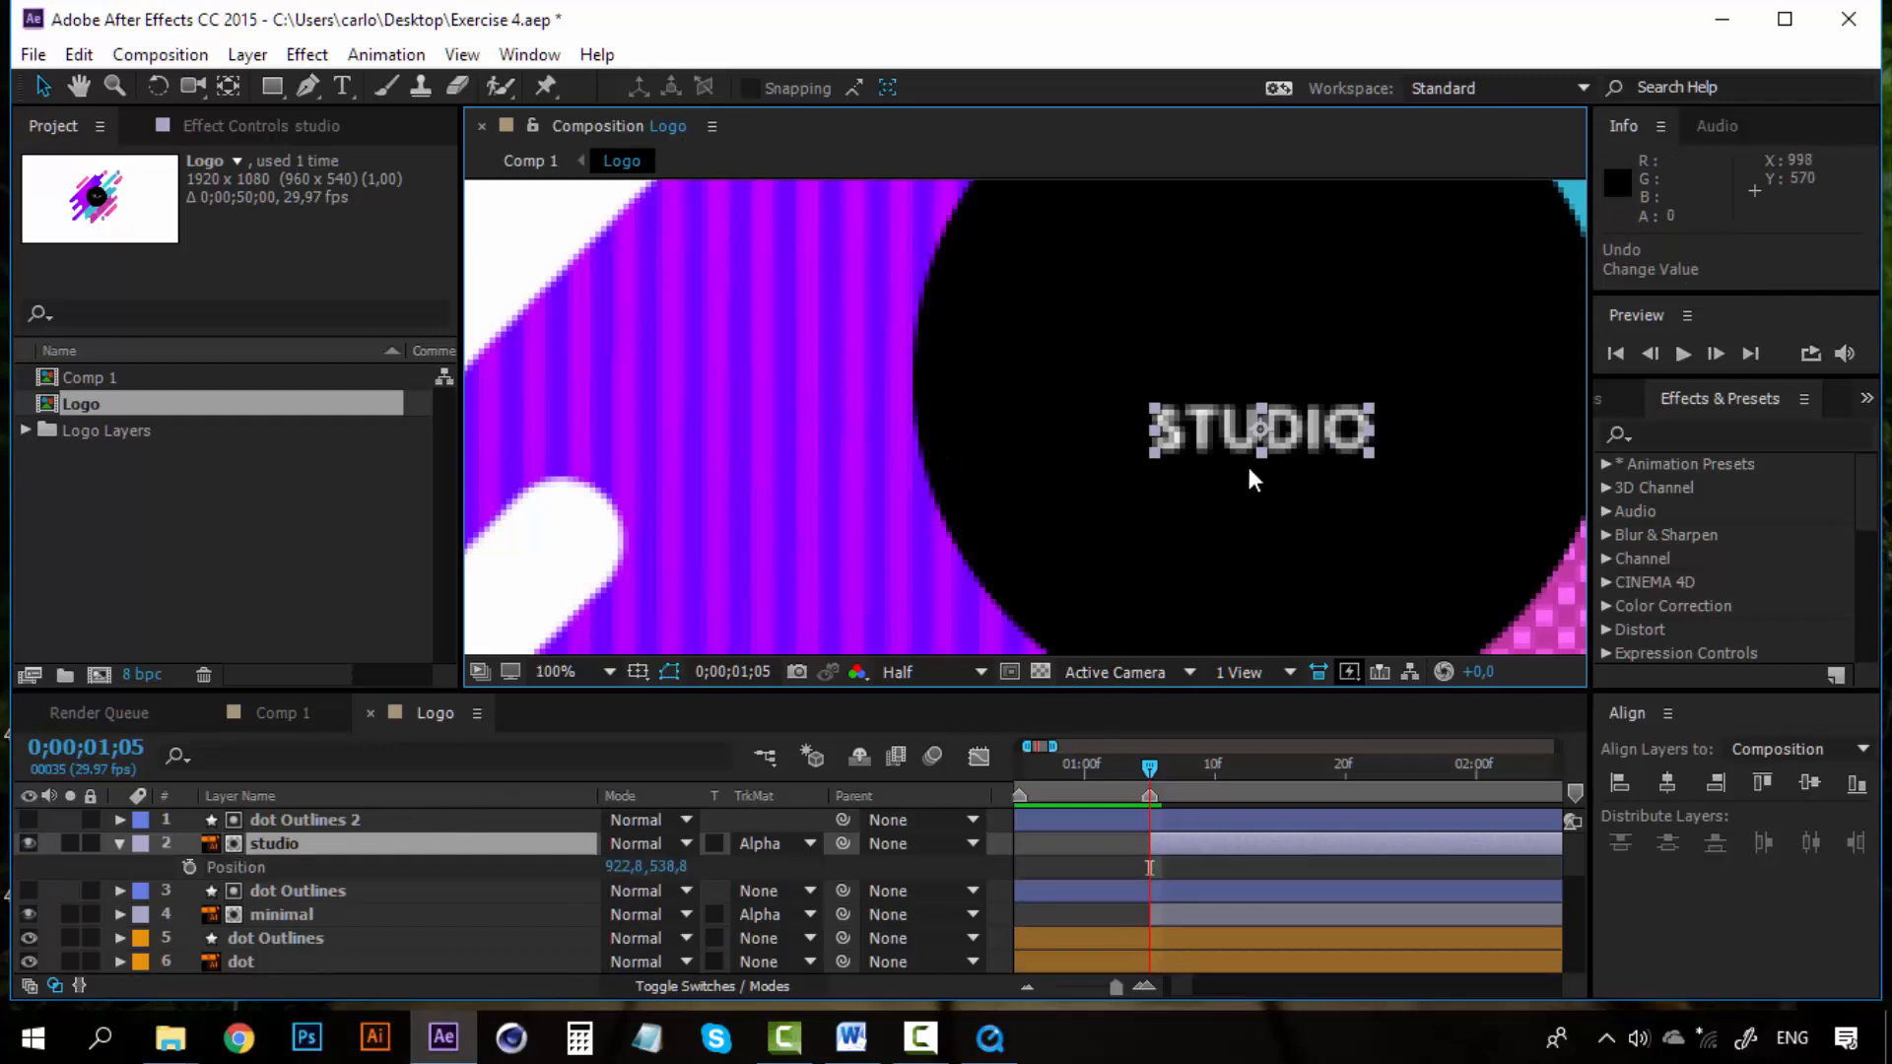
key("slash")
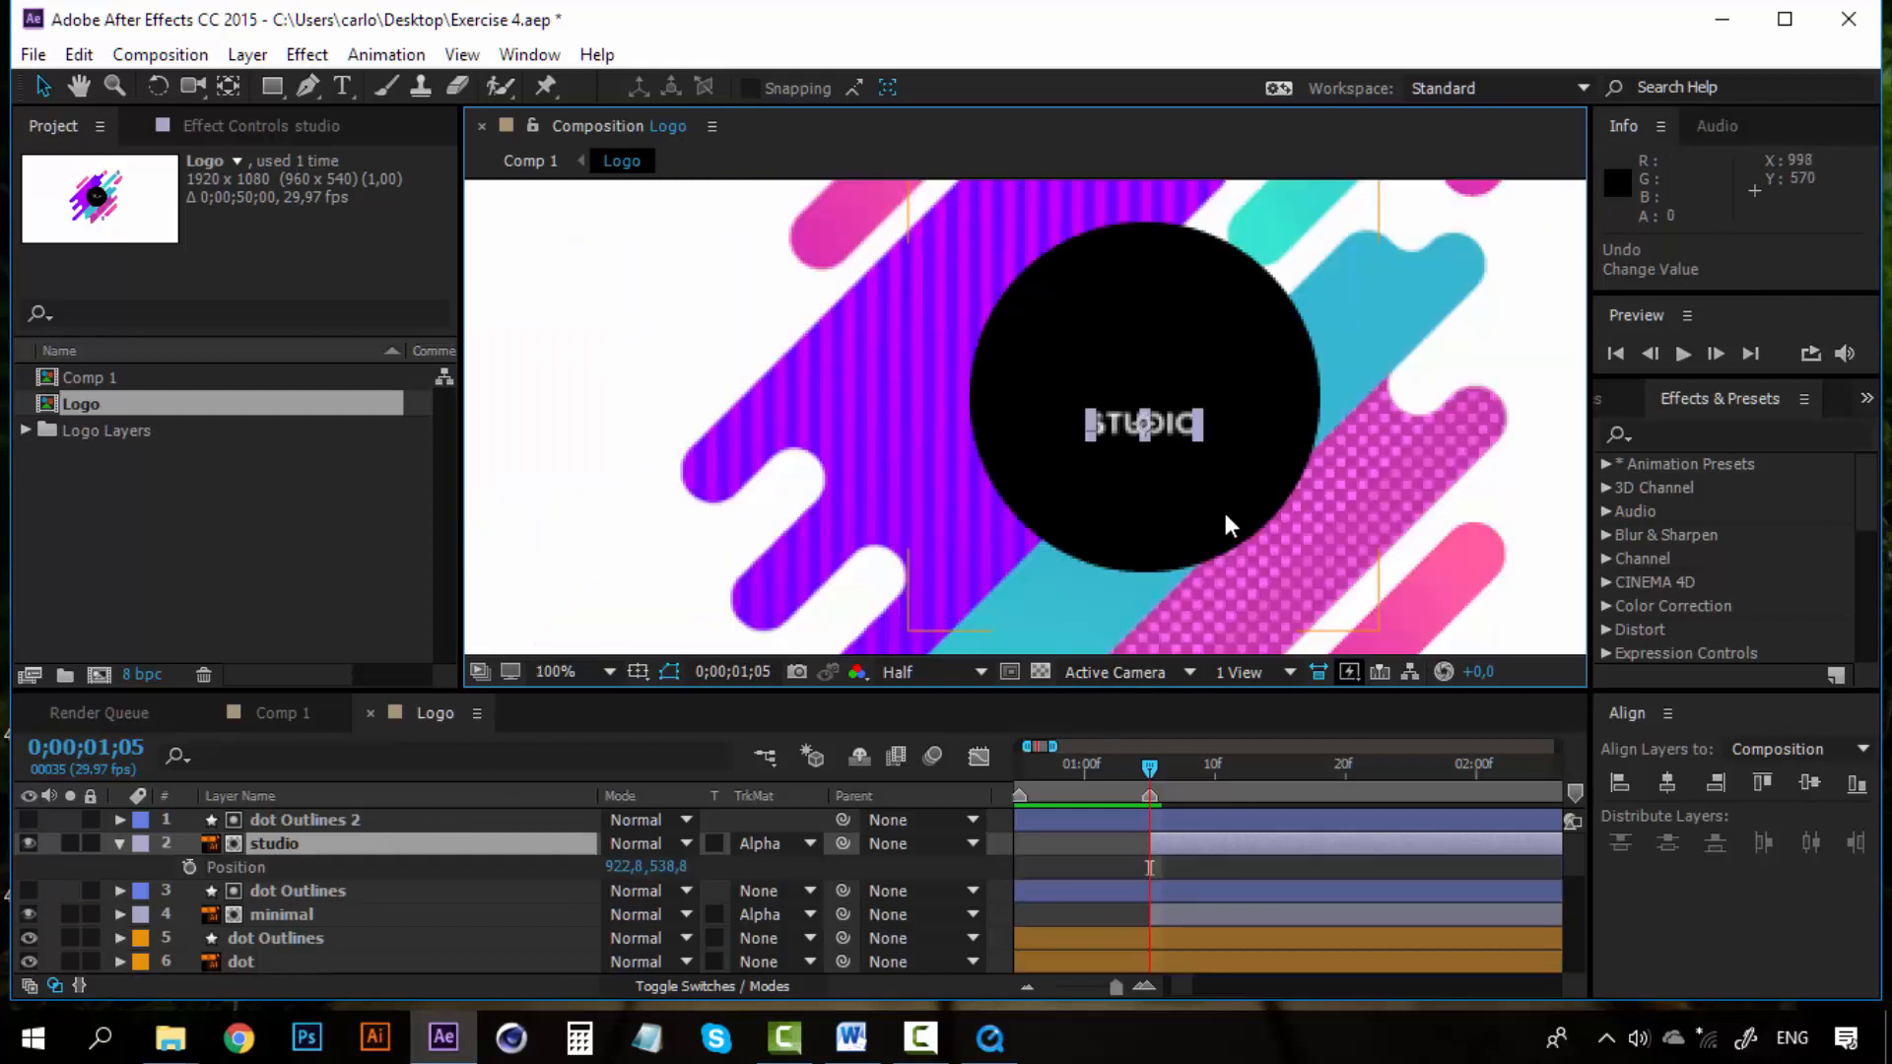
left_click(287, 909)
key("p")
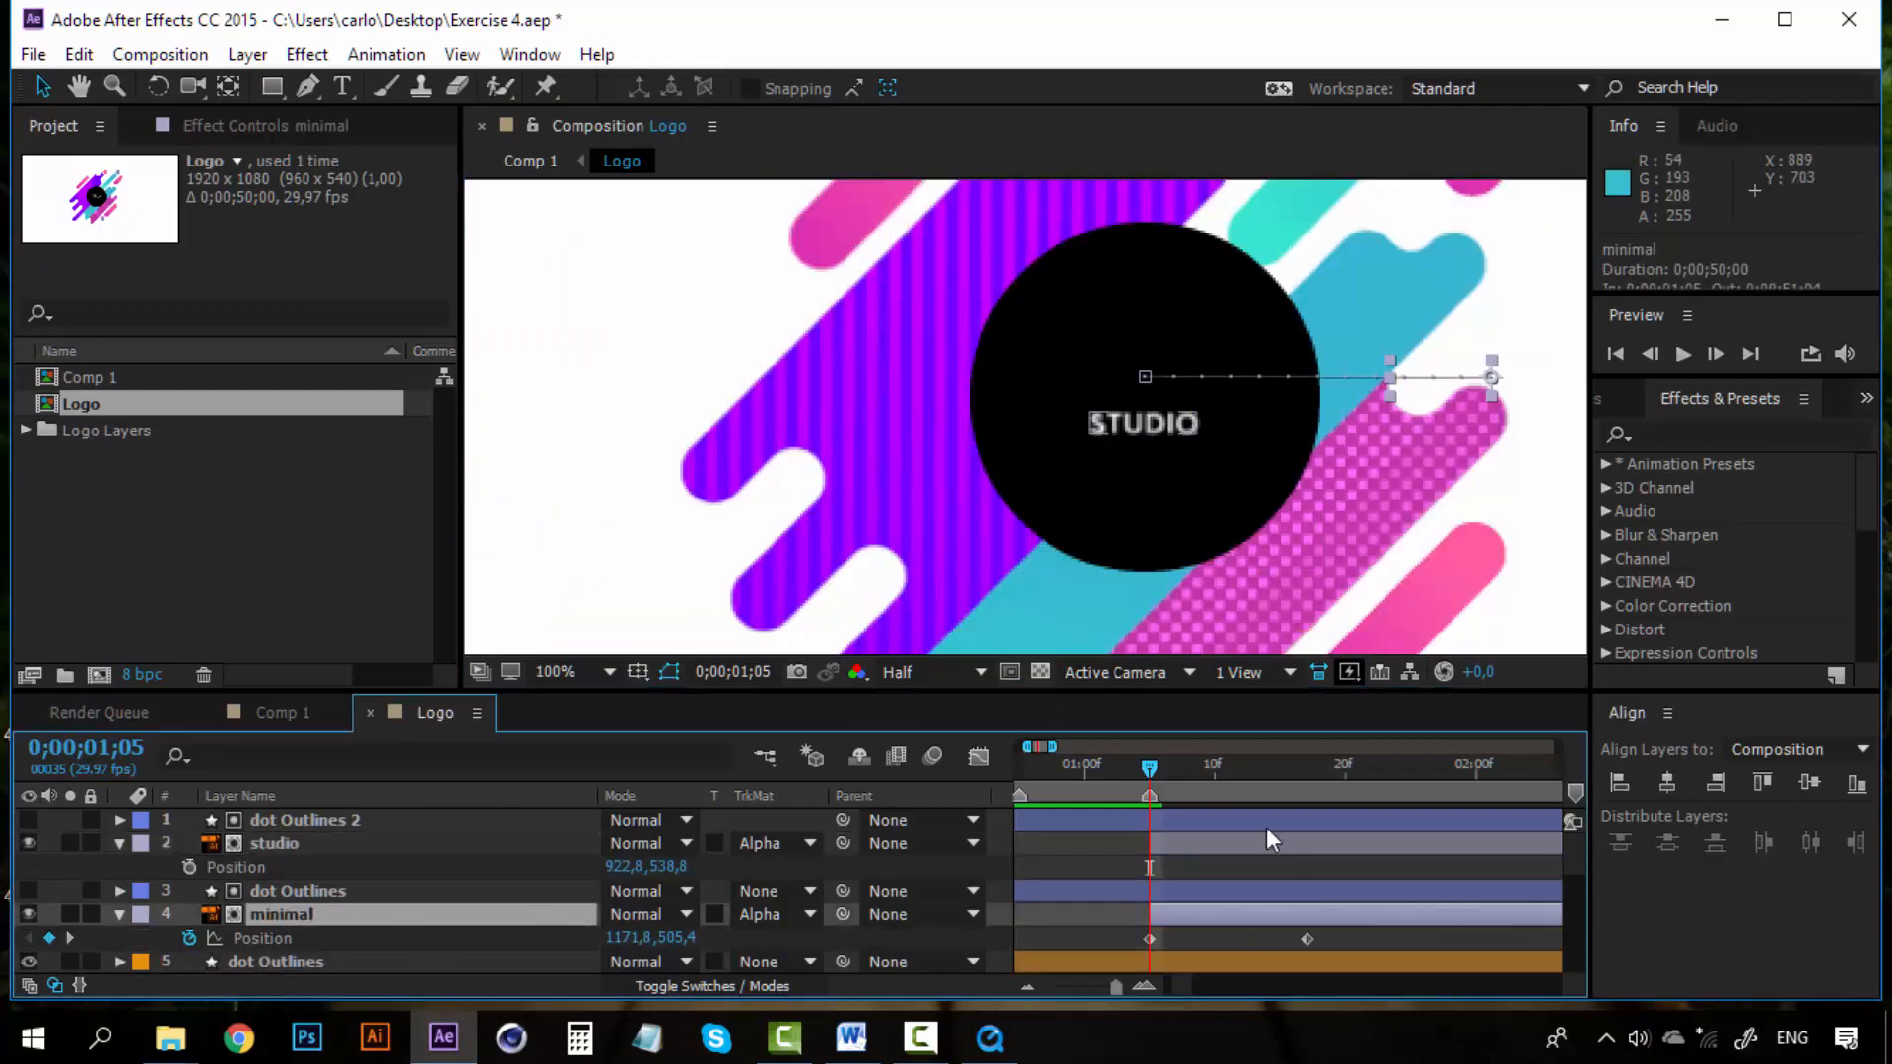
left_click(321, 838)
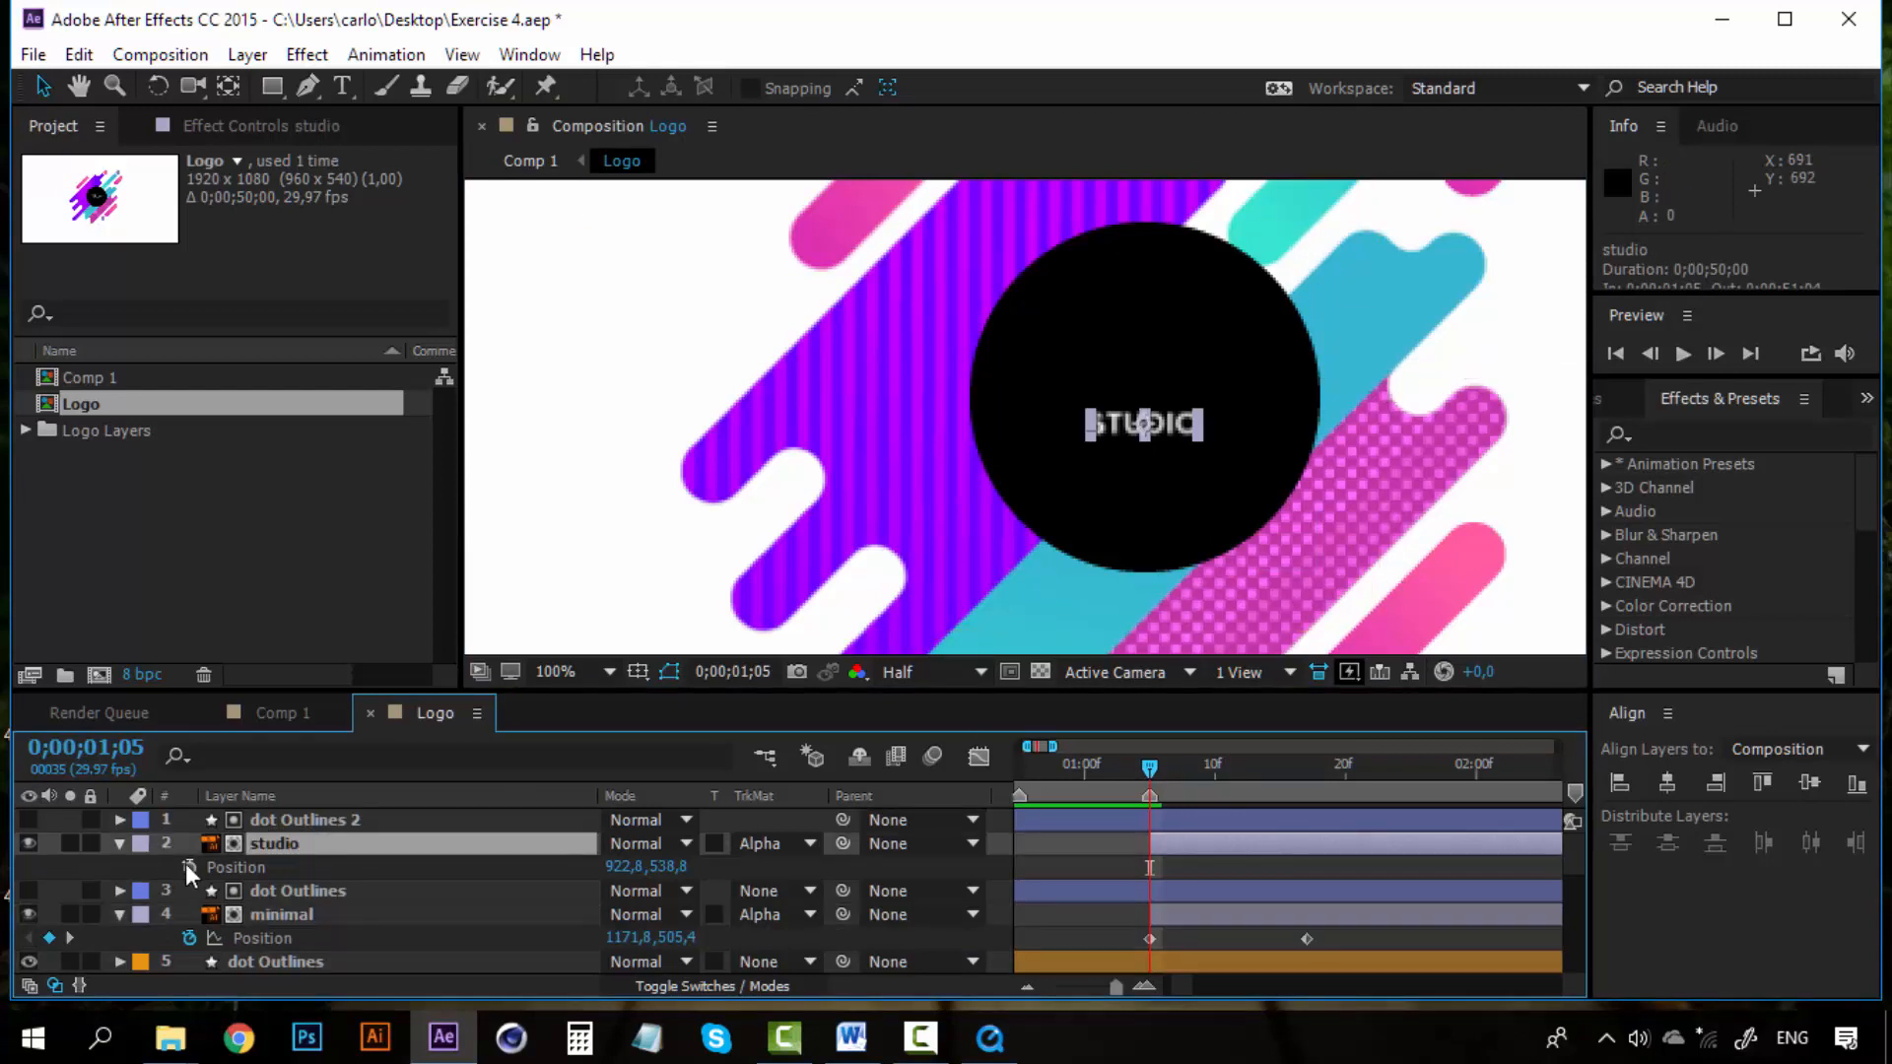
left_click(188, 867)
left_click(1318, 768)
left_click_drag(1316, 768, 1309, 767)
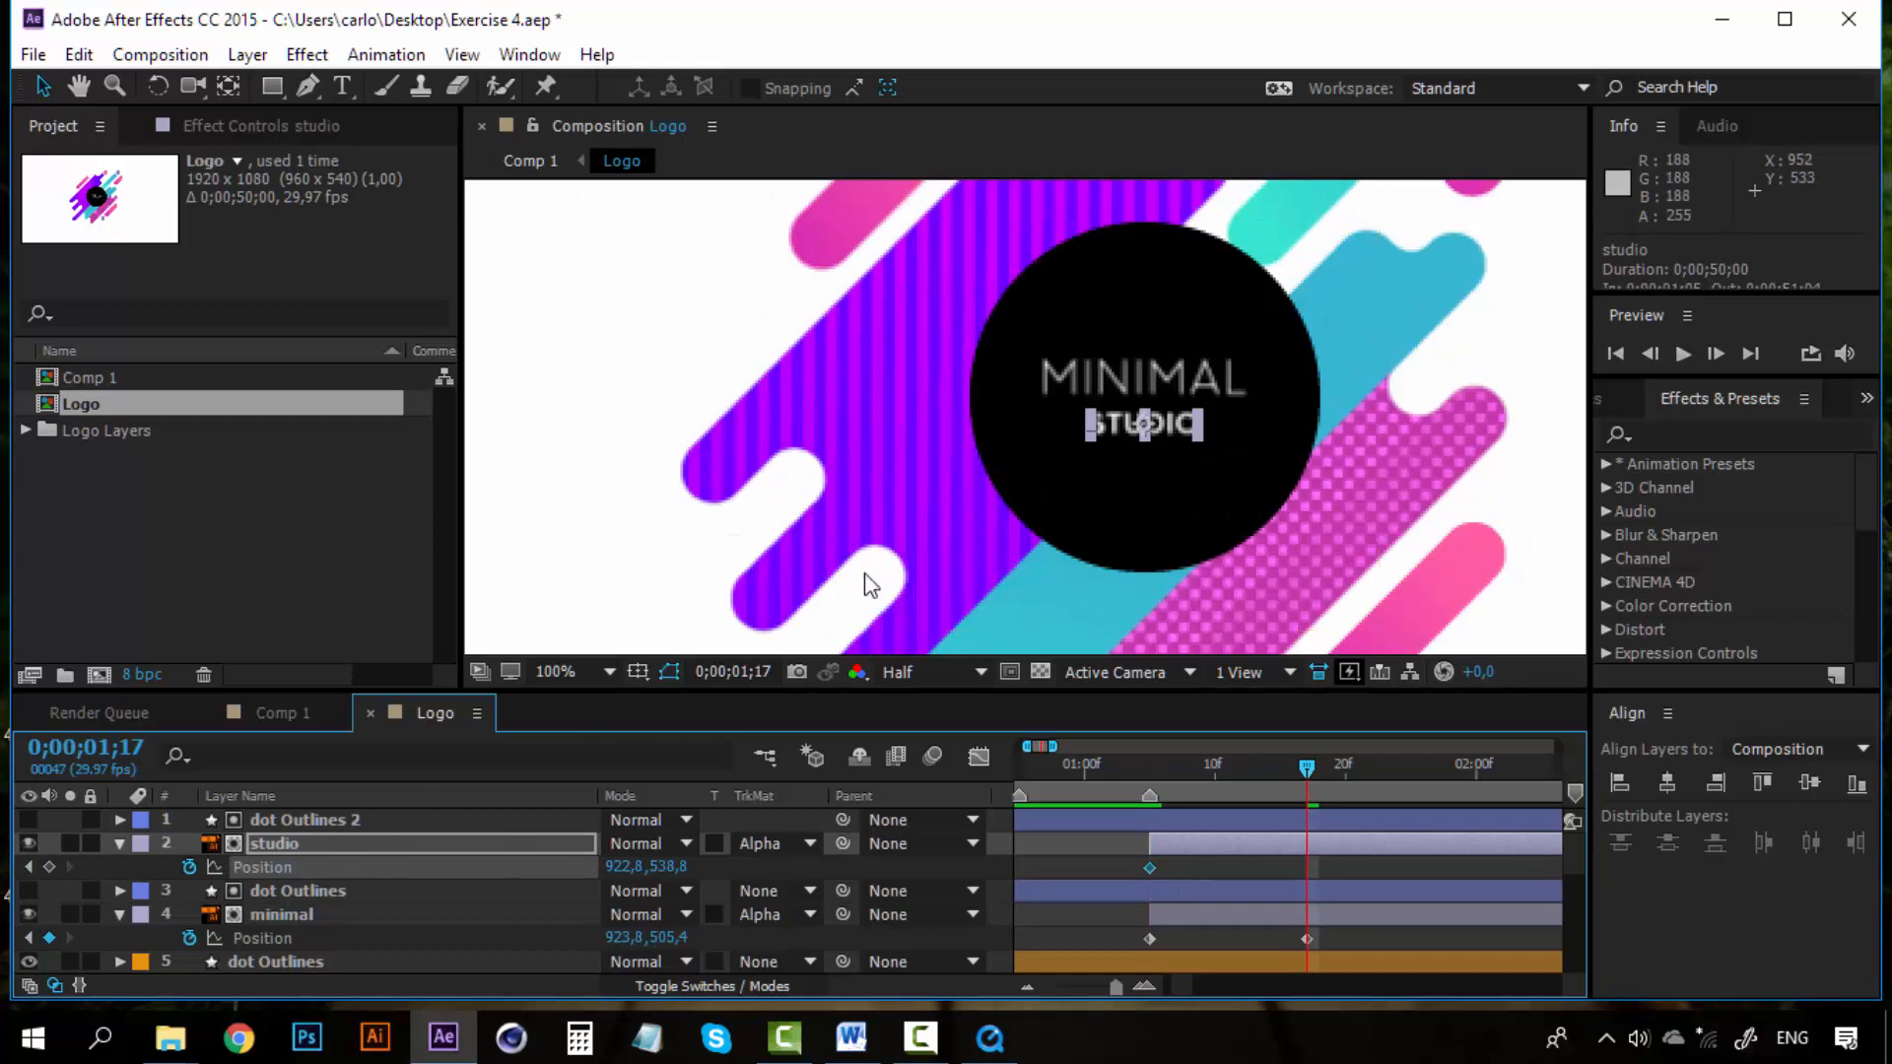
Step: At 0;00;01;05, move the studio text horizontally past the dot's left edge to position 712,8, 538,8, and preview both texts sliding in
left_click(1145, 767)
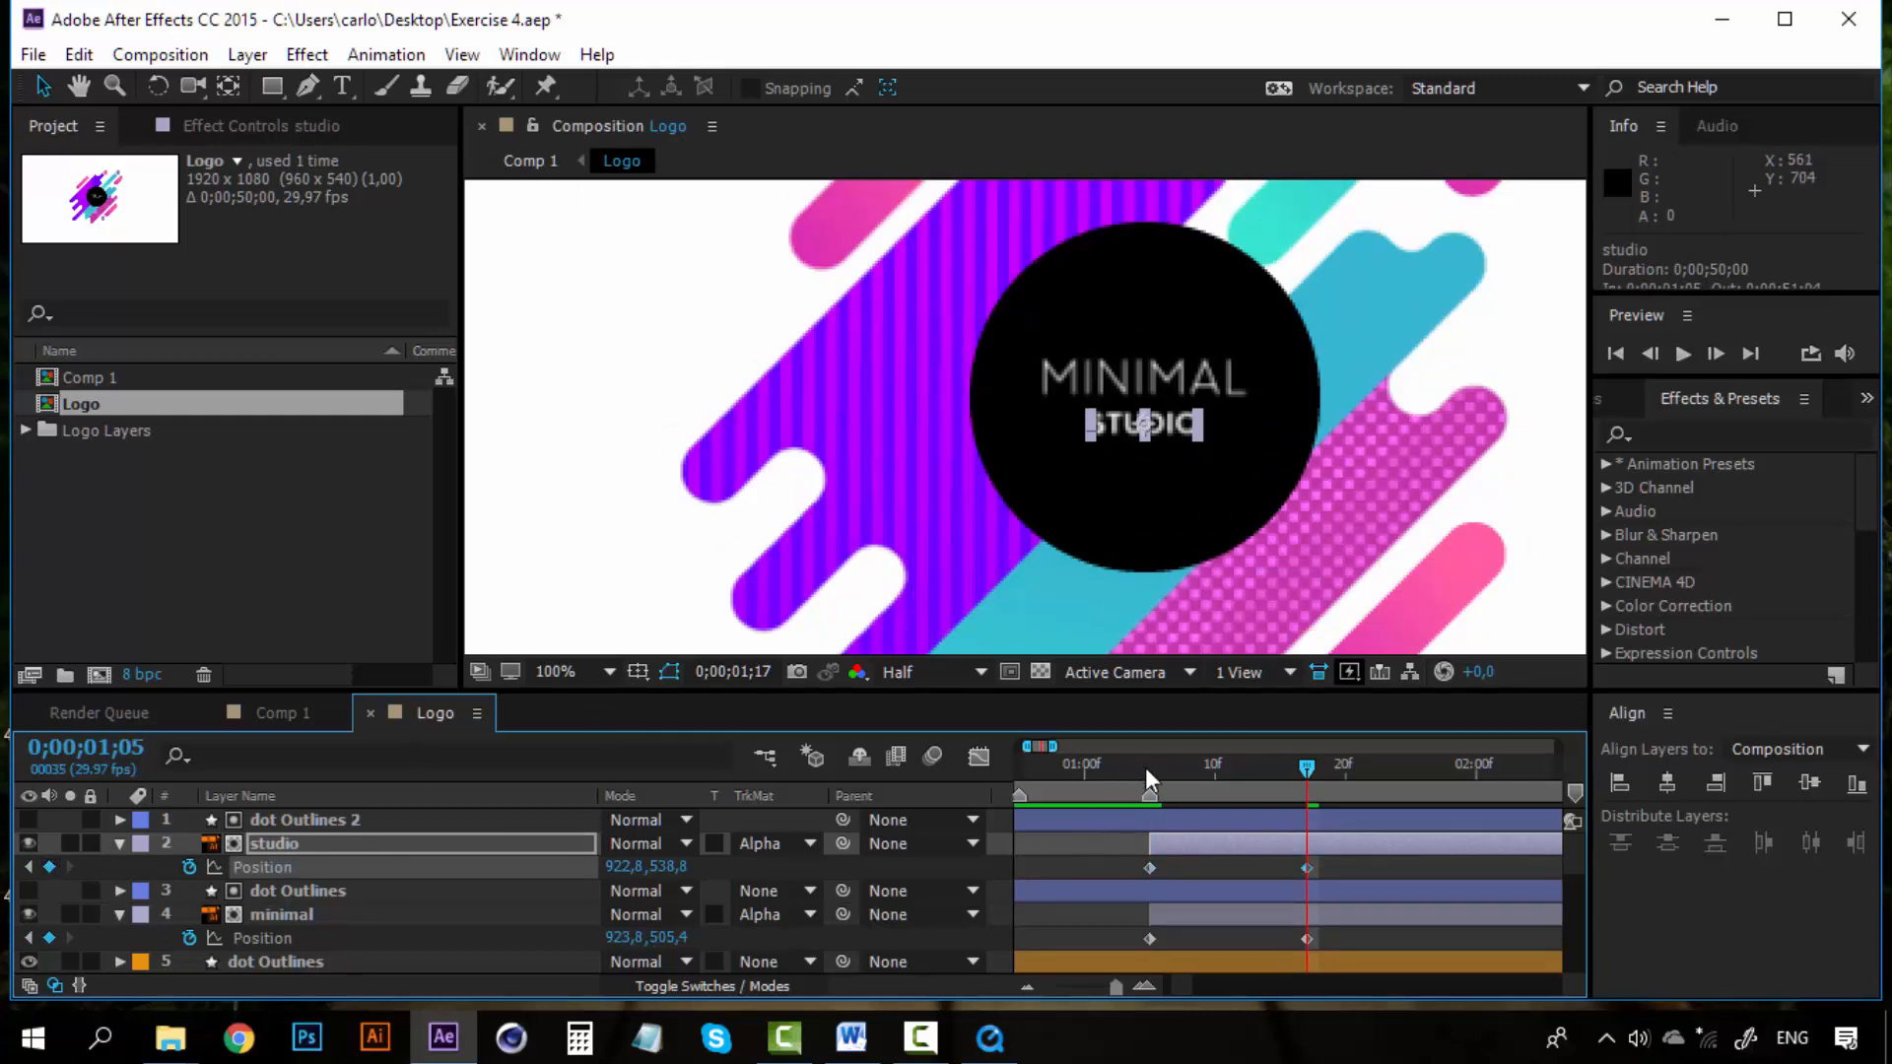
left_click_drag(1171, 430, 878, 434)
key("space")
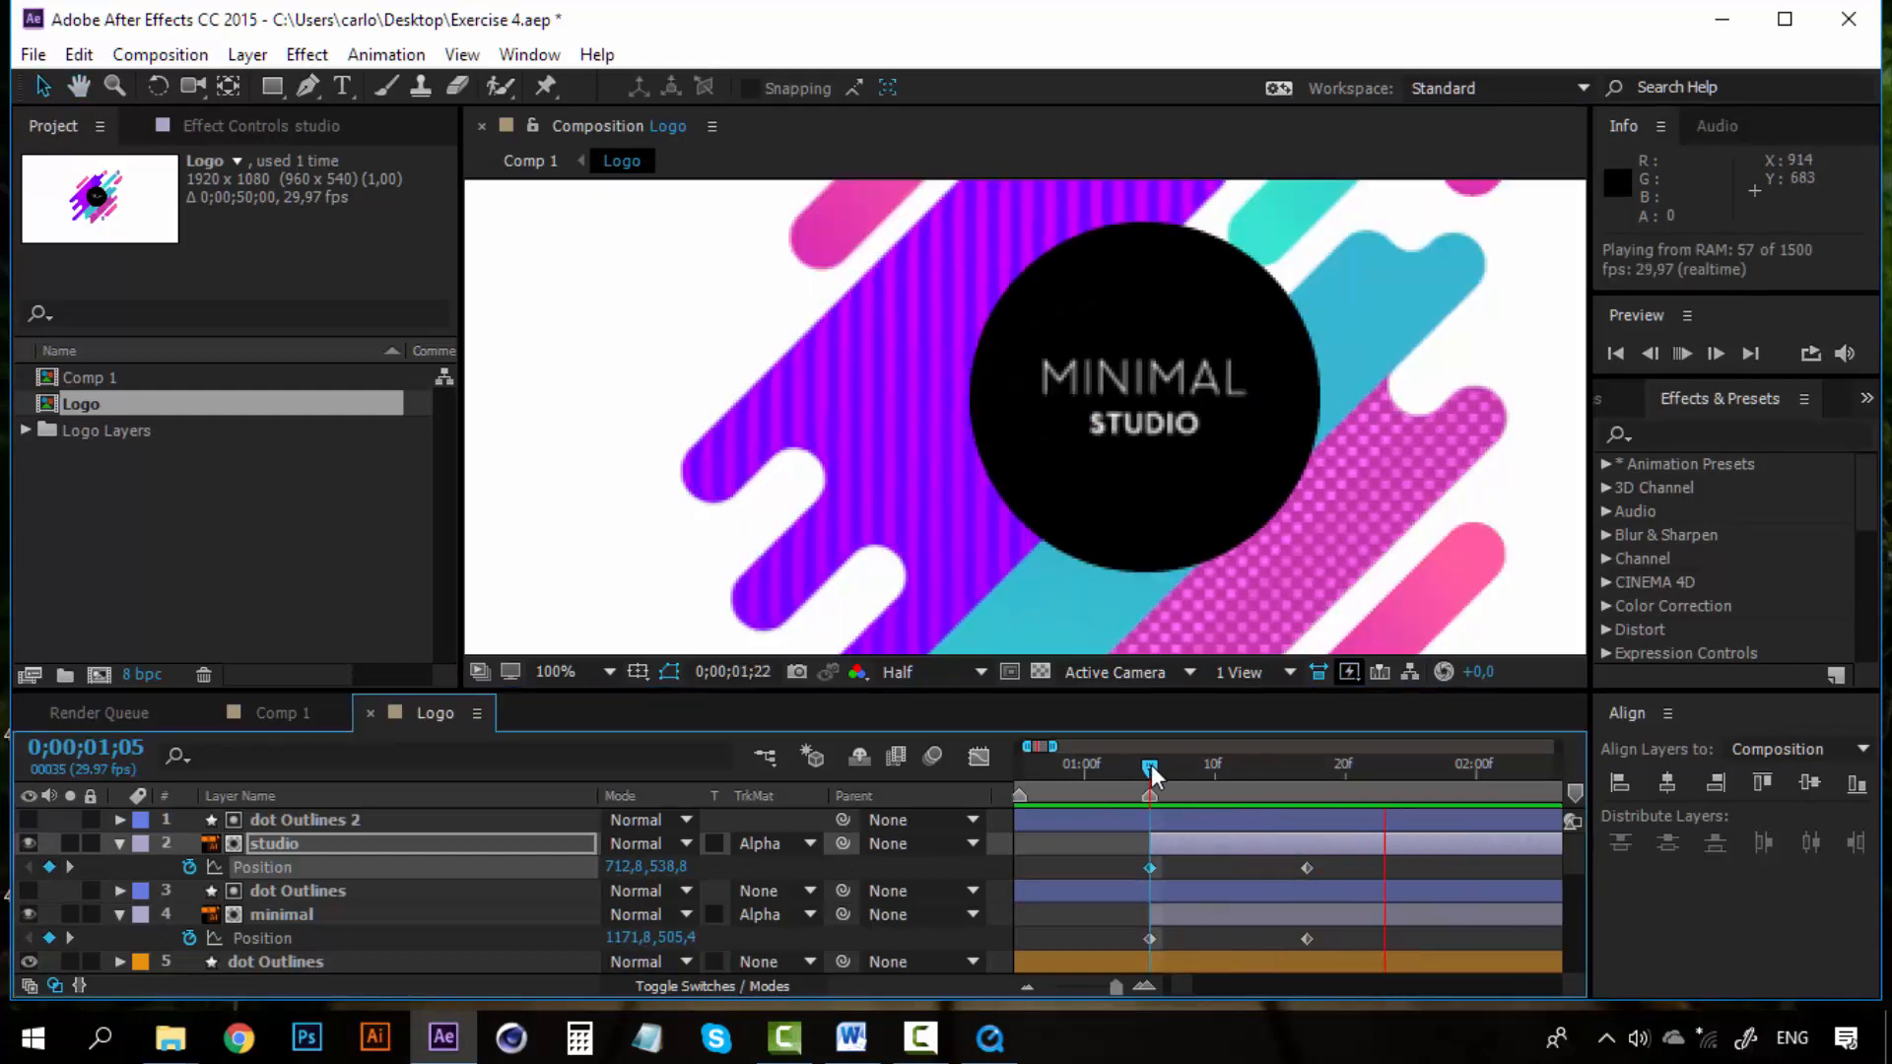
left_click_drag(1151, 765, 1338, 748)
scroll(1131, 404, "down", 2)
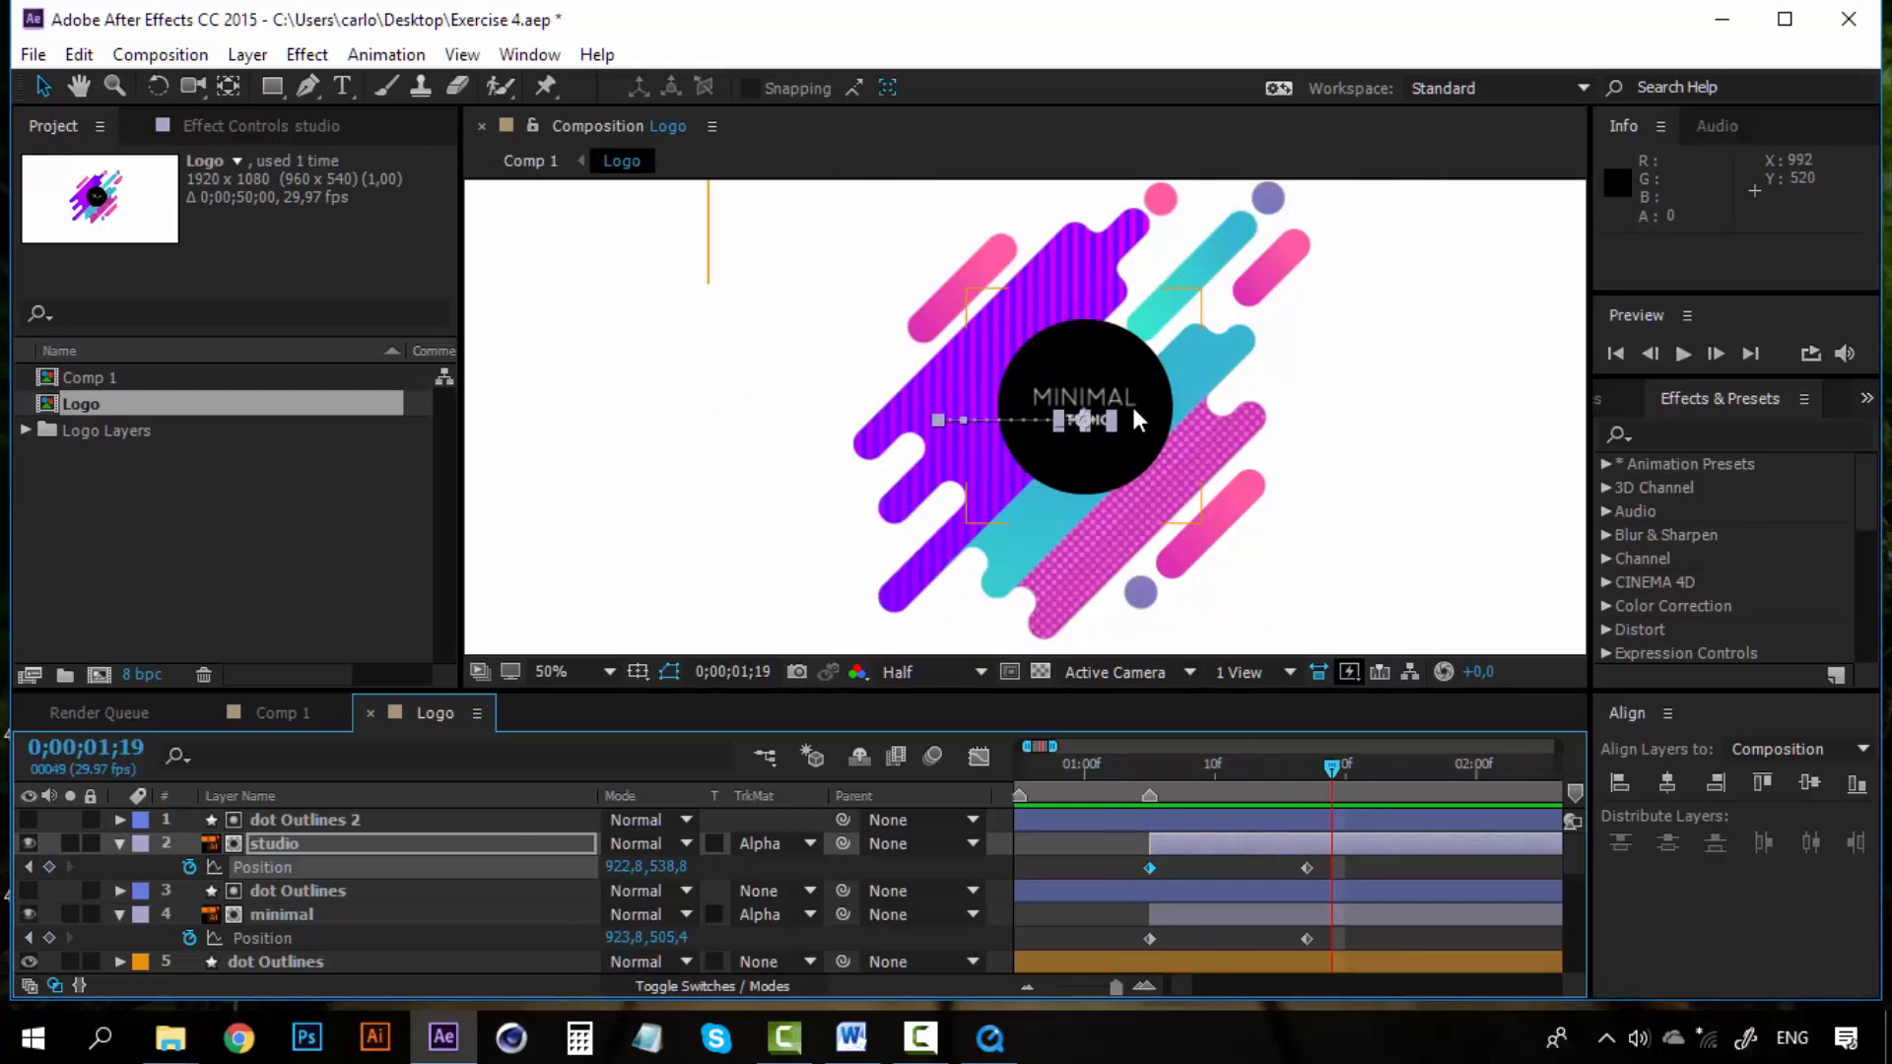
Step: Turn on the motion blur switch for the studio, minimal, dot Outlines and dot layers
left_click(119, 844)
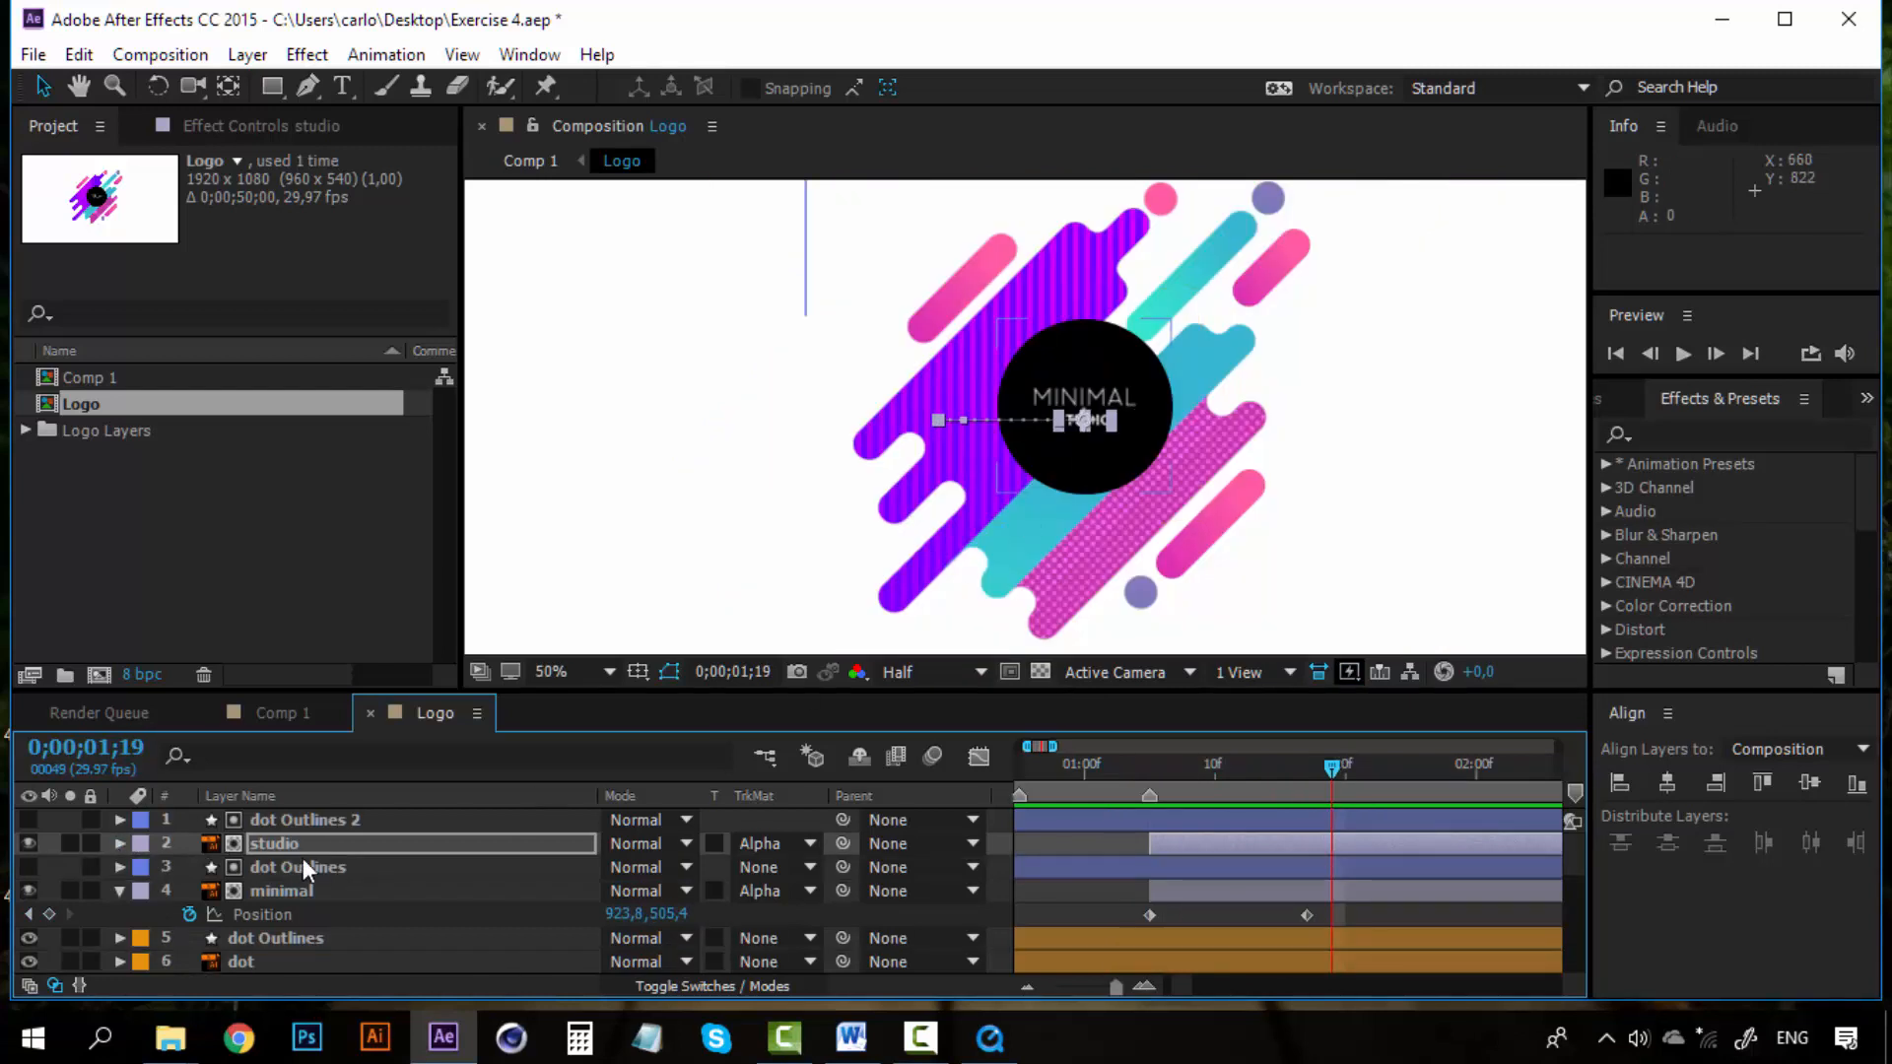
left_click(730, 985)
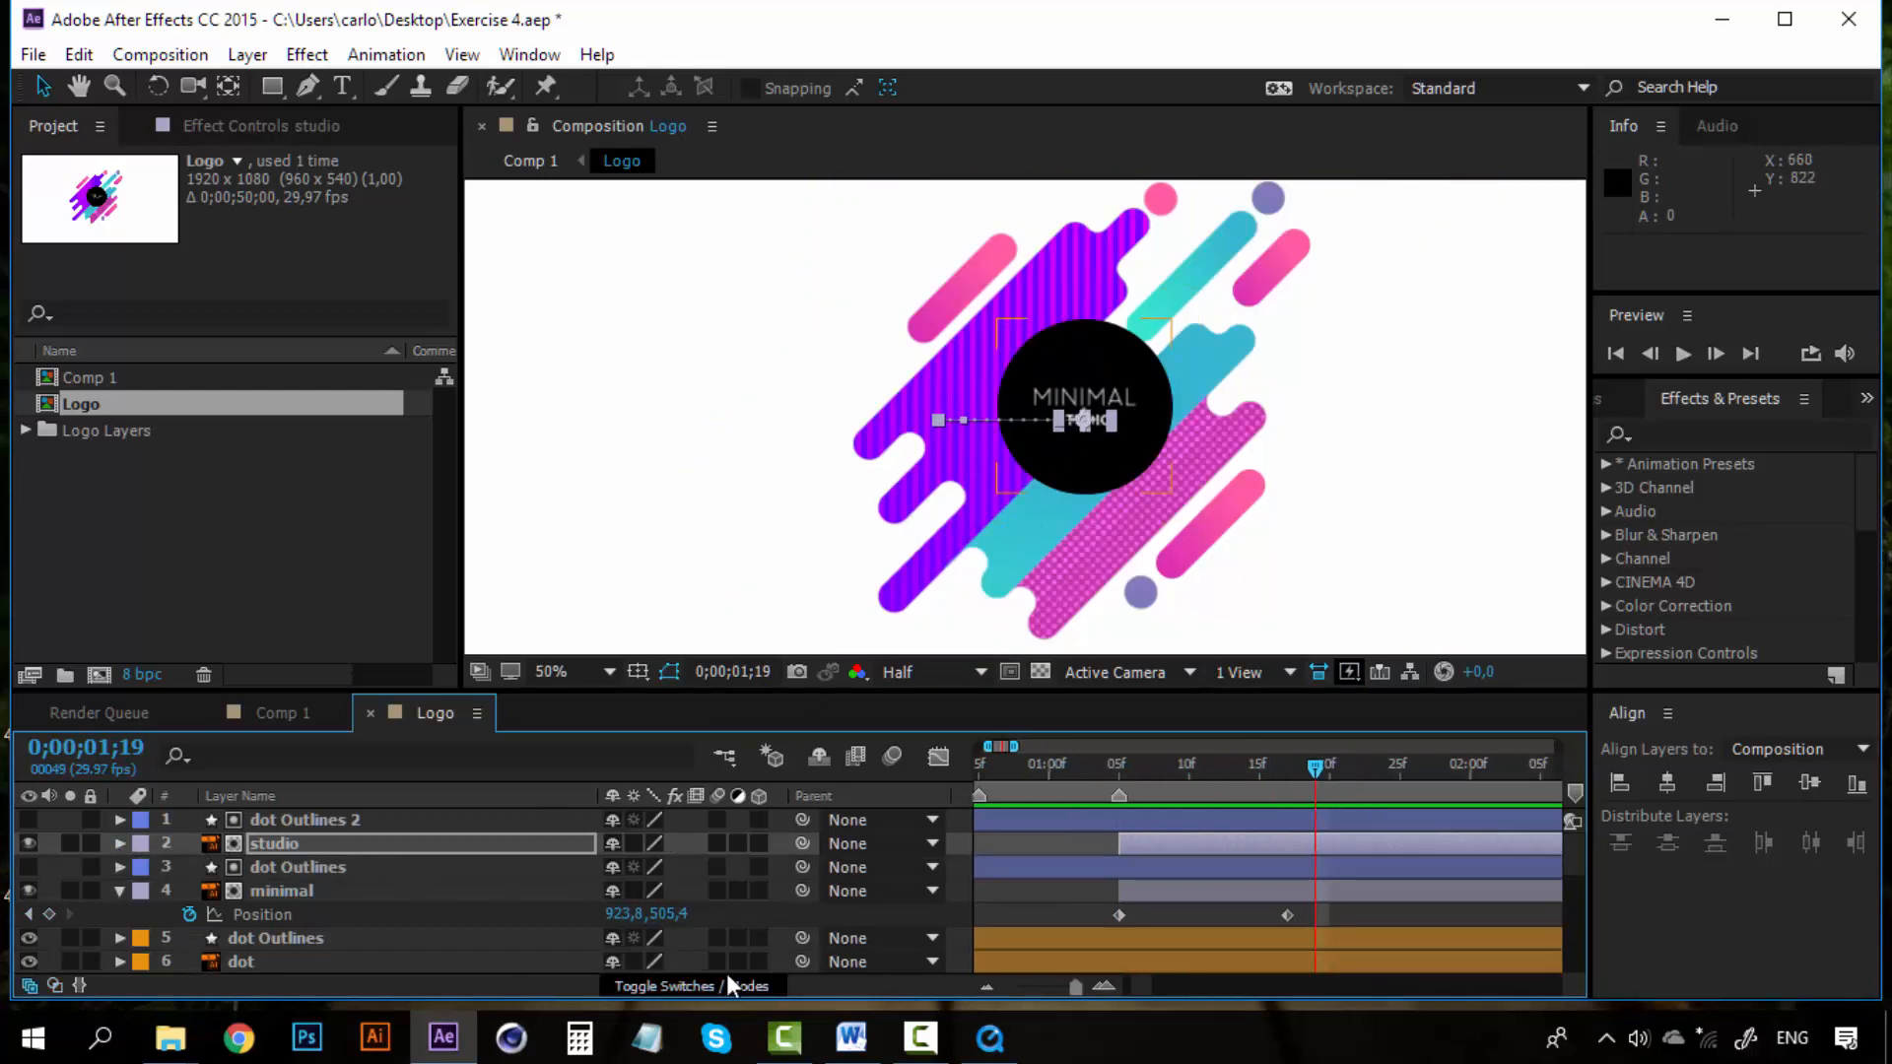
left_click(720, 843)
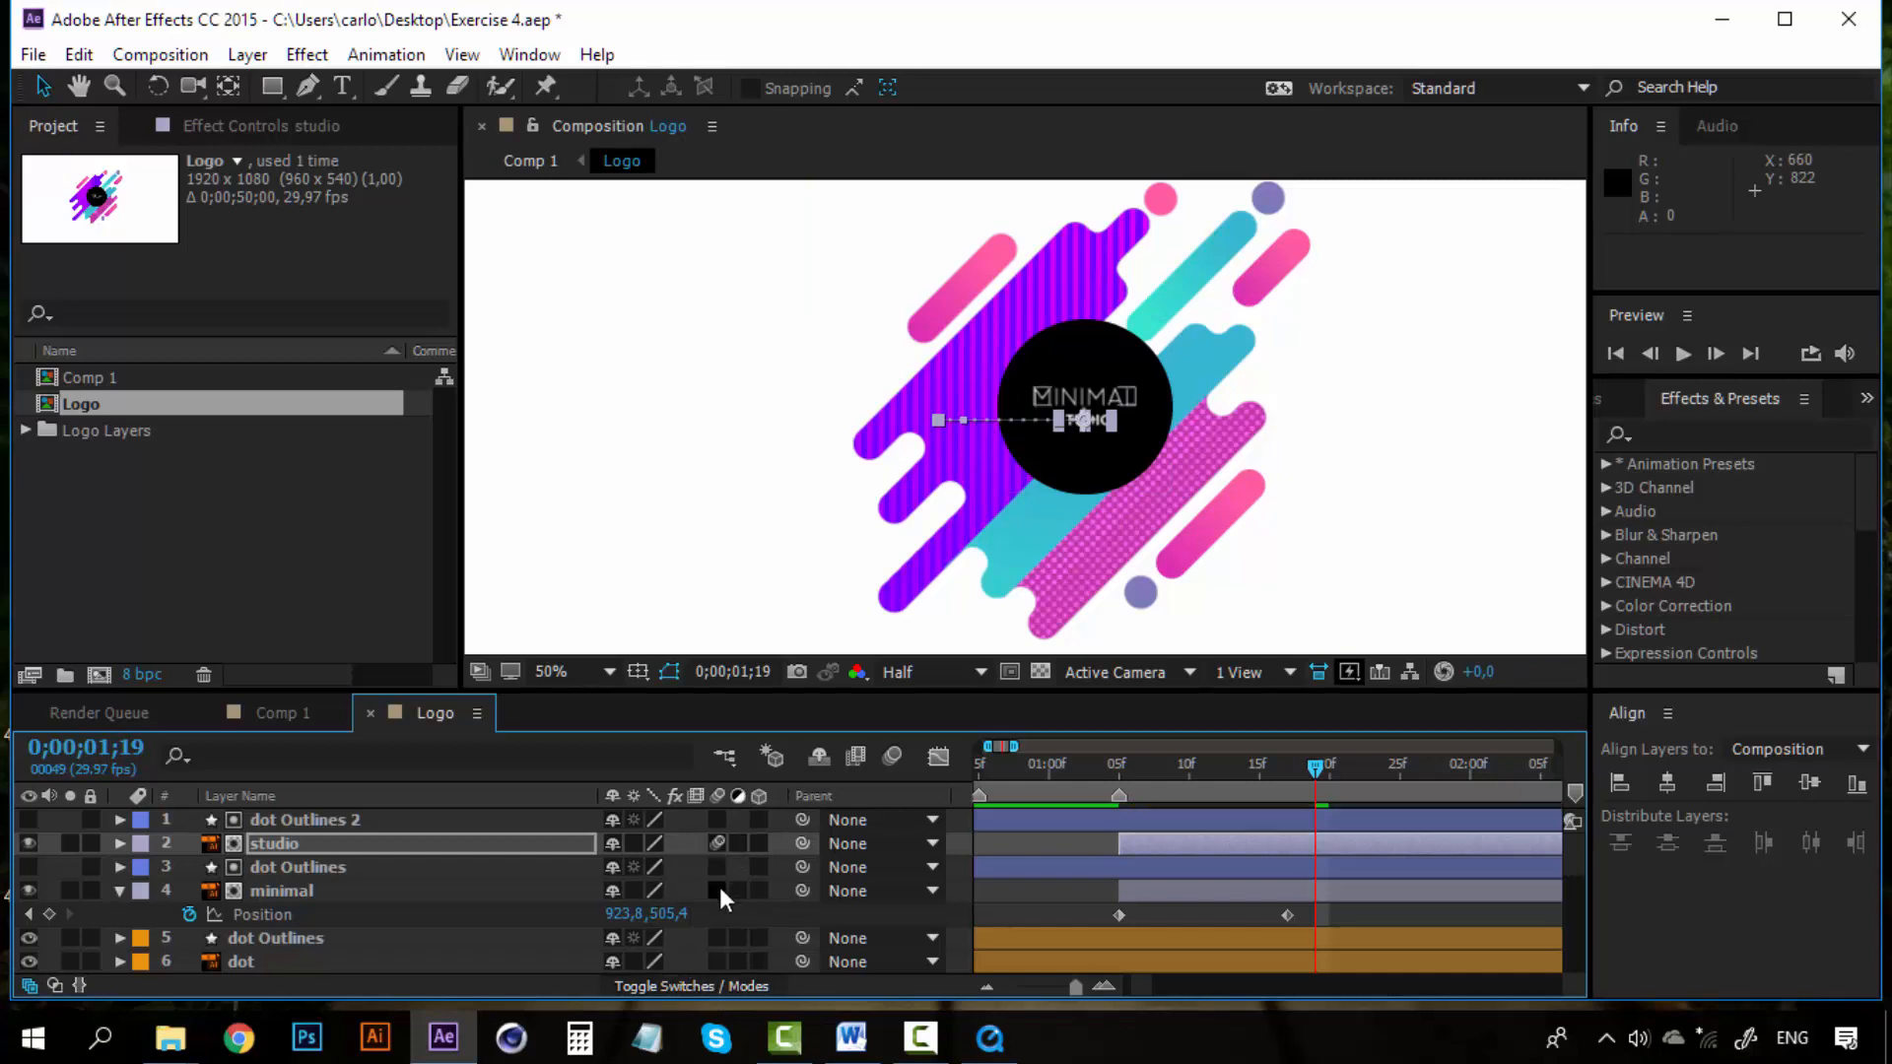
left_click(719, 890)
scroll(707, 952, "down", 1)
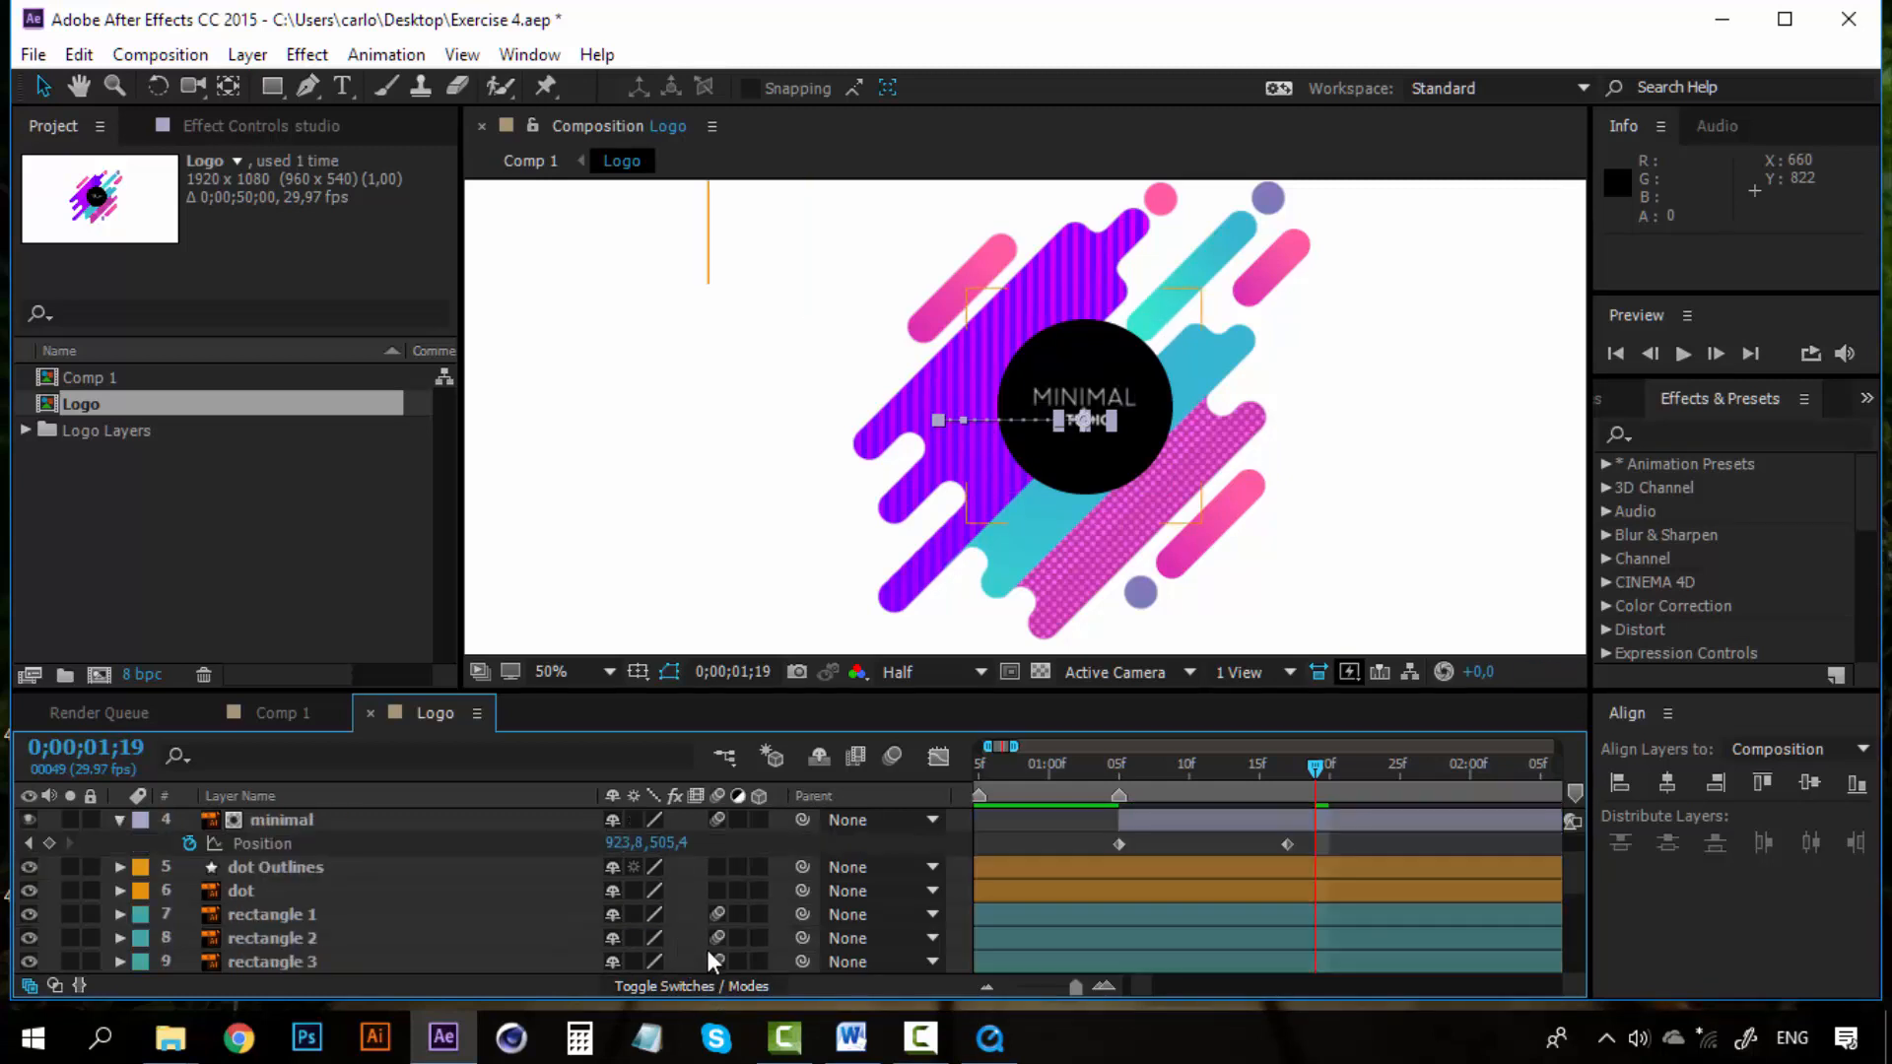
left_click(717, 889)
scroll(682, 892, "up", 1)
scroll(682, 893, "down", 1)
scroll(713, 866, "up", 1)
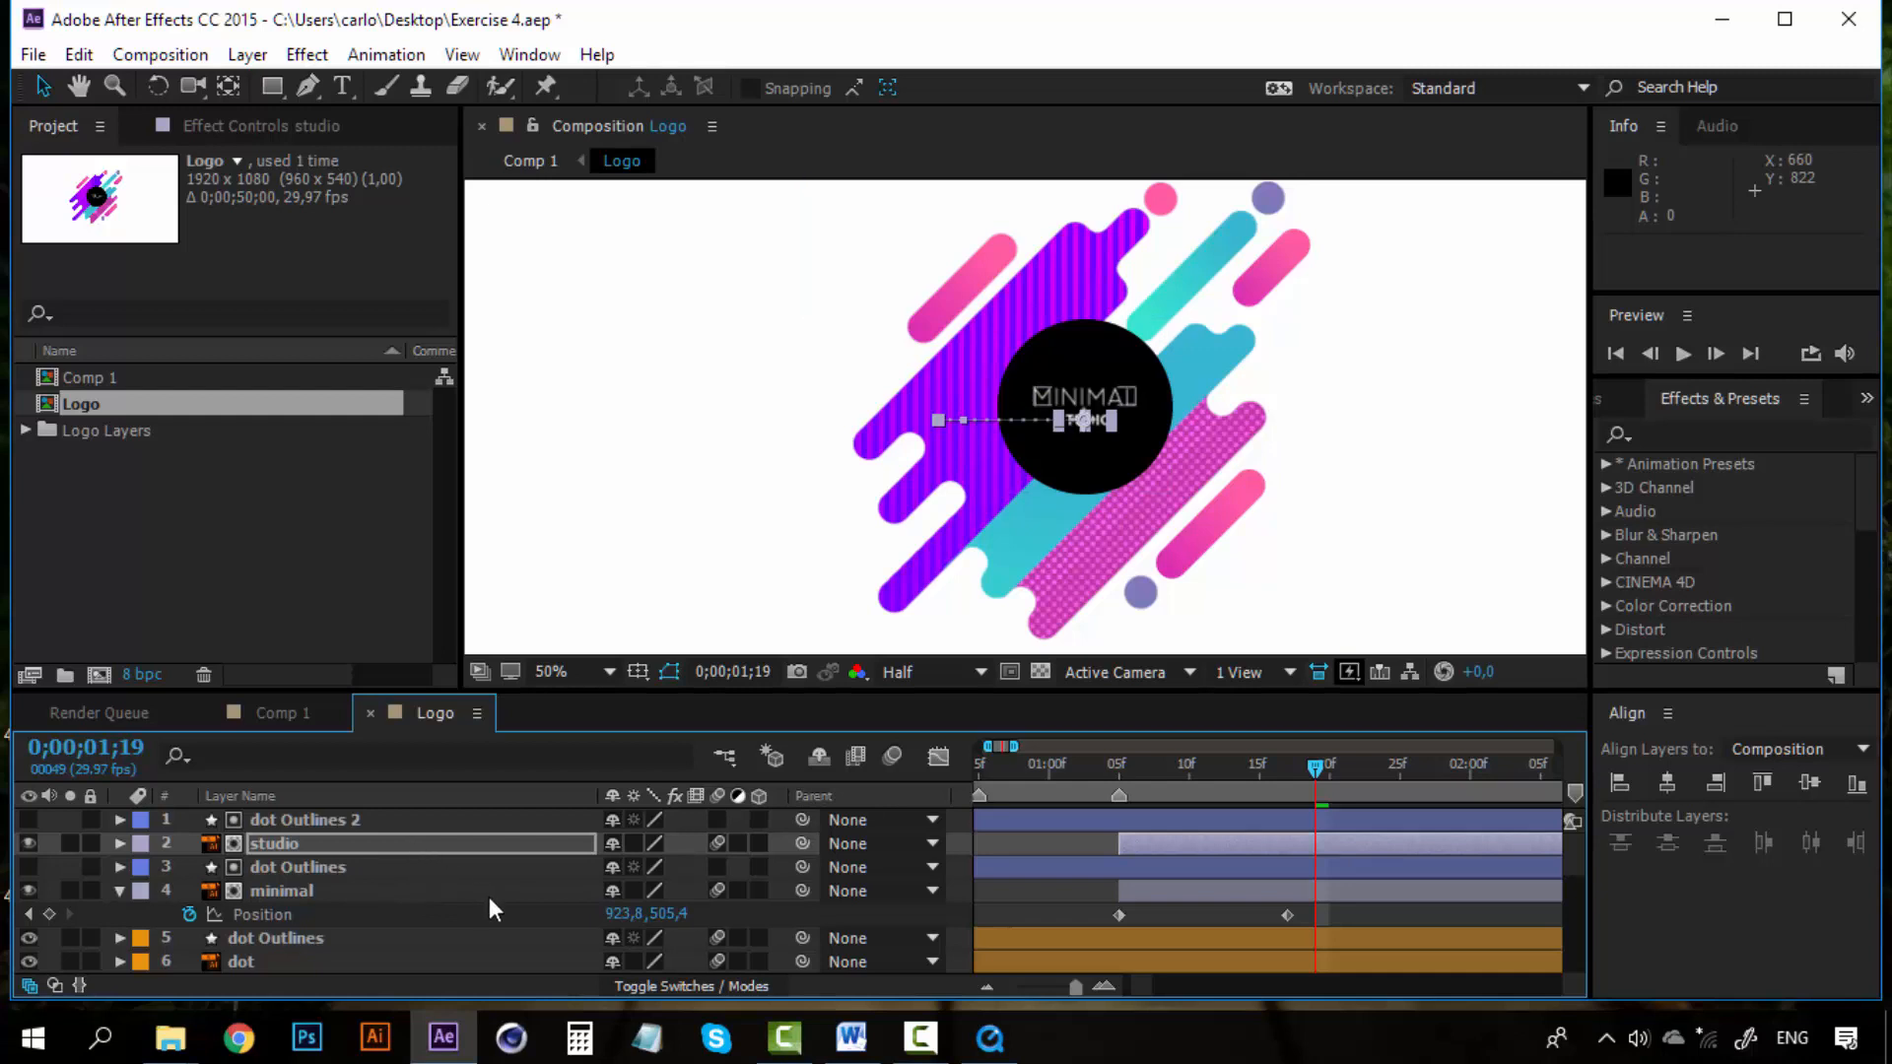
Step: Preview the whole logo animation from 0;00;00;00 with the full composition frame in view
left_click(983, 989)
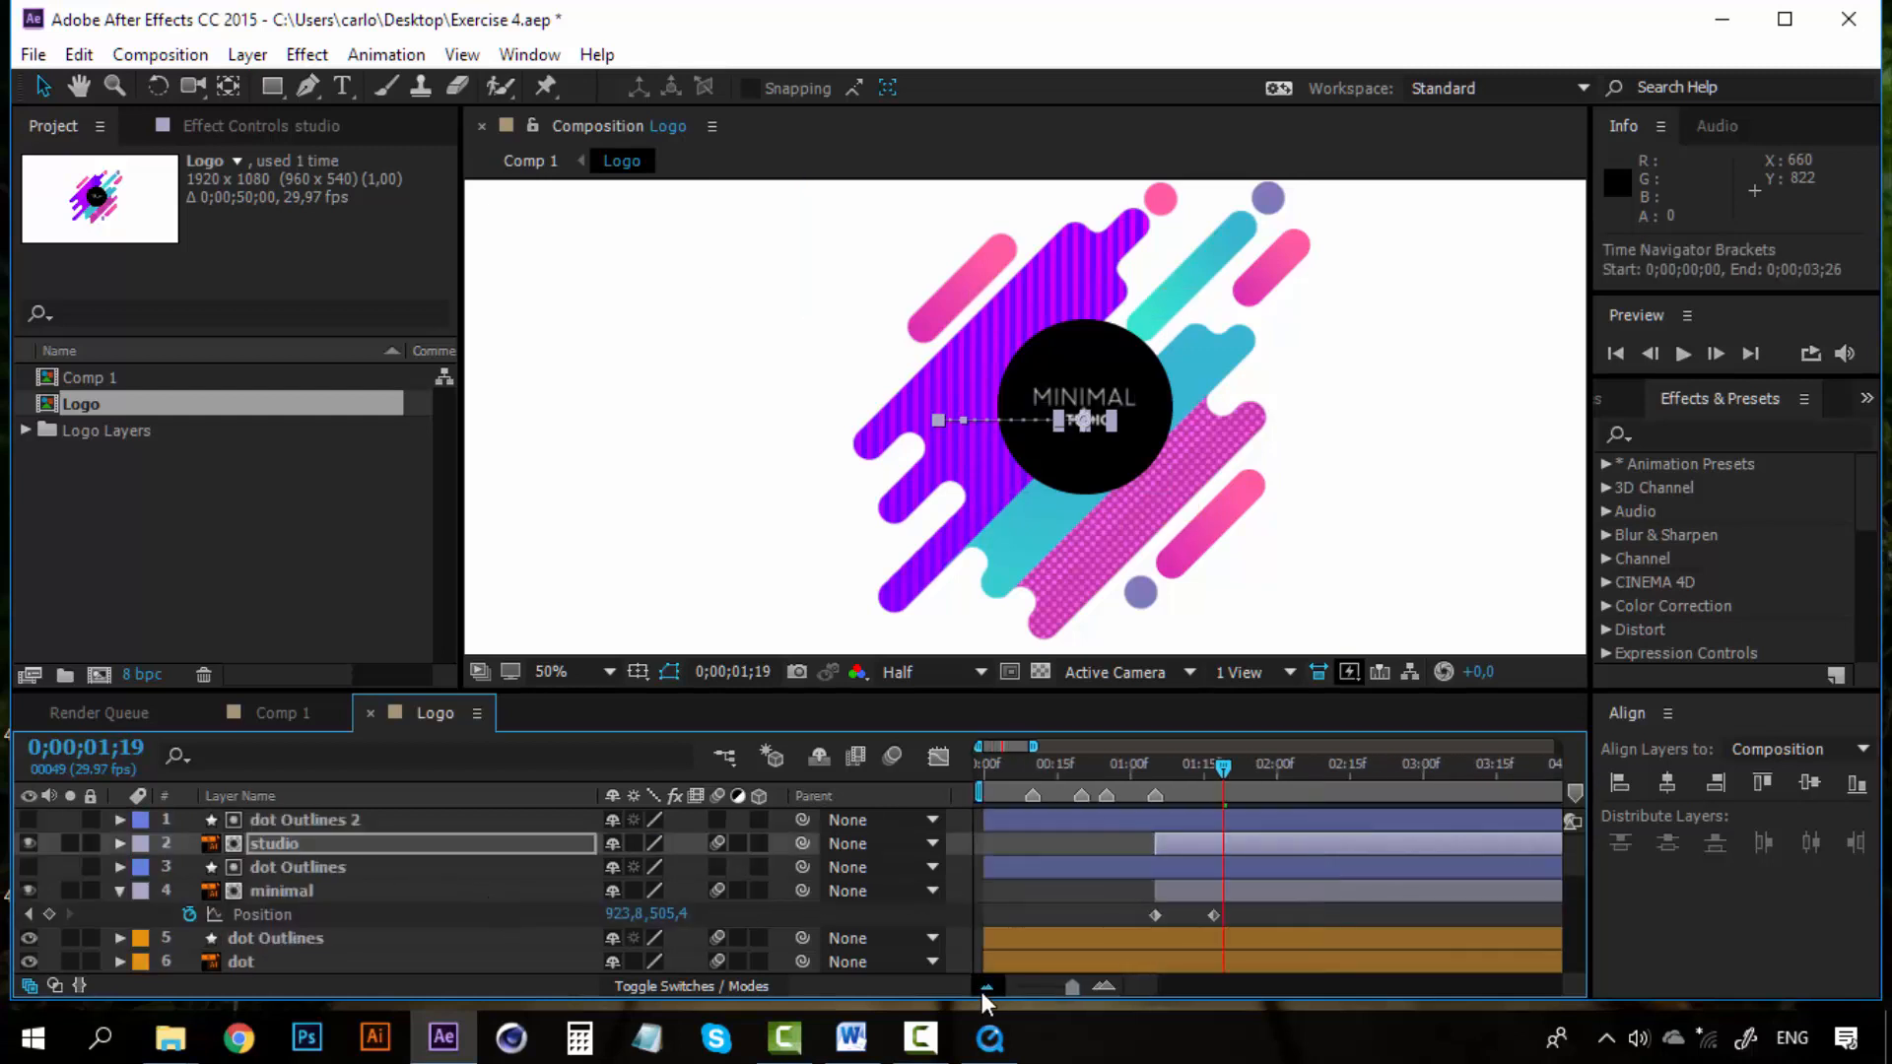
left_click(983, 989)
left_click_drag(1070, 767, 942, 766)
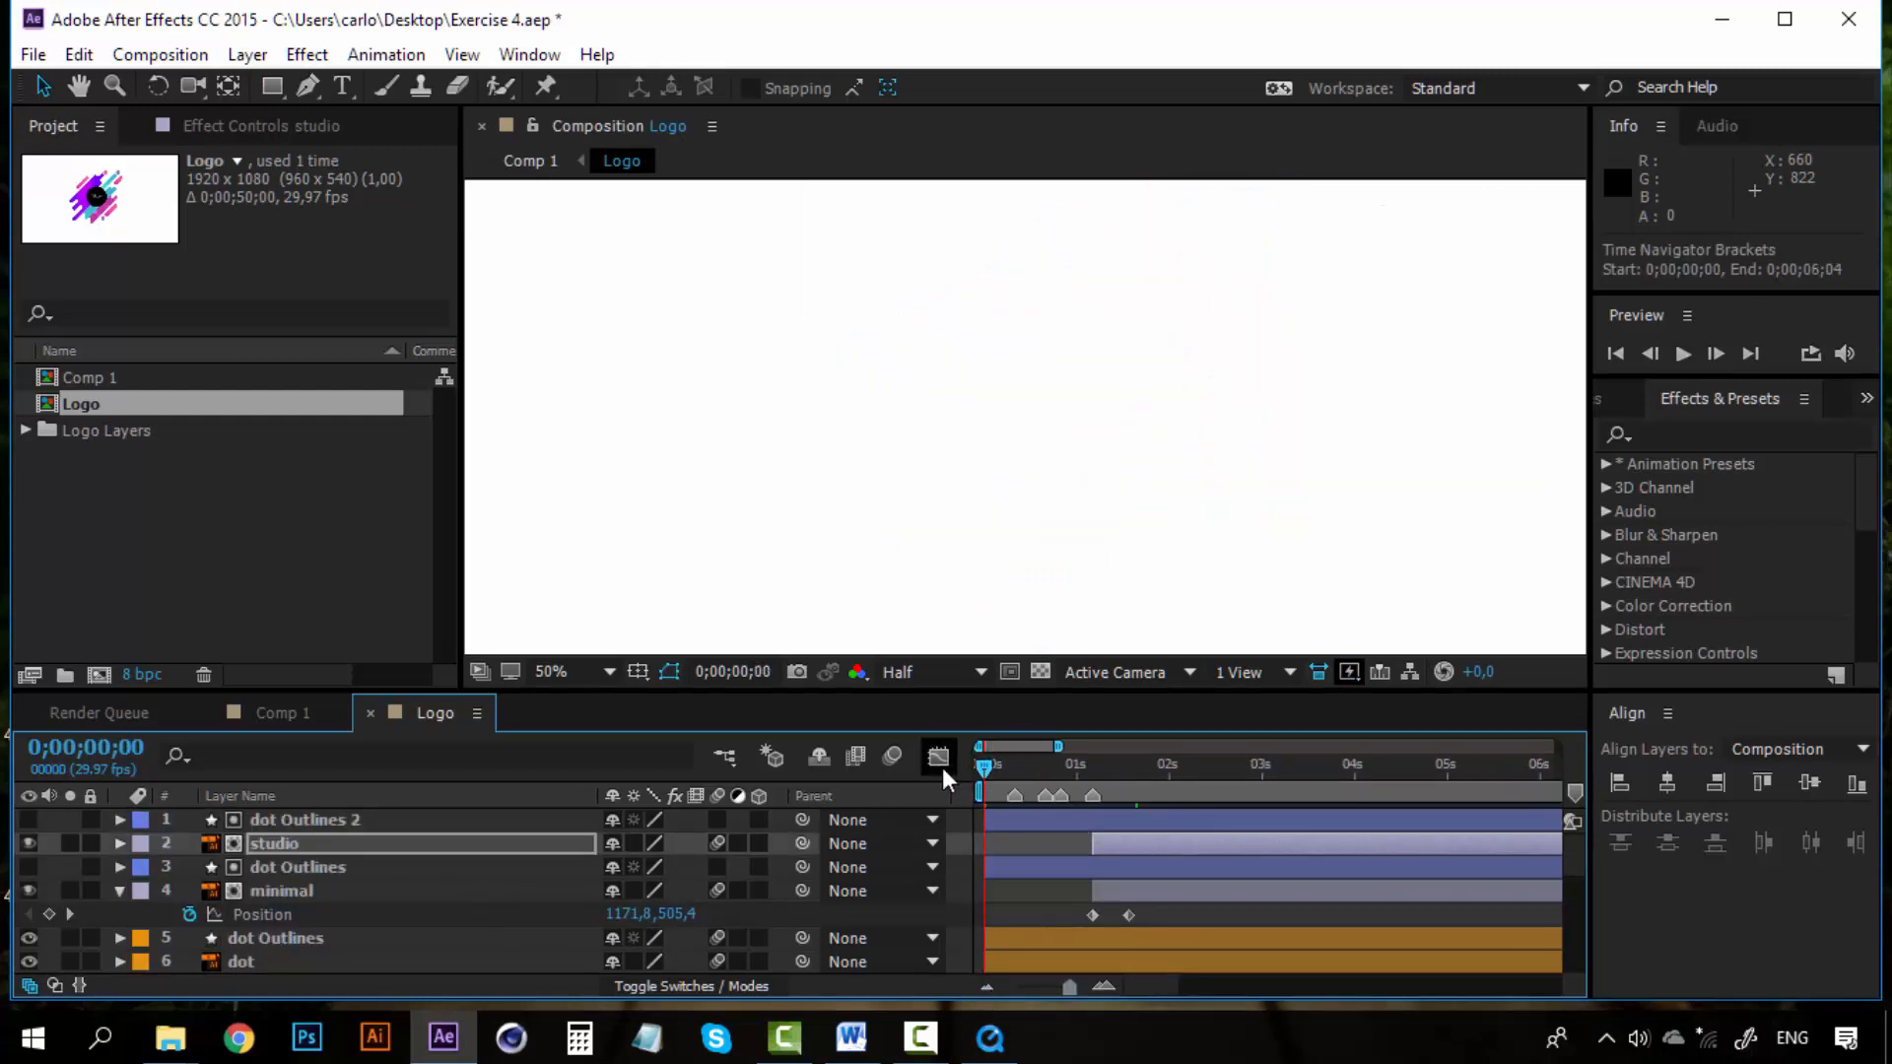
key("space")
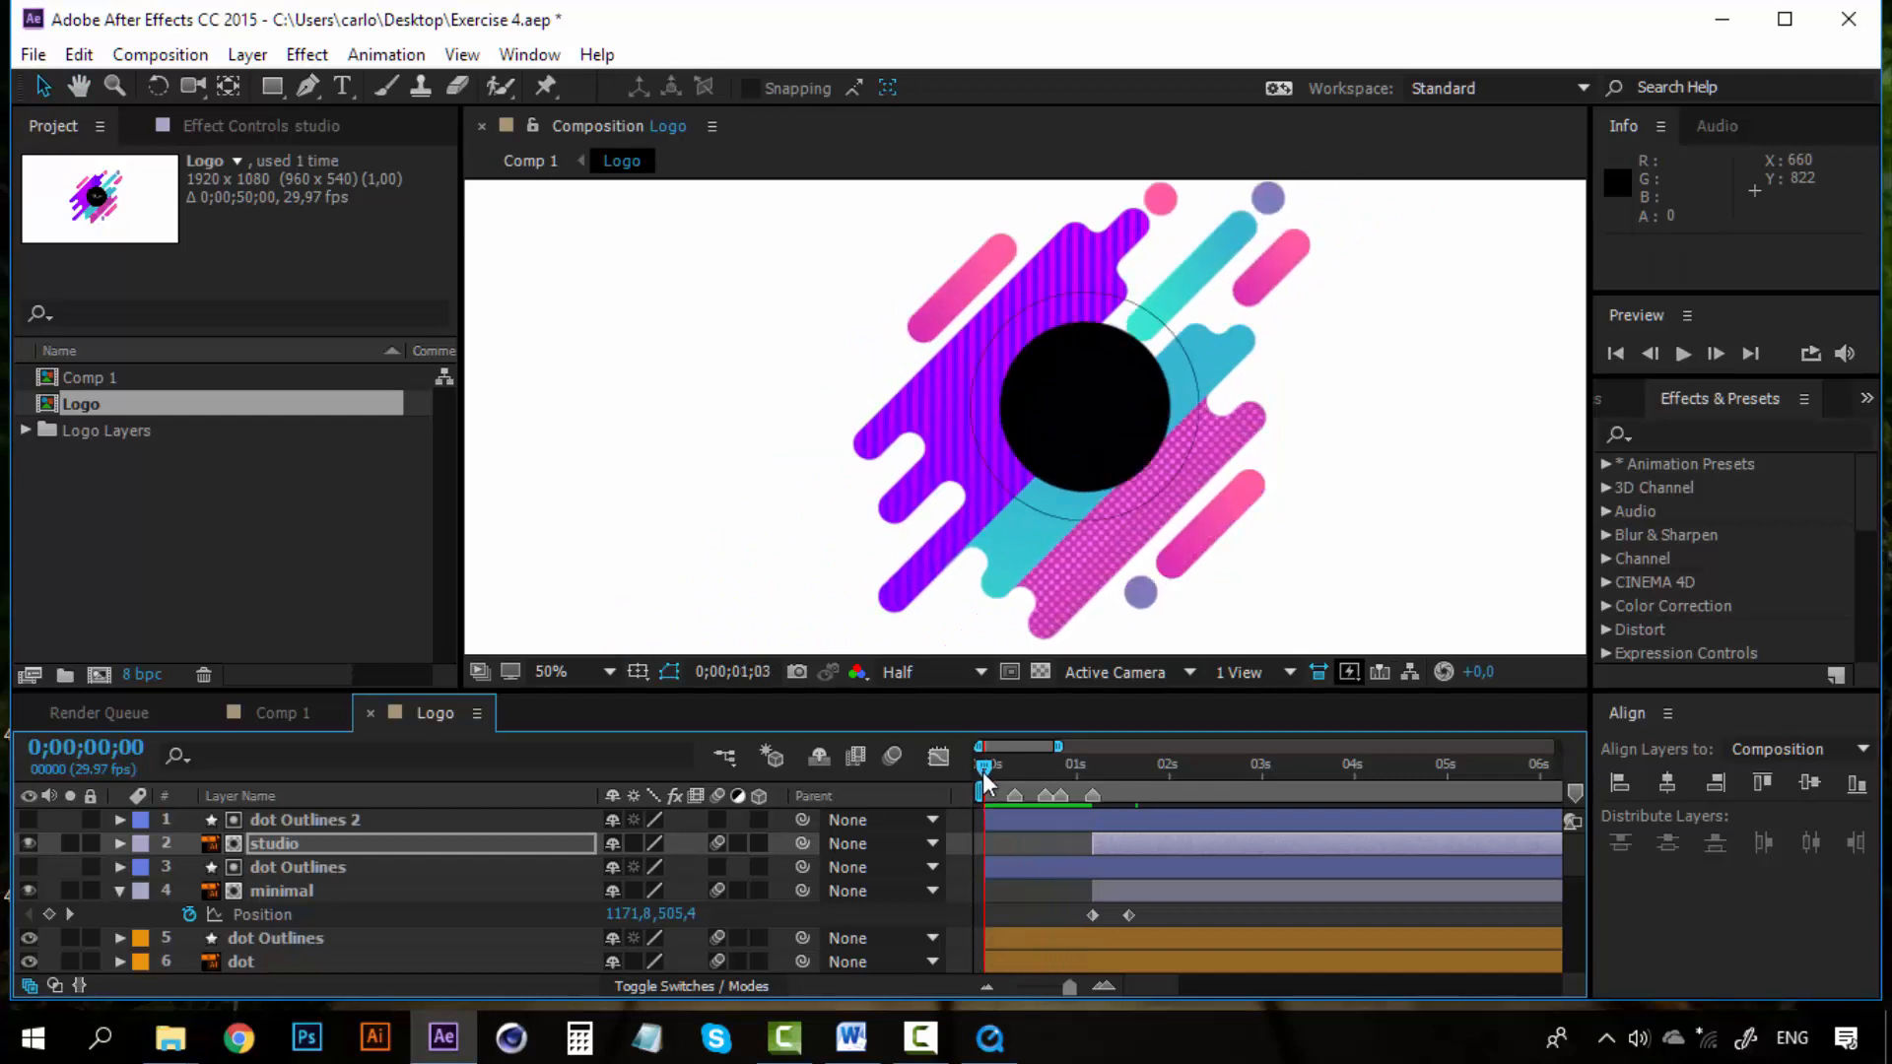
key("space")
scroll(1055, 516, "down", 2)
key("space")
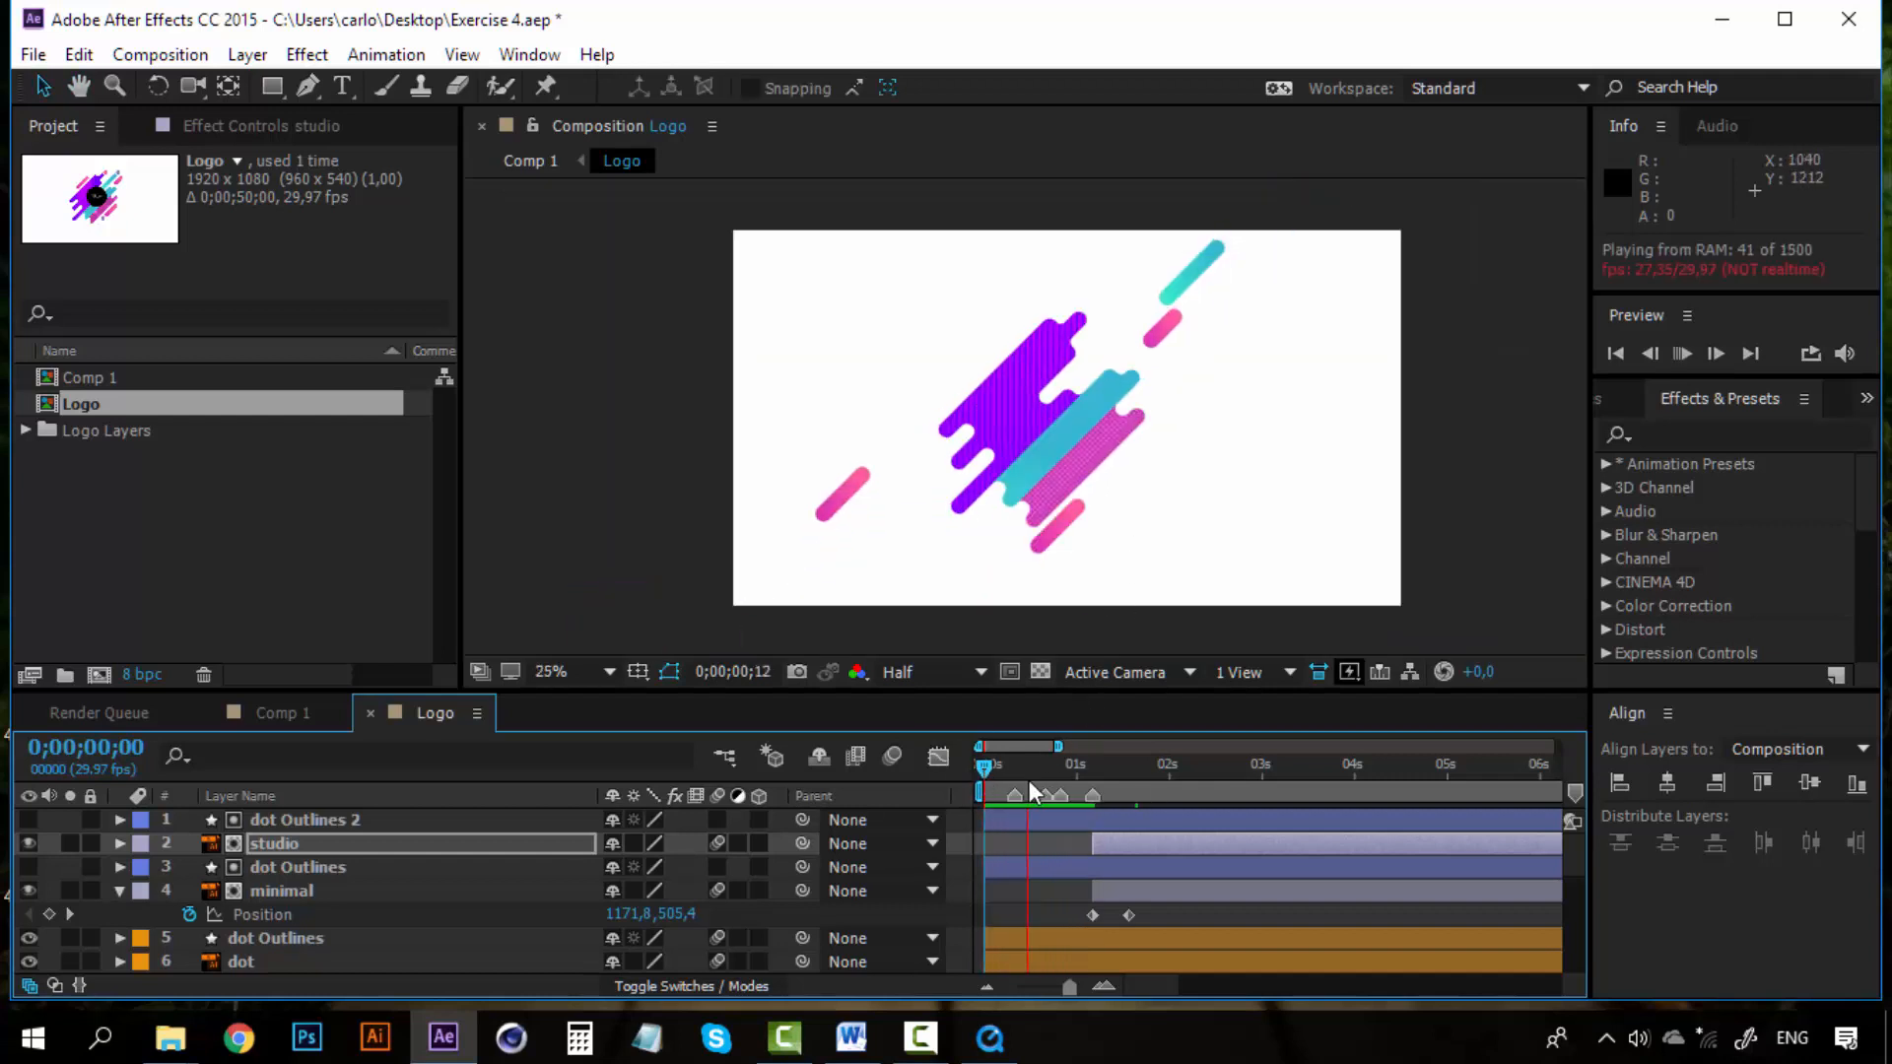
key("space")
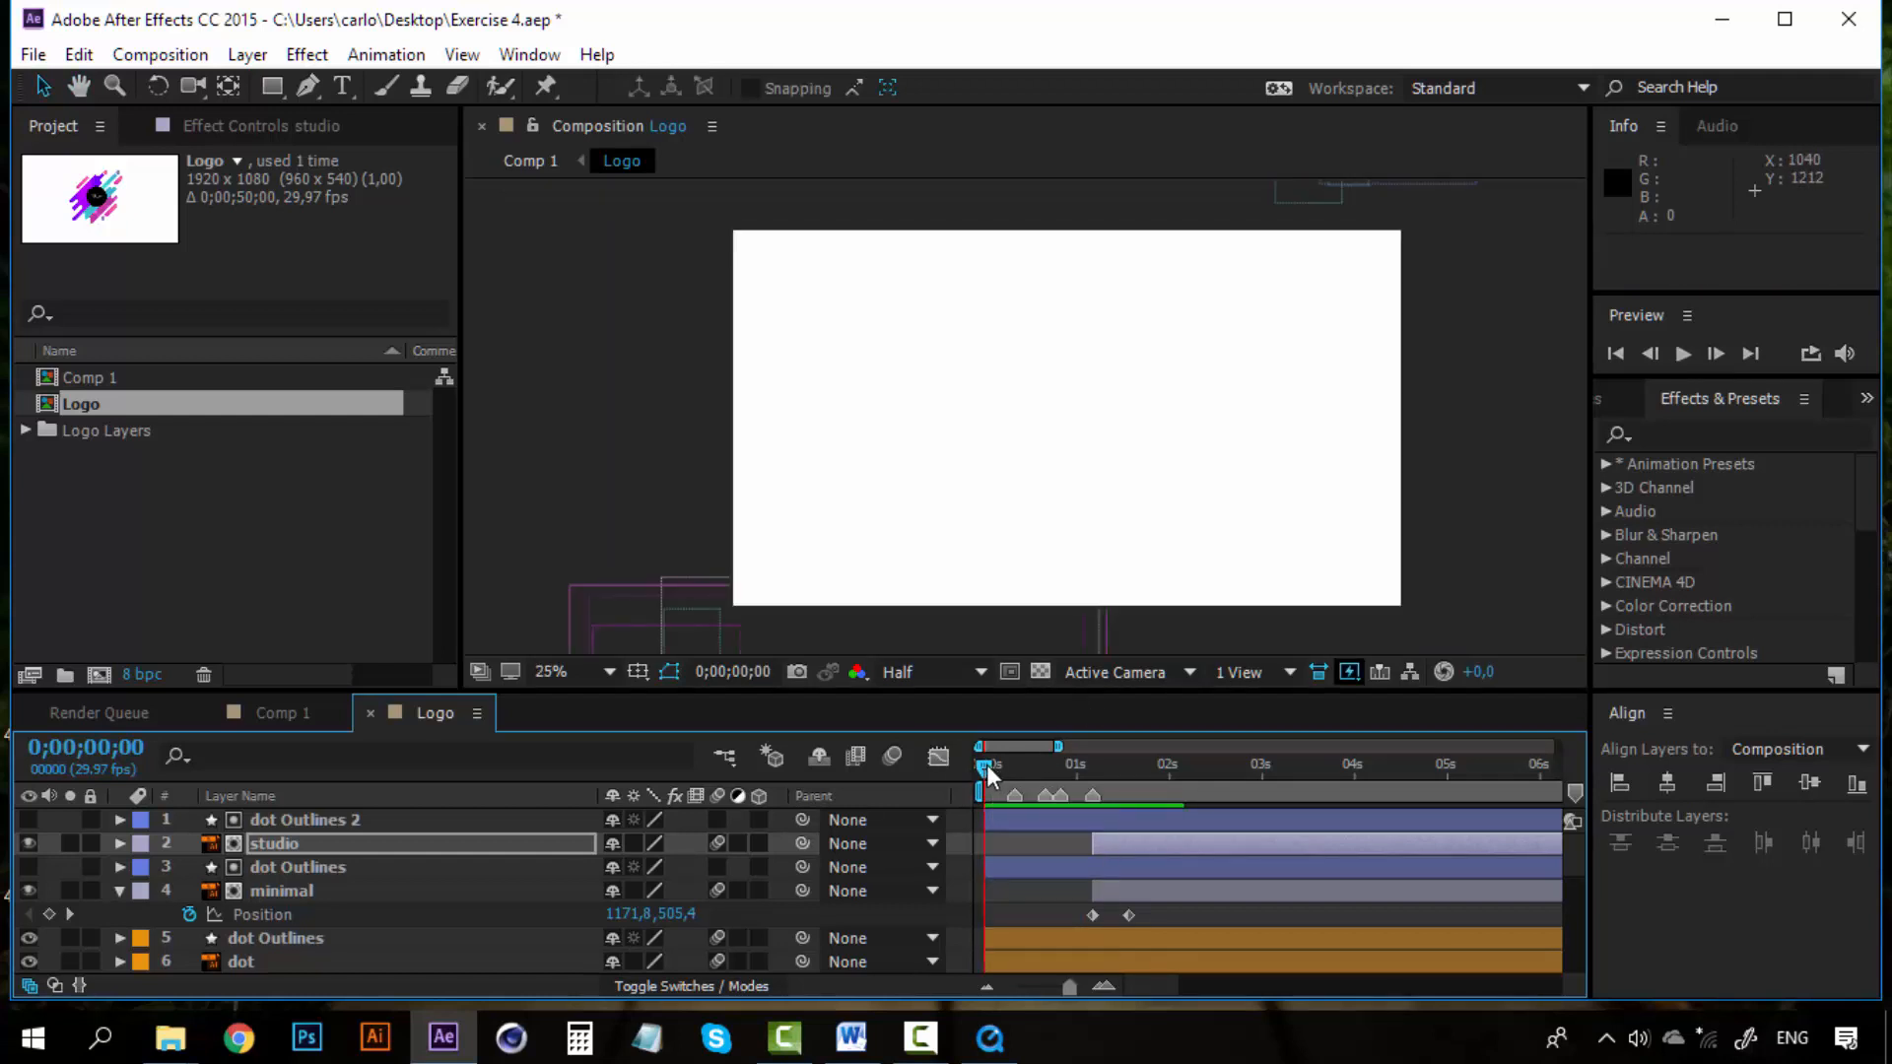
Step: Enable motion blur for the whole Logo composition and preview the animation from the first frame
left_click(891, 756)
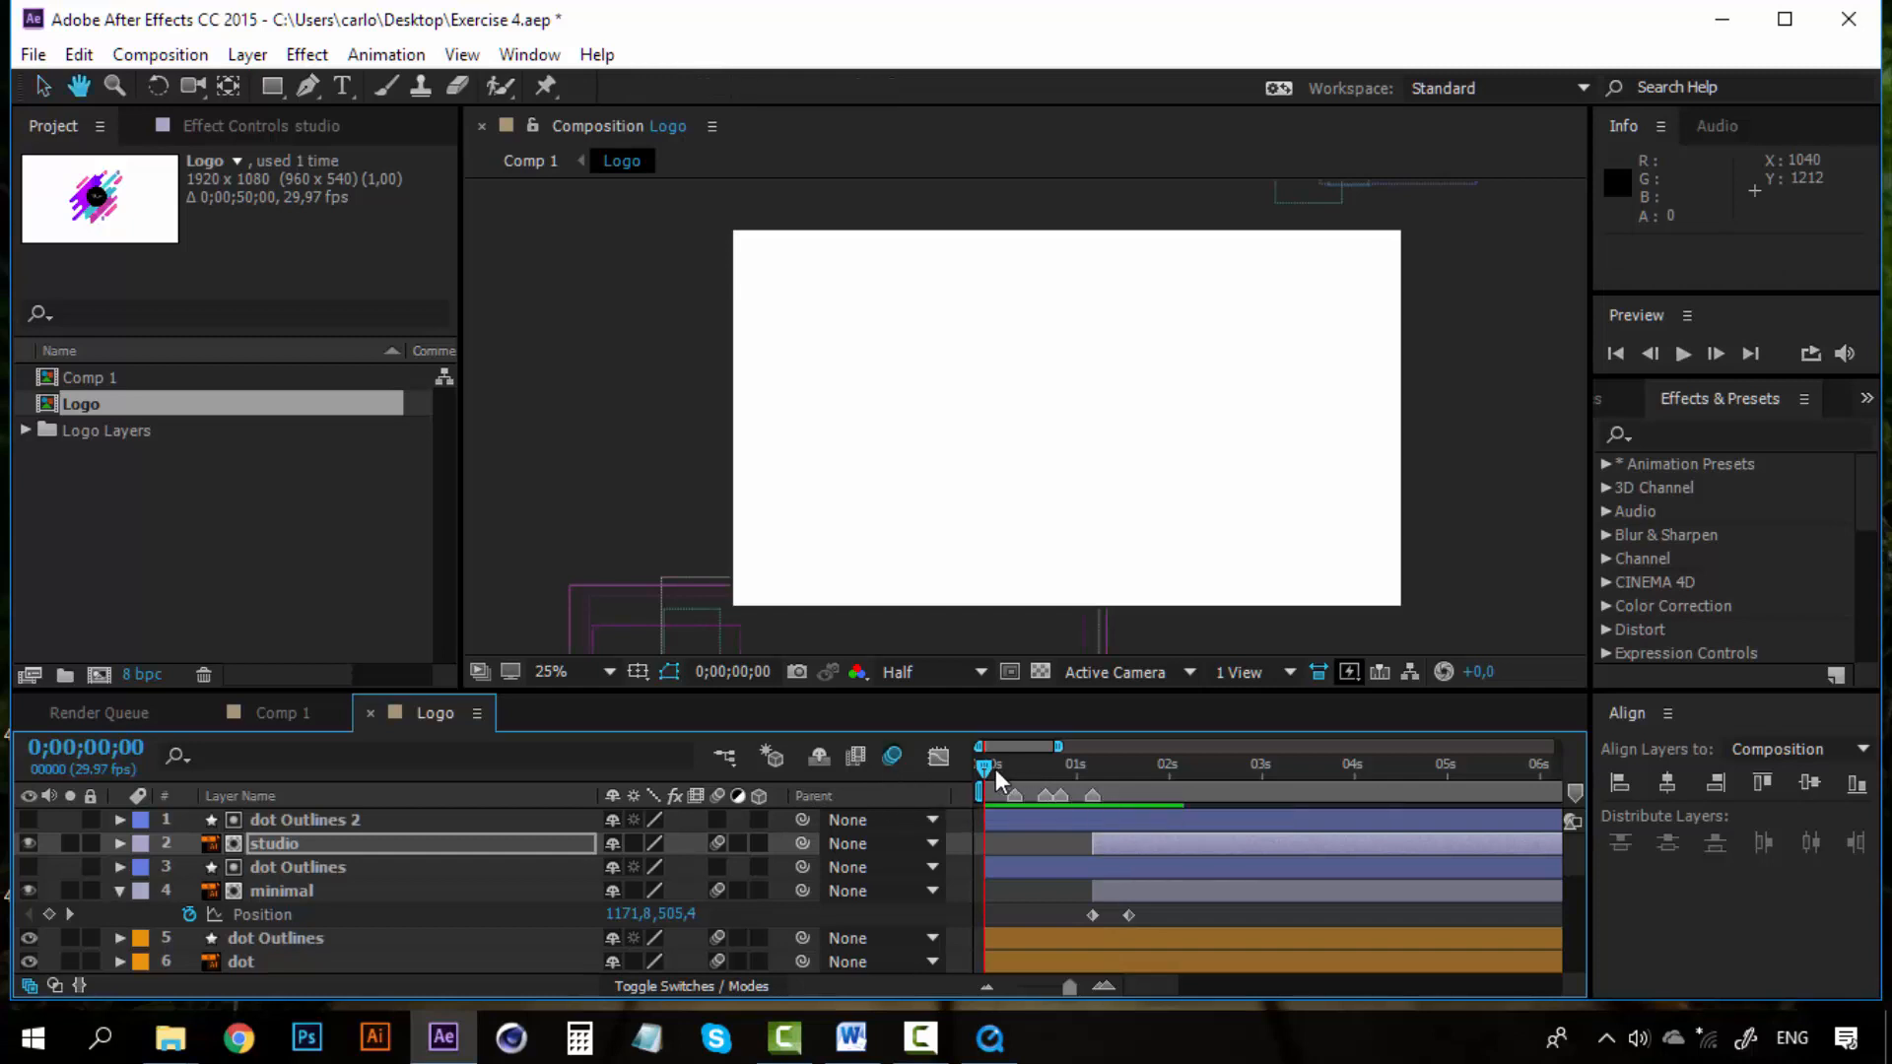
key("space")
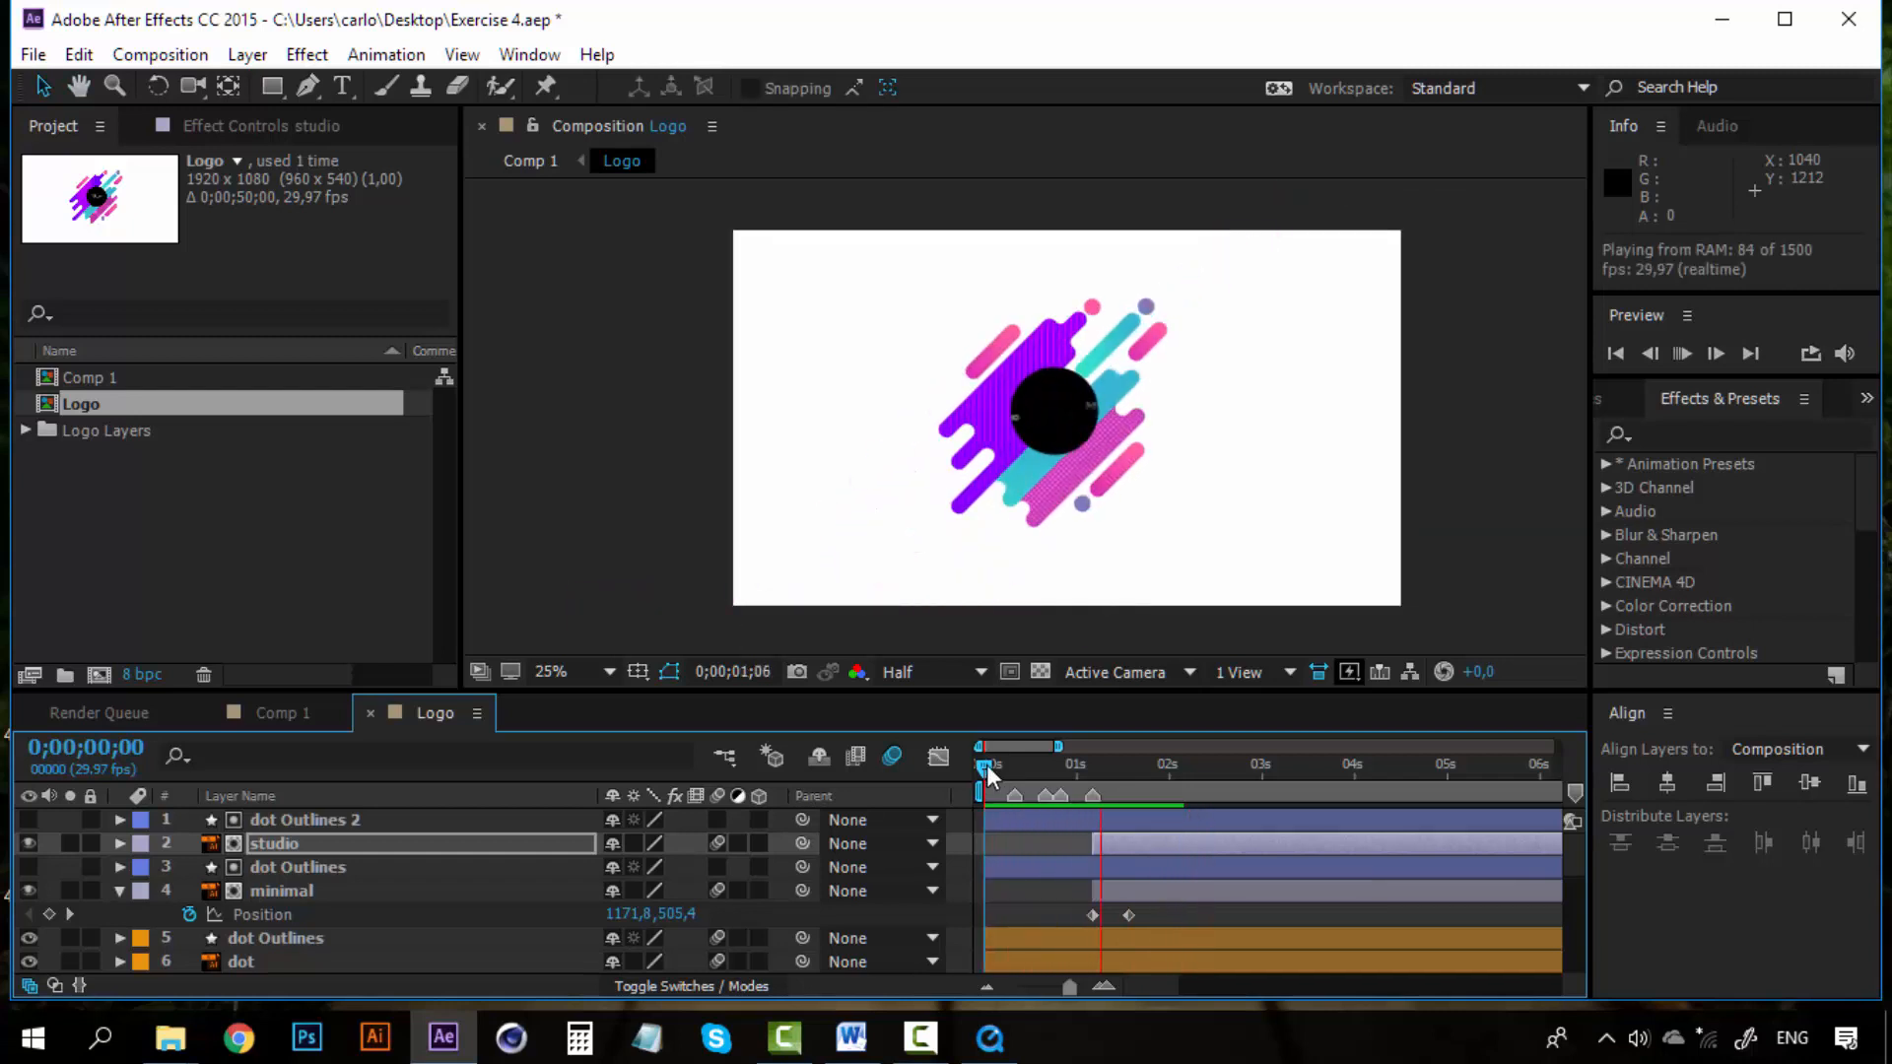
key("space")
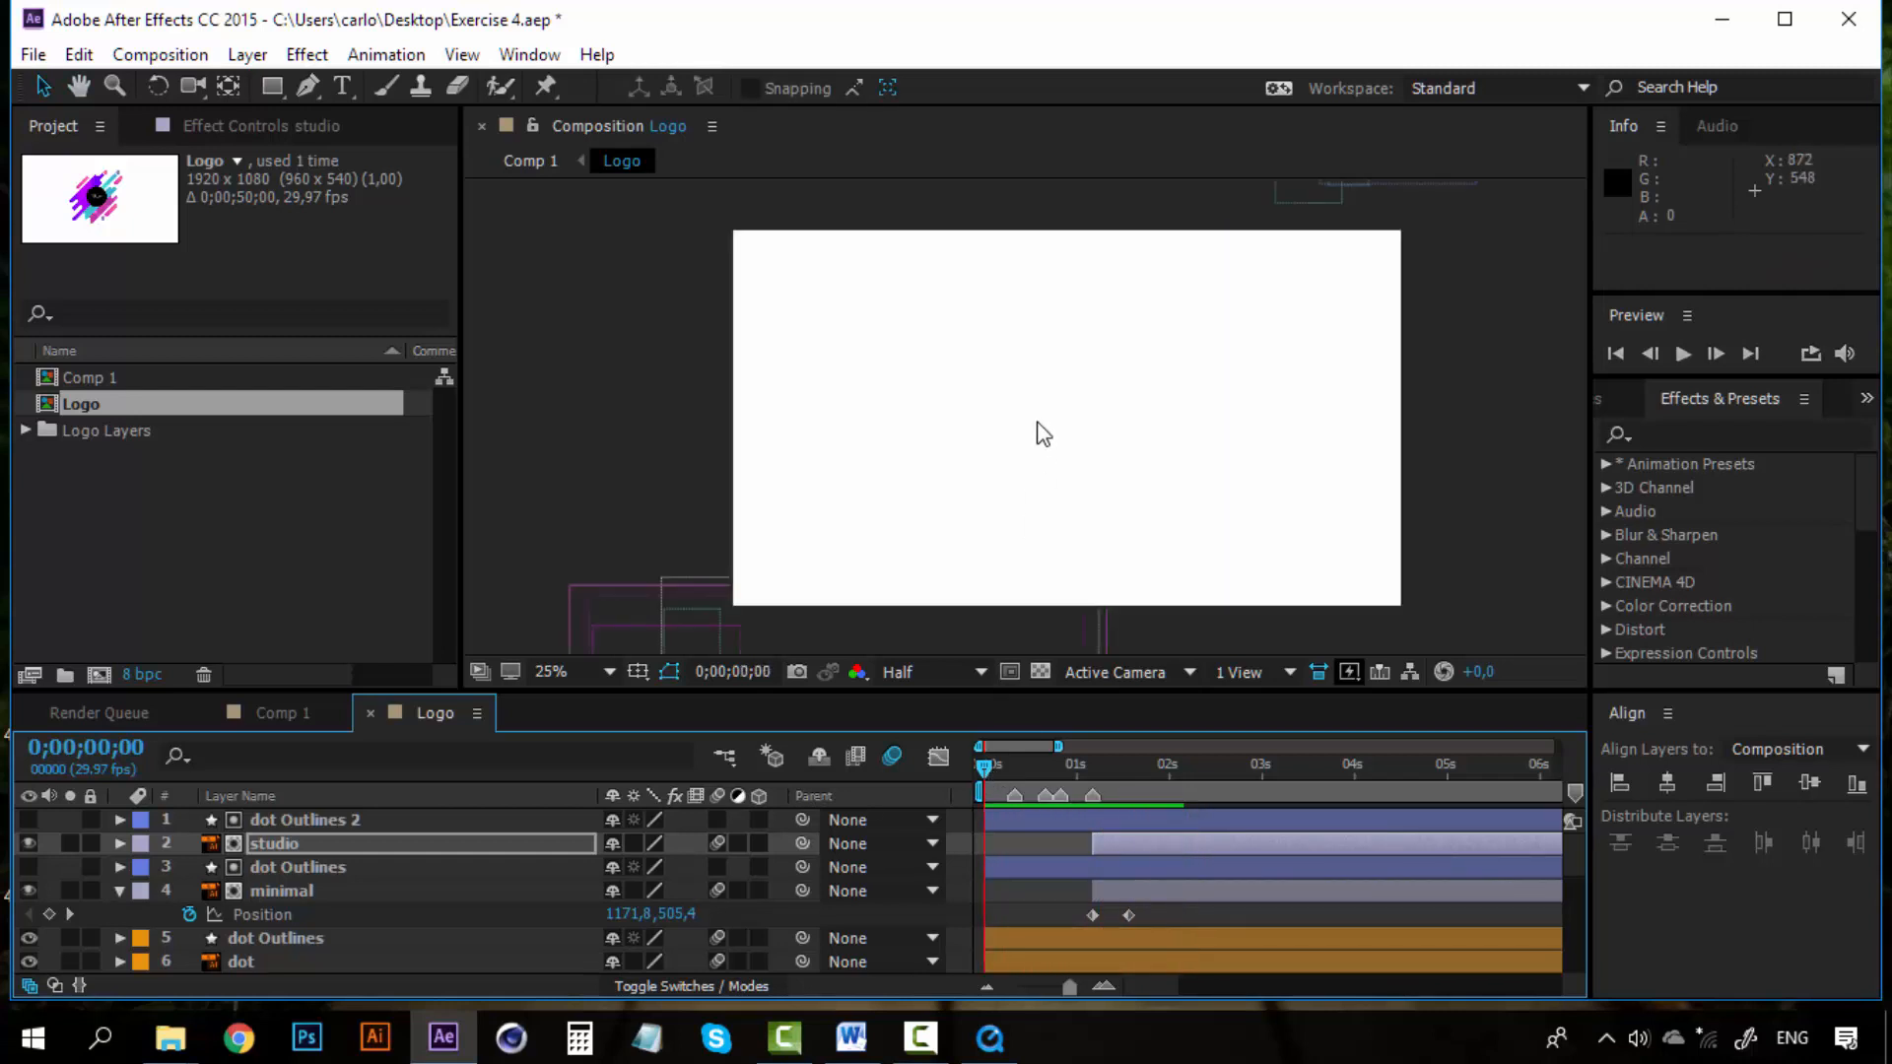
Step: Replay the motion-blurred logo animation at 50% magnification and scrub through the dot's appearance and the text slide-in
key("period")
key("space")
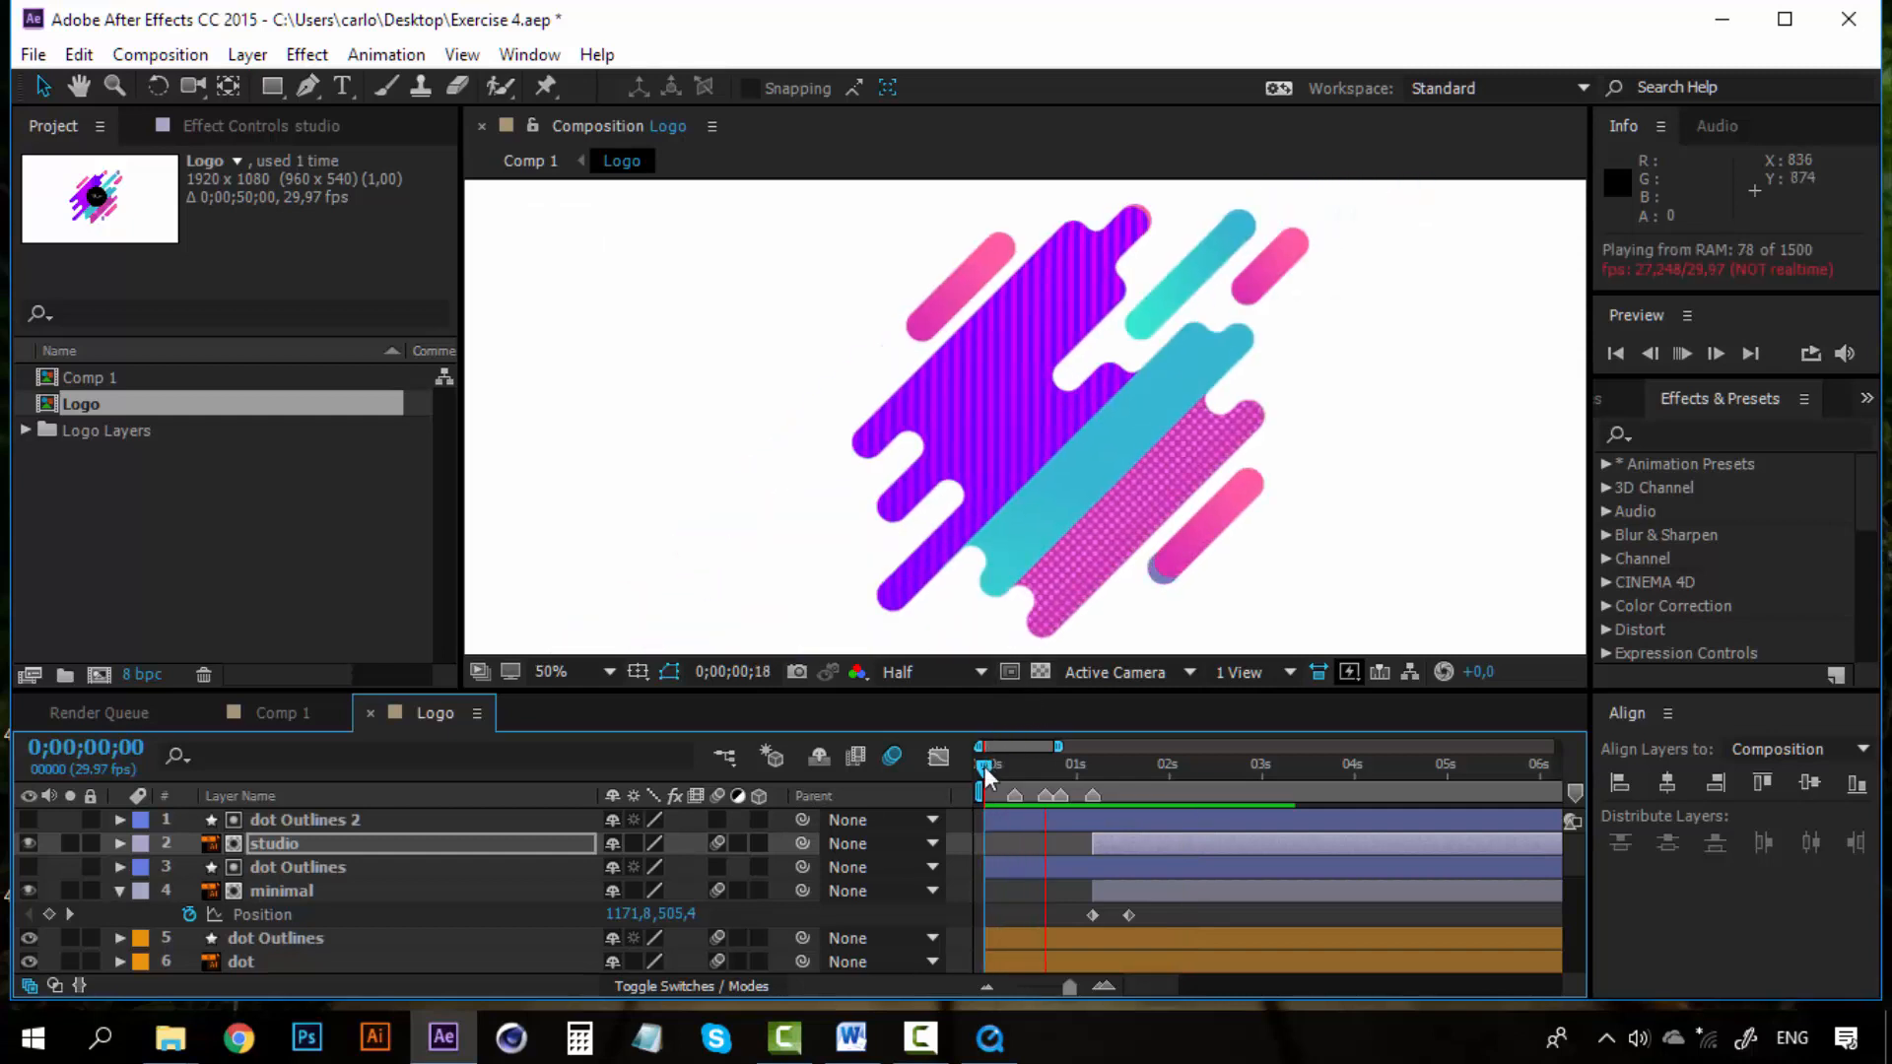
mouse_move(984, 772)
left_mouse_down()
mouse_move(1128, 764)
mouse_move(980, 764)
left_mouse_up()
key("space")
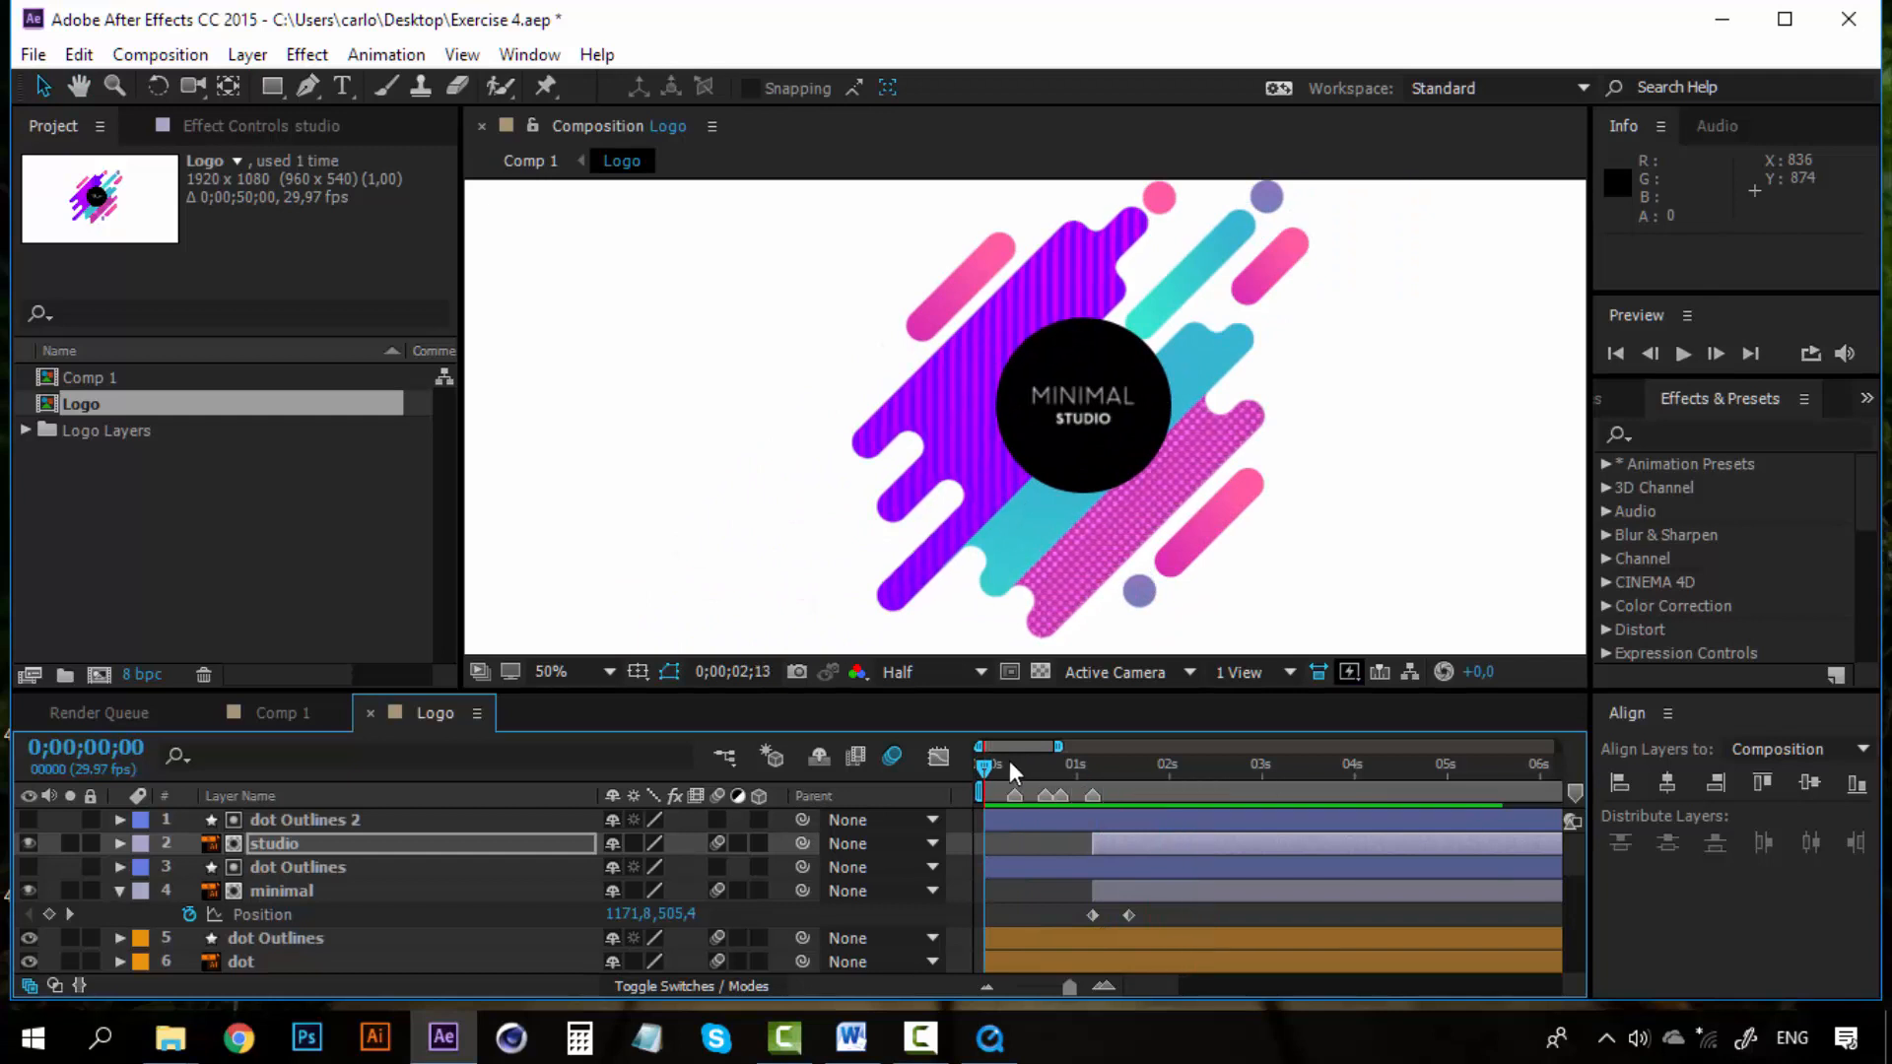
left_click(982, 761)
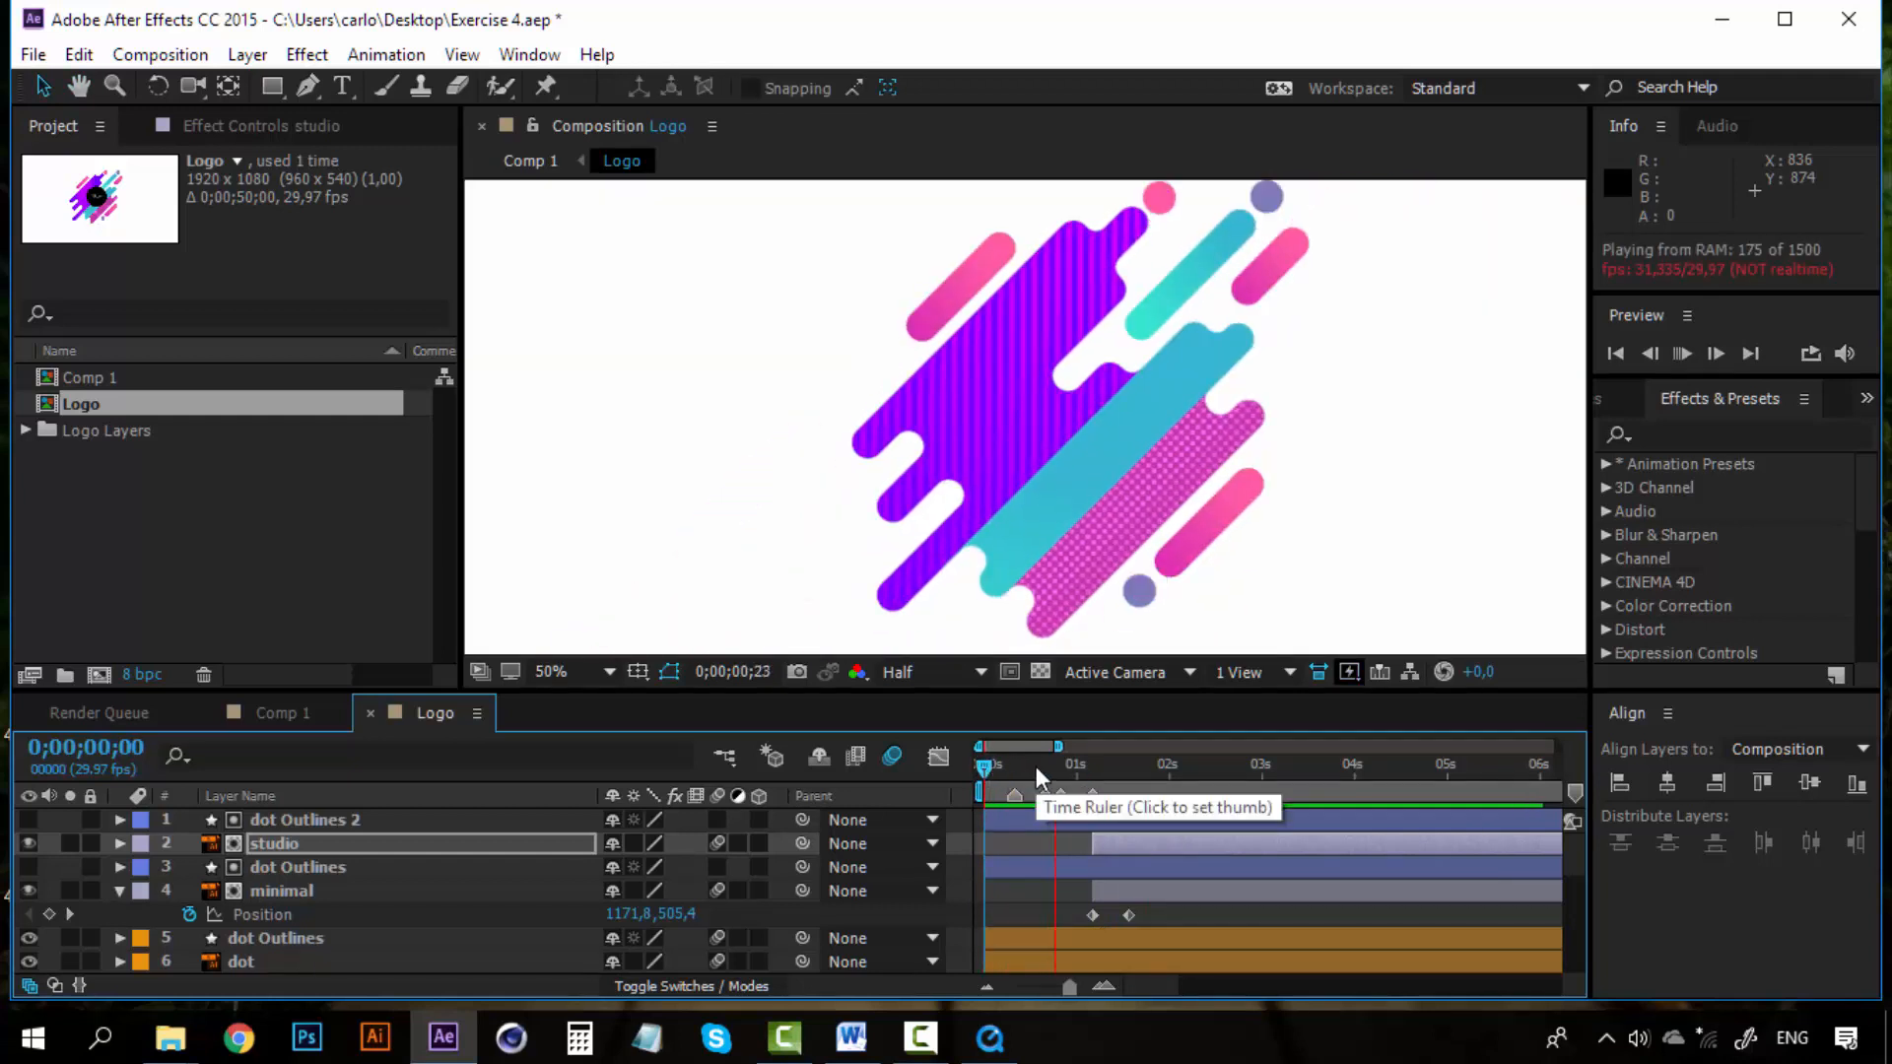
left_click_drag(1074, 766, 1109, 759)
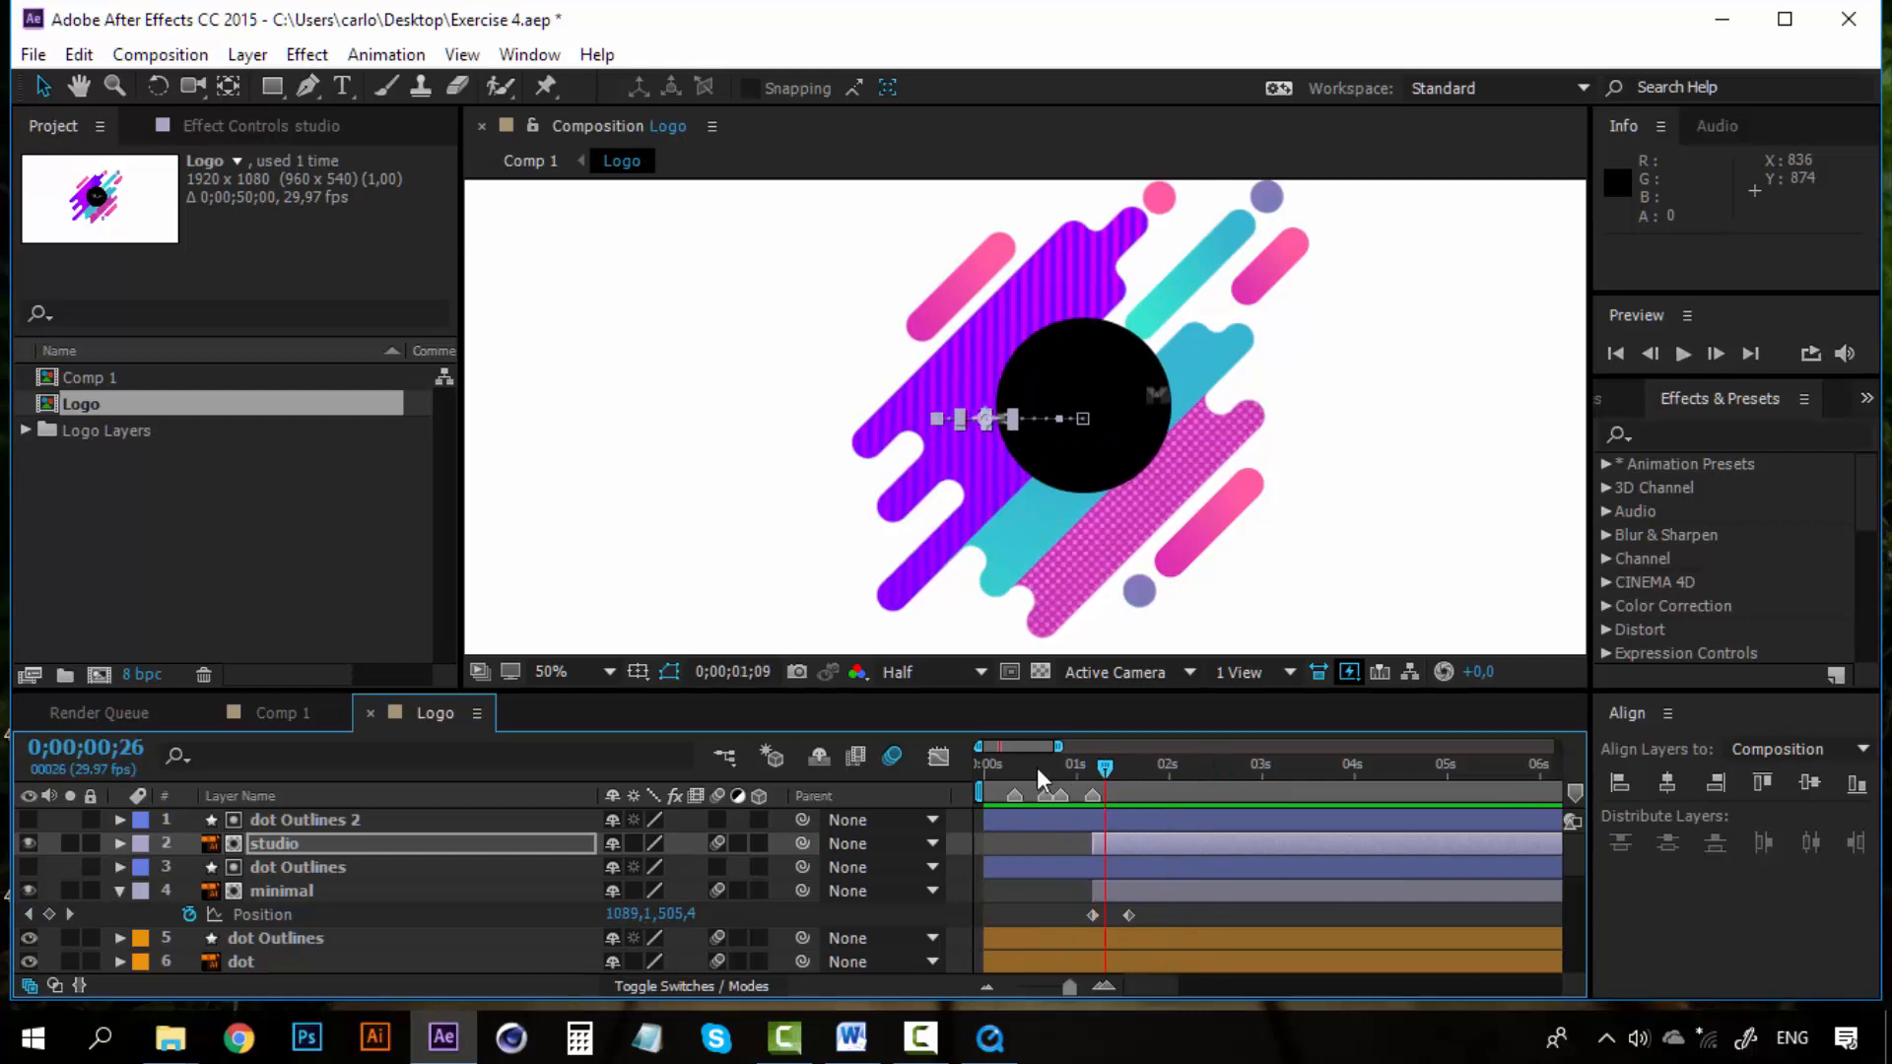
left_click(980, 767)
key("space")
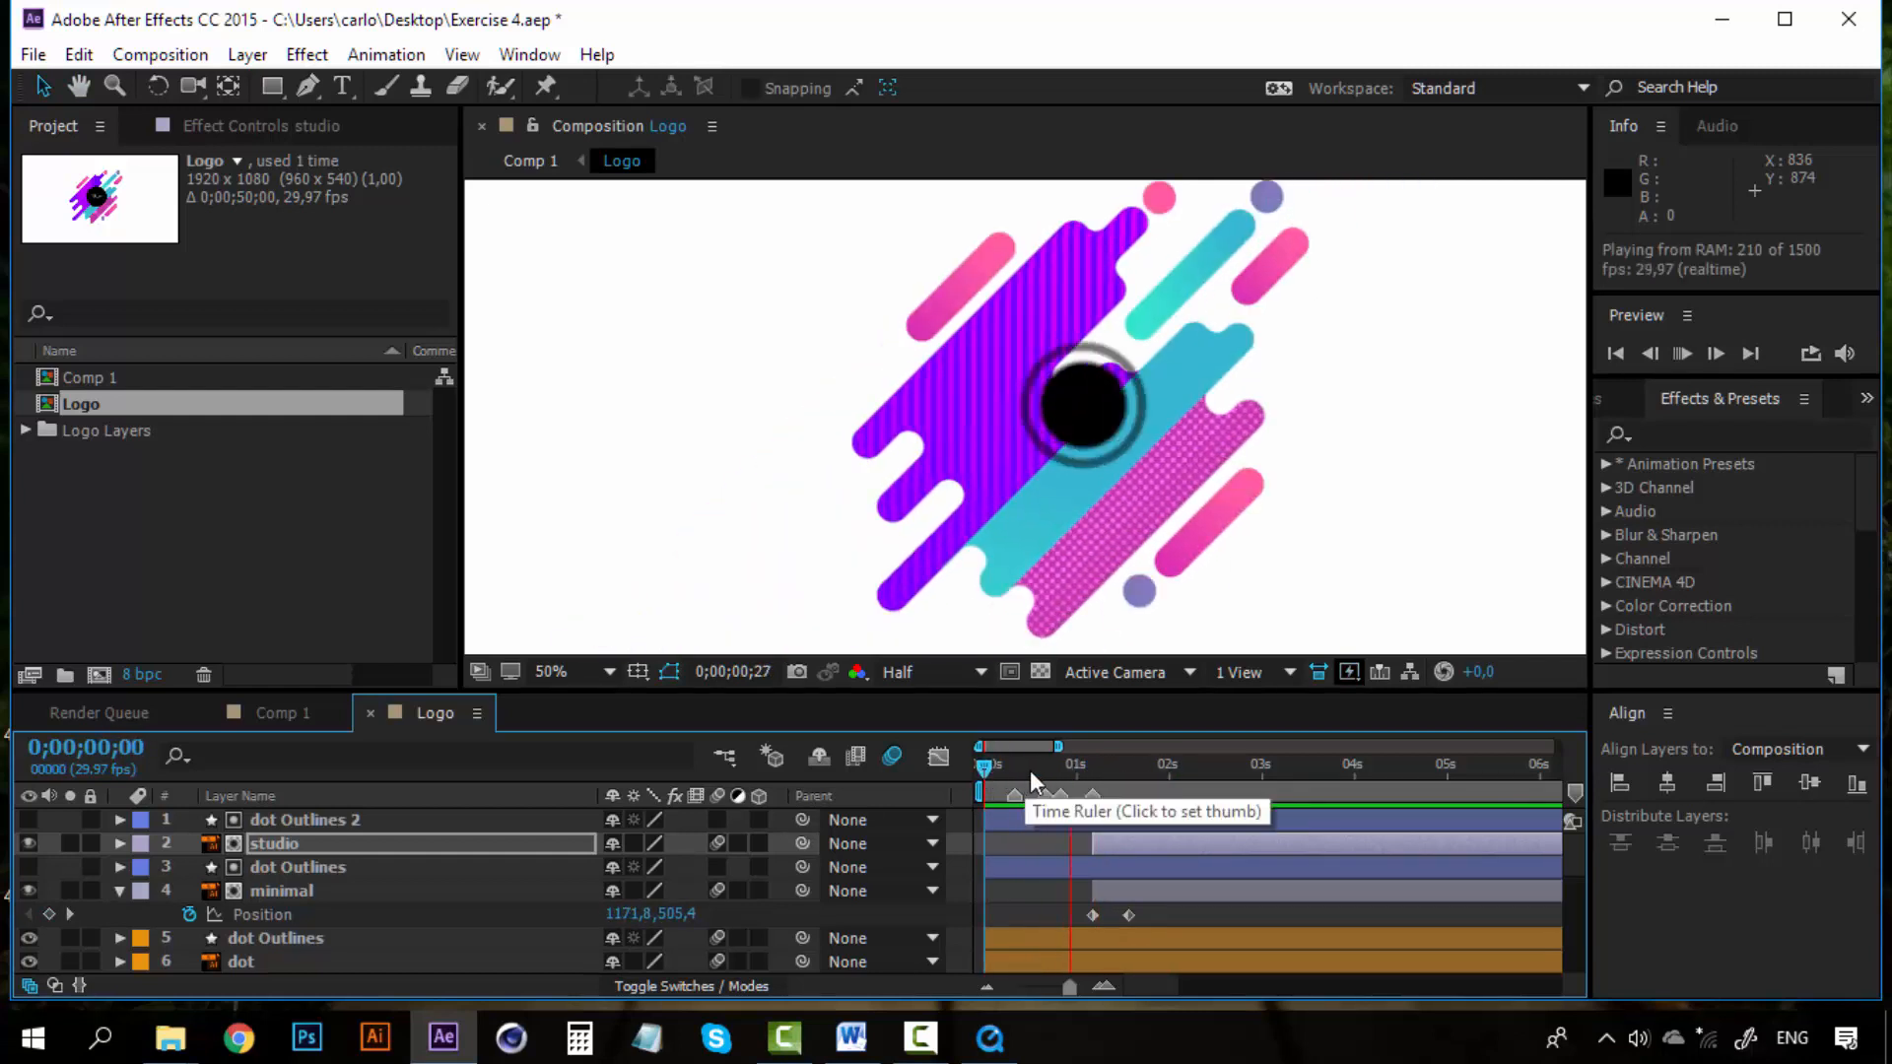
left_click(1054, 765)
Step: Switch to QuickTime Player and replay the Preview 4 reference video from the part before the texts appear in the dot
left_click(989, 1038)
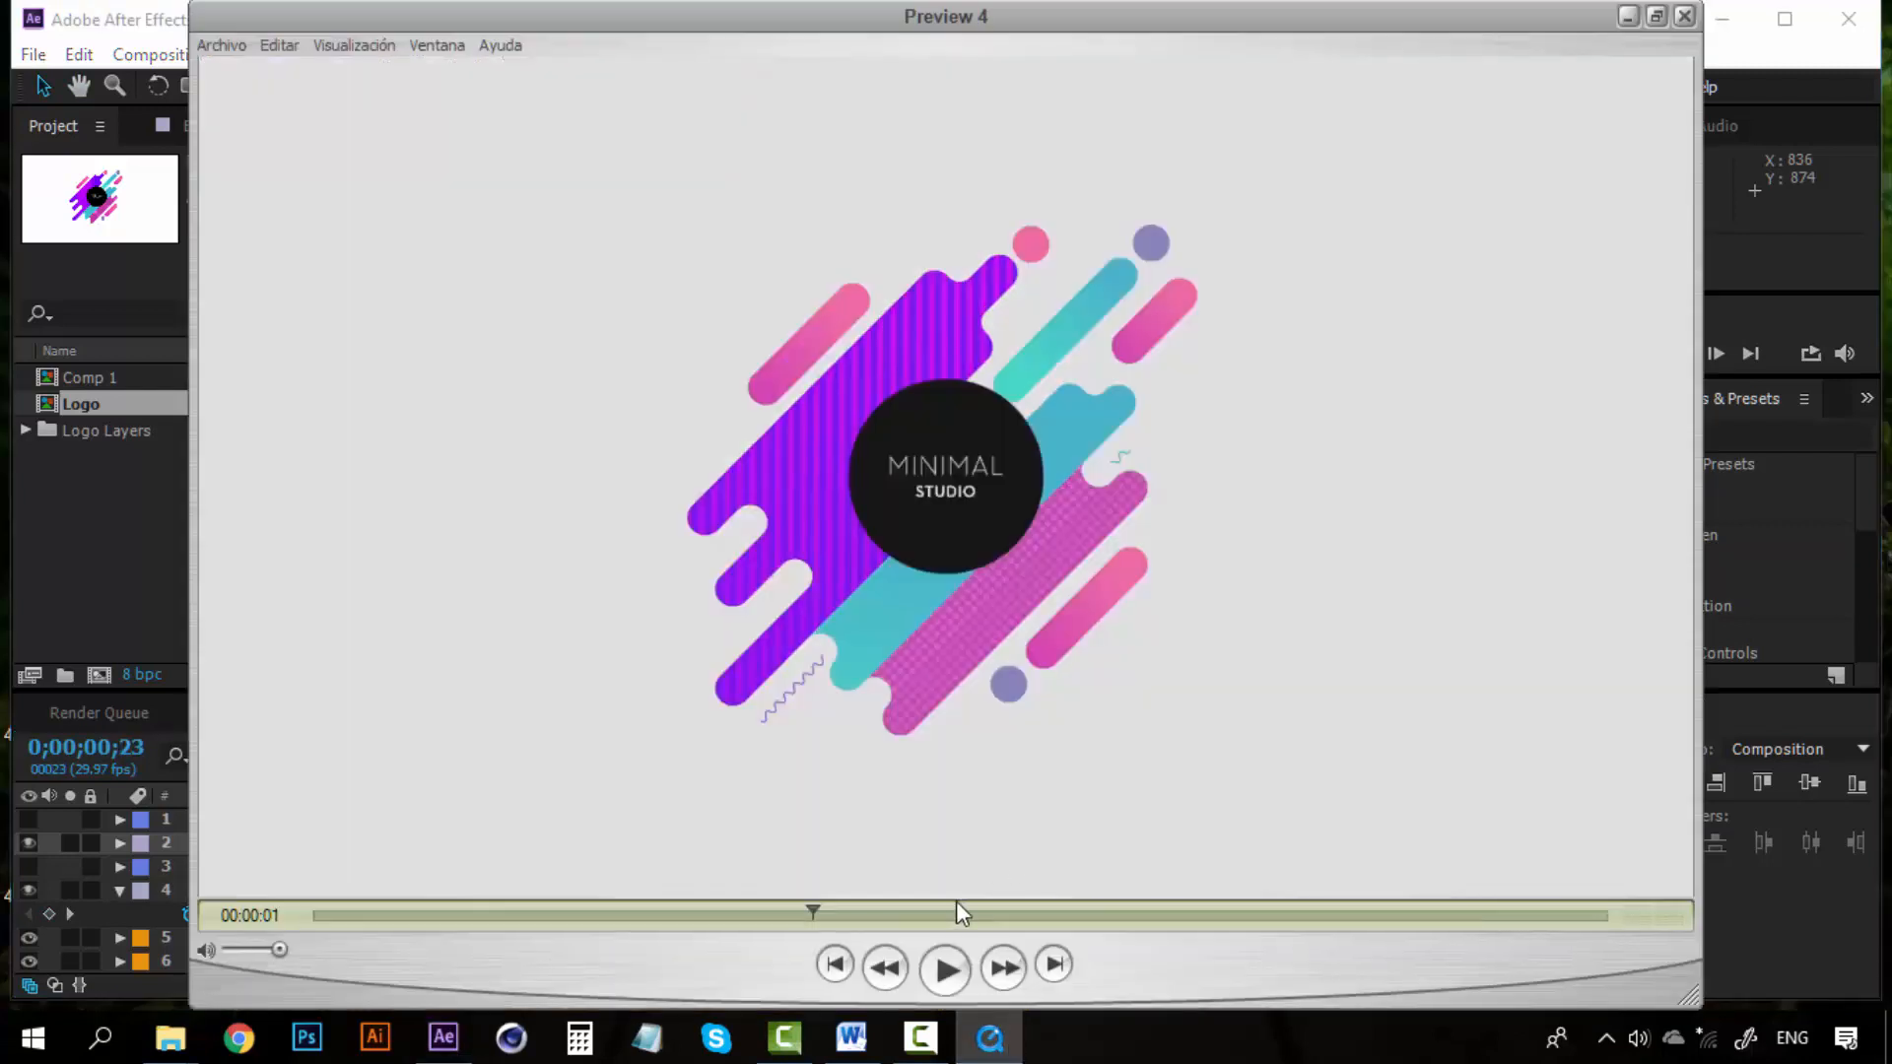
left_click_drag(811, 912, 653, 913)
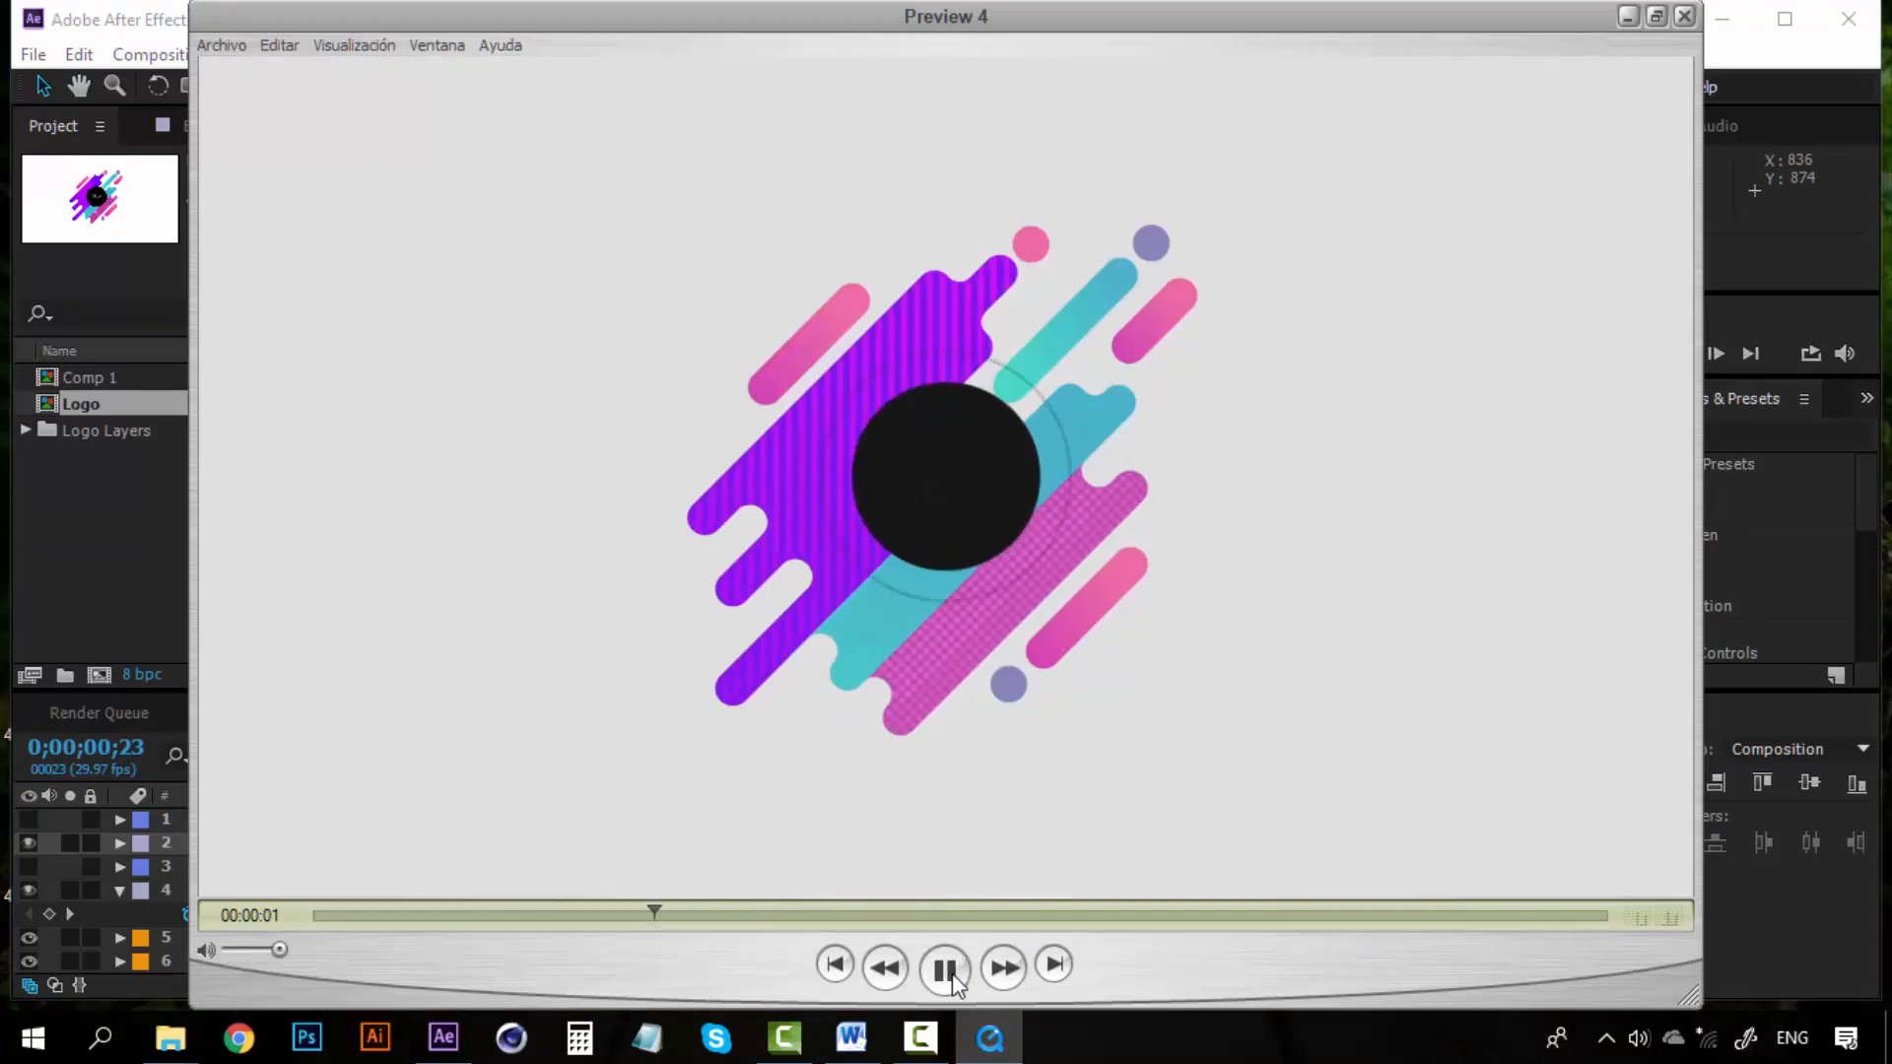